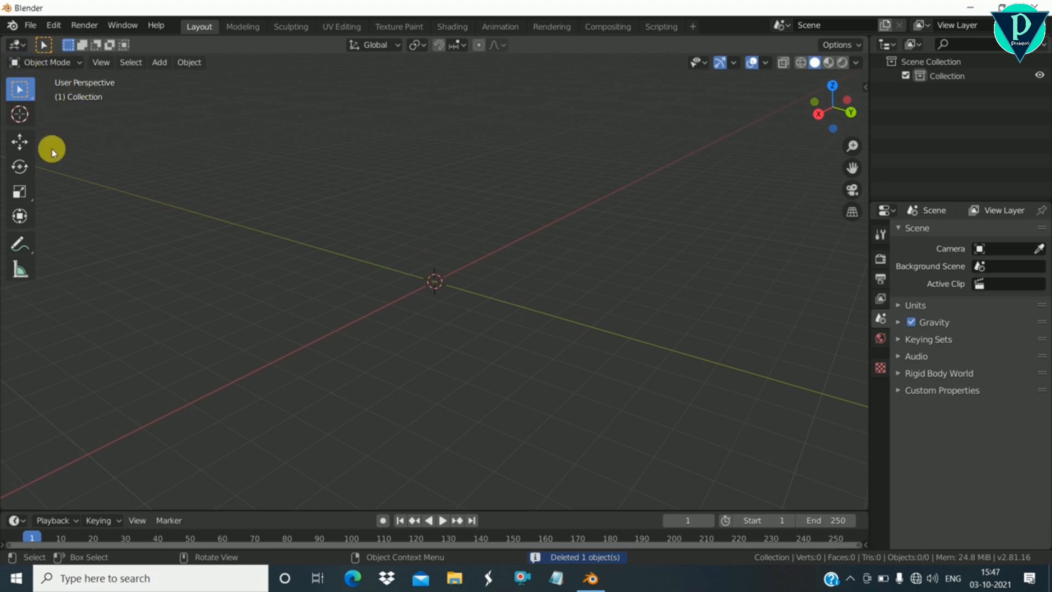
Add a UV sphere mesh at the world origin.
{"action": "key", "text": "shift+a"}
{"action": "mouse_move", "coordinate": [50, 149]}
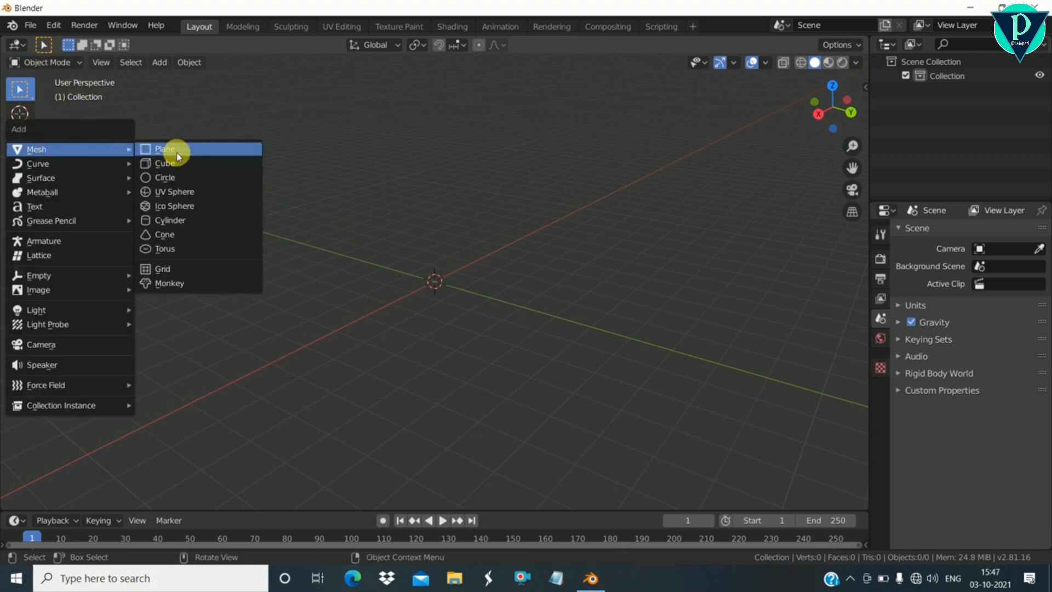
{"action": "left_click", "coordinate": [183, 195]}
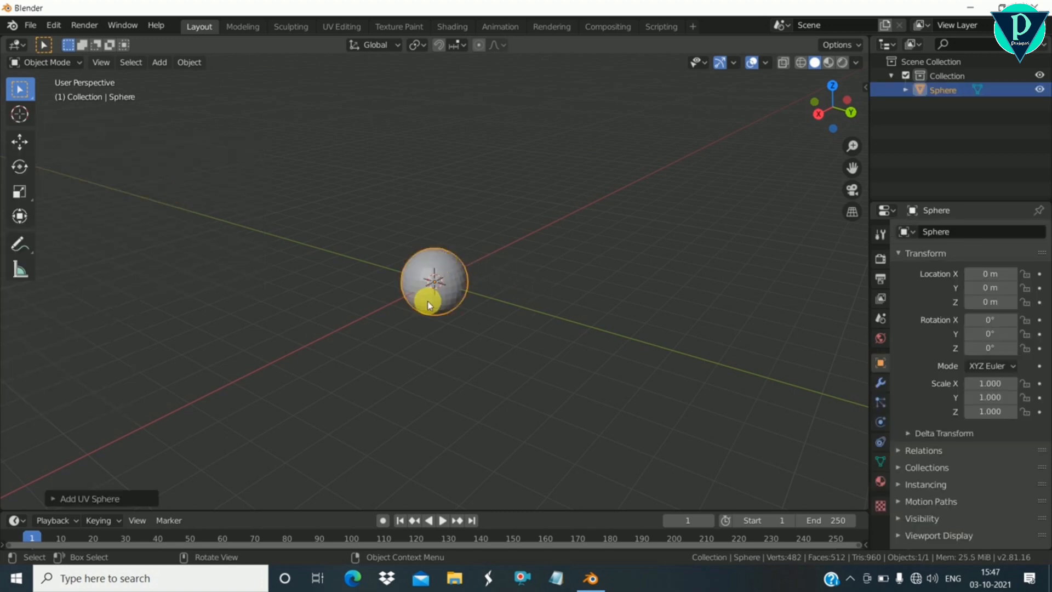
Move the sphere straight up along the Z axis by about 4.26 m, working in front view.
{"action": "mouse_move", "coordinate": [498, 305]}
{"action": "middle_mouse_down"}
{"action": "mouse_move", "coordinate": [498, 272]}
{"action": "mouse_move", "coordinate": [492, 291]}
{"action": "middle_mouse_up"}
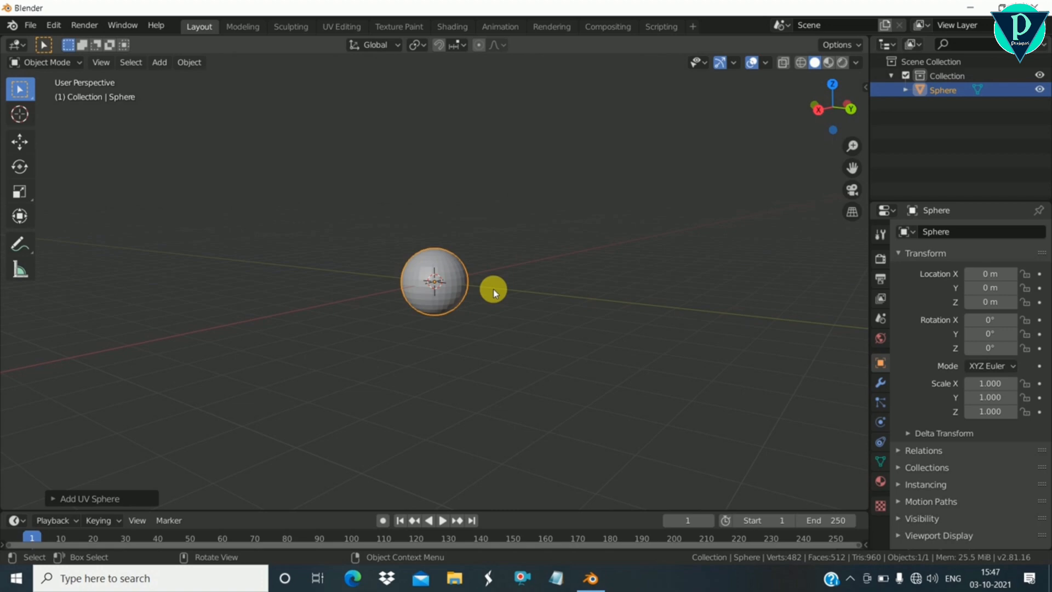
{"action": "key", "text": "KP_1"}
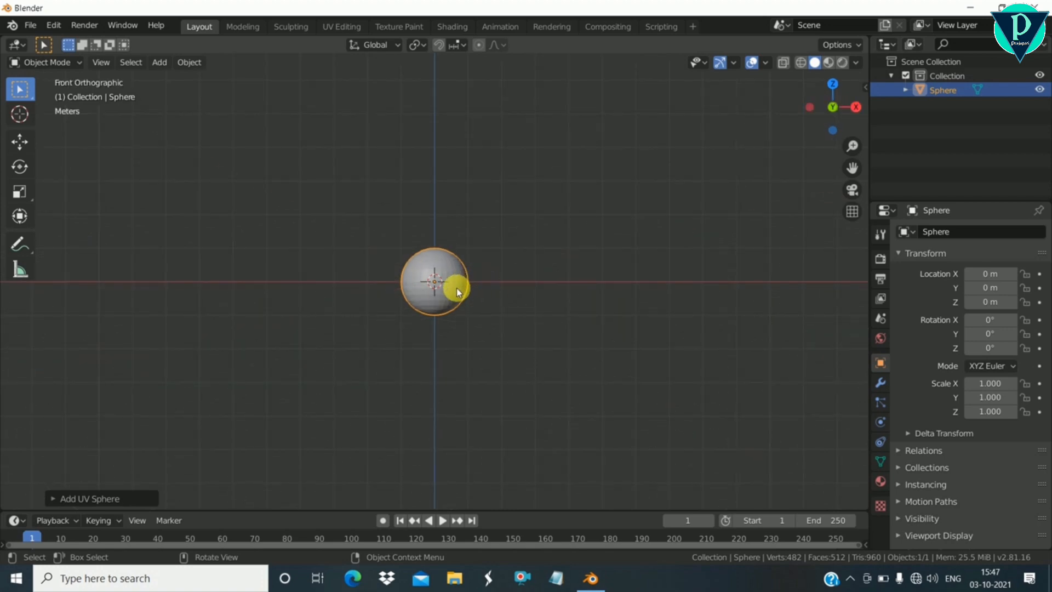
{"action": "key", "text": "g"}
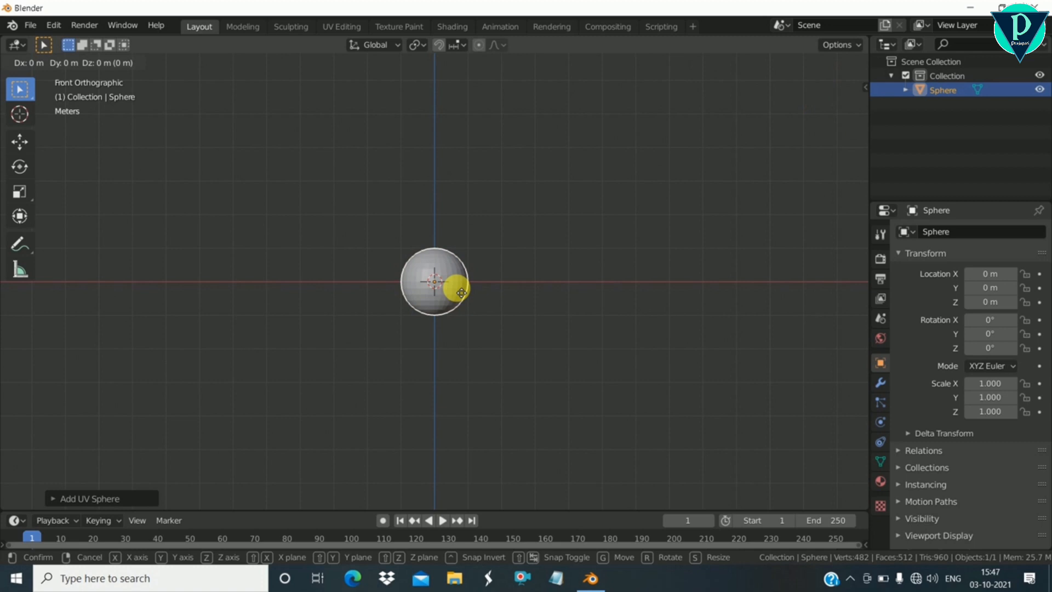
{"action": "key", "text": "z"}
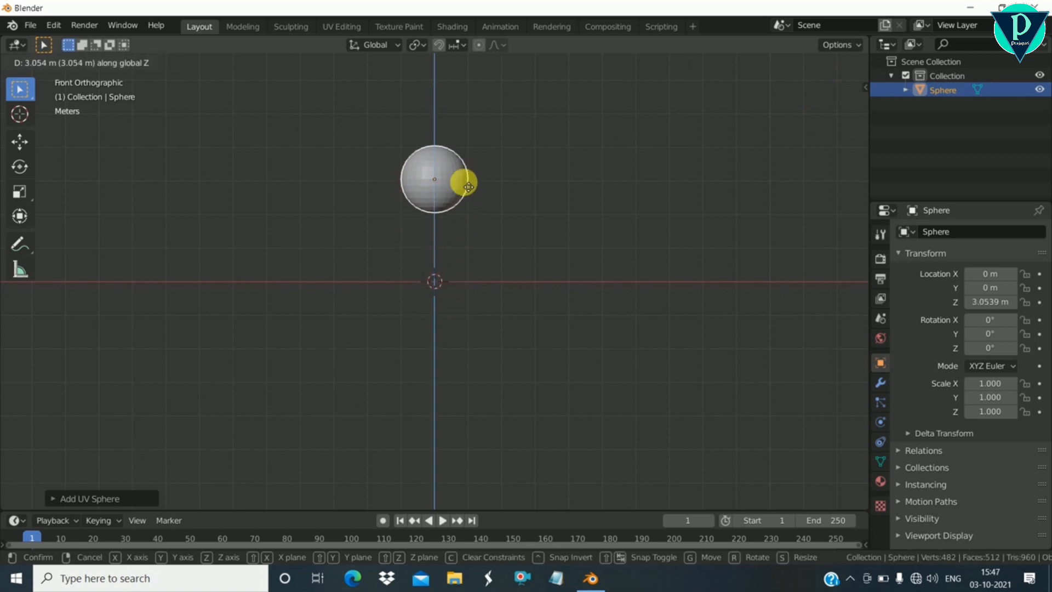
{"action": "left_click", "coordinate": [470, 149]}
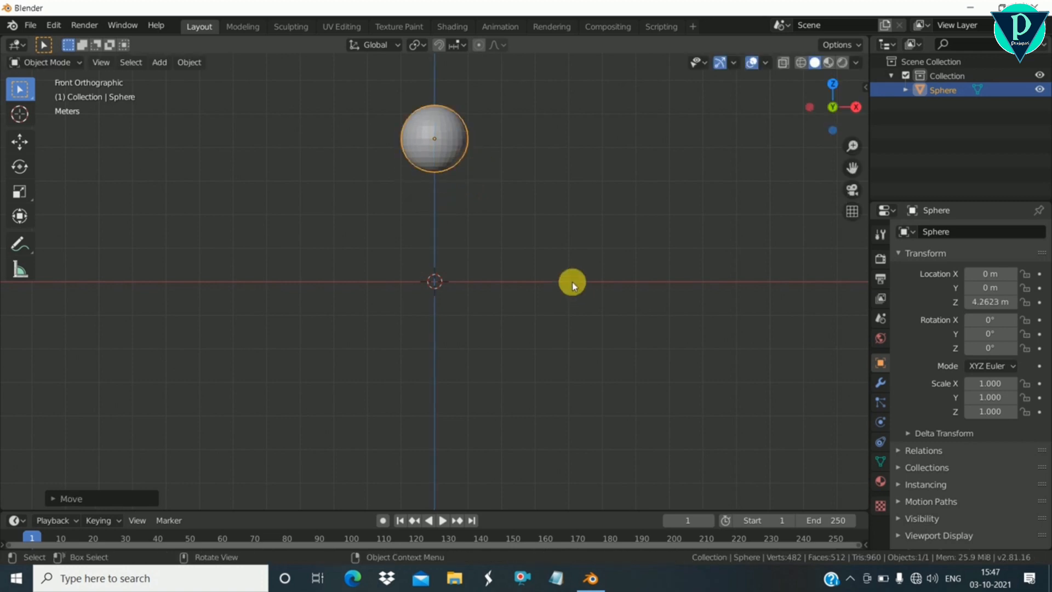
{"action": "mouse_move", "coordinate": [570, 281]}
{"action": "middle_mouse_down"}
{"action": "mouse_move", "coordinate": [608, 282]}
{"action": "mouse_move", "coordinate": [556, 296]}
{"action": "middle_mouse_up"}
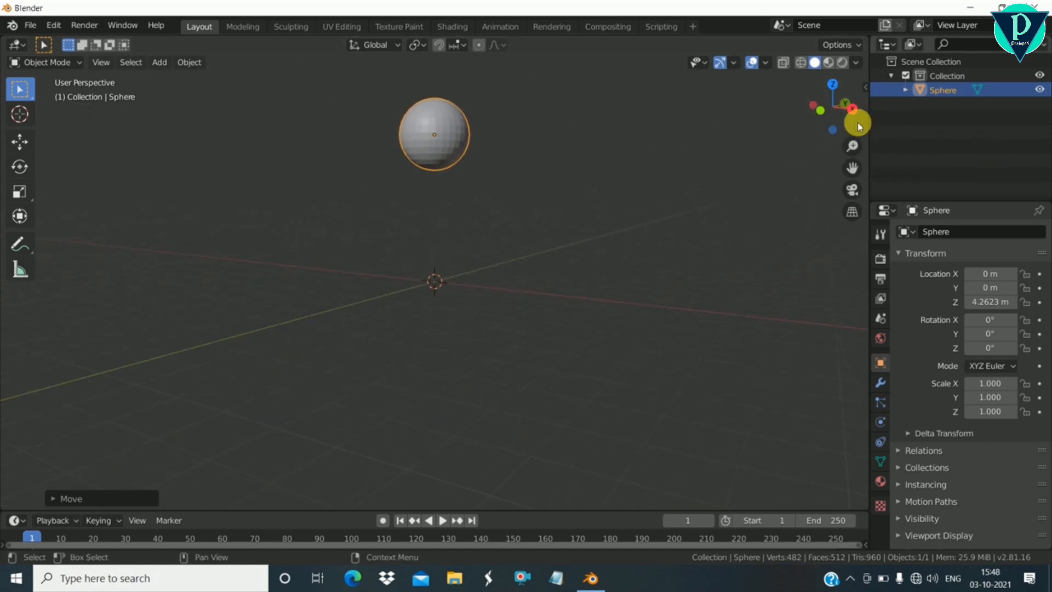
Start the Shortcut VUr add-on so that pressed keys are displayed in the viewport.
{"action": "left_click", "coordinate": [753, 208]}
{"action": "key", "text": "n"}
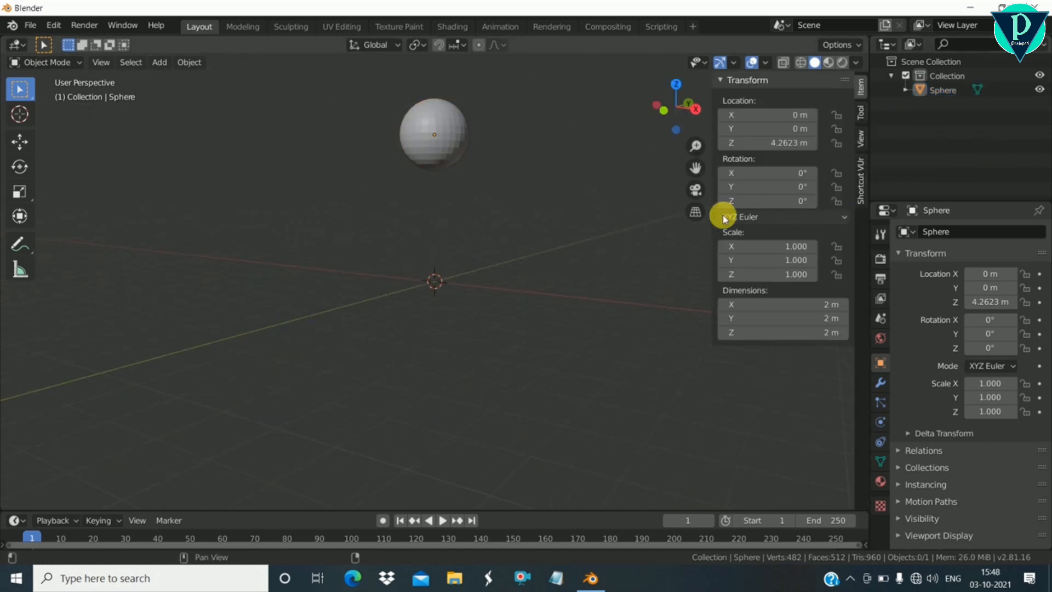
{"action": "left_click", "coordinate": [859, 195]}
{"action": "left_click", "coordinate": [728, 101]}
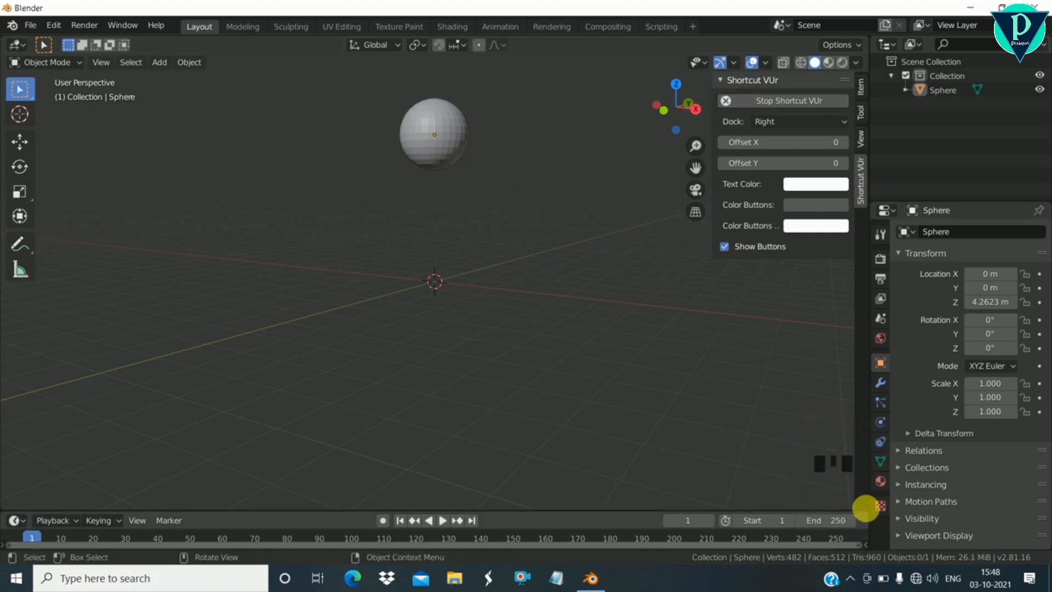
{"action": "left_click_drag", "start_coordinate": [814, 458], "coordinate": [810, 471]}
{"action": "key", "text": "n"}
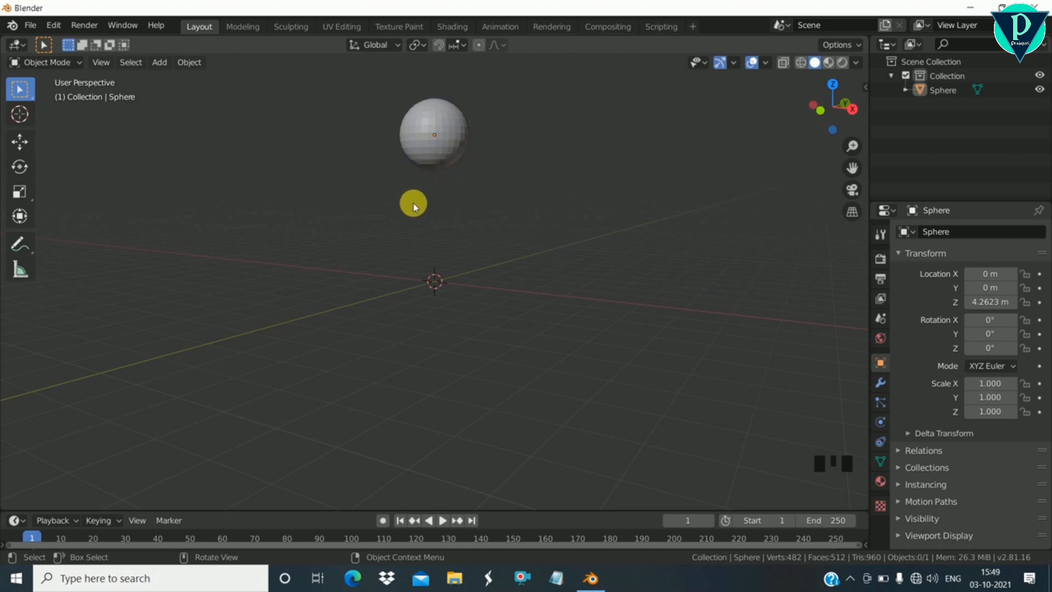
Add a second UV sphere at the world origin, below the first one.
{"action": "middle_click_drag", "start_coordinate": [414, 205], "coordinate": [398, 234]}
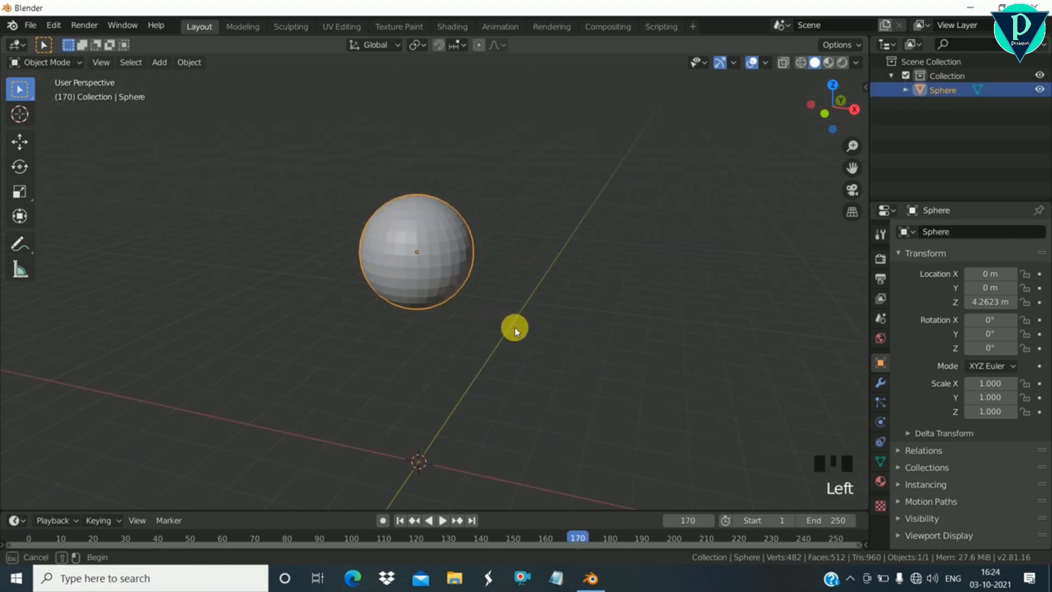
{"action": "middle_click_drag", "start_coordinate": [512, 328], "coordinate": [451, 335]}
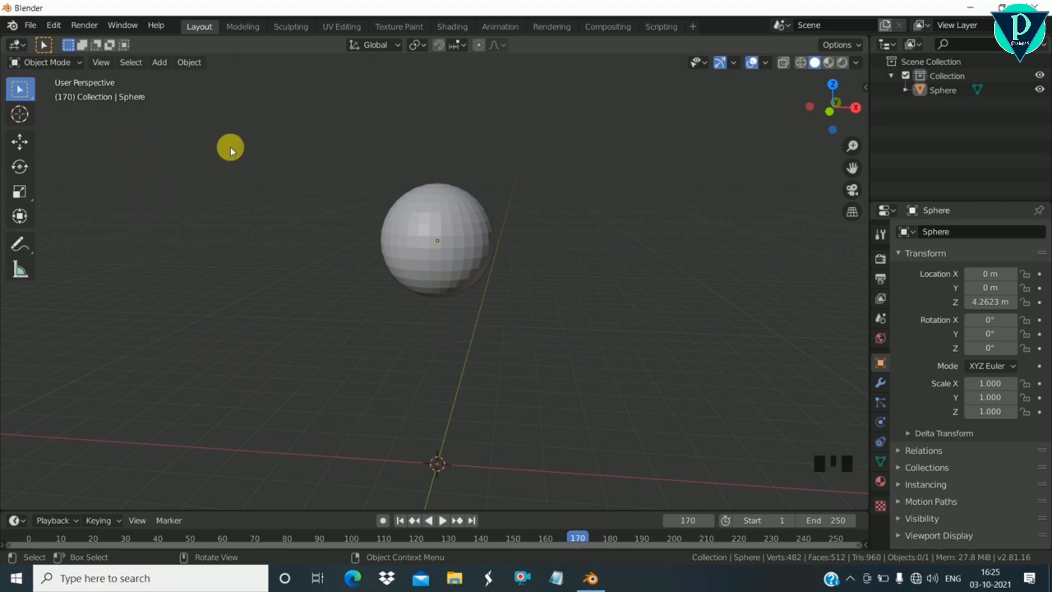
{"action": "key", "text": "shift+a"}
{"action": "mouse_move", "coordinate": [149, 147]}
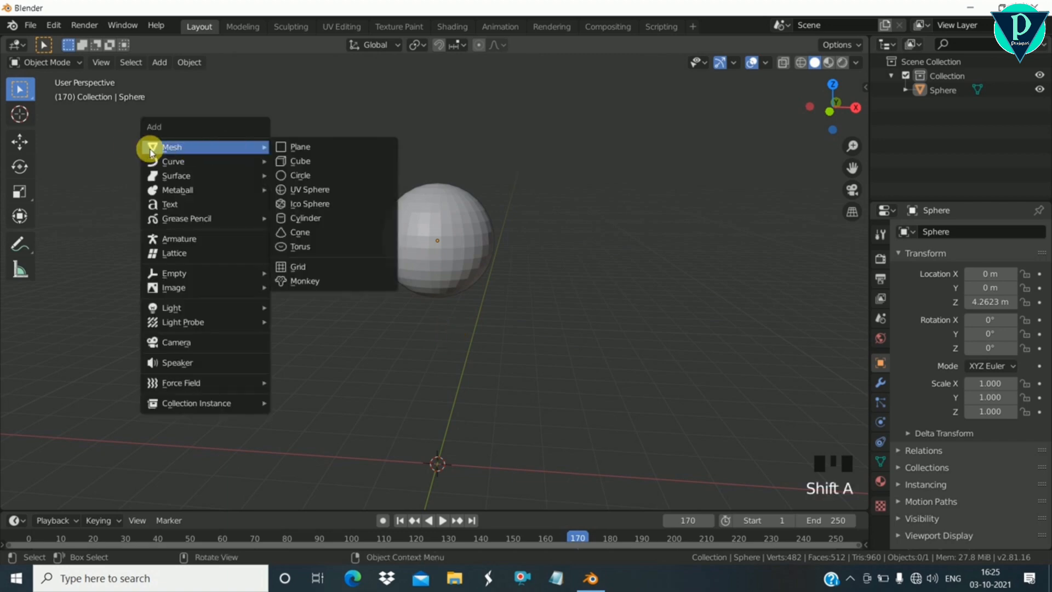
{"action": "left_click", "coordinate": [303, 192]}
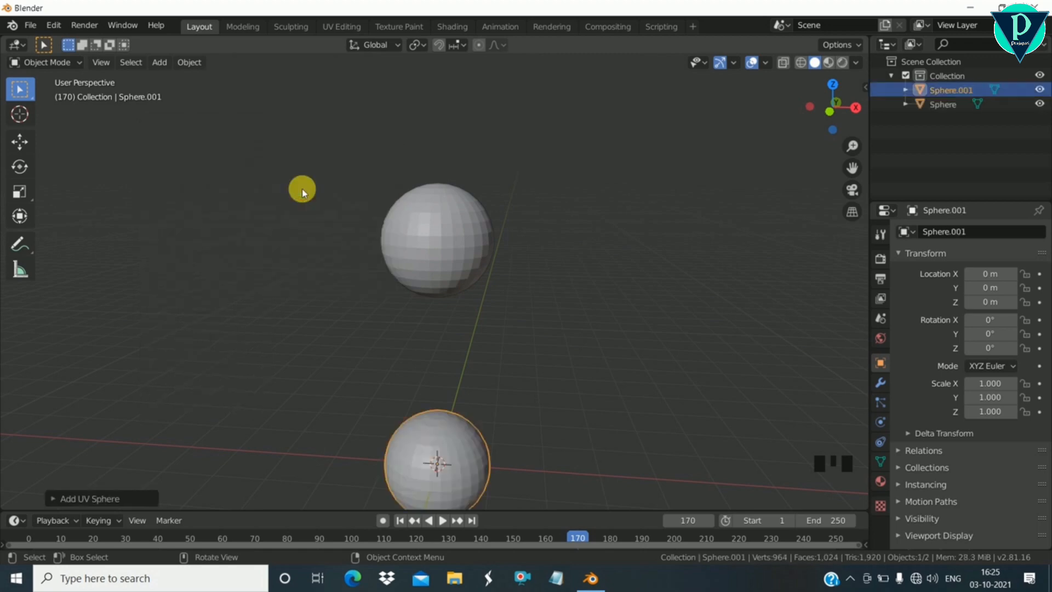
Scale the upper sphere down uniformly to about 0.70.
{"action": "left_click", "coordinate": [437, 261]}
{"action": "left_click", "coordinate": [445, 429]}
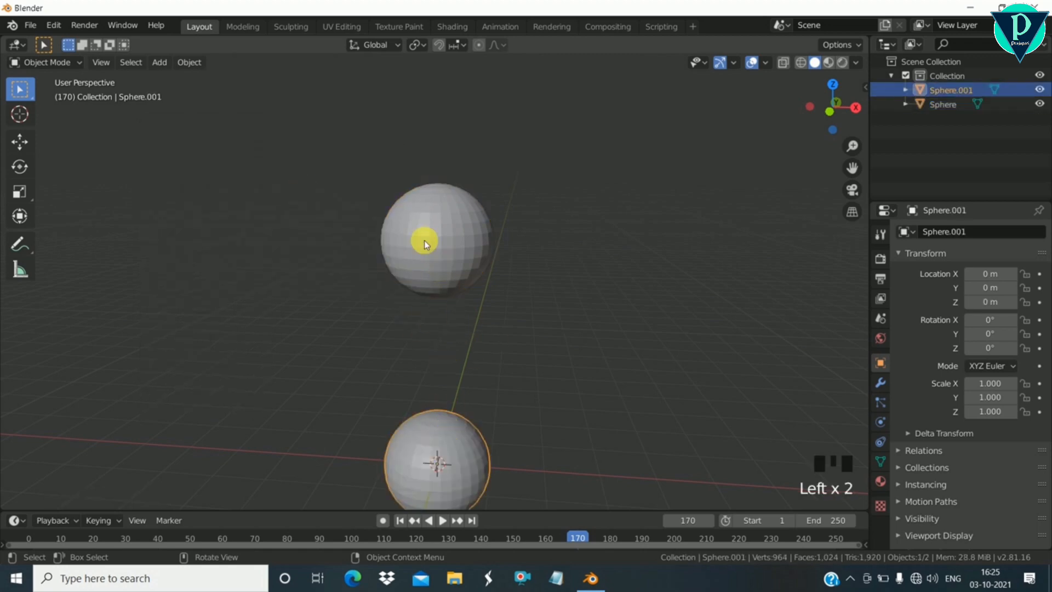
{"action": "left_click", "coordinate": [423, 229]}
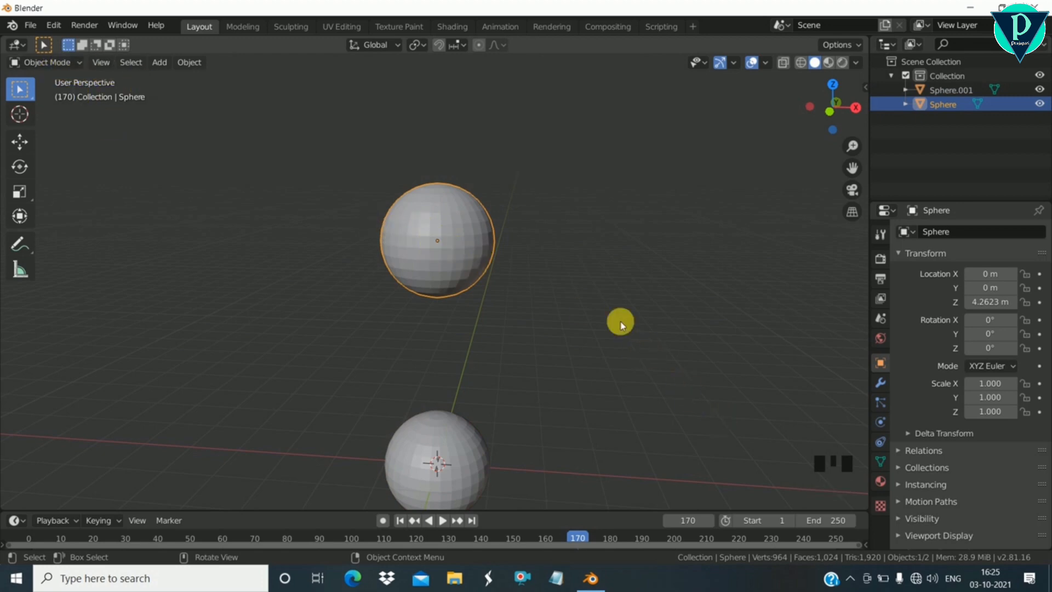
{"action": "key", "text": "s"}
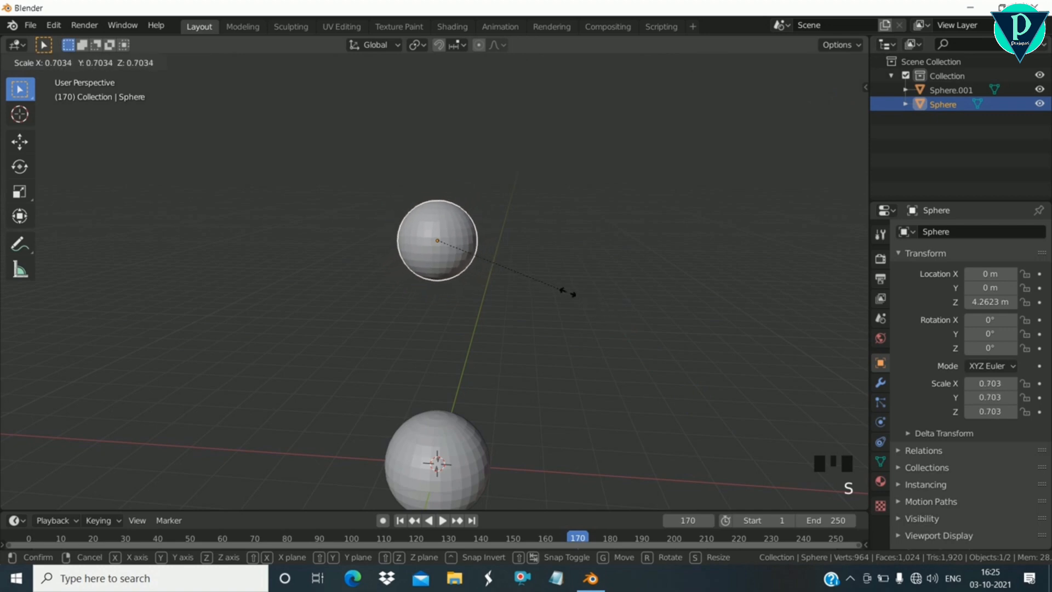
{"action": "left_click", "coordinate": [567, 292]}
Raise the lower sphere along the Z axis by about 2.2 m, bringing it just beneath the upper sphere.
{"action": "left_click", "coordinate": [427, 447]}
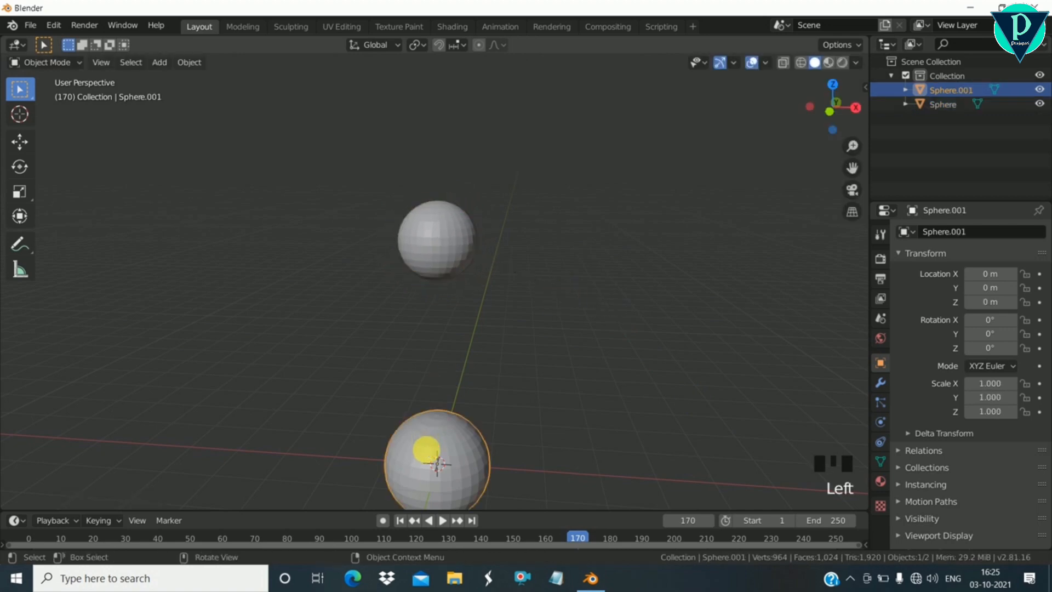
{"action": "key", "text": "g"}
{"action": "key", "text": "z"}
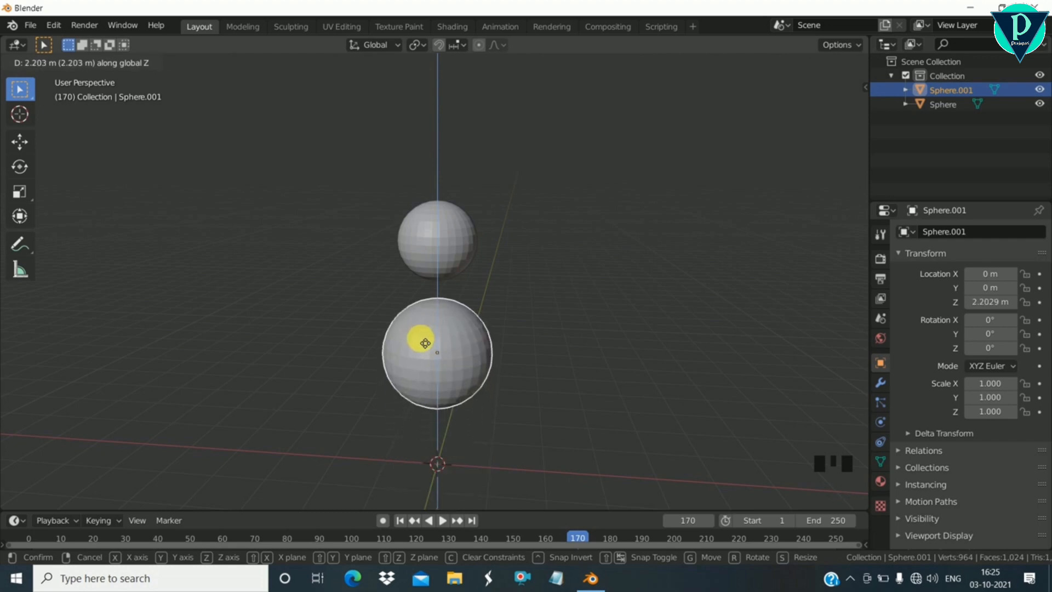
{"action": "left_click", "coordinate": [425, 343]}
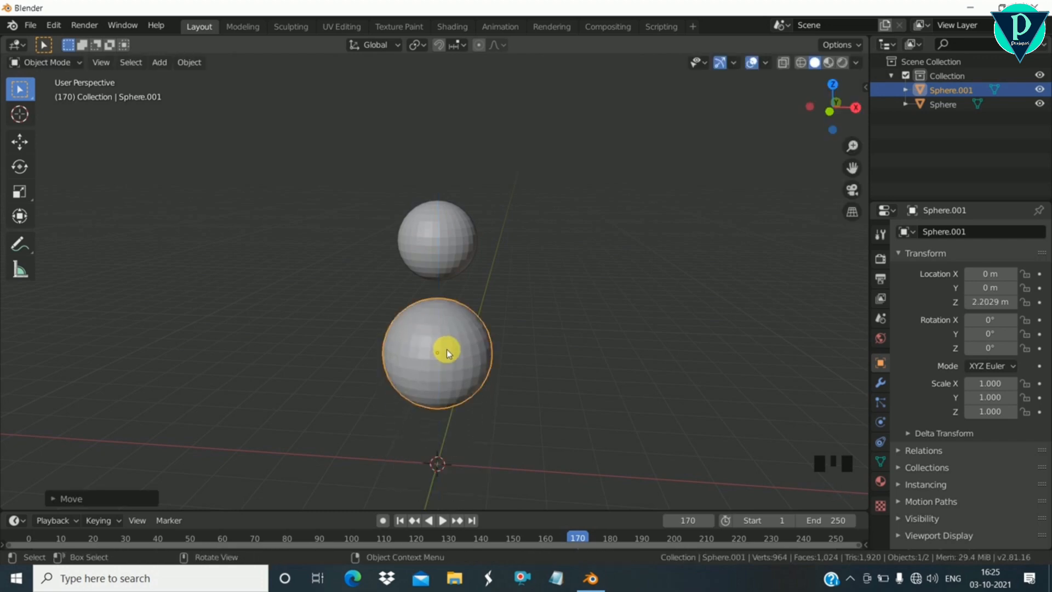
Enter Edit Mode on the lower sphere and select only the vertex at its top pole.
{"action": "key", "text": "Tab"}
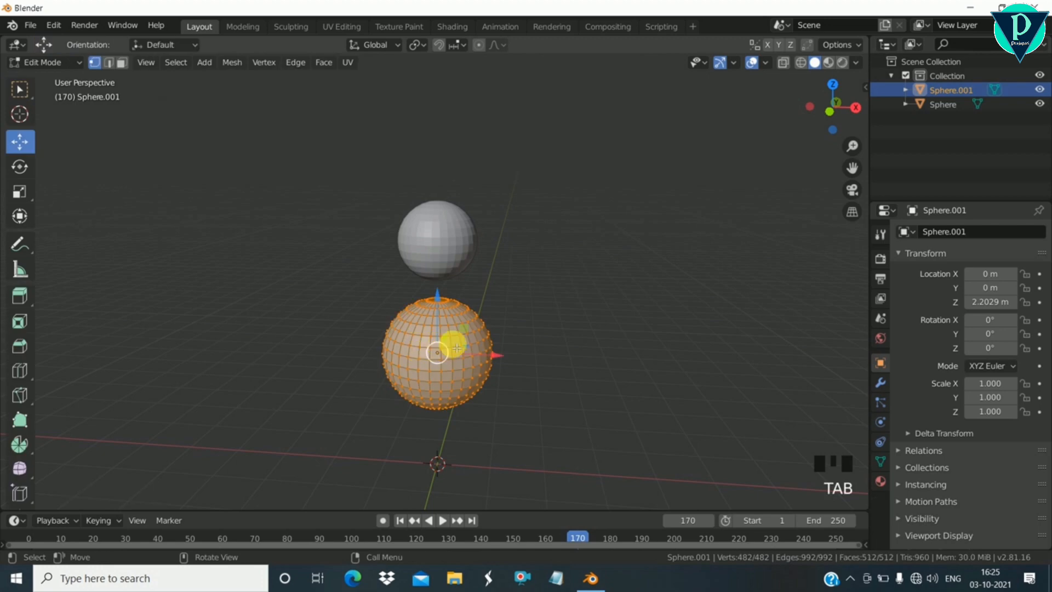
{"action": "left_click", "coordinate": [515, 325]}
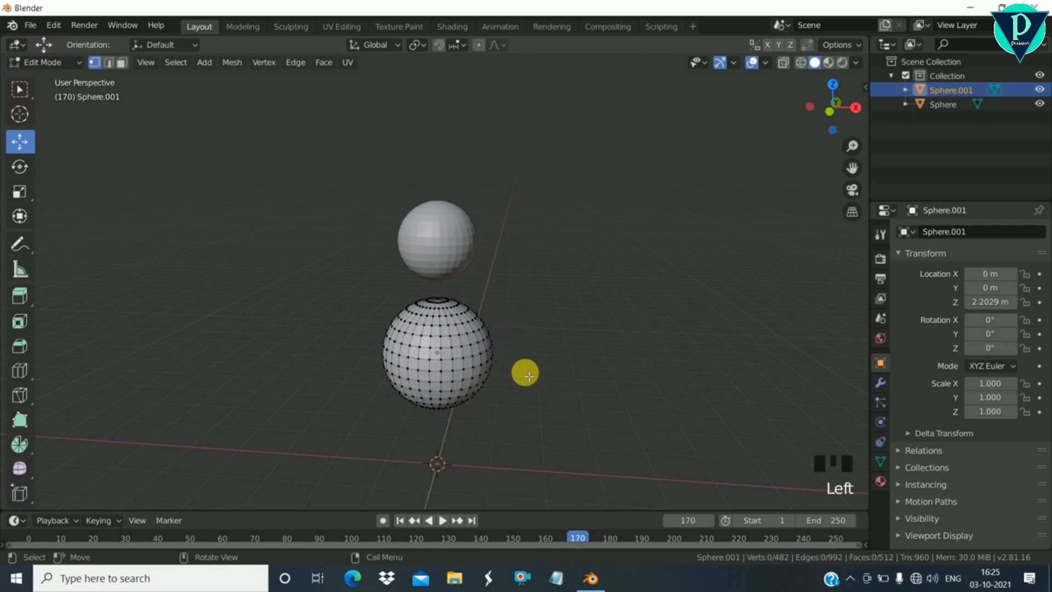
{"action": "middle_click_drag", "start_coordinate": [529, 376], "coordinate": [529, 401], "text": "shift"}
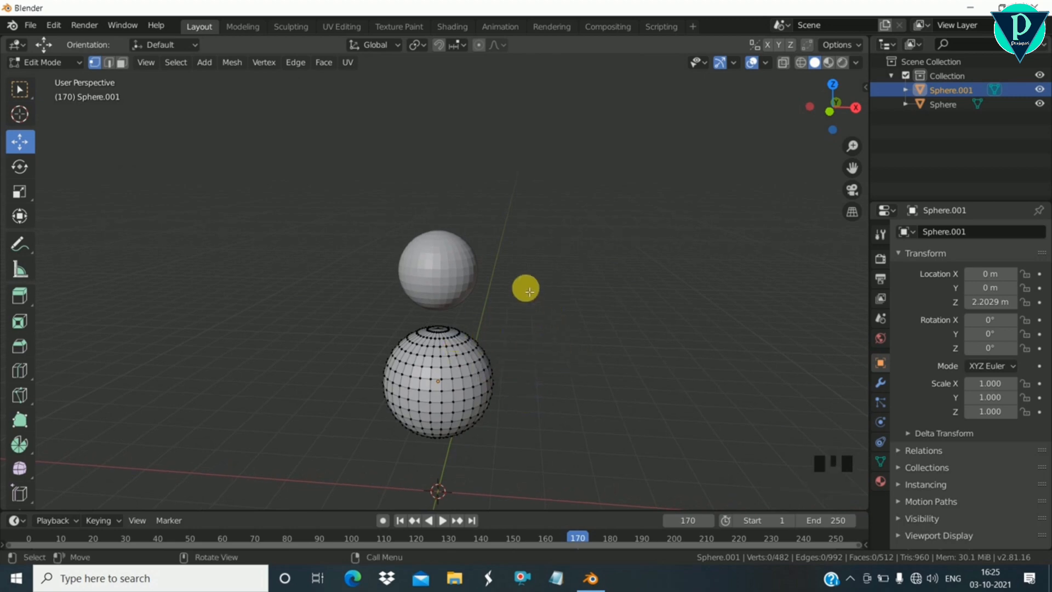
{"action": "middle_click_drag", "start_coordinate": [470, 353], "coordinate": [460, 270]}
{"action": "scroll", "coordinate": [453, 345], "scroll_direction": "up", "scroll_amount": 5}
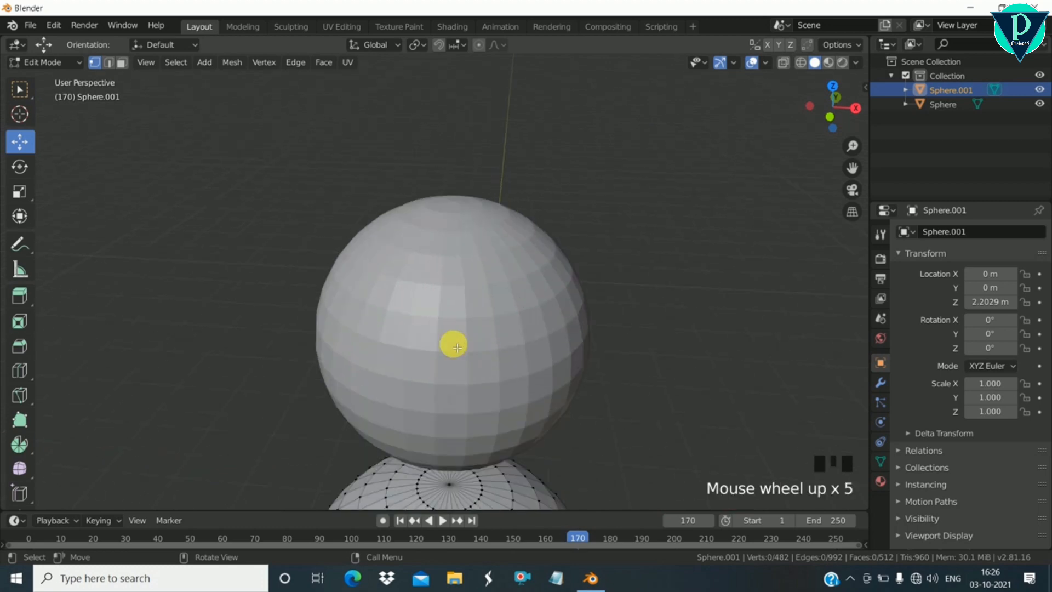
{"action": "middle_click_drag", "start_coordinate": [486, 363], "coordinate": [487, 301], "text": "shift"}
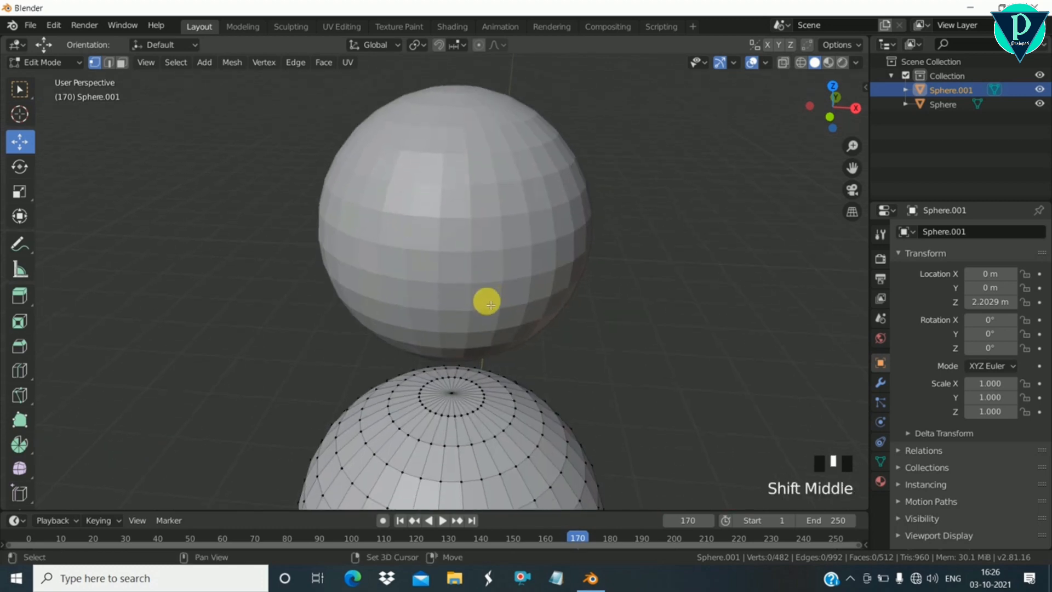
{"action": "left_click", "coordinate": [95, 64]}
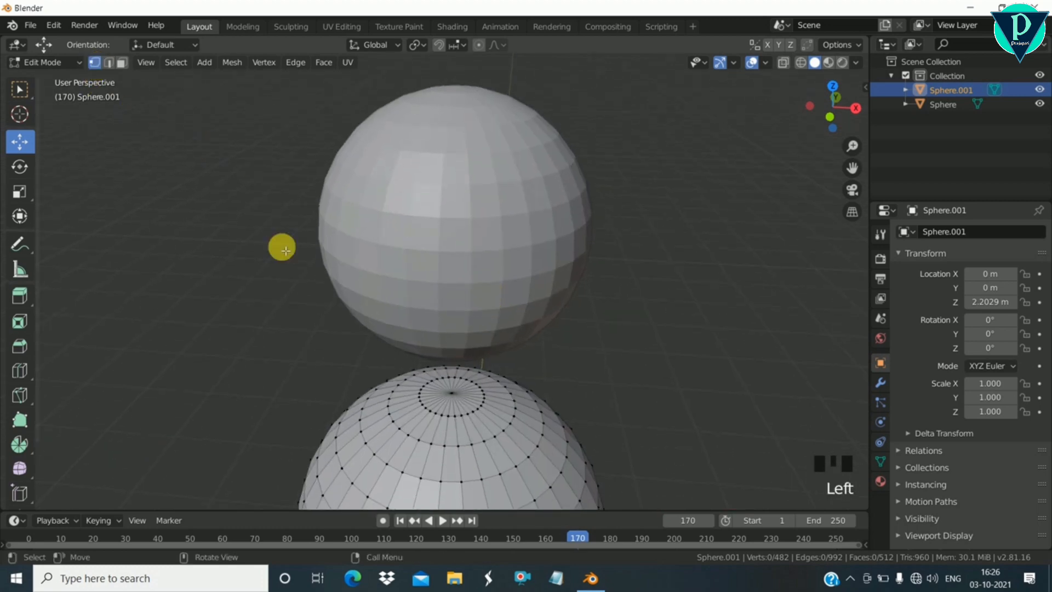
{"action": "left_click", "coordinate": [453, 396]}
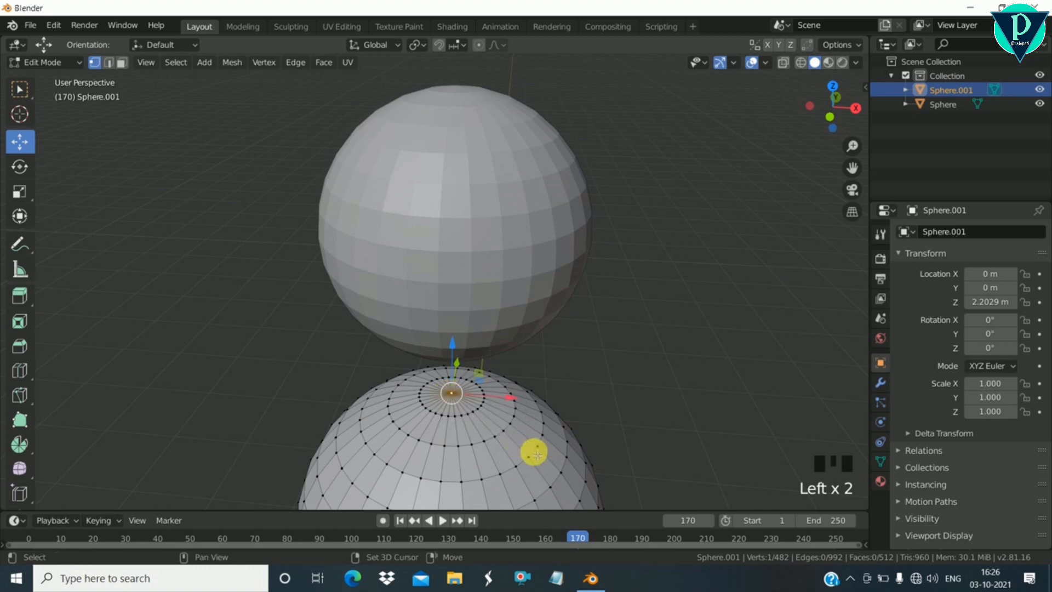
Enable proportional editing for the lower sphere's mesh.
{"action": "mouse_move", "coordinate": [533, 448]}
{"action": "middle_mouse_down", "text": "shift"}
{"action": "mouse_move", "coordinate": [534, 411]}
{"action": "mouse_move", "coordinate": [535, 453]}
{"action": "mouse_move", "coordinate": [538, 438]}
{"action": "middle_mouse_up", "text": "shift"}
{"action": "scroll", "coordinate": [538, 438], "scroll_direction": "down", "scroll_amount": 2}
{"action": "scroll", "coordinate": [535, 439], "scroll_direction": "down", "scroll_amount": 1}
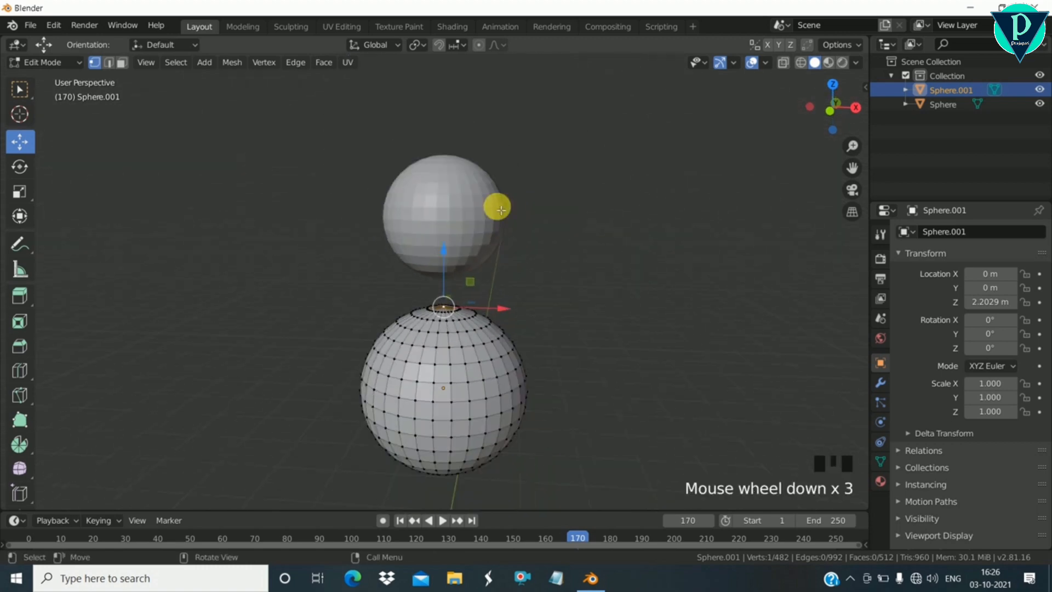
{"action": "left_click", "coordinate": [478, 47]}
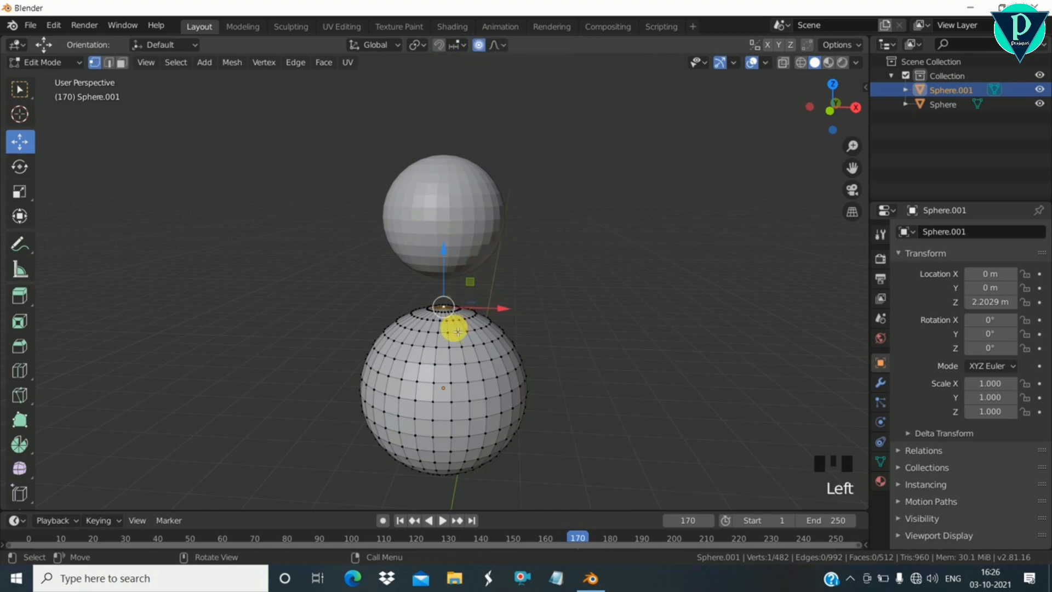
{"action": "scroll", "coordinate": [457, 331], "scroll_direction": "down", "scroll_amount": 1}
{"action": "scroll", "coordinate": [457, 331], "scroll_direction": "up", "scroll_amount": 1}
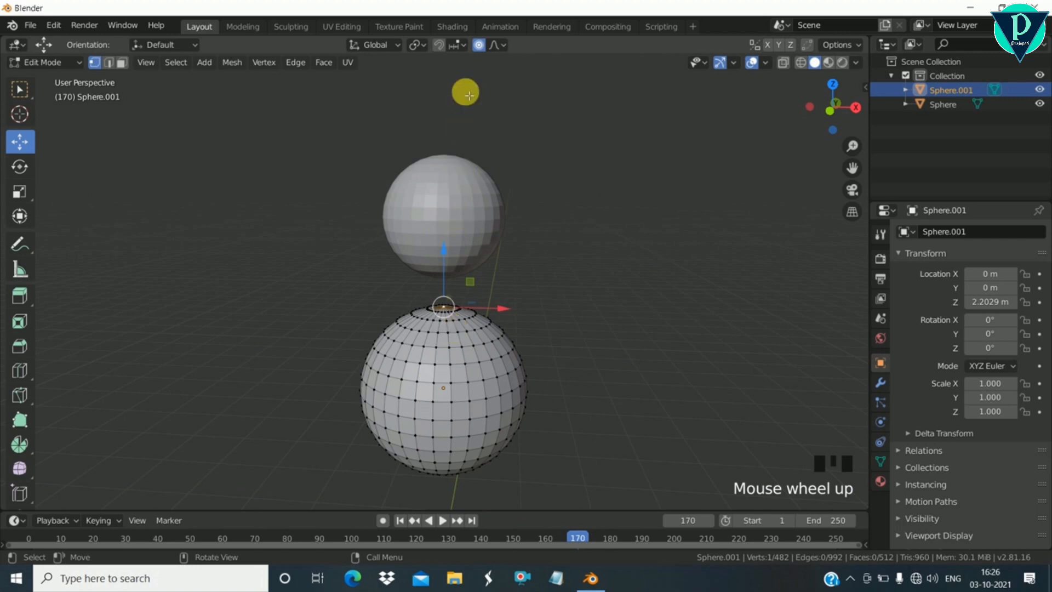
{"action": "key", "text": "g"}
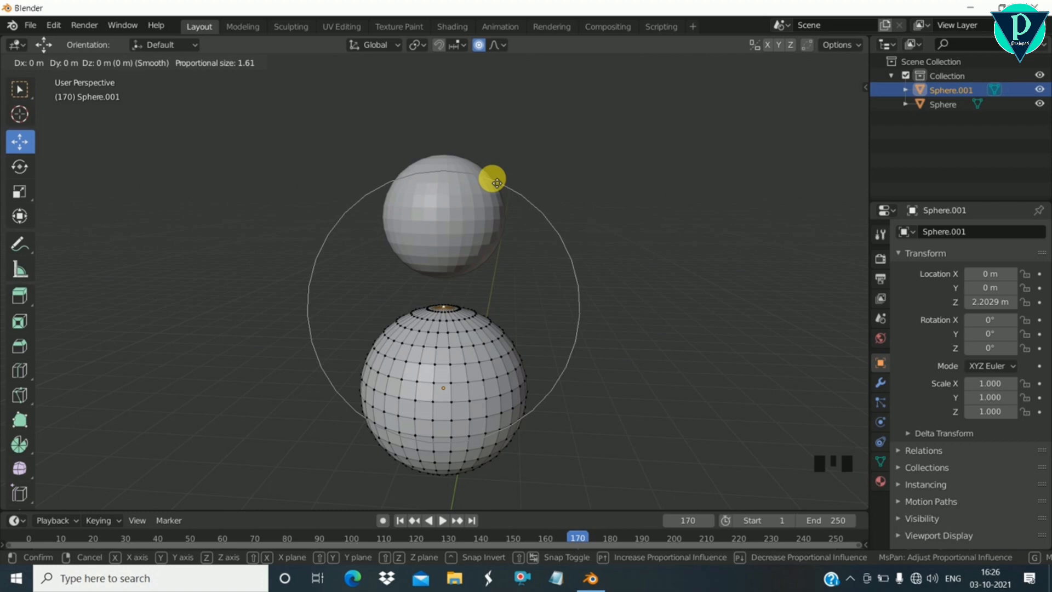
{"action": "scroll", "coordinate": [497, 183], "scroll_direction": "up", "scroll_amount": 4}
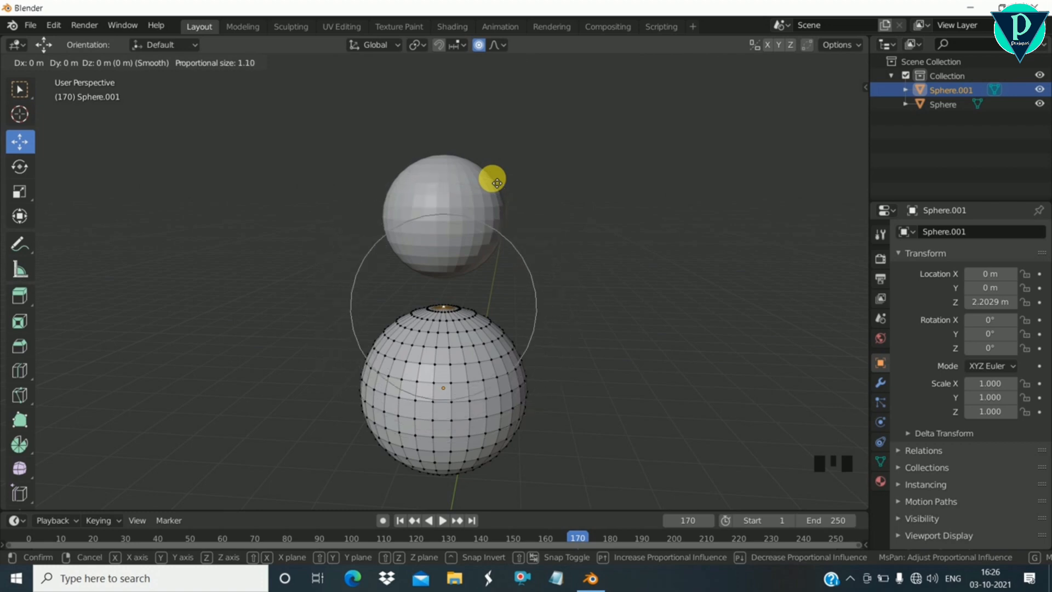
{"action": "scroll", "coordinate": [496, 183], "scroll_direction": "down", "scroll_amount": 3}
{"action": "scroll", "coordinate": [497, 183], "scroll_direction": "down", "scroll_amount": 1}
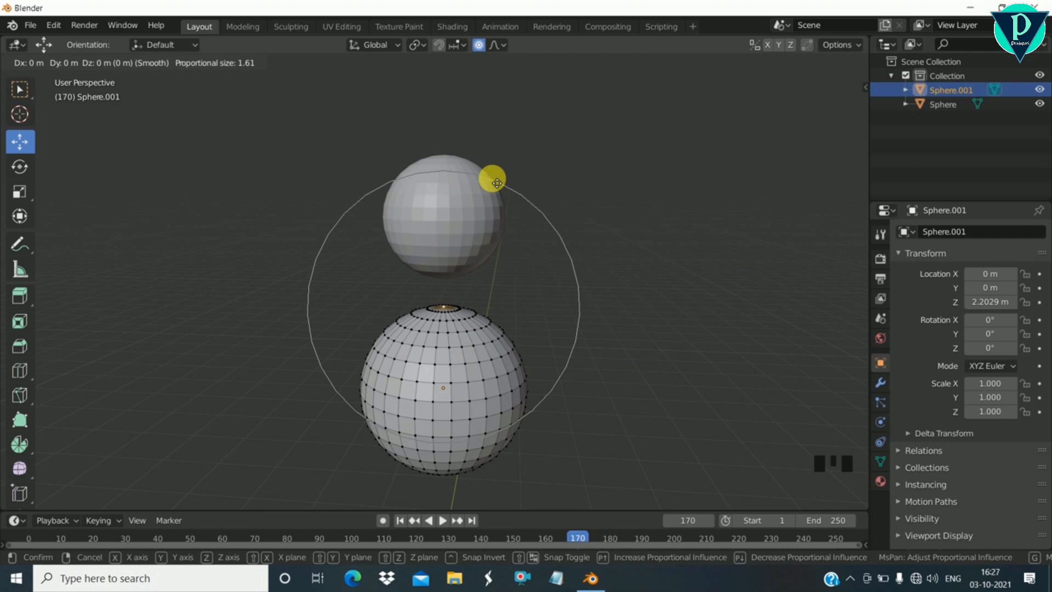
{"action": "scroll", "coordinate": [497, 183], "scroll_direction": "up", "scroll_amount": 3}
{"action": "scroll", "coordinate": [496, 183], "scroll_direction": "down", "scroll_amount": 5}
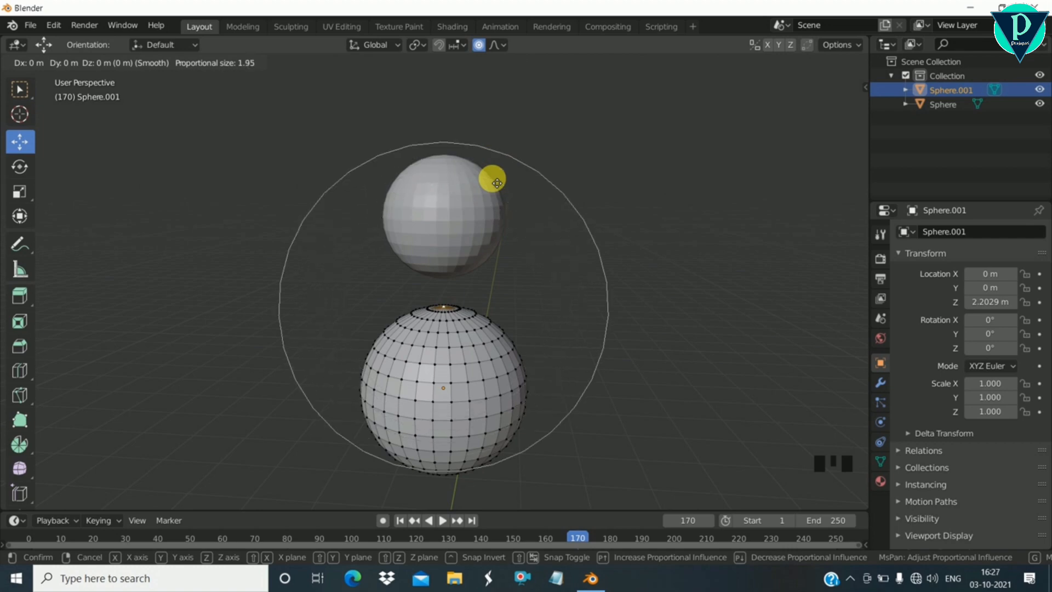
{"action": "right_click", "coordinate": [469, 227]}
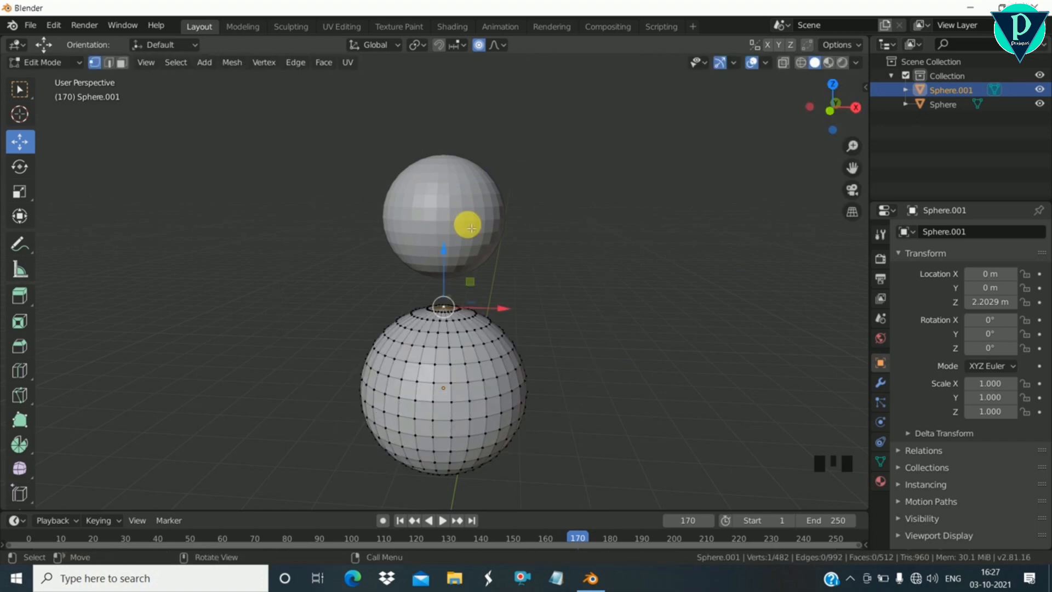
Raise the lower sphere's top vertex about 0.28 m along Z with a proportional size of 1.46, then leave Edit Mode.
{"action": "key", "text": "g"}
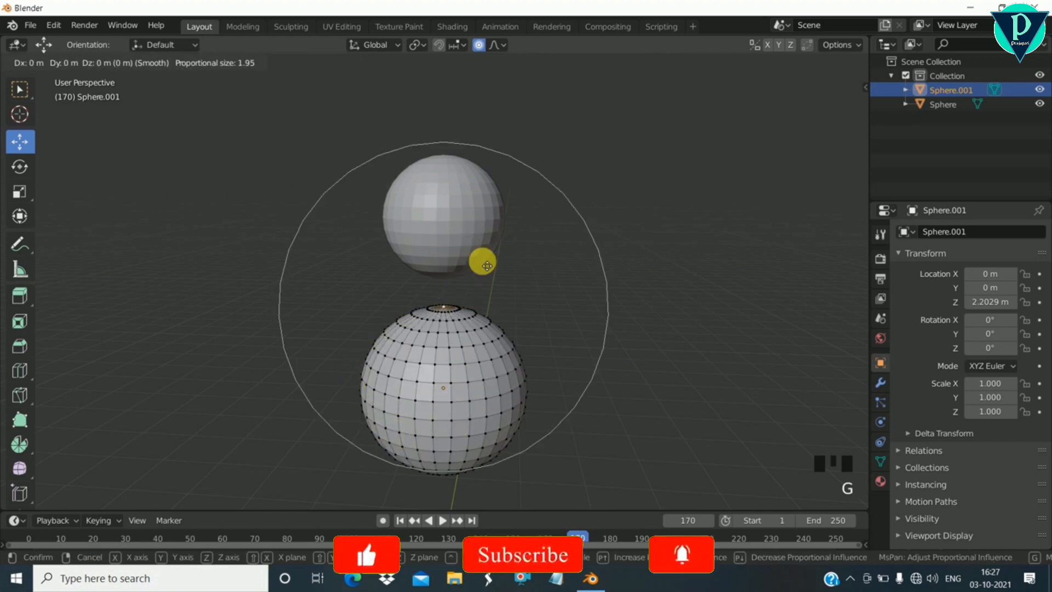
{"action": "scroll", "coordinate": [487, 265], "scroll_direction": "down", "scroll_amount": 1}
{"action": "scroll", "coordinate": [487, 265], "scroll_direction": "up", "scroll_amount": 2}
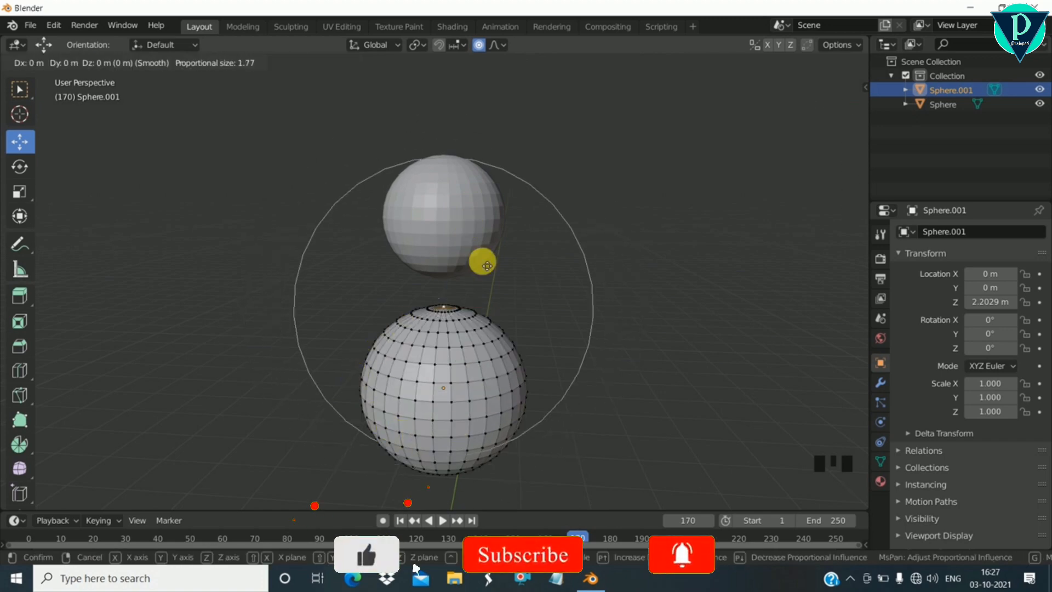
{"action": "scroll", "coordinate": [487, 265], "scroll_direction": "up", "scroll_amount": 1}
{"action": "scroll", "coordinate": [487, 265], "scroll_direction": "up", "scroll_amount": 1}
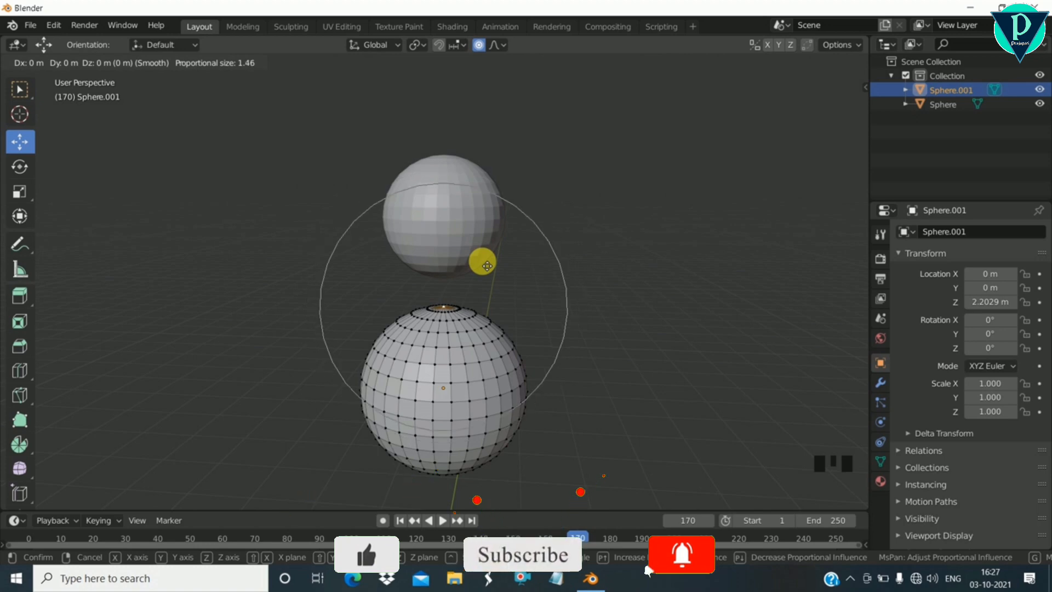
{"action": "key", "text": "z"}
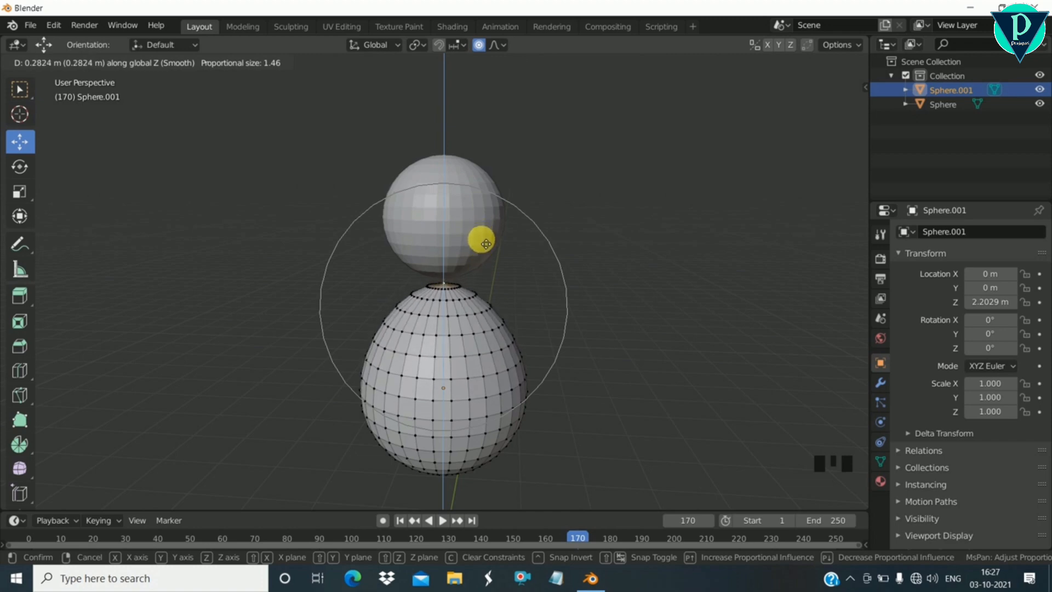
{"action": "left_click", "coordinate": [482, 240]}
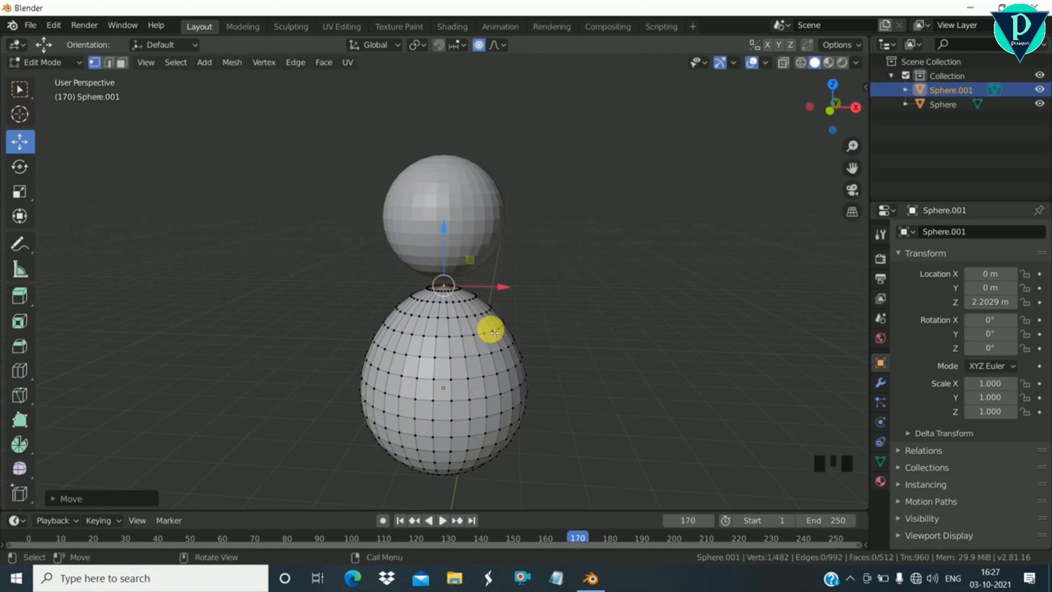
{"action": "mouse_move", "coordinate": [579, 432]}
{"action": "middle_mouse_down"}
{"action": "mouse_move", "coordinate": [472, 442]}
{"action": "mouse_move", "coordinate": [596, 432]}
{"action": "middle_mouse_up"}
{"action": "left_click", "coordinate": [462, 253]}
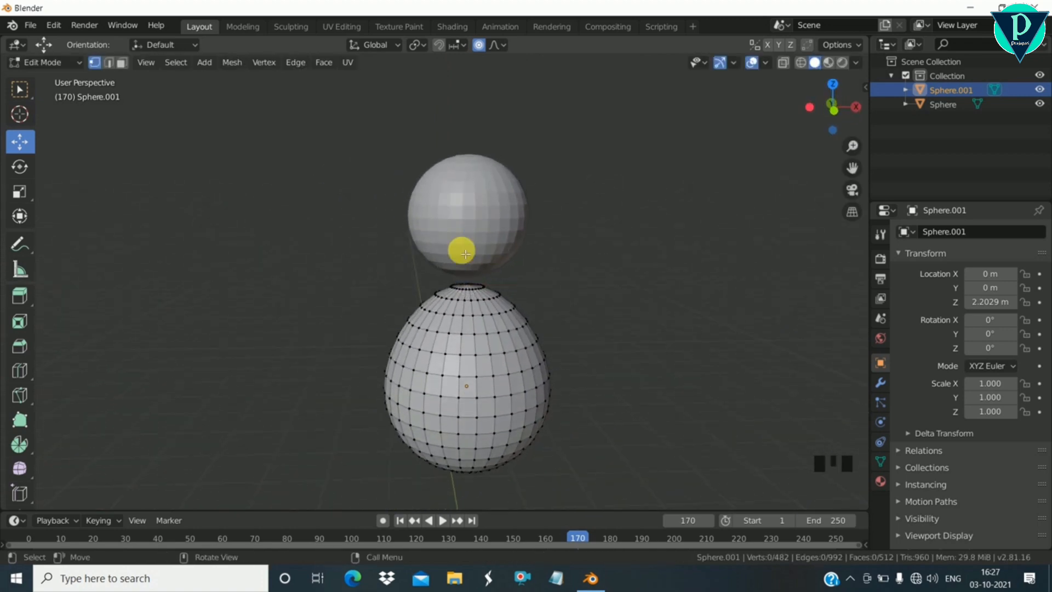
{"action": "key", "text": "Tab"}
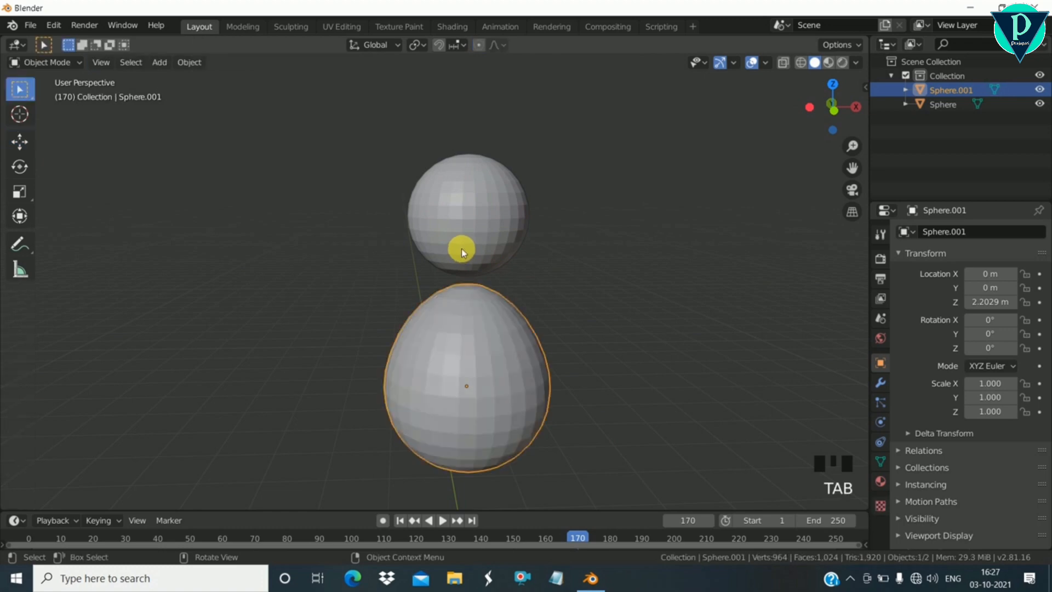
Raise the upper sphere along the Z axis to about 5.05 m to open a gap above the lower body.
{"action": "left_click", "coordinate": [462, 251]}
{"action": "left_click", "coordinate": [462, 251]}
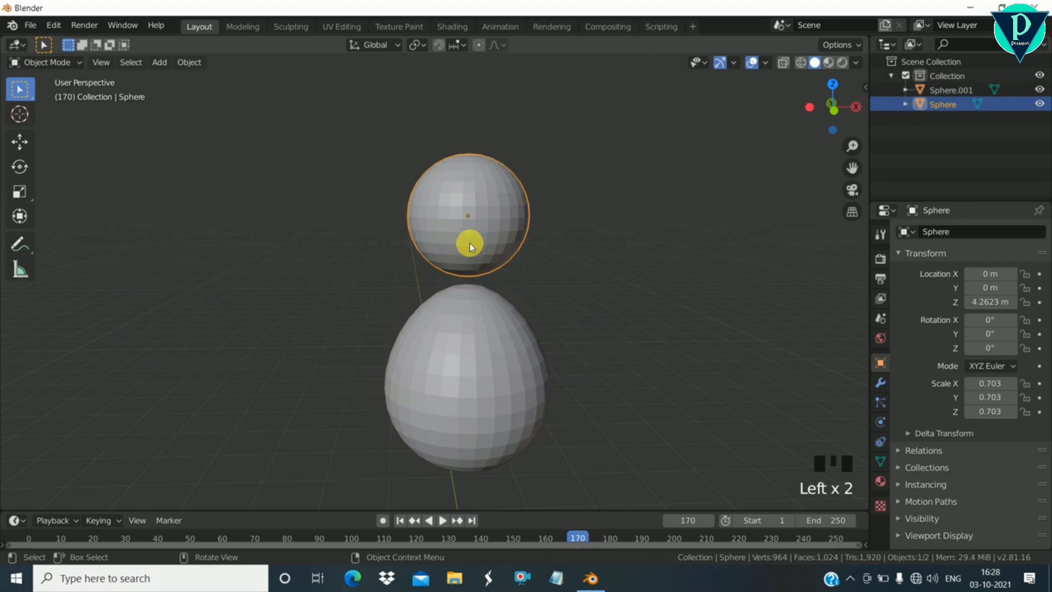
{"action": "key", "text": "g"}
{"action": "key", "text": "z"}
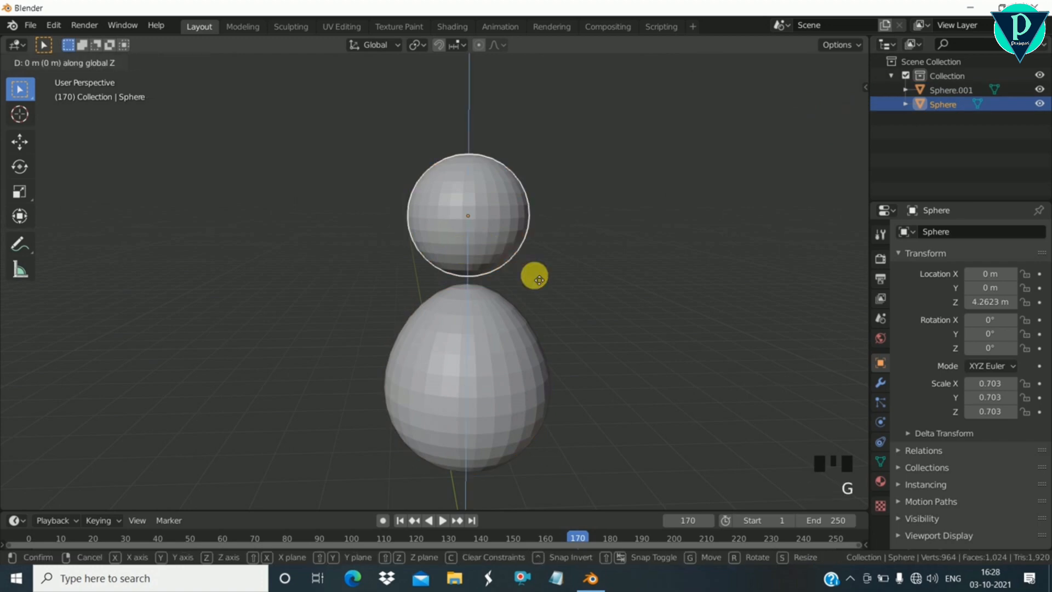
{"action": "left_click", "coordinate": [536, 206]}
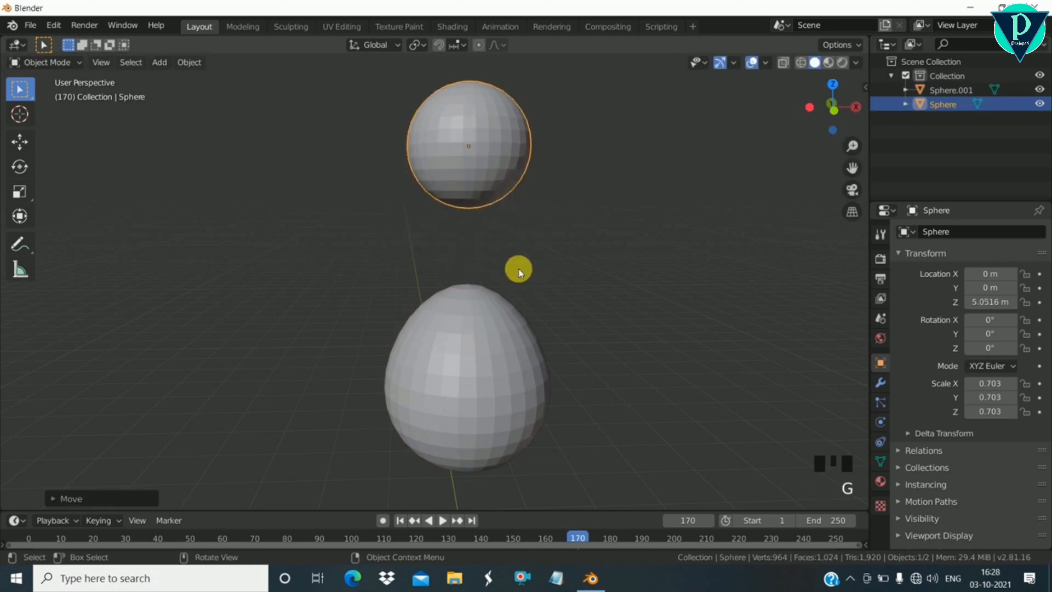
Enter Edit Mode on the lower body and circle-select the ring of faces around its top pole in face select mode.
{"action": "left_click", "coordinate": [453, 358]}
{"action": "key", "text": "Tab"}
{"action": "middle_click_drag", "start_coordinate": [535, 275], "coordinate": [534, 301]}
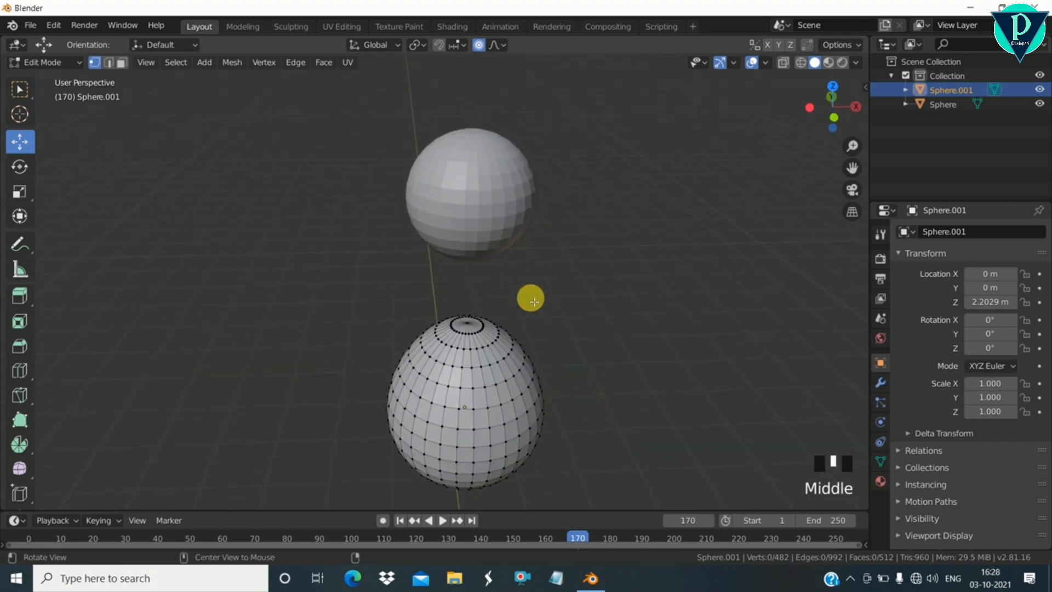
{"action": "scroll", "coordinate": [503, 316], "scroll_direction": "up", "scroll_amount": 2}
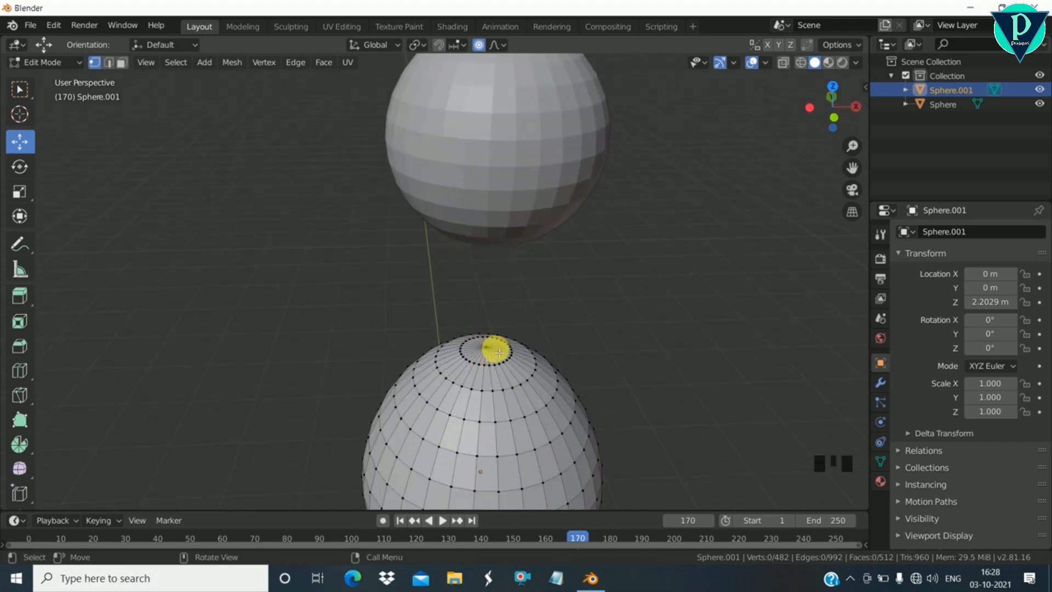
{"action": "left_click", "coordinate": [121, 64]}
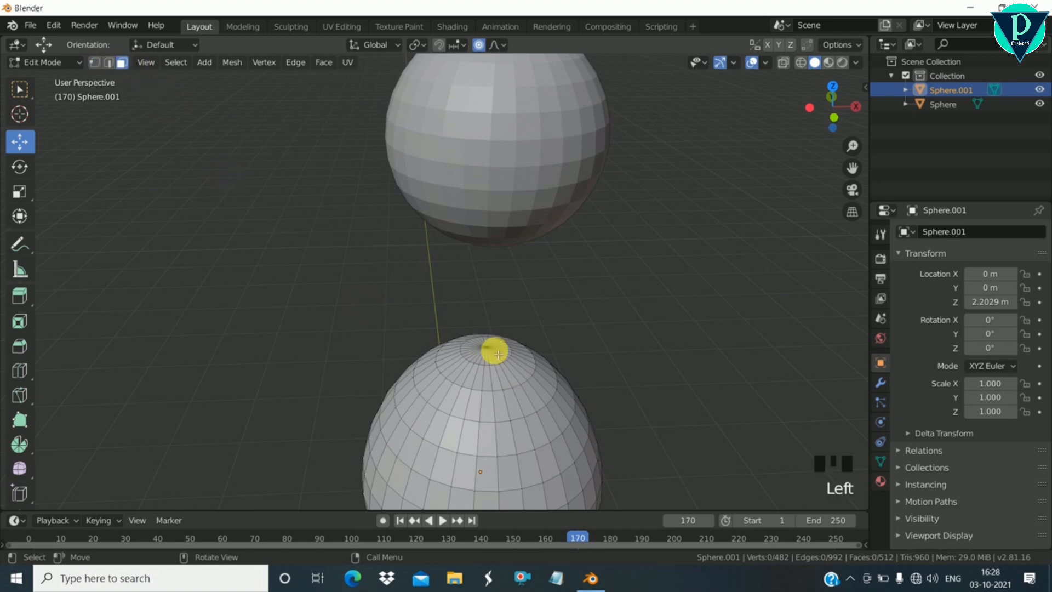
{"action": "middle_click_drag", "start_coordinate": [502, 356], "coordinate": [503, 368]}
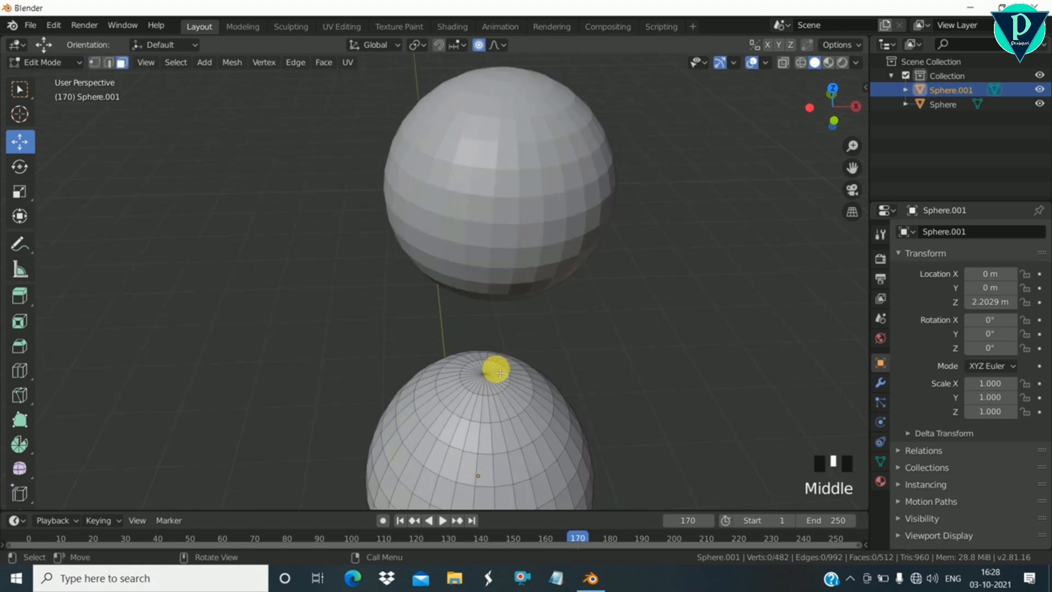
{"action": "scroll", "coordinate": [499, 372], "scroll_direction": "up", "scroll_amount": 2}
{"action": "key", "text": "c"}
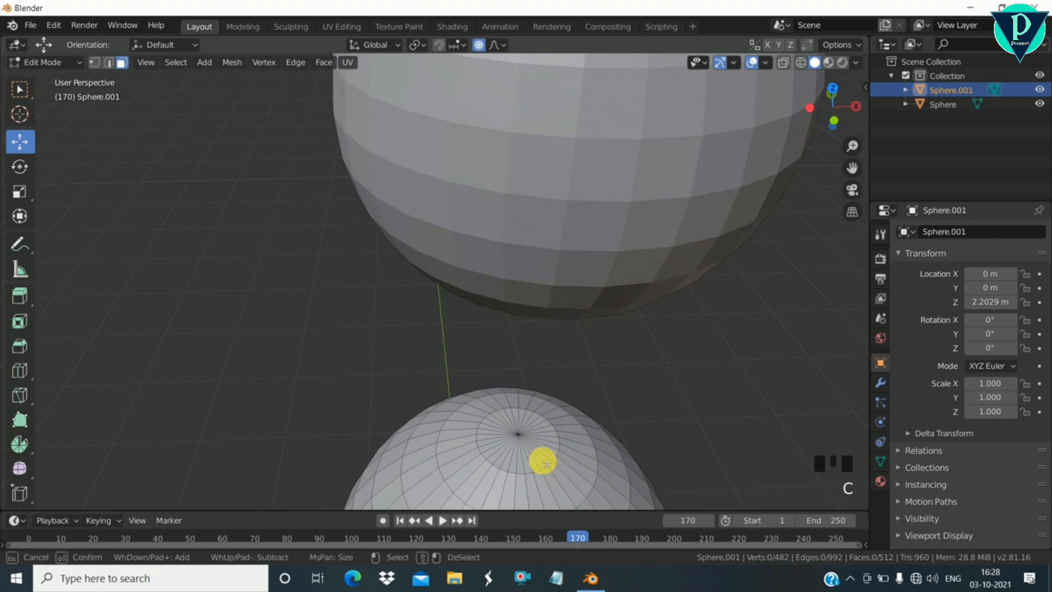
{"action": "left_click", "coordinate": [521, 436]}
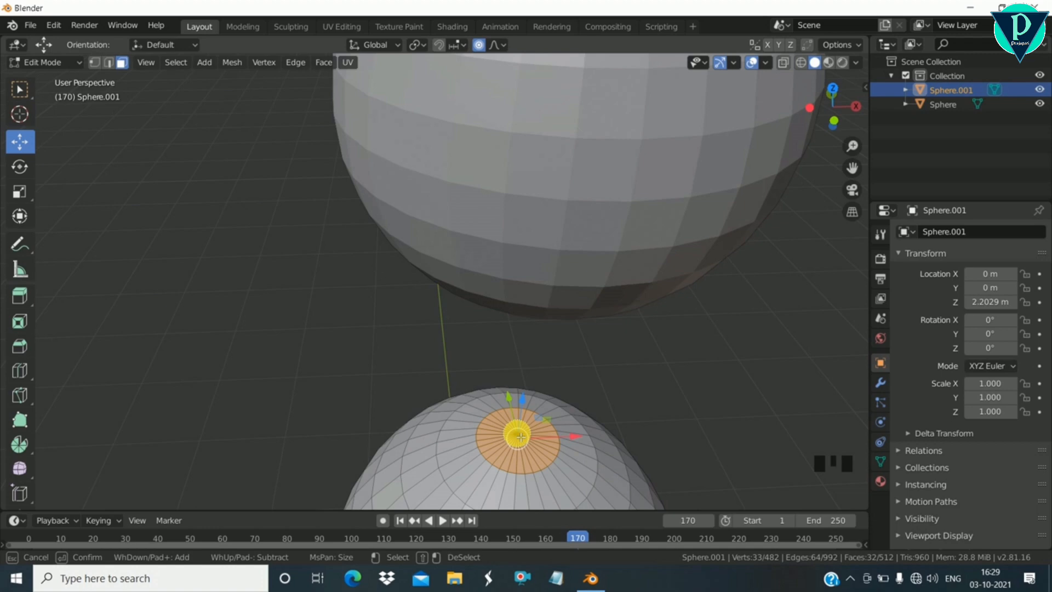
{"action": "right_click", "coordinate": [617, 385]}
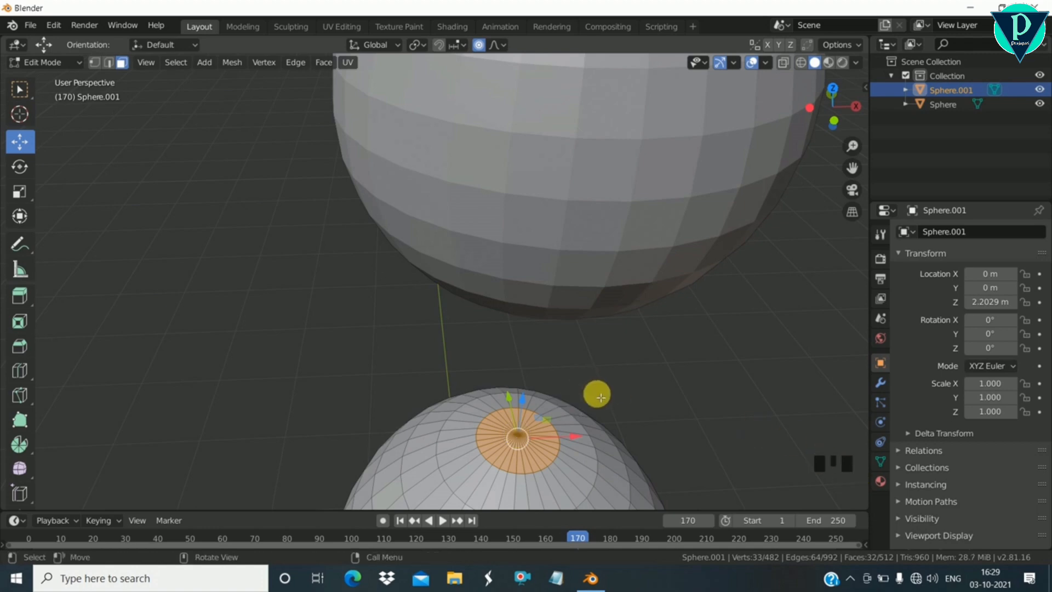
{"action": "middle_click_drag", "start_coordinate": [553, 390], "coordinate": [550, 355]}
{"action": "scroll", "coordinate": [550, 355], "scroll_direction": "down", "scroll_amount": 2}
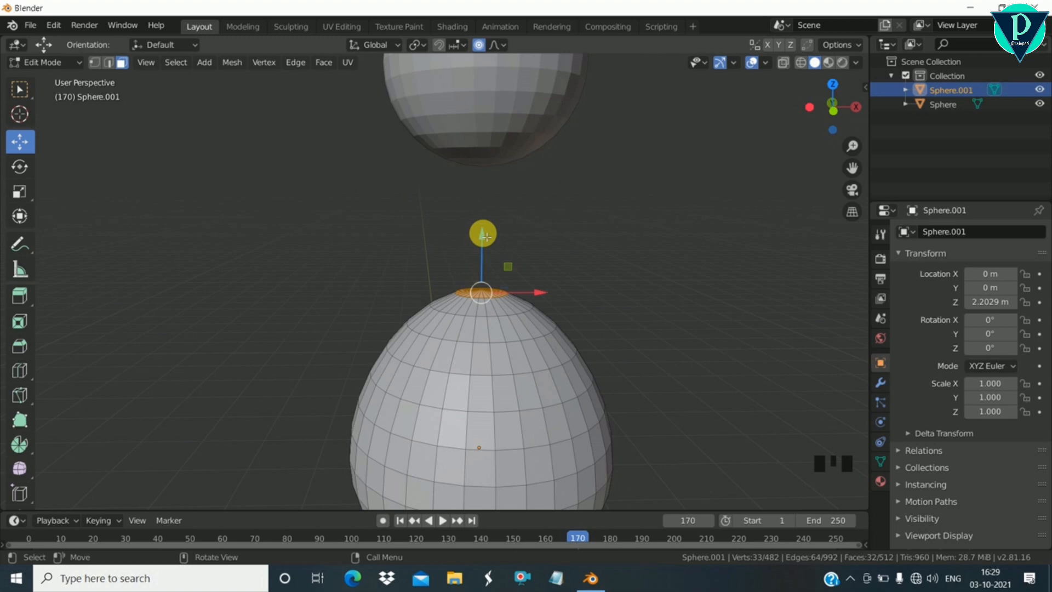
{"action": "left_click_drag", "start_coordinate": [486, 237], "coordinate": [484, 212]}
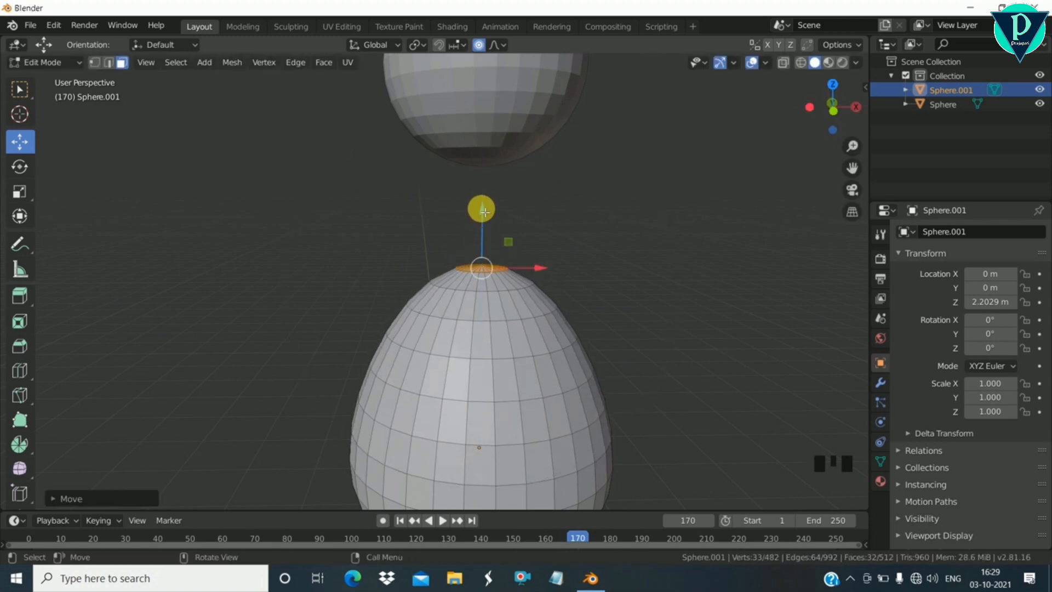
{"action": "key", "text": "ctrl+z"}
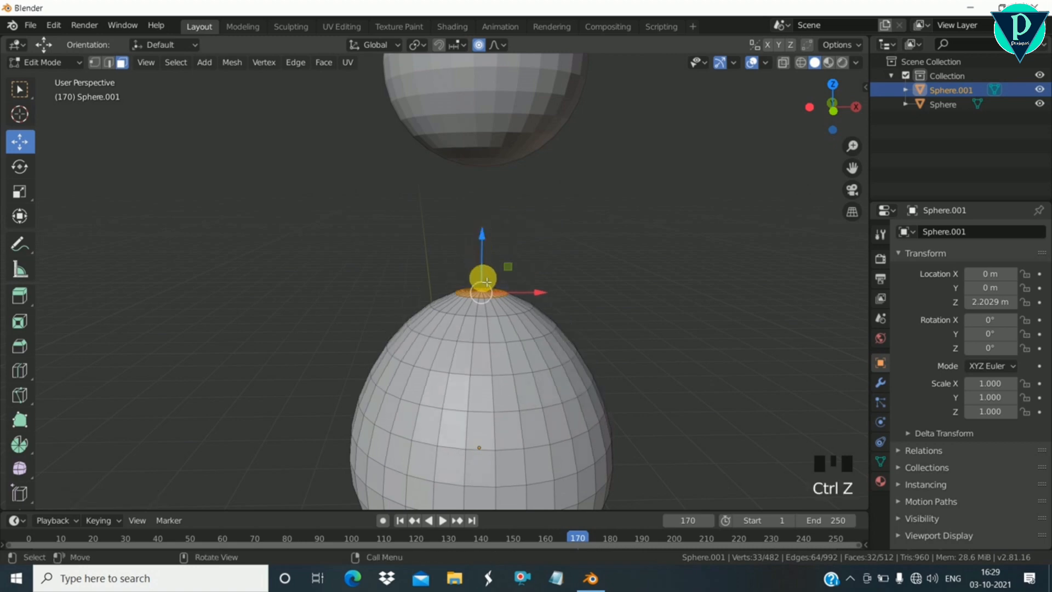
Extrude the selected top faces upward about 0.37 m to form a neck on the lower body, and return to Object Mode.
{"action": "key", "text": "e"}
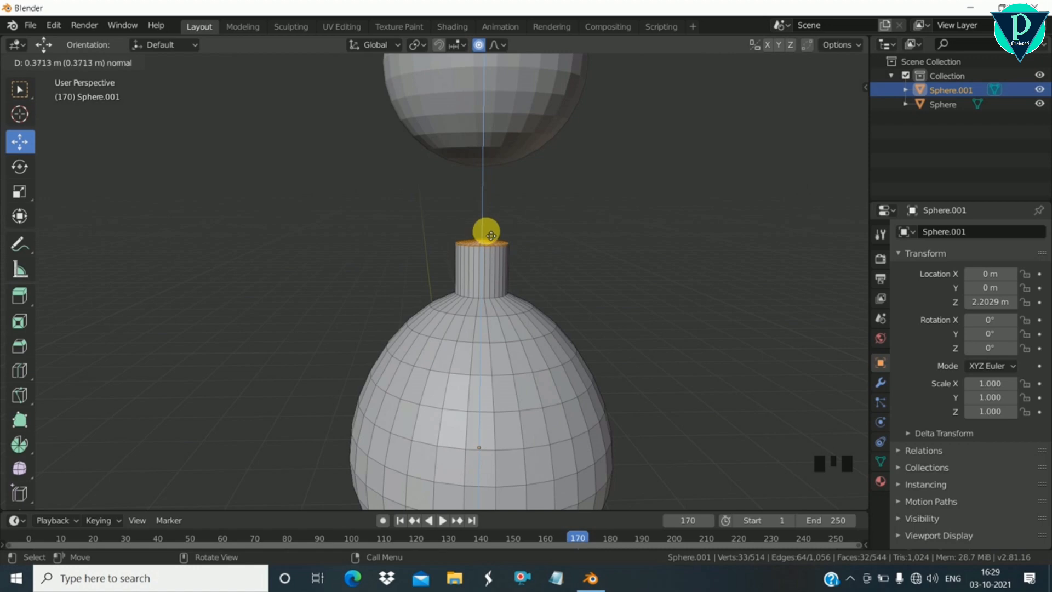
{"action": "left_click", "coordinate": [487, 233]}
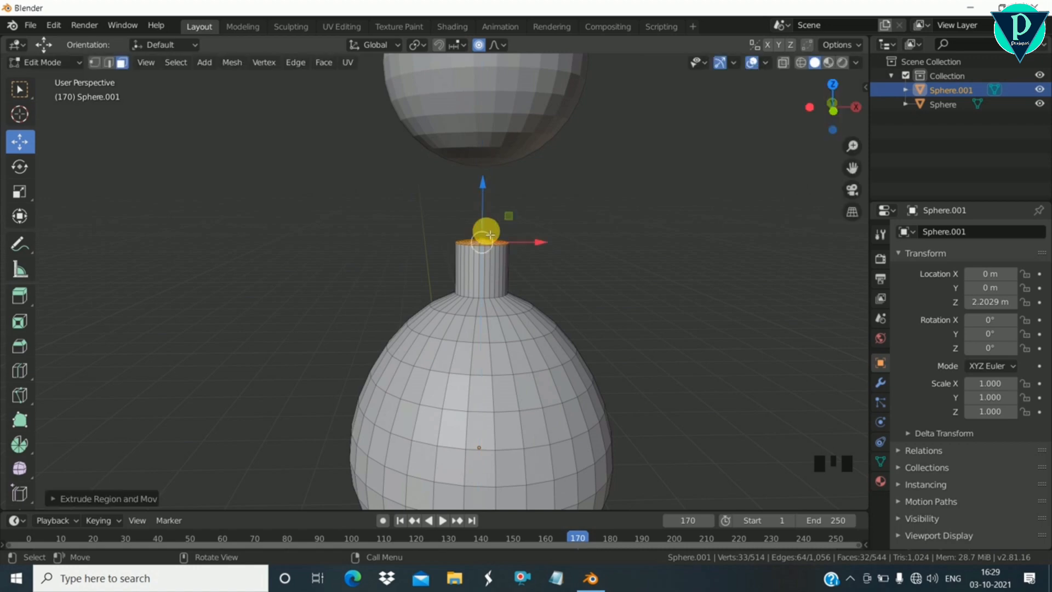
{"action": "middle_click_drag", "start_coordinate": [551, 241], "coordinate": [556, 275], "text": "shift"}
{"action": "scroll", "coordinate": [555, 276], "scroll_direction": "up", "scroll_amount": 3}
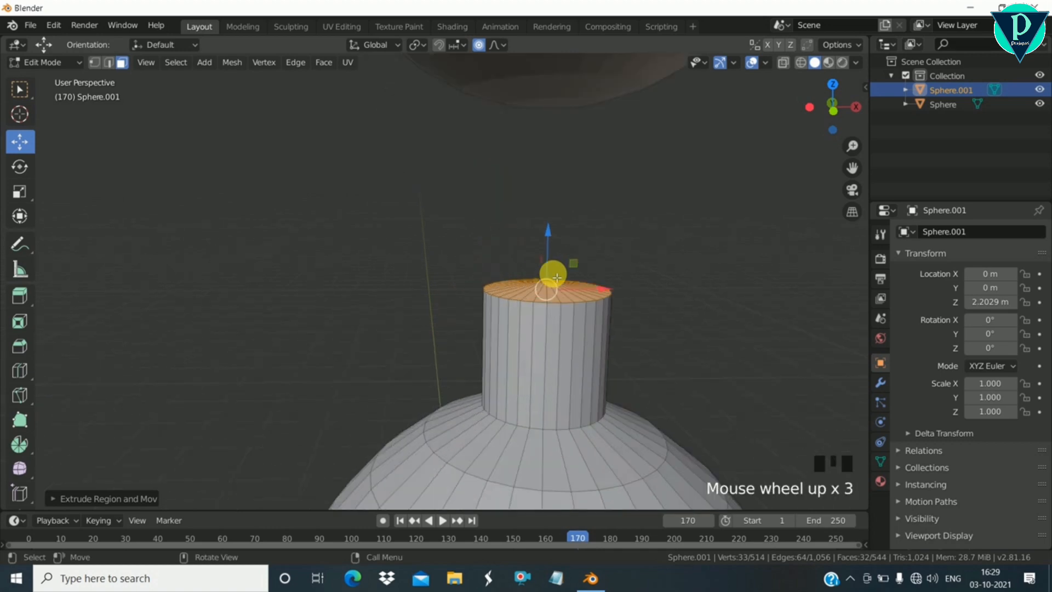
{"action": "scroll", "coordinate": [554, 274], "scroll_direction": "down", "scroll_amount": 7}
{"action": "scroll", "coordinate": [550, 269], "scroll_direction": "up", "scroll_amount": 2}
{"action": "left_click", "coordinate": [476, 137]}
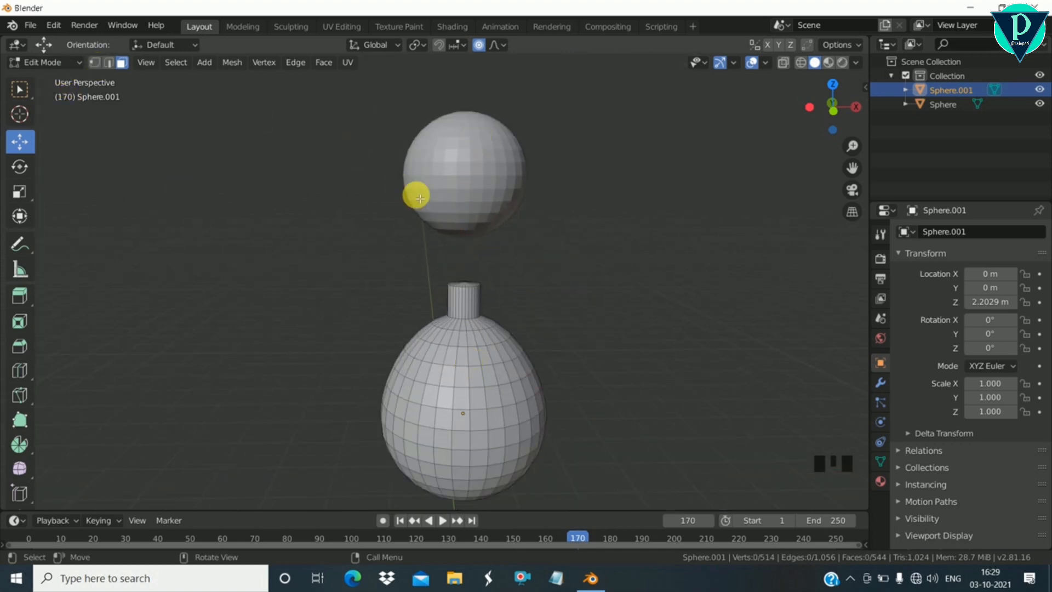
{"action": "key", "text": "Tab"}
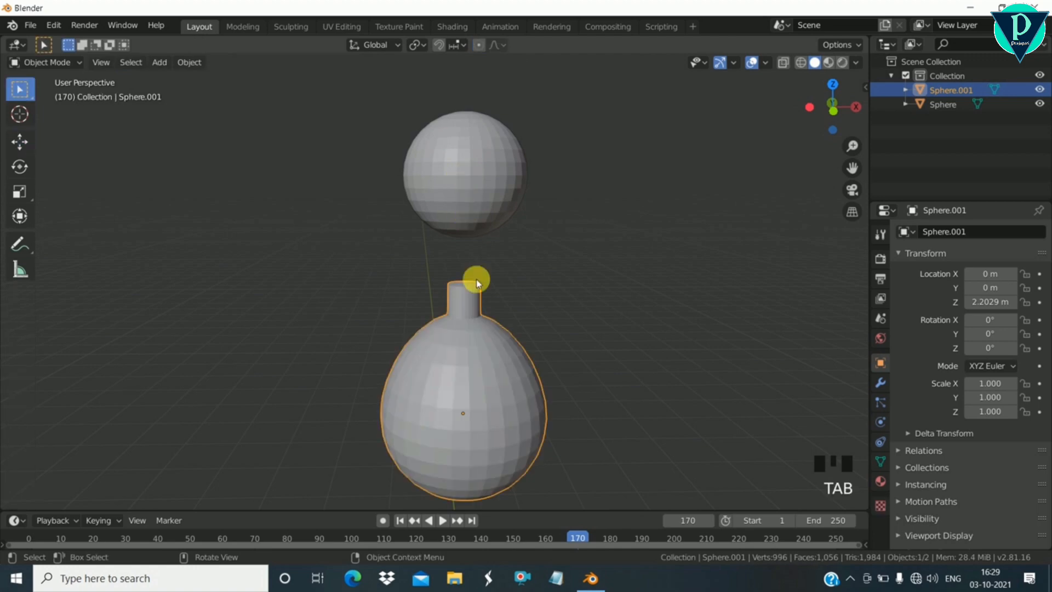
Lower the upper sphere along the Z axis by about 0.81 m so it sits on the neck.
{"action": "left_click", "coordinate": [465, 173]}
{"action": "key", "text": "g"}
{"action": "key", "text": "z"}
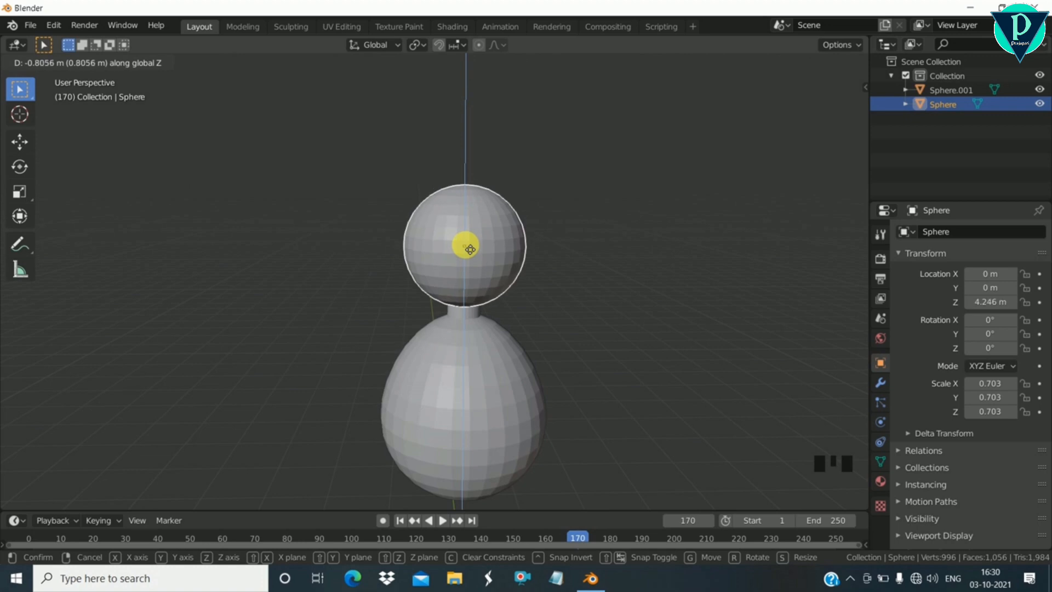
{"action": "left_click", "coordinate": [468, 247]}
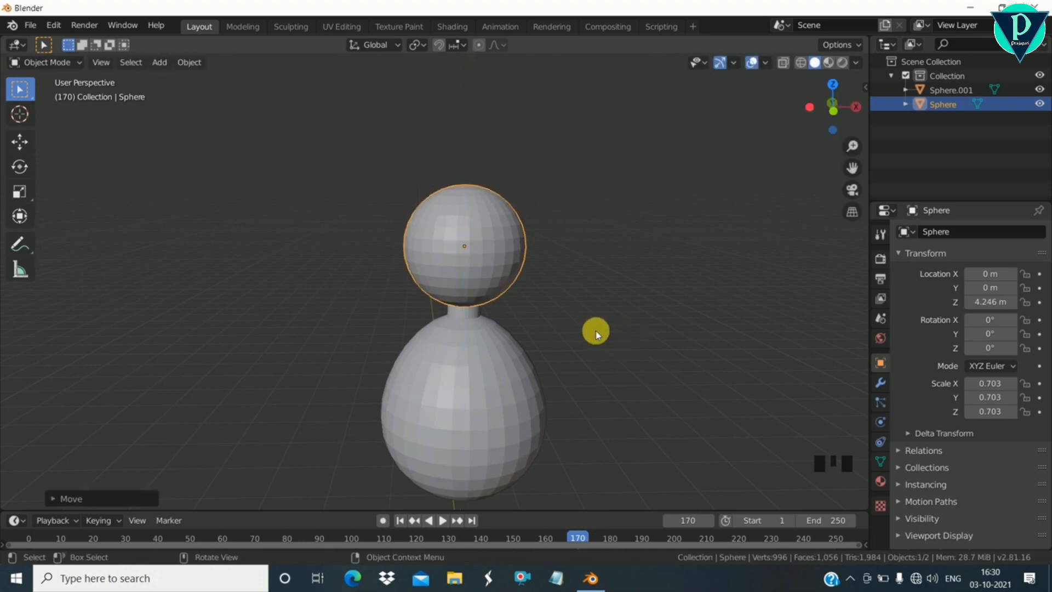
Scale the upper sphere down uniformly to about 0.625 and lower it along Z to about 4.18 m, onto the neck.
{"action": "key", "text": "s"}
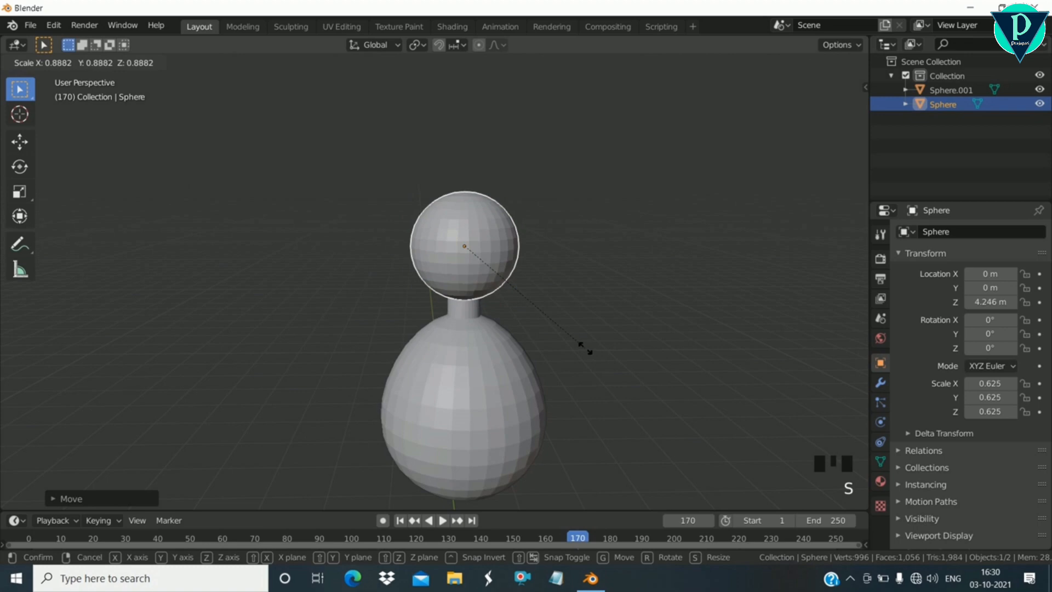
{"action": "left_click", "coordinate": [585, 347]}
{"action": "key", "text": "g"}
{"action": "key", "text": "z"}
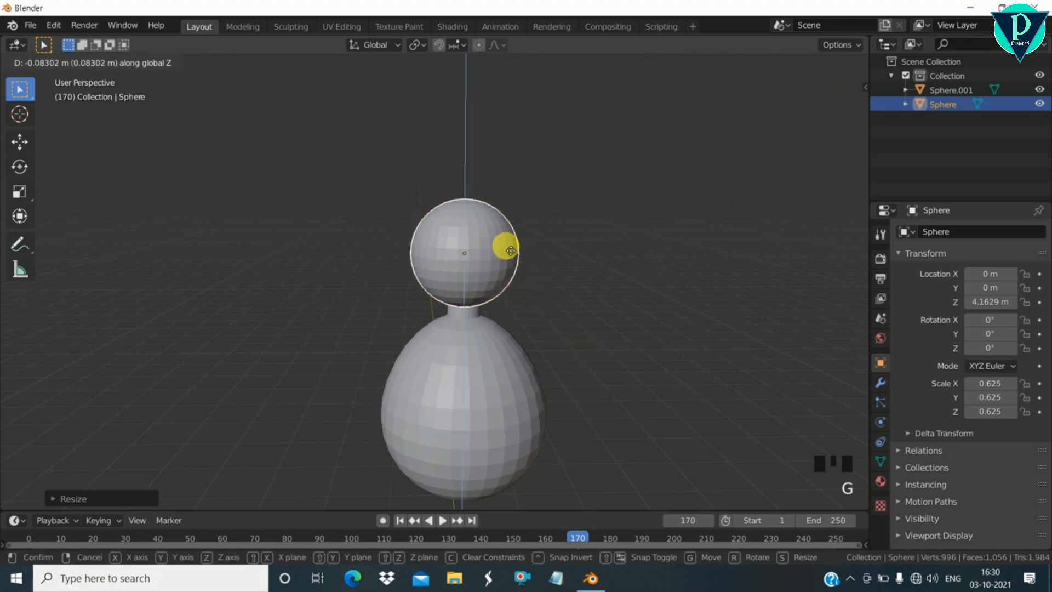
{"action": "left_click", "coordinate": [505, 242]}
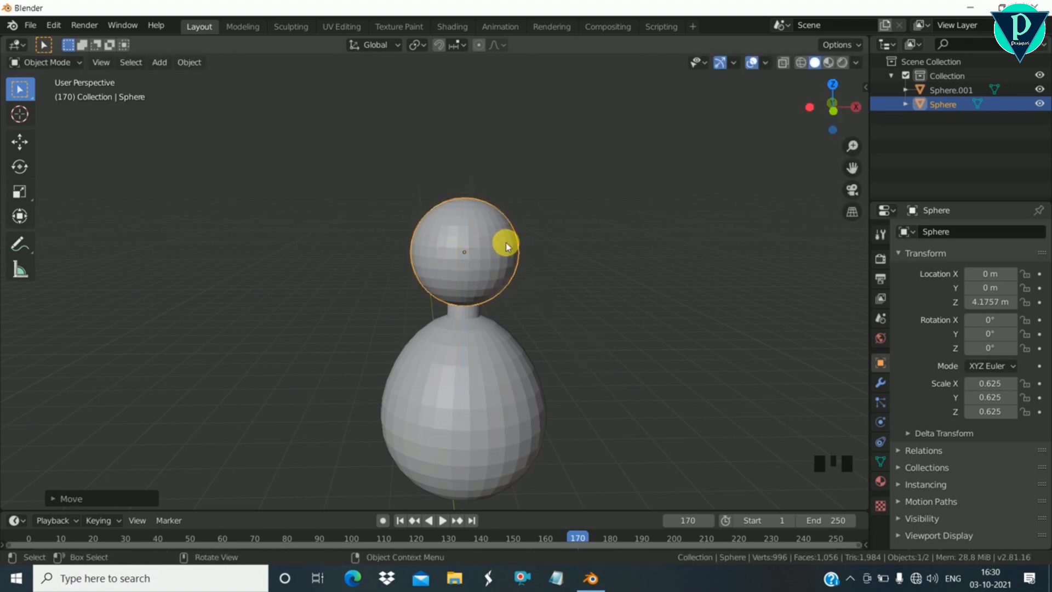
Enter Edit Mode on the lower egg-shaped body and switch to vertex select mode.
{"action": "left_click", "coordinate": [520, 406]}
{"action": "left_click", "coordinate": [482, 348]}
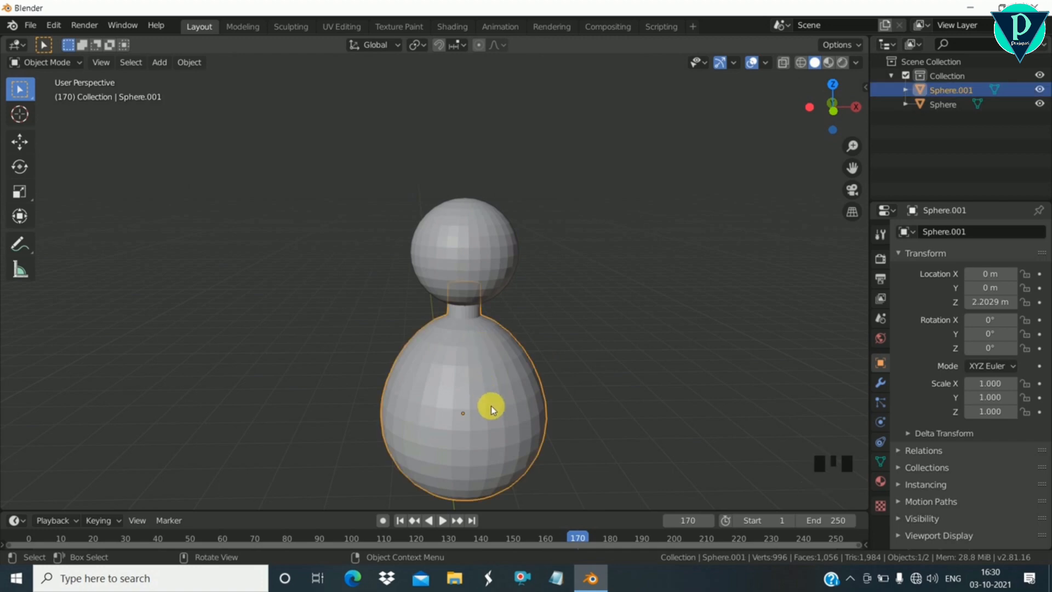
{"action": "mouse_move", "coordinate": [491, 406]}
{"action": "middle_mouse_down"}
{"action": "mouse_move", "coordinate": [497, 323]}
{"action": "mouse_move", "coordinate": [493, 394]}
{"action": "middle_mouse_up"}
{"action": "middle_click_drag", "start_coordinate": [482, 493], "coordinate": [490, 427]}
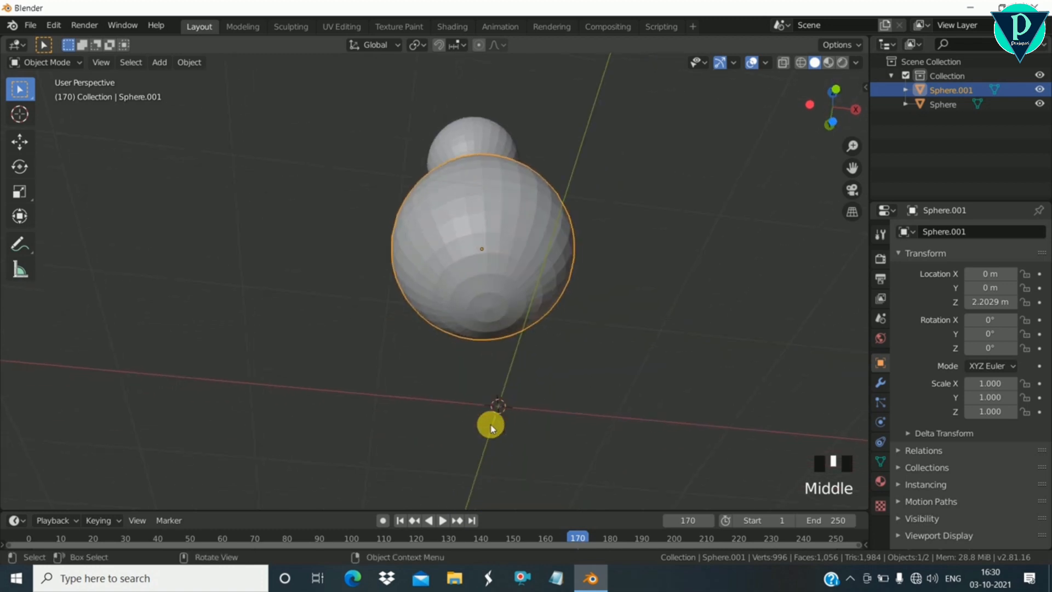
{"action": "key", "text": "Tab"}
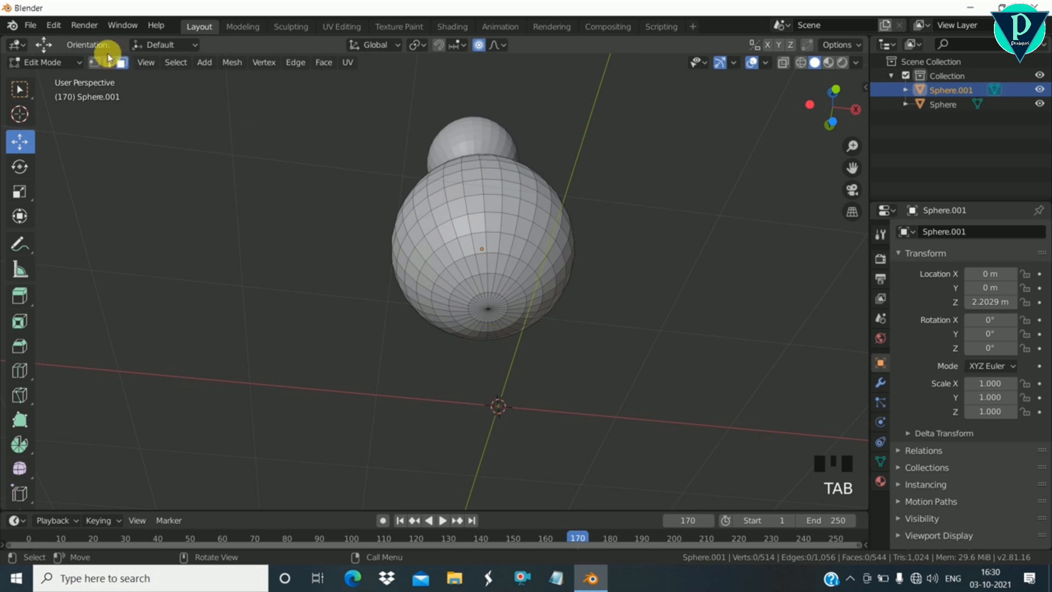
{"action": "left_click", "coordinate": [95, 62]}
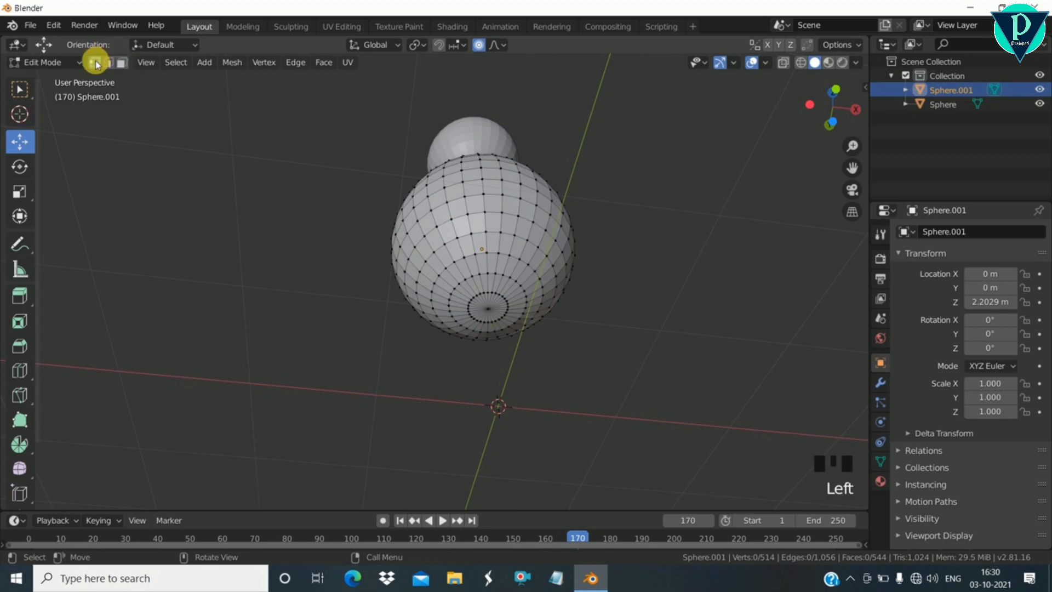
Select the vertex at the body's bottom pole and grow the selection three times outward.
{"action": "left_click", "coordinate": [497, 322]}
{"action": "middle_click_drag", "start_coordinate": [497, 322], "coordinate": [509, 305]}
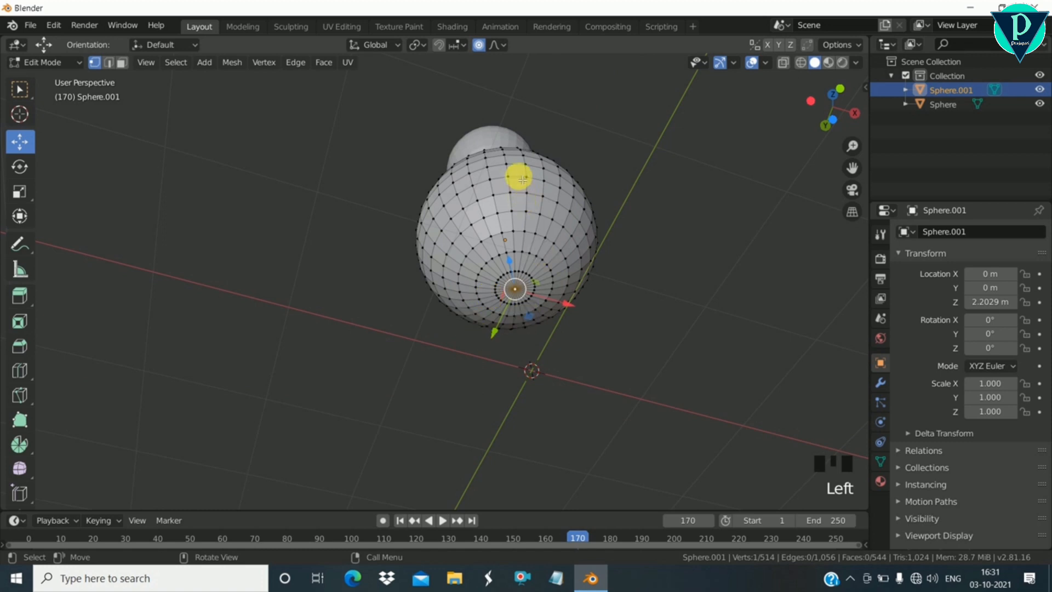
{"action": "middle_click_drag", "start_coordinate": [497, 127], "coordinate": [507, 244]}
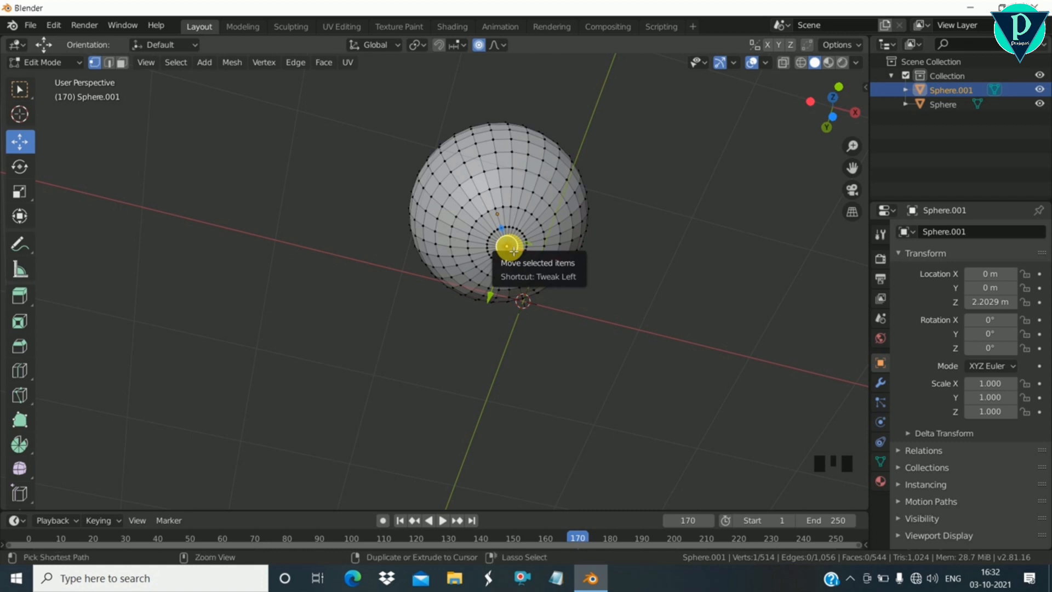
{"action": "key", "text": "ctrl+KP_Add"}
{"action": "key", "text": "ctrl+KP_Add"}
{"action": "key", "text": "ctrl+KP_Add"}
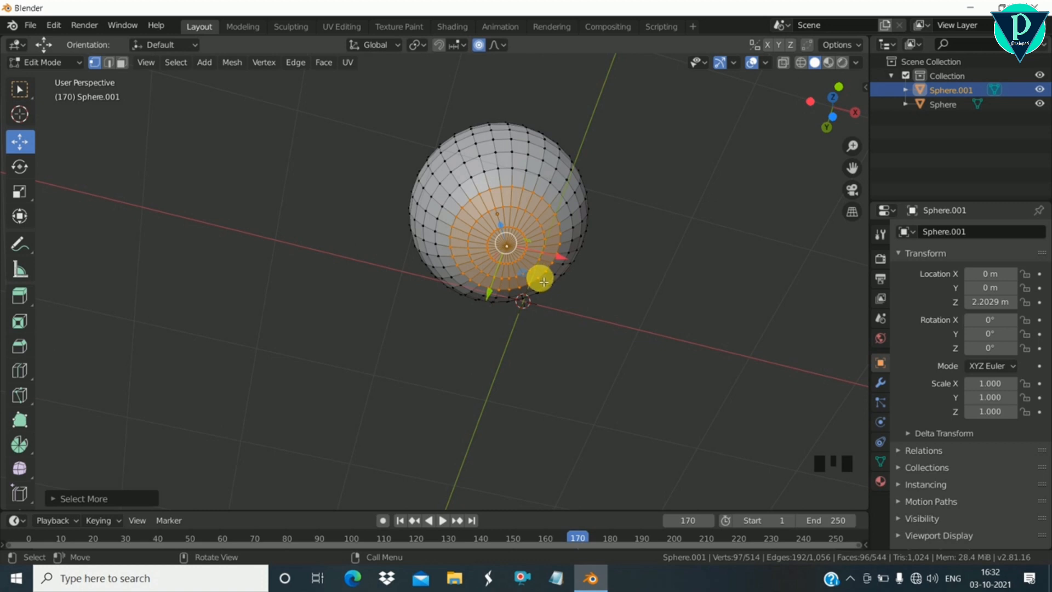
Move the selected bottom vertices down about 0.34 m with smooth proportional editing at size 1.46 to lengthen the body.
{"action": "middle_click_drag", "start_coordinate": [386, 256], "coordinate": [384, 323]}
{"action": "left_click", "coordinate": [481, 46]}
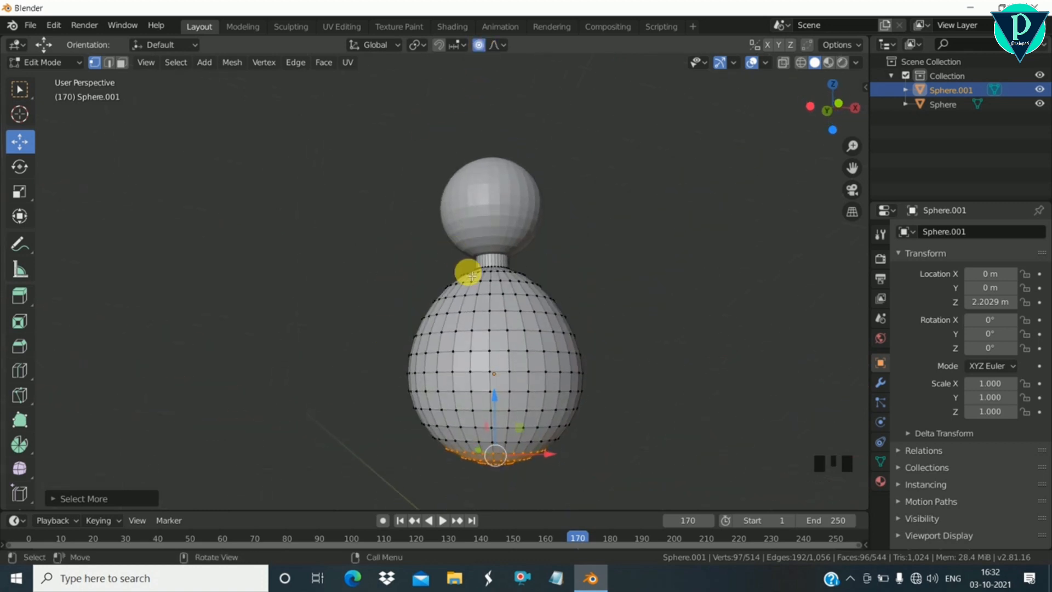
{"action": "key", "text": "g"}
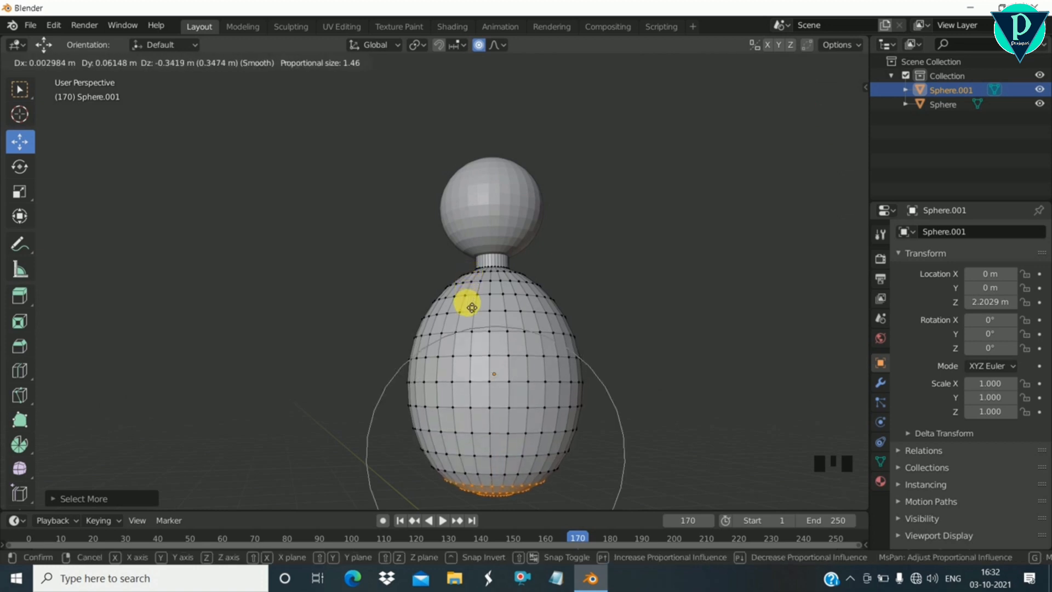
{"action": "left_click", "coordinate": [471, 307]}
{"action": "left_click", "coordinate": [401, 307]}
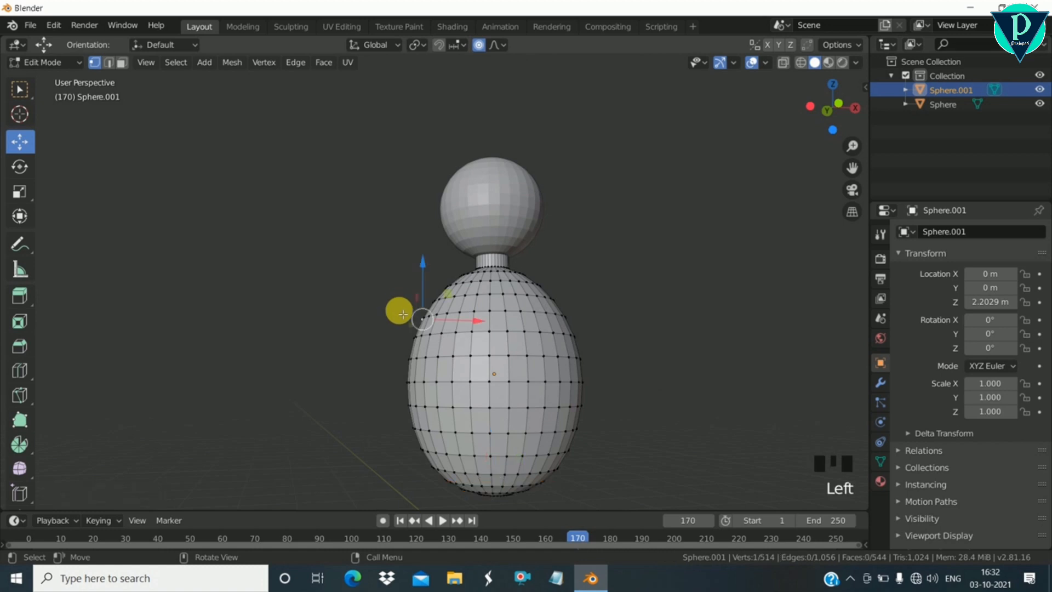
{"action": "middle_click_drag", "start_coordinate": [396, 356], "coordinate": [366, 371]}
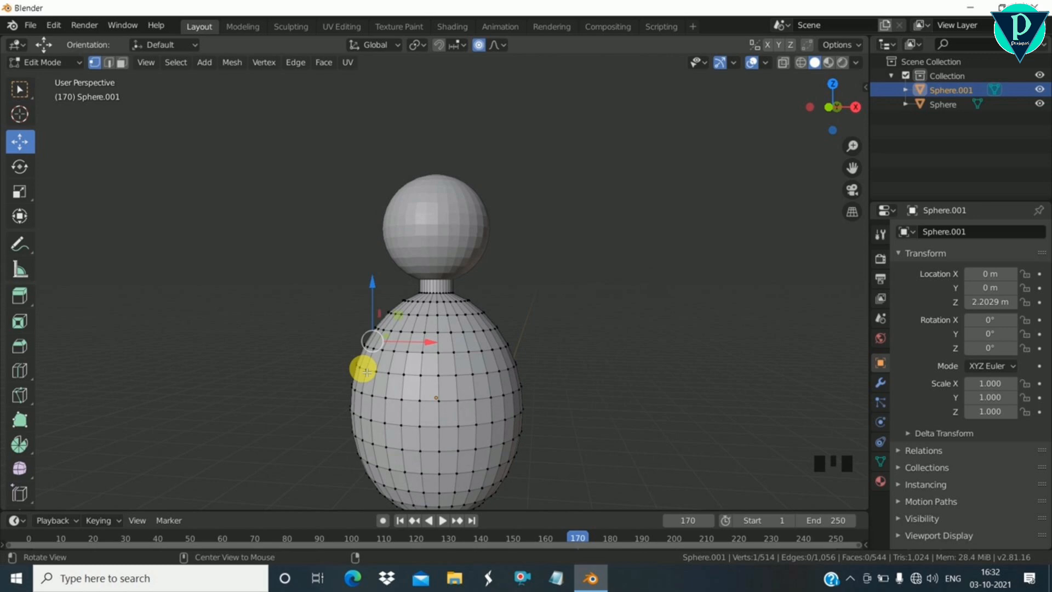
Return to Object Mode, deselect everything and look at the figure in front orthographic view.
{"action": "key", "text": "KP_1"}
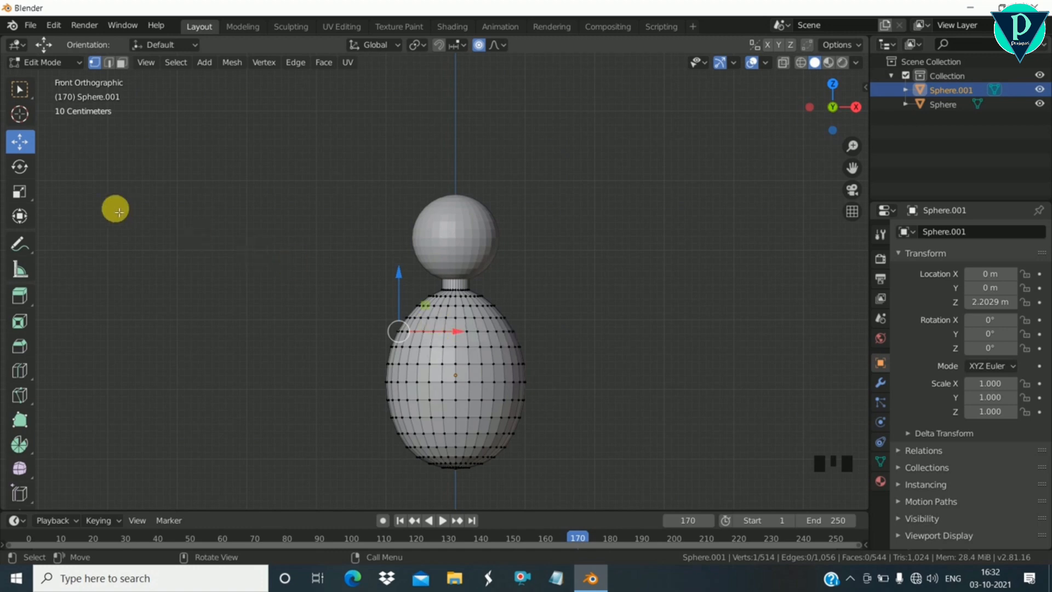
{"action": "left_click", "coordinate": [118, 212]}
{"action": "key", "text": "Tab"}
{"action": "left_click", "coordinate": [167, 239]}
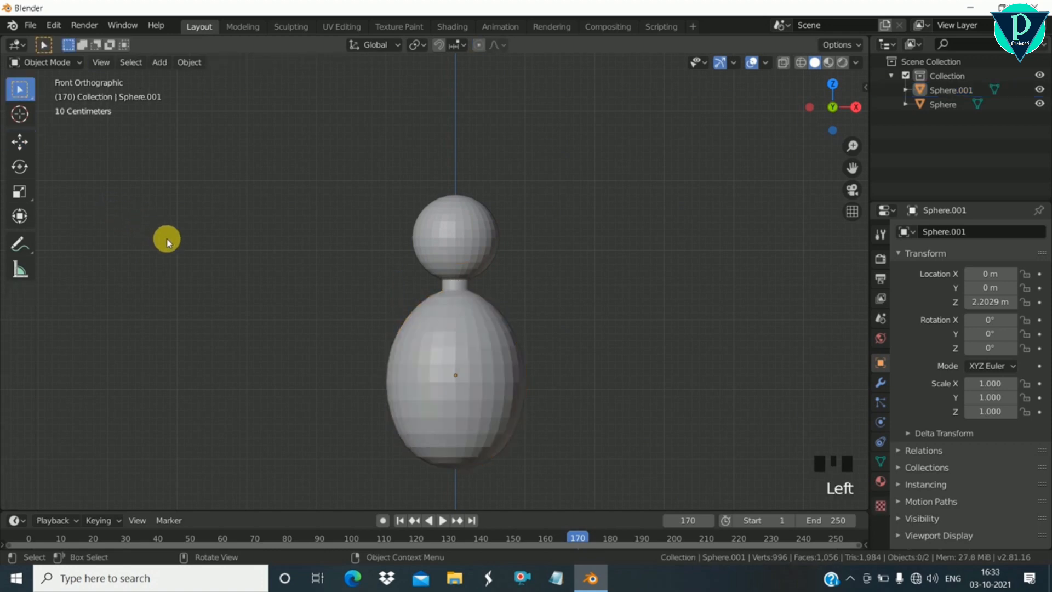
{"action": "key", "text": "ctrl+z"}
{"action": "key", "text": "KP_1"}
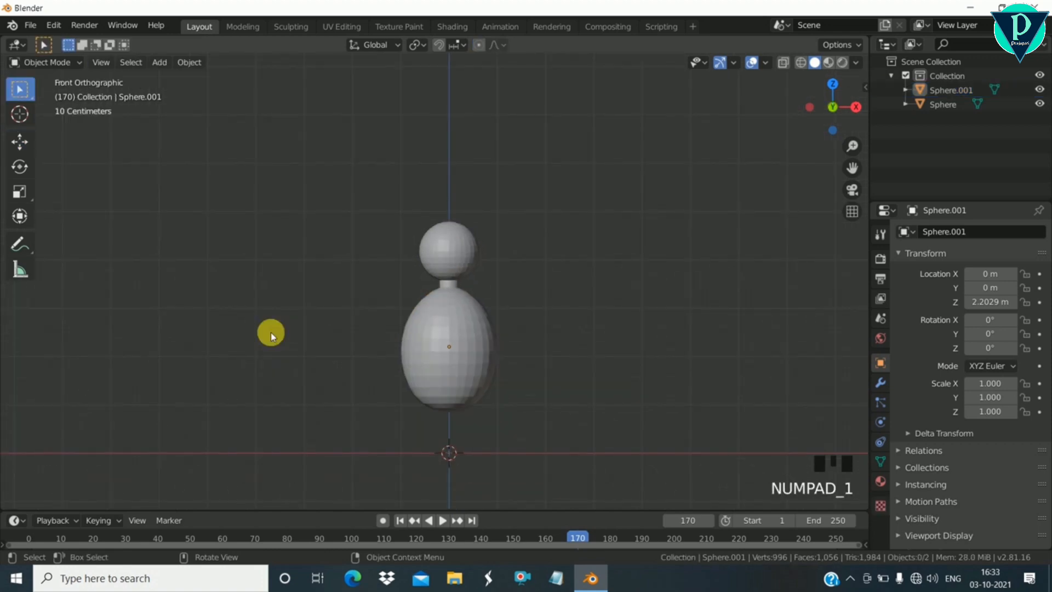
Add a UV sphere and move it beside the figure to about X -3.5 m, Z 3.99 m.
{"action": "key", "text": "shift+a"}
{"action": "mouse_move", "coordinate": [300, 291]}
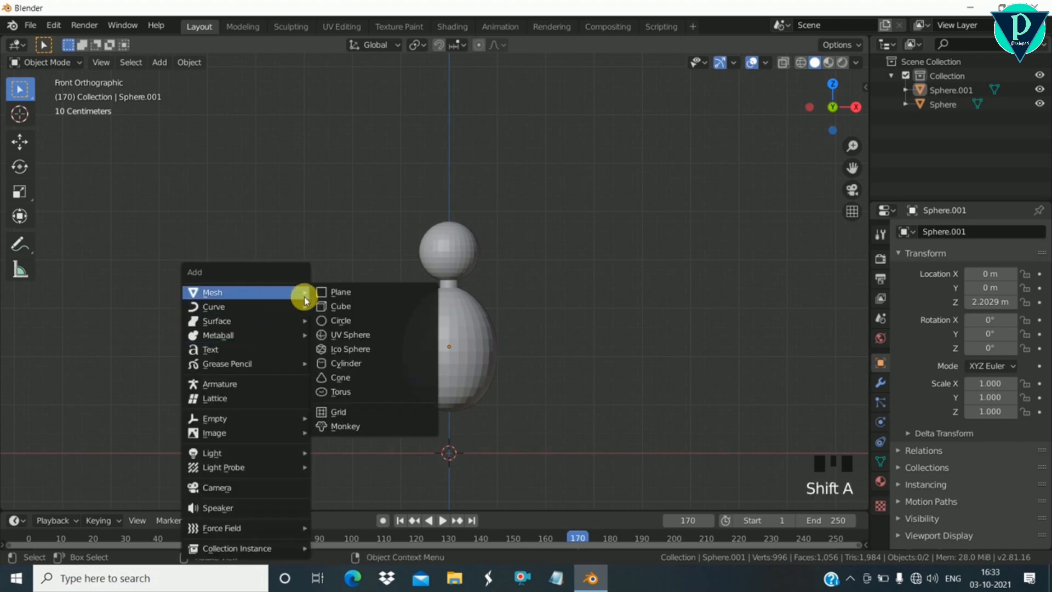
{"action": "left_click", "coordinate": [351, 338]}
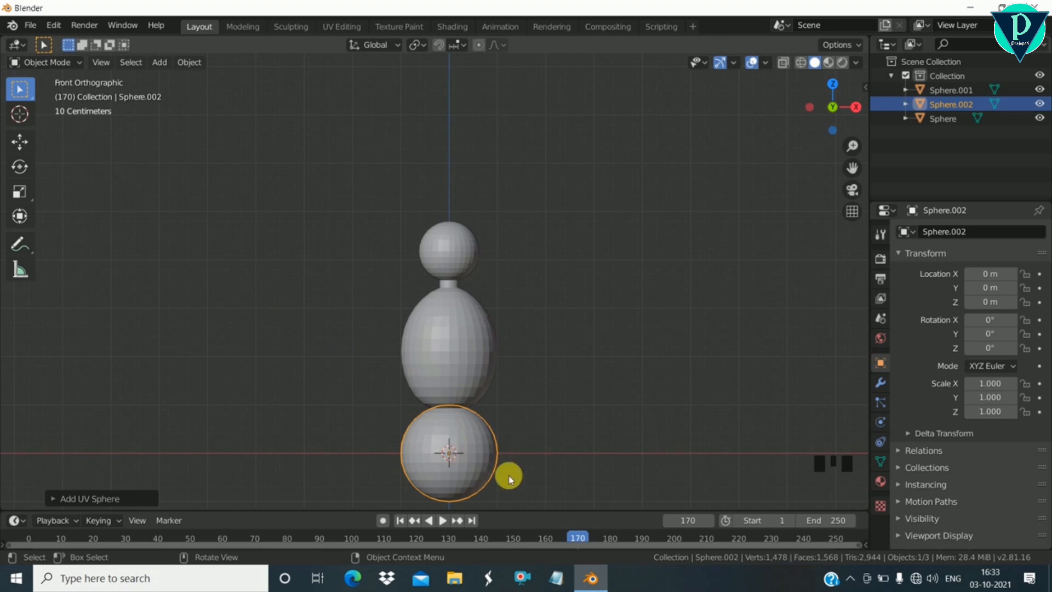
{"action": "key", "text": "g"}
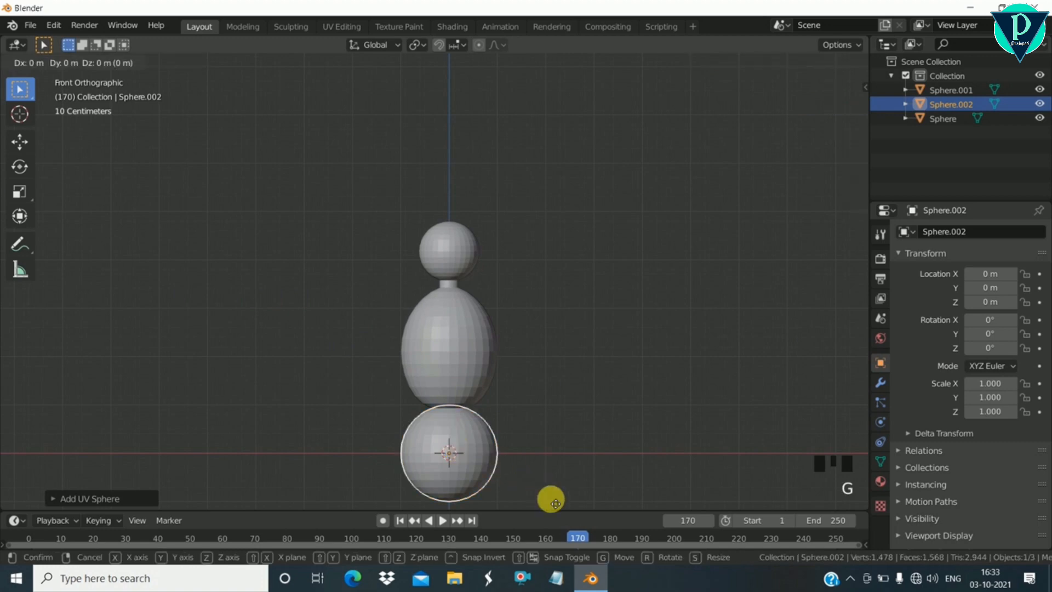
{"action": "left_click", "coordinate": [380, 303]}
Scale the new sphere down uniformly to about 0.169 and move it next to the head, at about X -0.9 m, Z 4.33 m.
{"action": "key", "text": "s"}
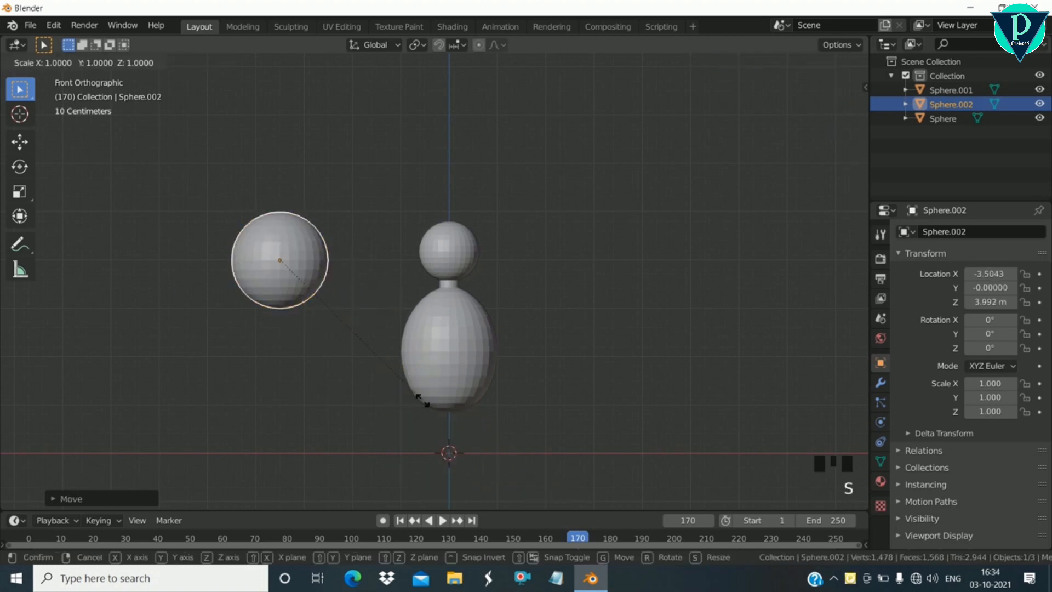
{"action": "left_click", "coordinate": [306, 280]}
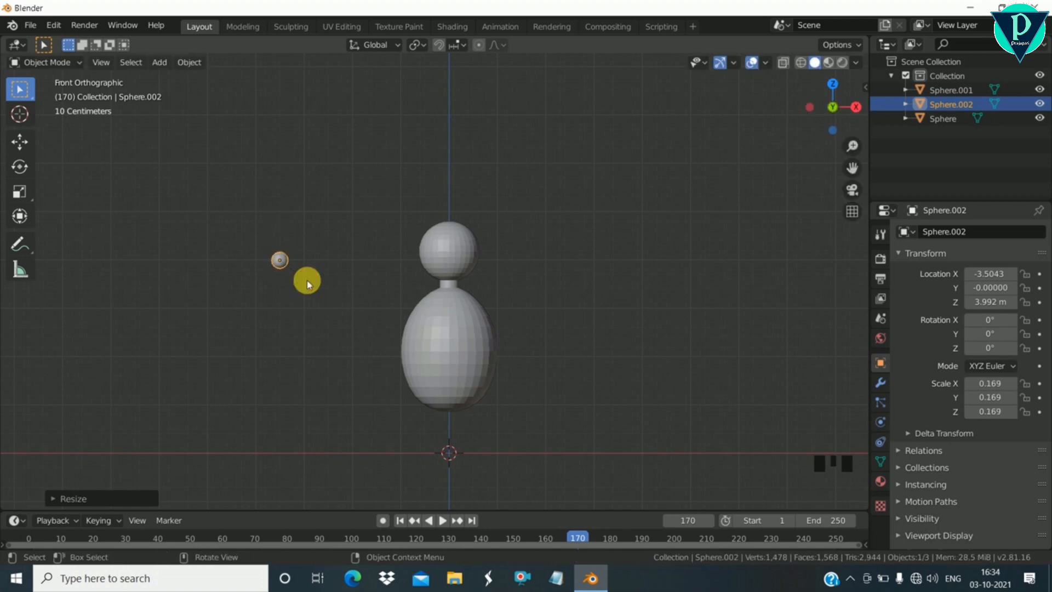
{"action": "key", "text": "g"}
{"action": "left_click", "coordinate": [411, 248]}
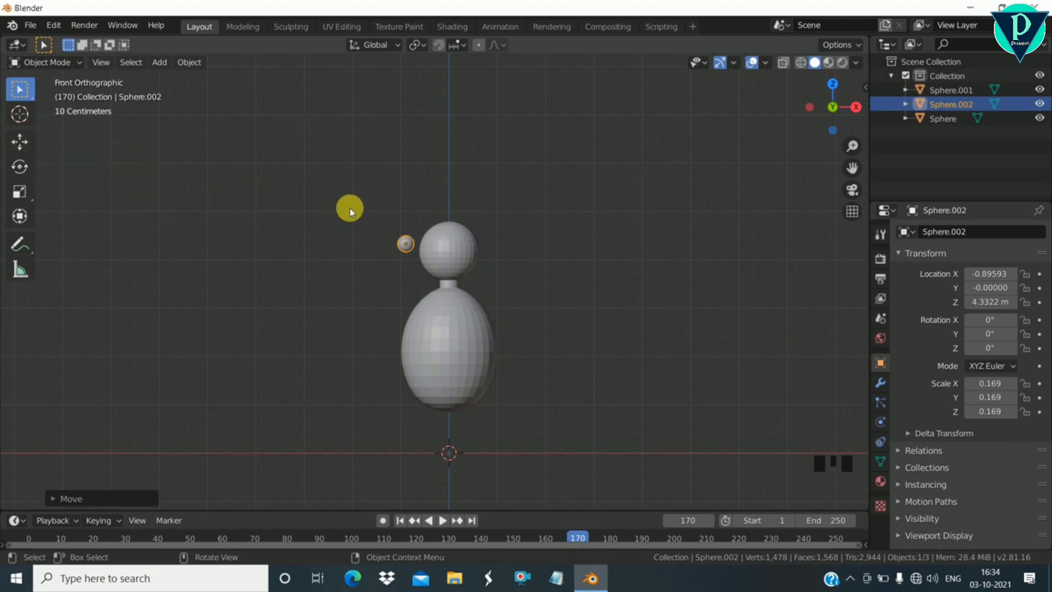
Move the small sphere forward and away from the head with the Move tool, to about X -1.56 m, Y -0.71 m.
{"action": "middle_click_drag", "start_coordinate": [349, 208], "coordinate": [352, 265]}
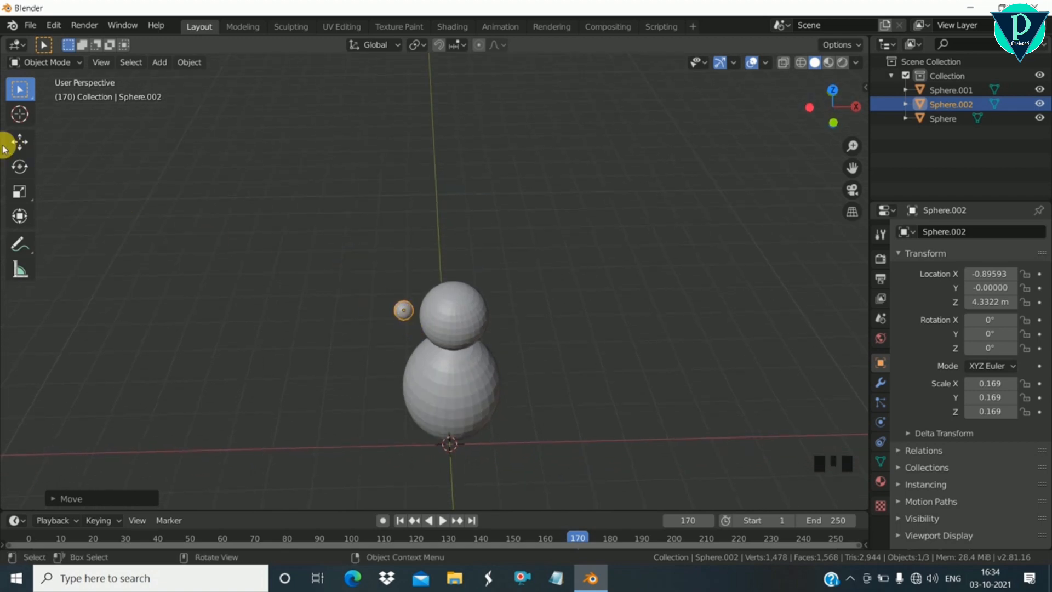
{"action": "left_click", "coordinate": [19, 142]}
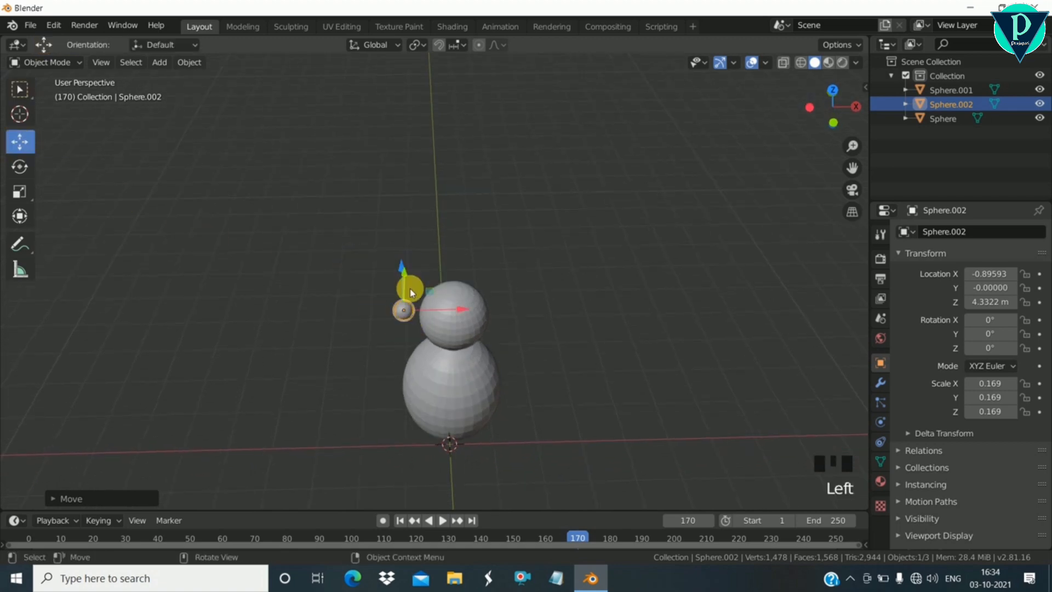
{"action": "left_click_drag", "start_coordinate": [406, 276], "coordinate": [392, 347]}
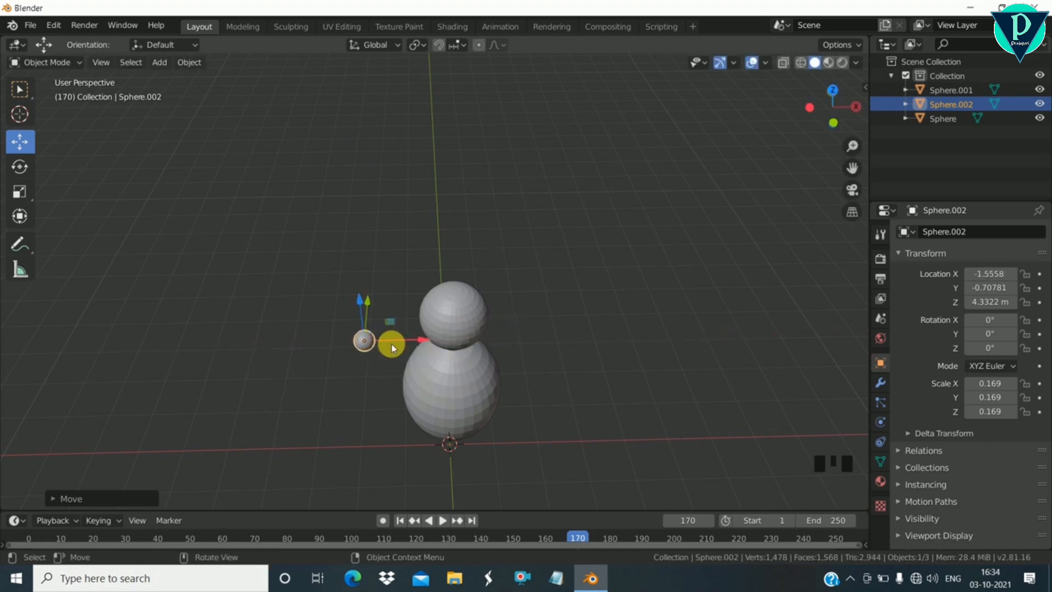
{"action": "left_click", "coordinate": [390, 348]}
Scale the small sphere up uniformly to about 0.292.
{"action": "scroll", "coordinate": [390, 351], "scroll_direction": "up", "scroll_amount": 2}
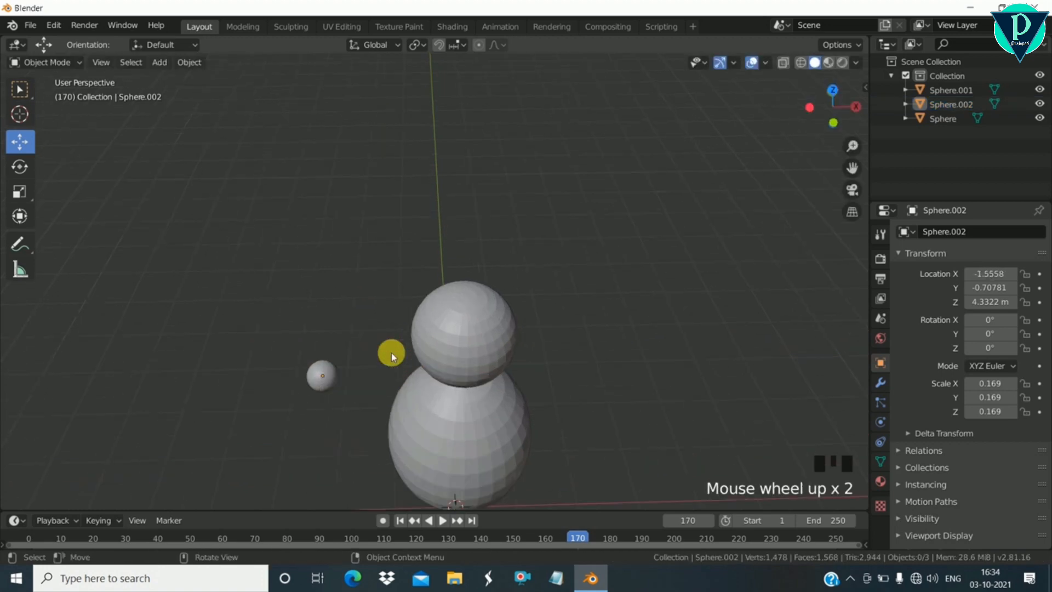
{"action": "left_click", "coordinate": [323, 386]}
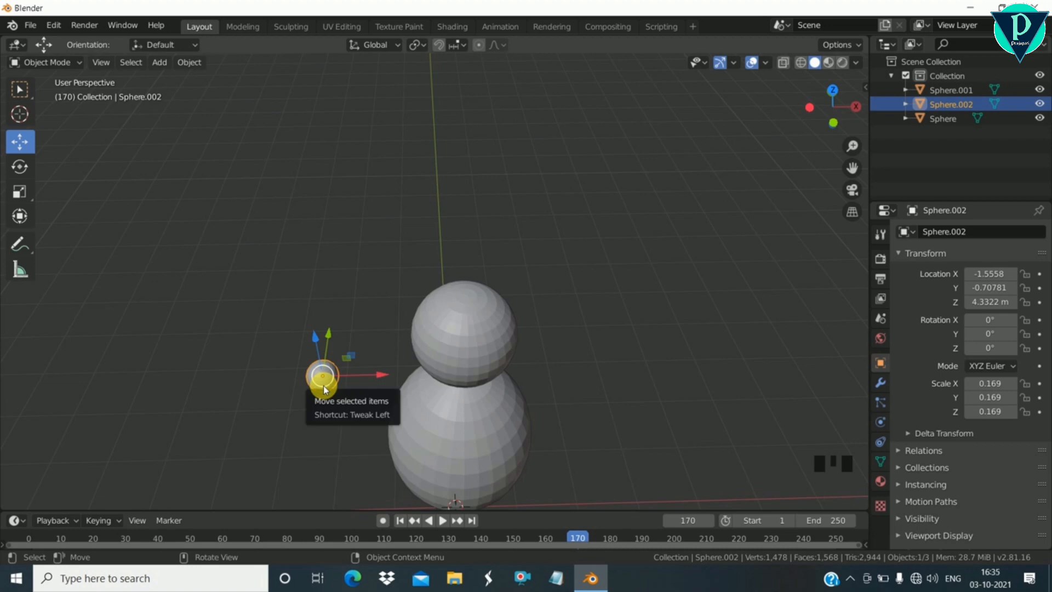
{"action": "key", "text": "s"}
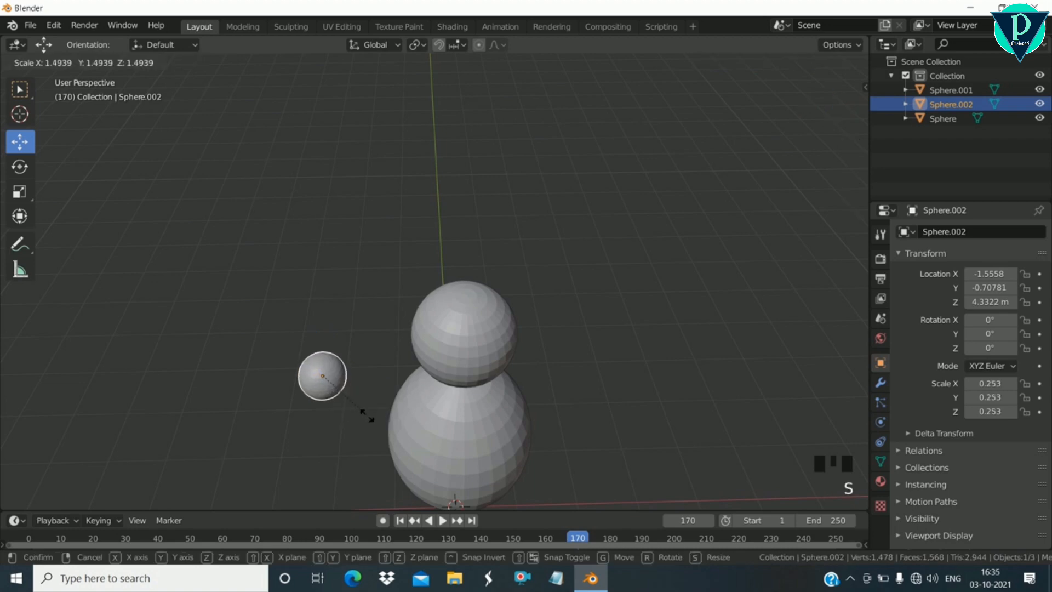
{"action": "left_click", "coordinate": [353, 413]}
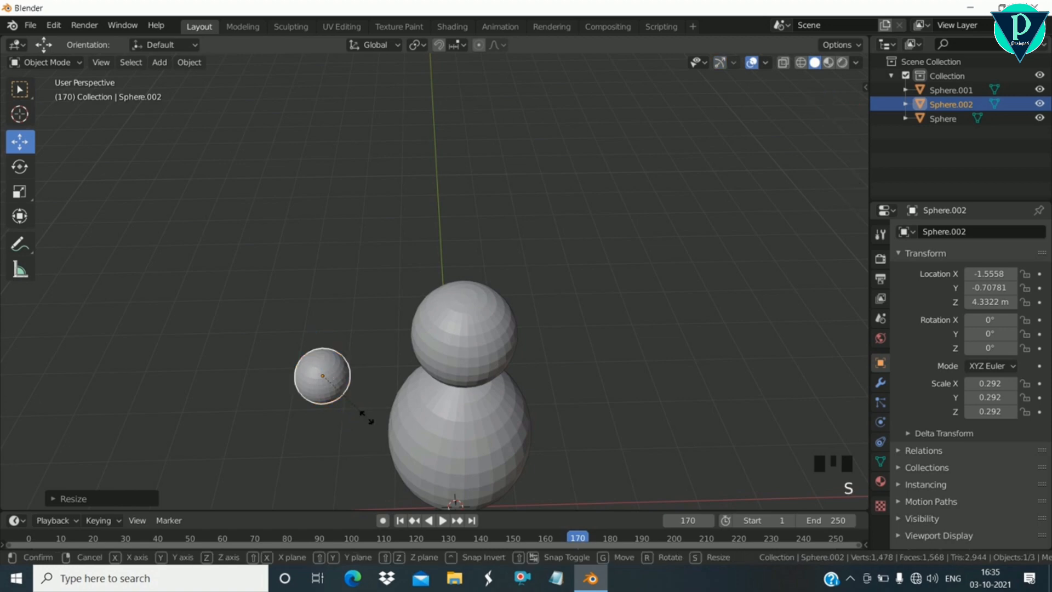
Flatten the small sphere into an eye-like oval by scaling it to about 0.092 along Y and 0.175 along Z.
{"action": "key", "text": "s"}
{"action": "key", "text": "x"}
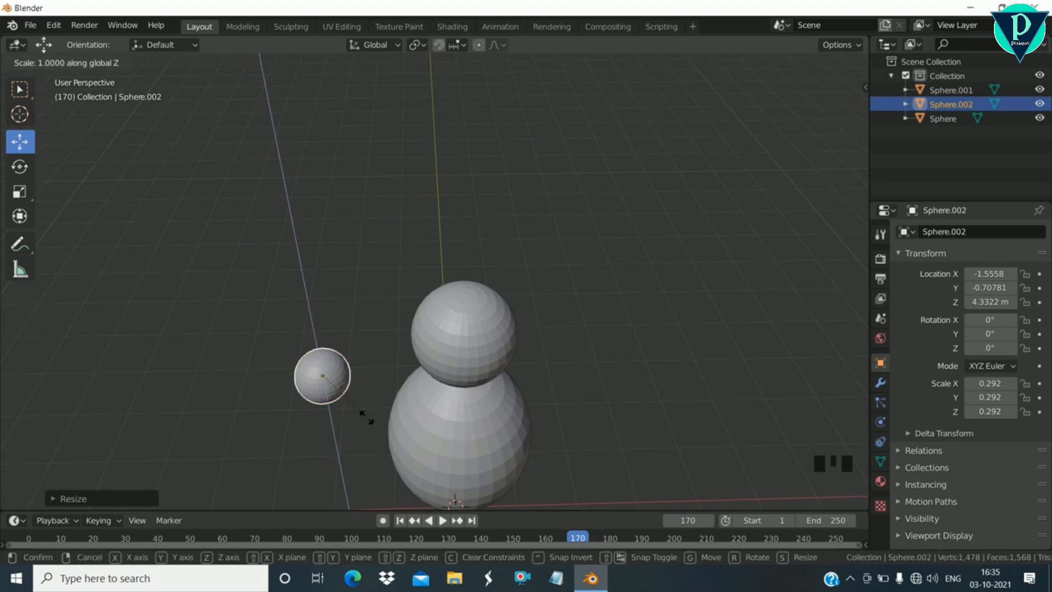
{"action": "key", "text": "y"}
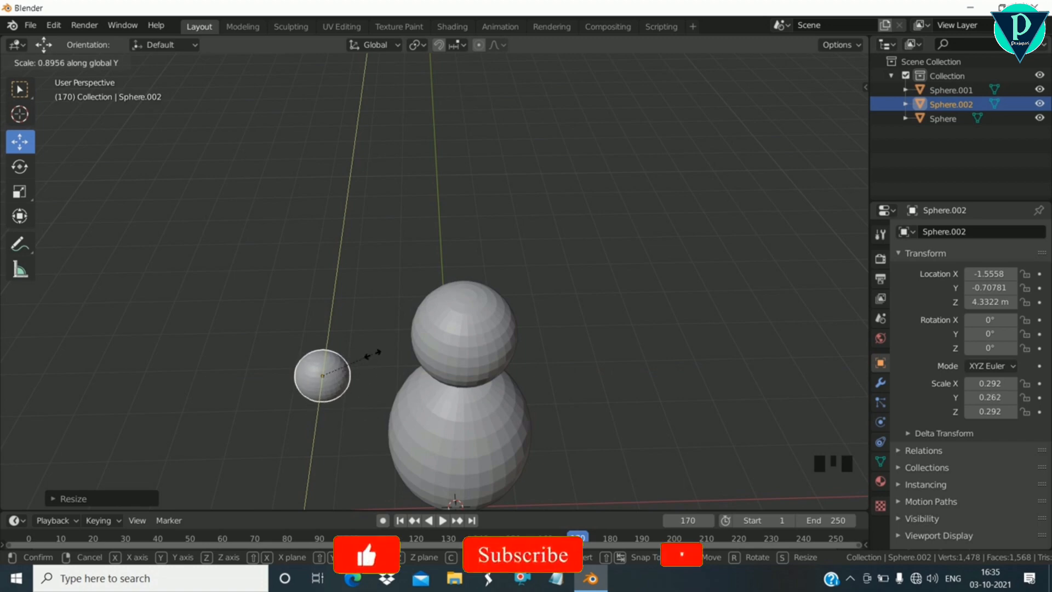
{"action": "left_click", "coordinate": [339, 367]}
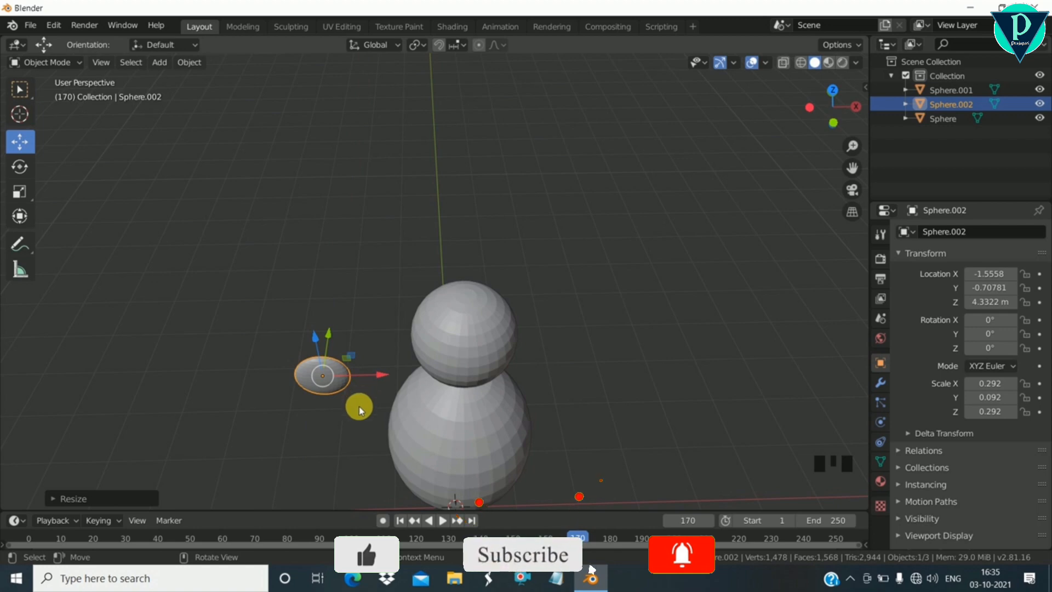
{"action": "middle_click_drag", "start_coordinate": [360, 412], "coordinate": [356, 369]}
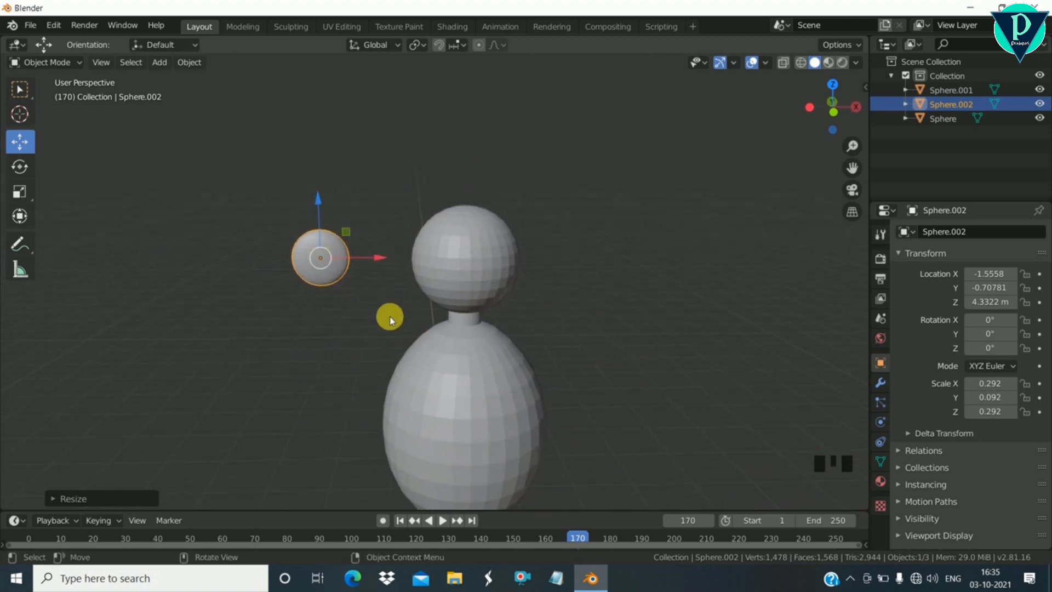
{"action": "key", "text": "s"}
{"action": "key", "text": "z"}
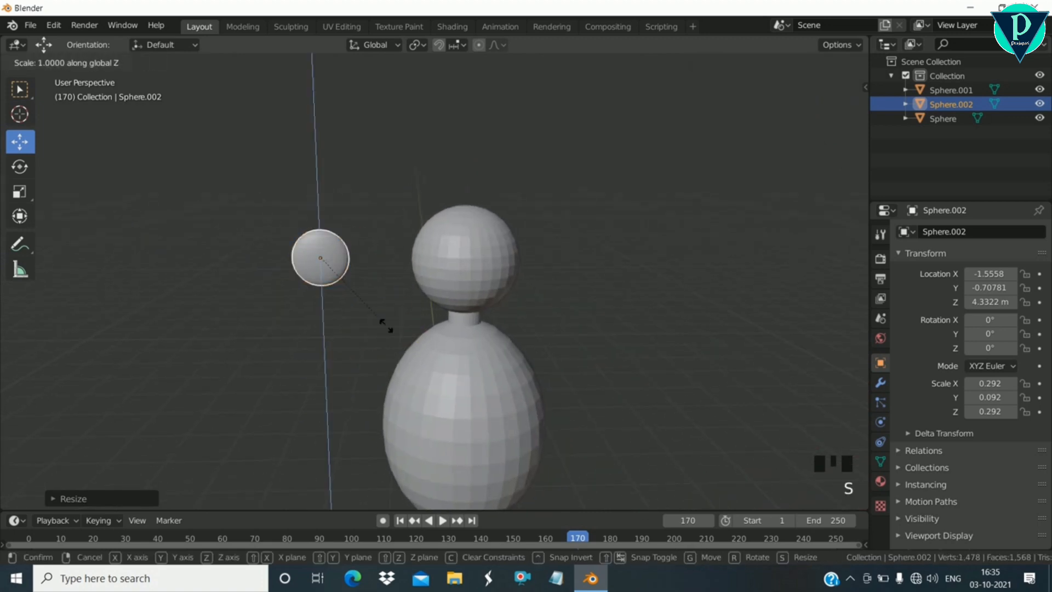
{"action": "left_click", "coordinate": [362, 295]}
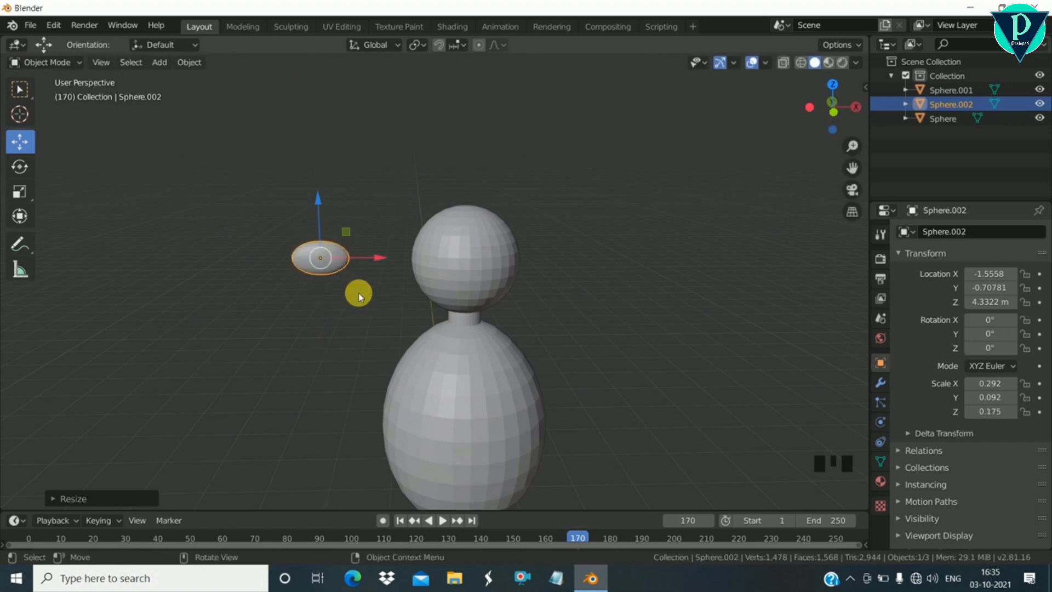
Move the oval along X to about -0.26 m, in front of the face, and shrink it uniformly to about 0.142 × 0.045 × 0.085.
{"action": "left_click_drag", "start_coordinate": [364, 262], "coordinate": [482, 254]}
{"action": "key", "text": "s"}
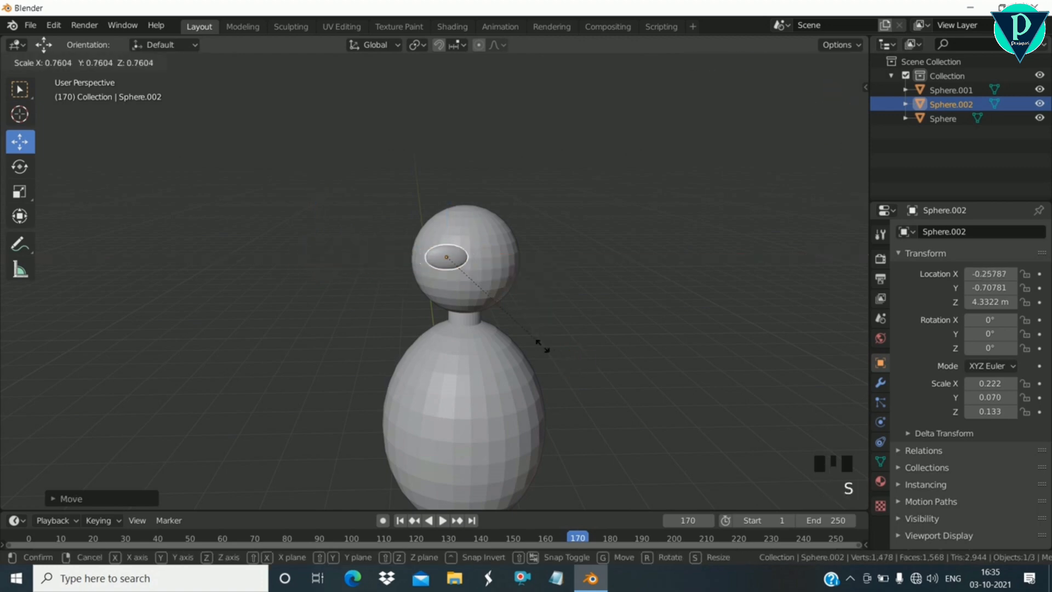
{"action": "left_click", "coordinate": [499, 320]}
{"action": "middle_click_drag", "start_coordinate": [532, 294], "coordinate": [543, 368]}
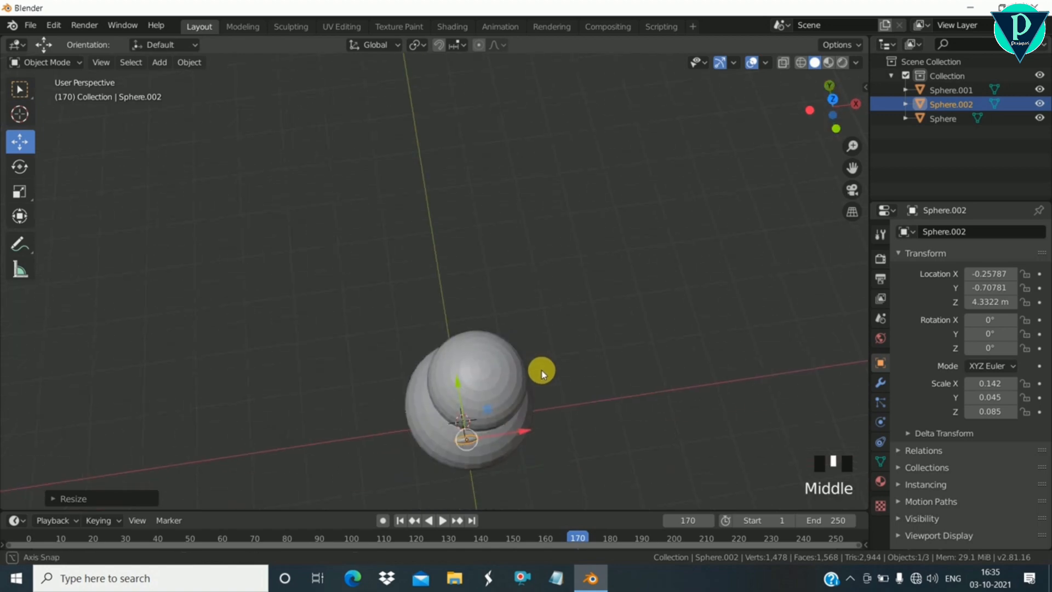
Move the oval along Y to about -0.56 m, against the face, and rotate it to about 6.1° Y and -16.8° Z.
{"action": "left_click_drag", "start_coordinate": [460, 389], "coordinate": [459, 377]}
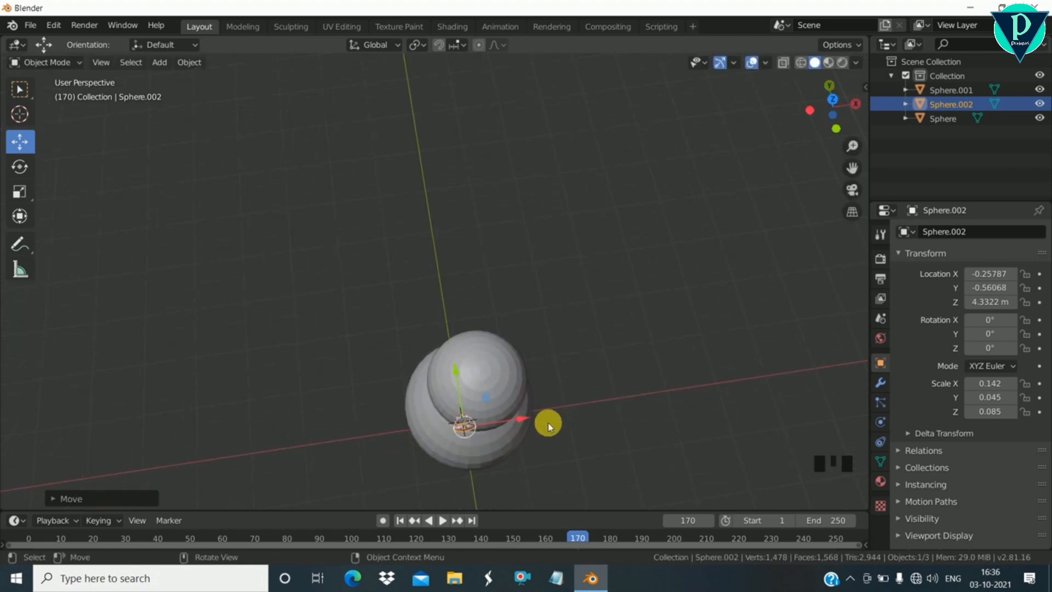
{"action": "middle_click_drag", "start_coordinate": [509, 435], "coordinate": [498, 329], "text": "shift"}
{"action": "scroll", "coordinate": [498, 329], "scroll_direction": "up", "scroll_amount": 1}
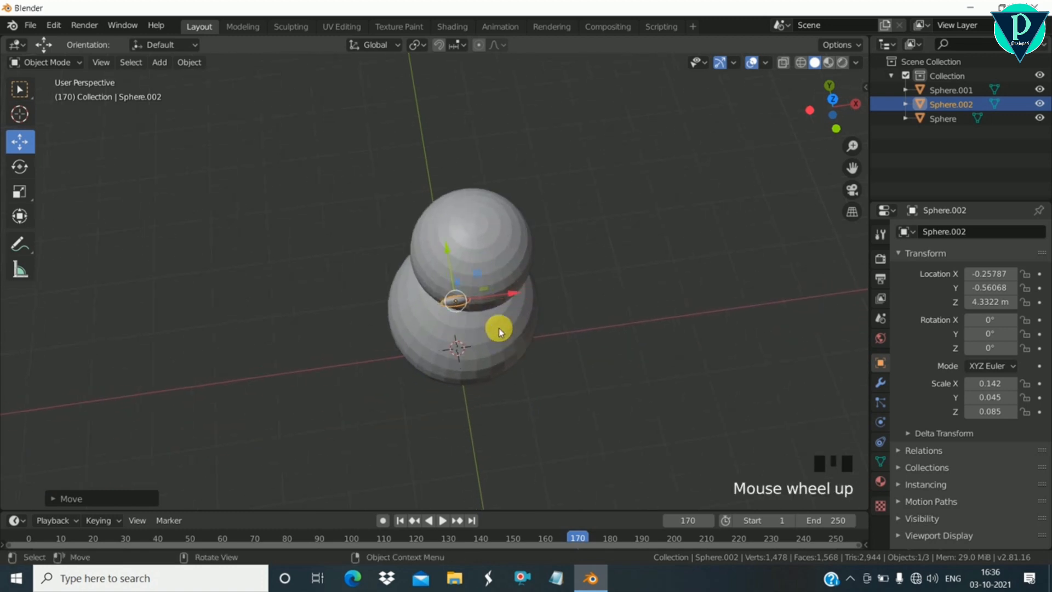
{"action": "left_click", "coordinate": [19, 89]}
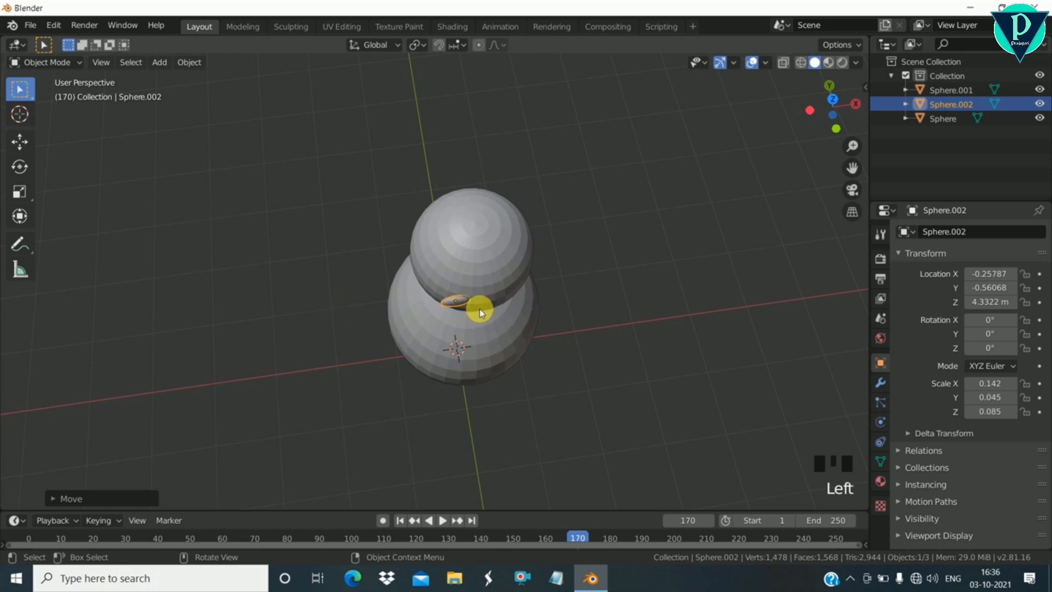
{"action": "key", "text": "r"}
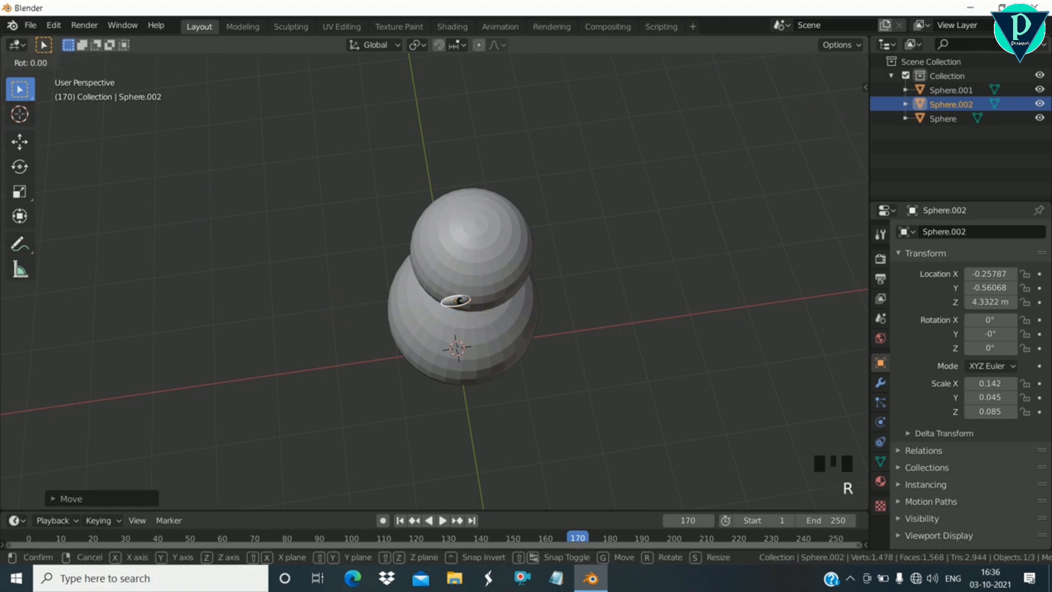
{"action": "left_click", "coordinate": [458, 301]}
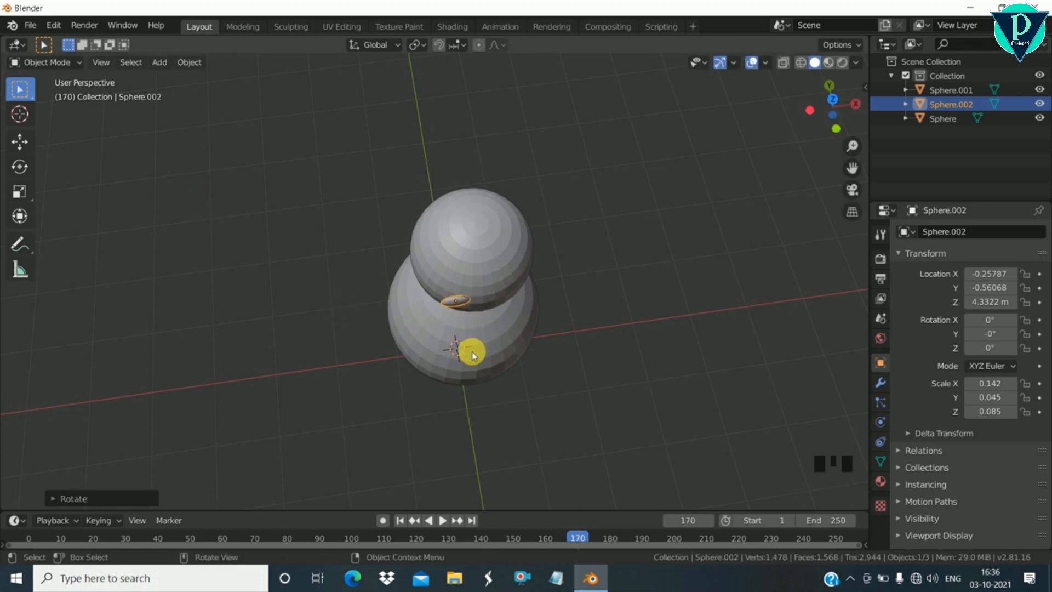
{"action": "key", "text": "r"}
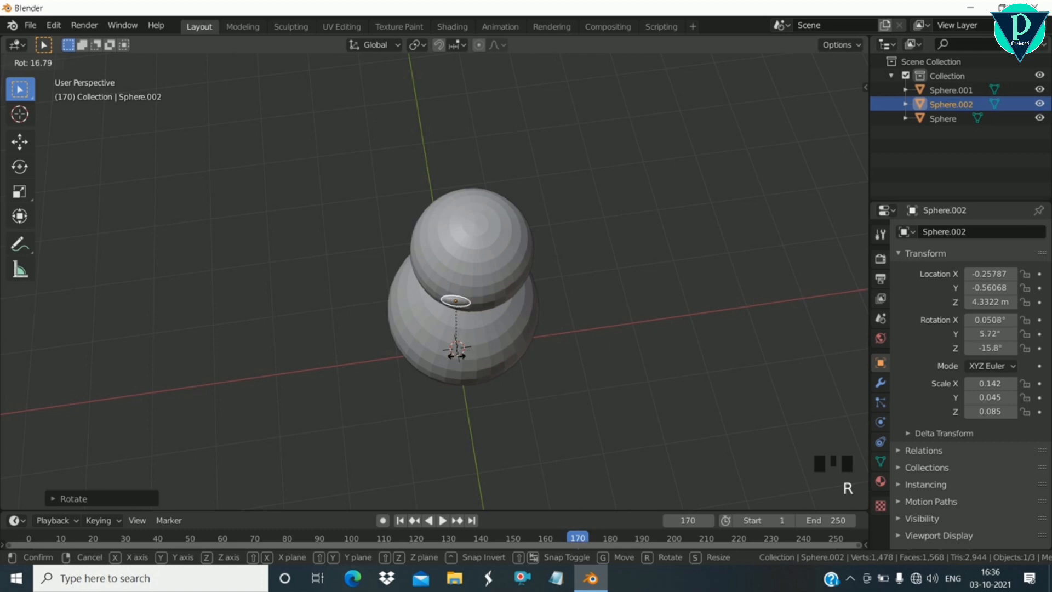
{"action": "left_click", "coordinate": [455, 353]}
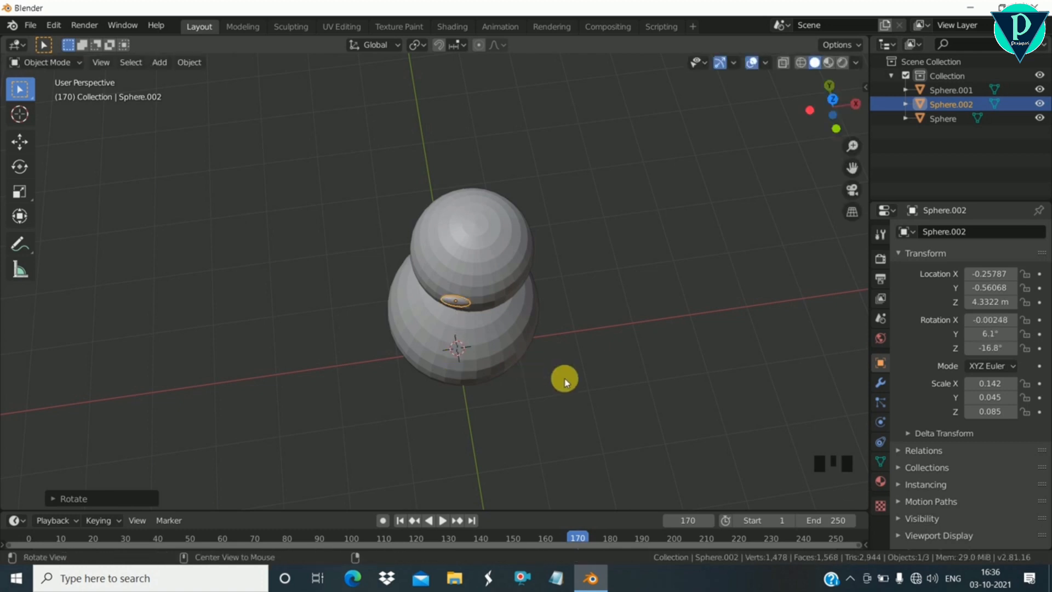
{"action": "middle_click_drag", "start_coordinate": [565, 379], "coordinate": [544, 298]}
{"action": "left_click", "coordinate": [564, 198]}
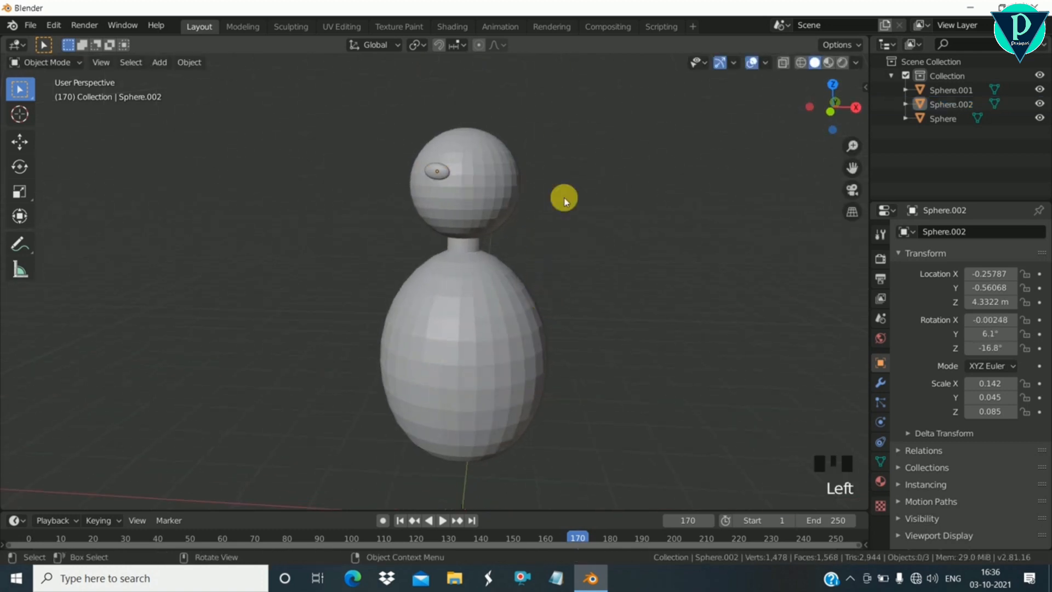
Move the oval along X across the face to about 0.28 m, working in the front view.
{"action": "key", "text": "KP_1"}
{"action": "left_click", "coordinate": [446, 178]}
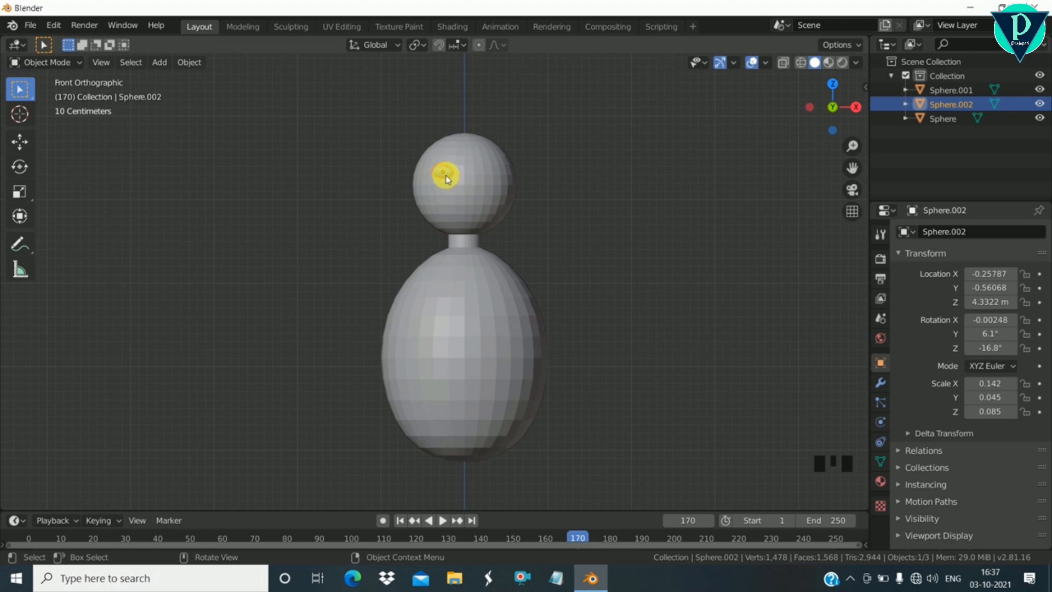
{"action": "left_click", "coordinate": [448, 173]}
{"action": "left_click", "coordinate": [19, 144]}
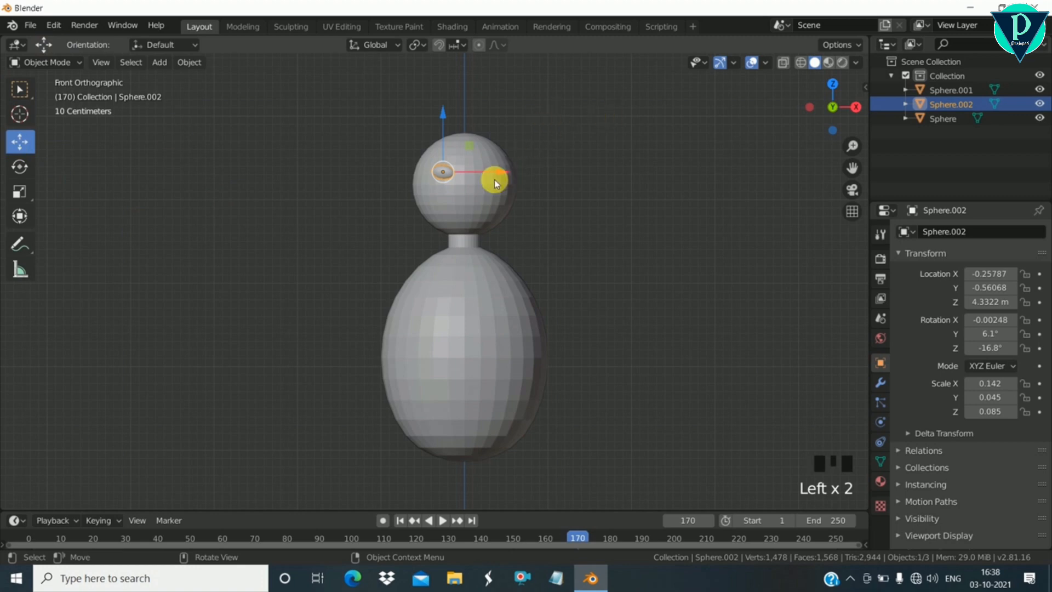
{"action": "left_click_drag", "start_coordinate": [487, 172], "coordinate": [533, 172]}
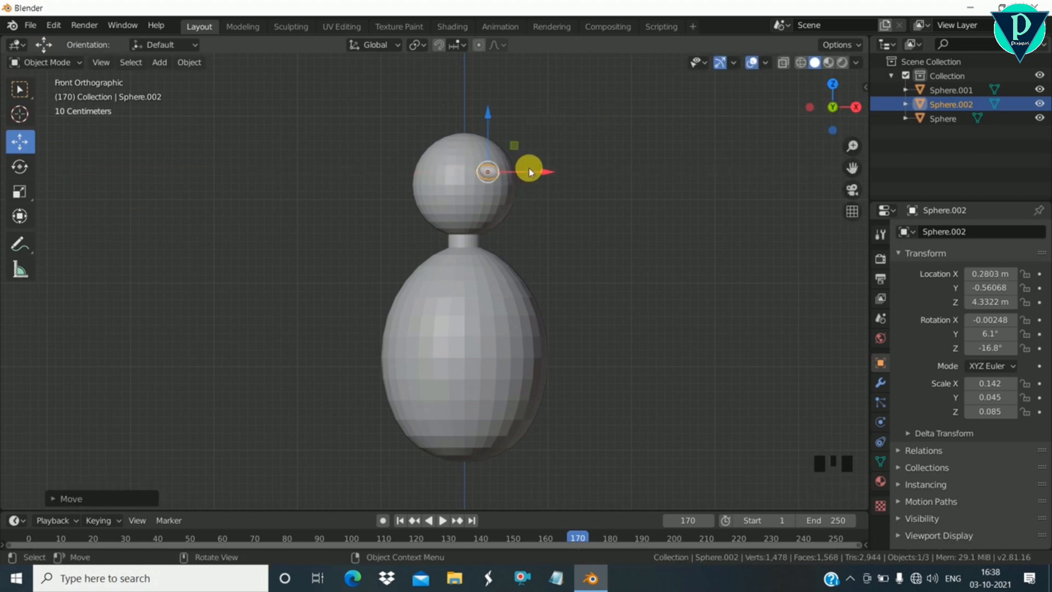
Rotate the oval about the global Z axis to about 25.9° to follow the head's curve.
{"action": "middle_click_drag", "start_coordinate": [505, 207], "coordinate": [535, 284]}
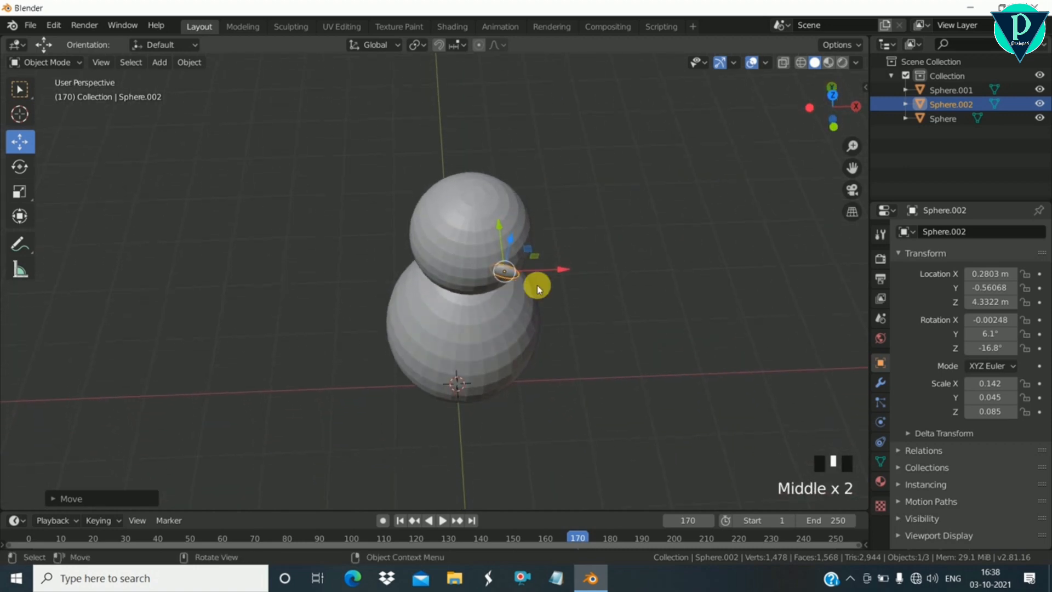
{"action": "key", "text": "r"}
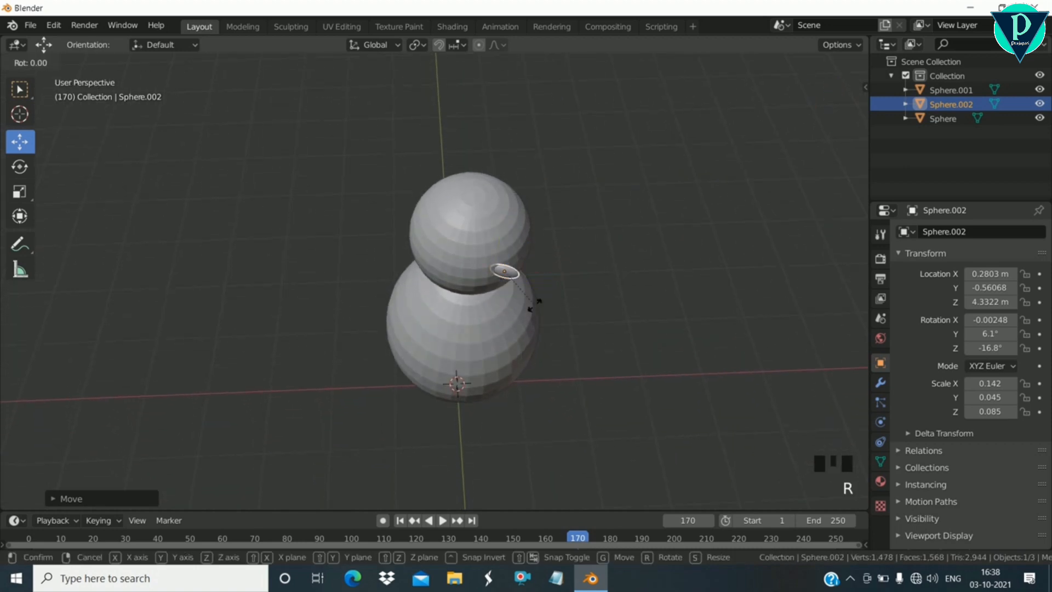
{"action": "key", "text": "z"}
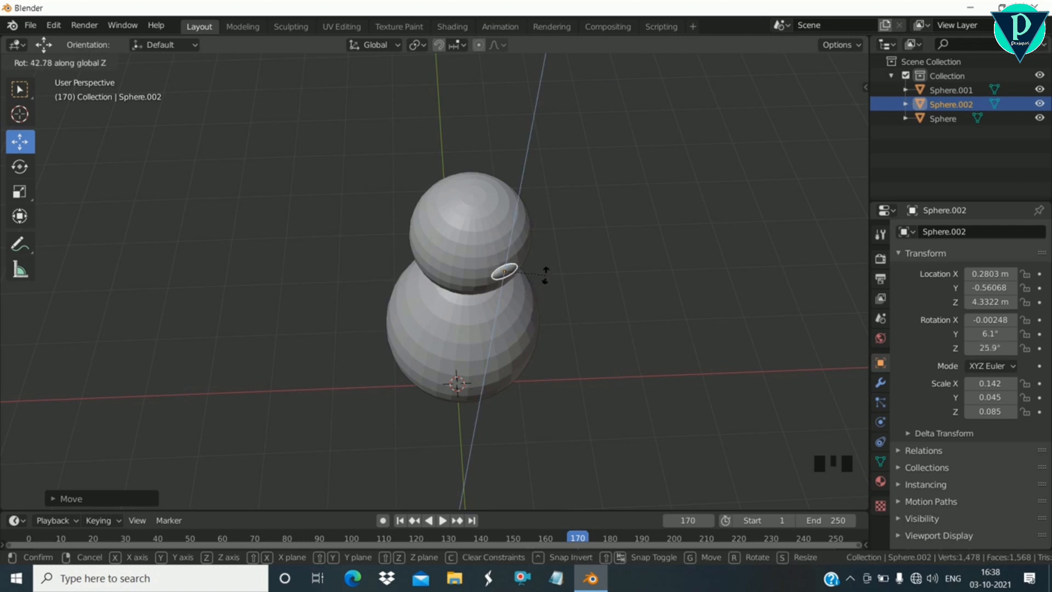
{"action": "left_click", "coordinate": [545, 275]}
Nudge the oval into the head surface, to about X 0.26 m and Y -0.52 m, then deselect it.
{"action": "middle_click_drag", "start_coordinate": [516, 307], "coordinate": [521, 351]}
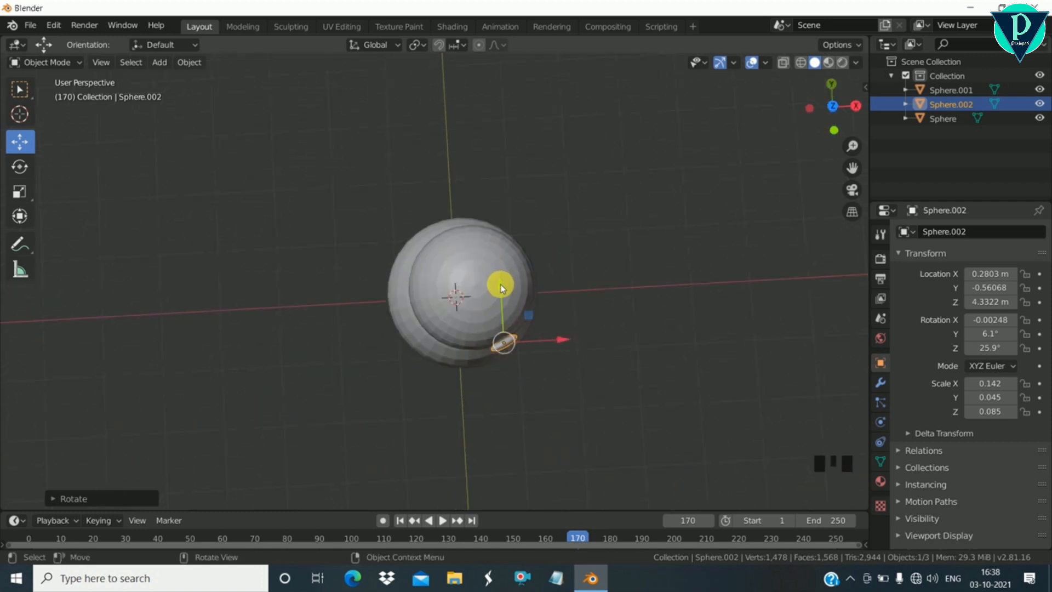
{"action": "left_click_drag", "start_coordinate": [500, 285], "coordinate": [505, 284]}
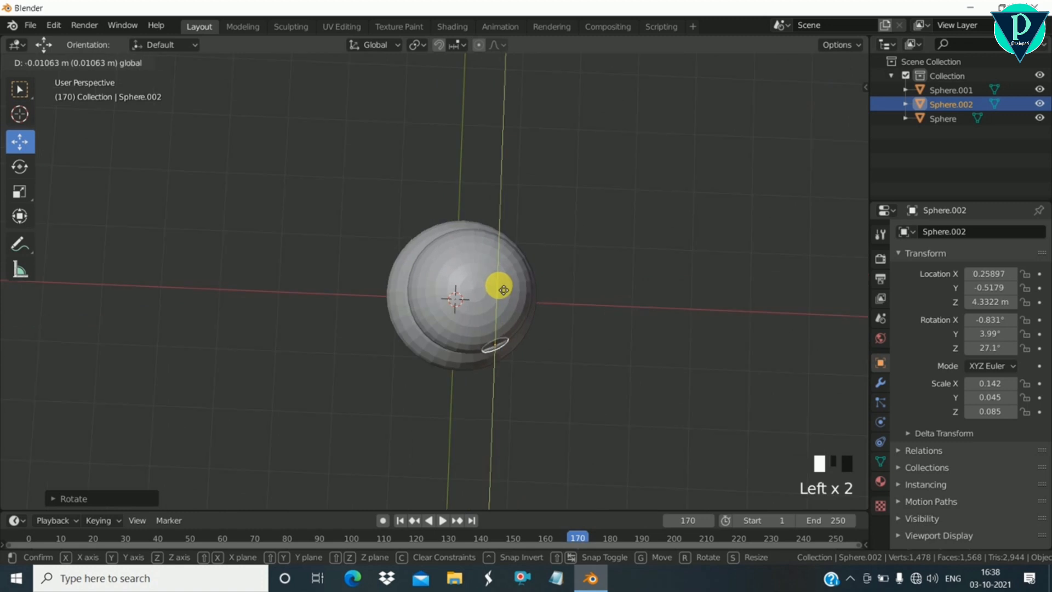
{"action": "left_click_drag", "start_coordinate": [503, 289], "coordinate": [503, 290]}
{"action": "left_click", "coordinate": [553, 403]}
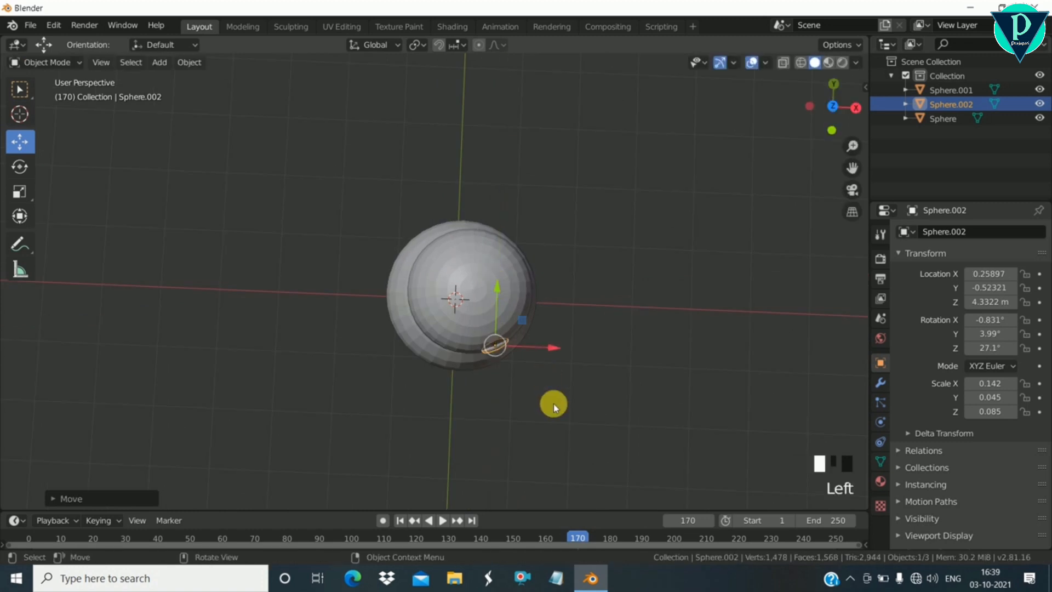
Select the oval eye in the front view and create a new material for it.
{"action": "middle_click_drag", "start_coordinate": [497, 418], "coordinate": [496, 323]}
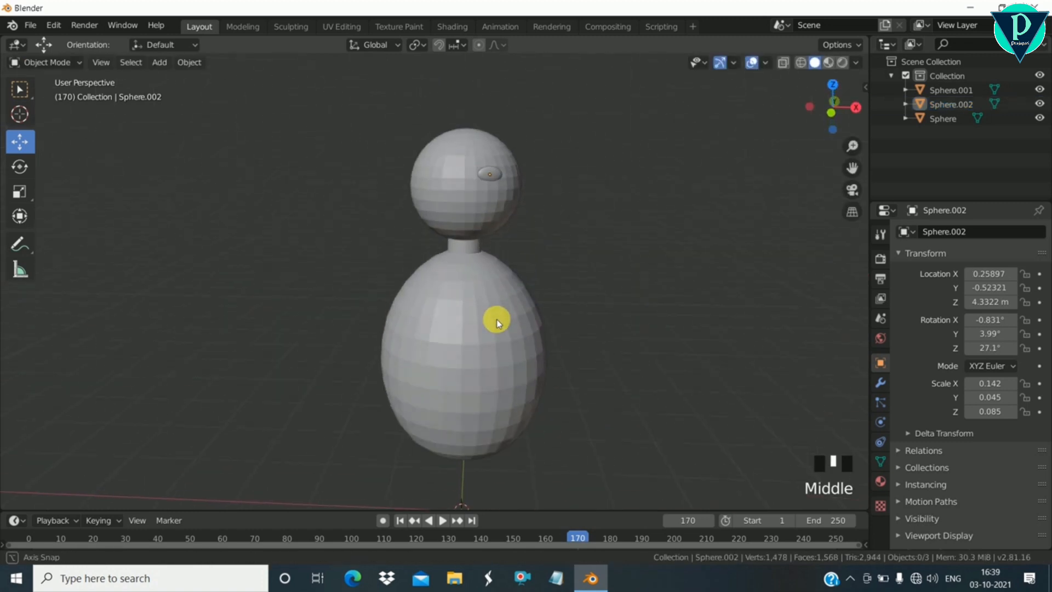
{"action": "key", "text": "KP_1"}
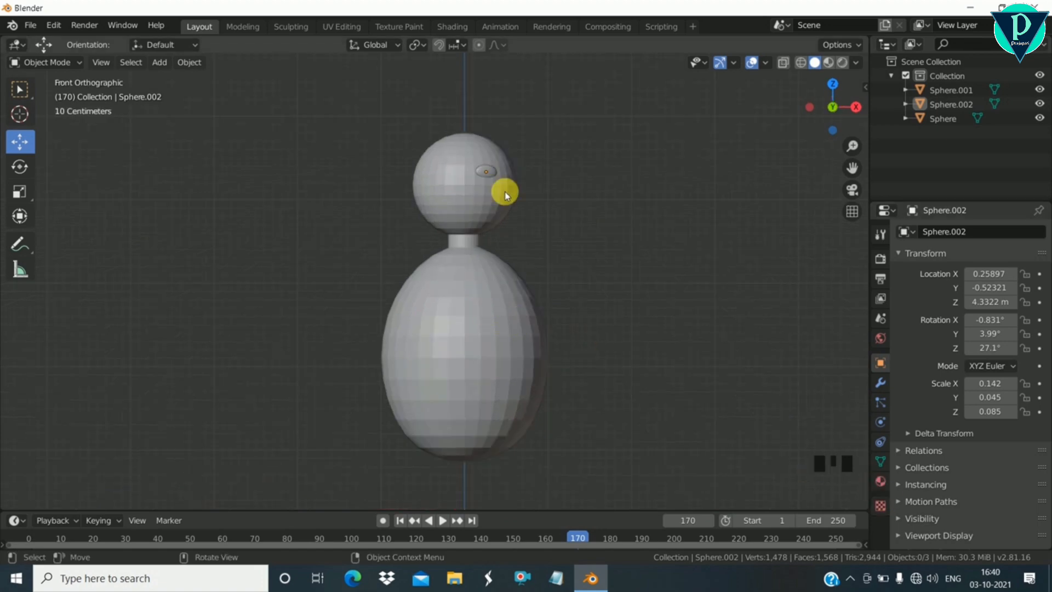
{"action": "left_click", "coordinate": [490, 174]}
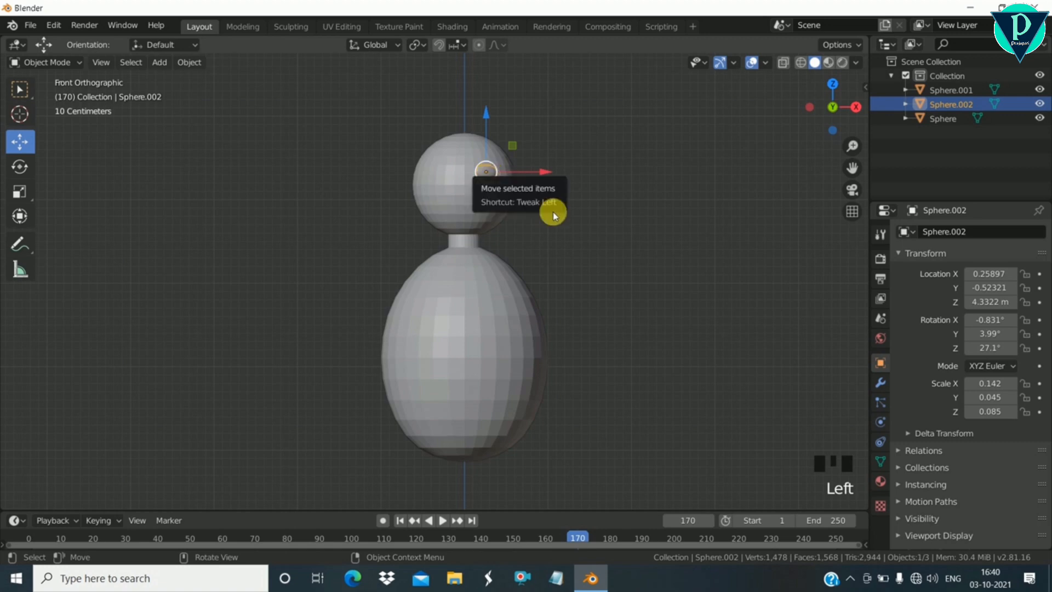
{"action": "left_click", "coordinate": [18, 89]}
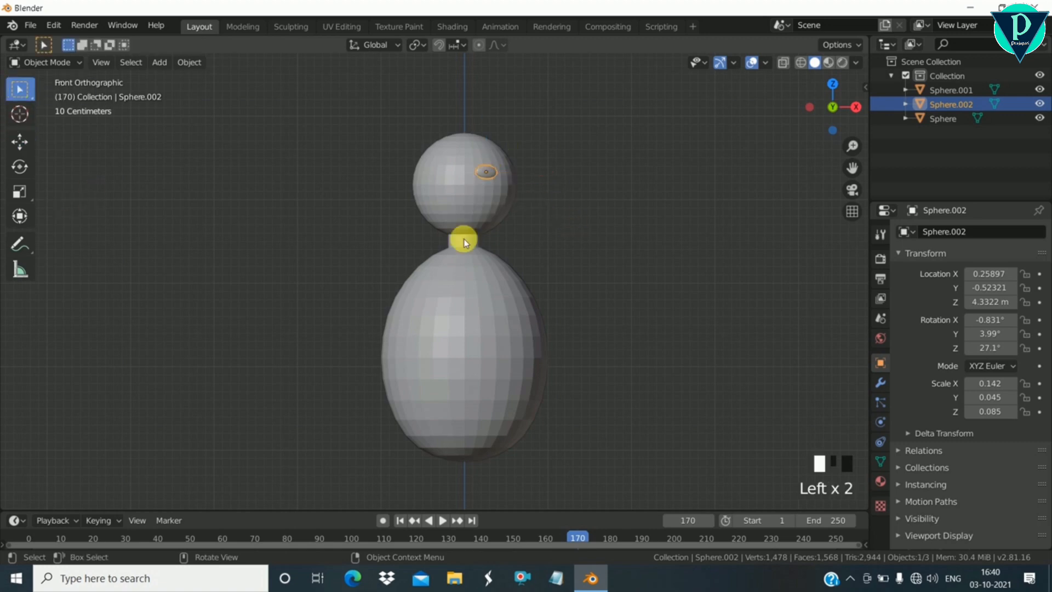
{"action": "left_click", "coordinate": [880, 481]}
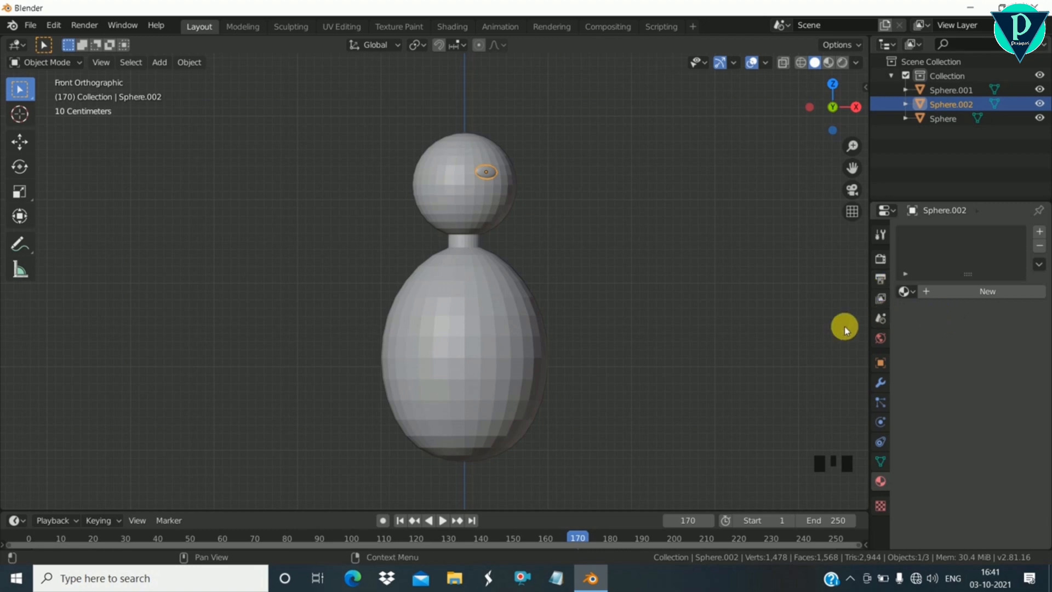
{"action": "left_click", "coordinate": [990, 291]}
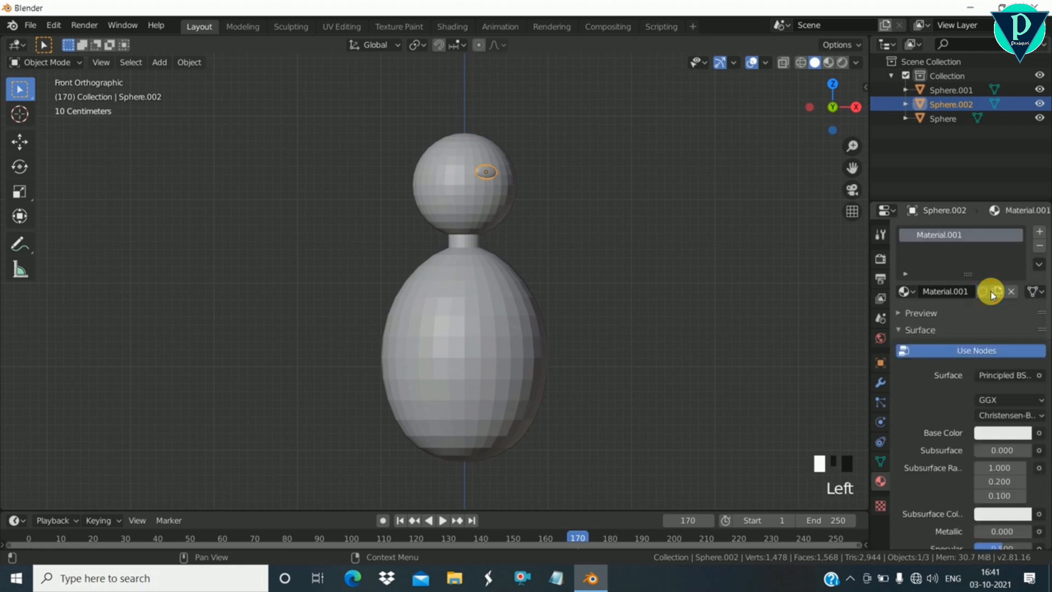
{"action": "left_click", "coordinate": [950, 237]}
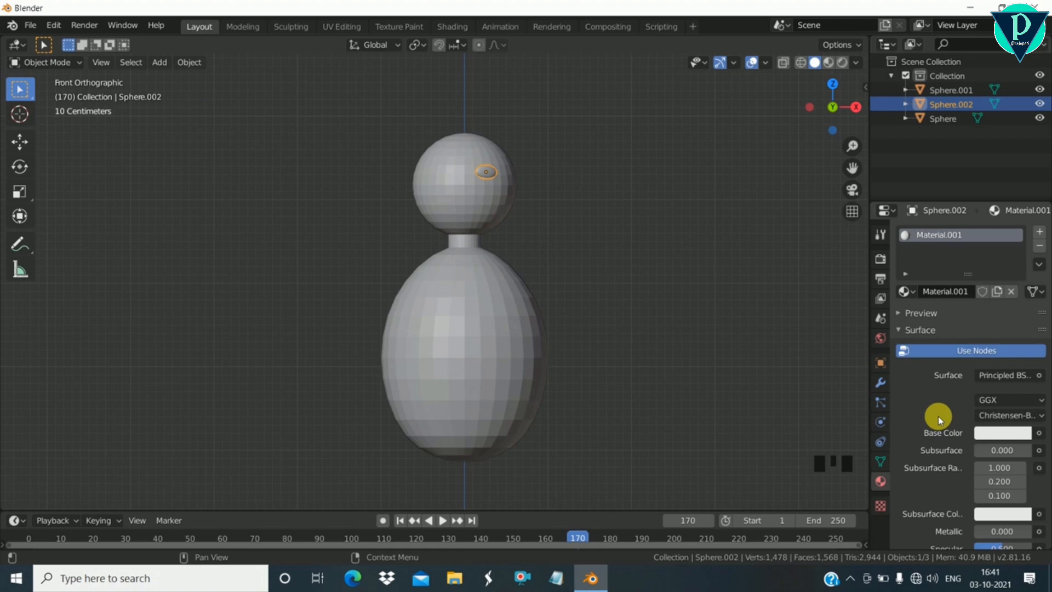
Set the viewport display color of the eye's material to black.
{"action": "scroll", "coordinate": [956, 391], "scroll_direction": "down", "scroll_amount": 20}
{"action": "scroll", "coordinate": [956, 390], "scroll_direction": "down", "scroll_amount": 20}
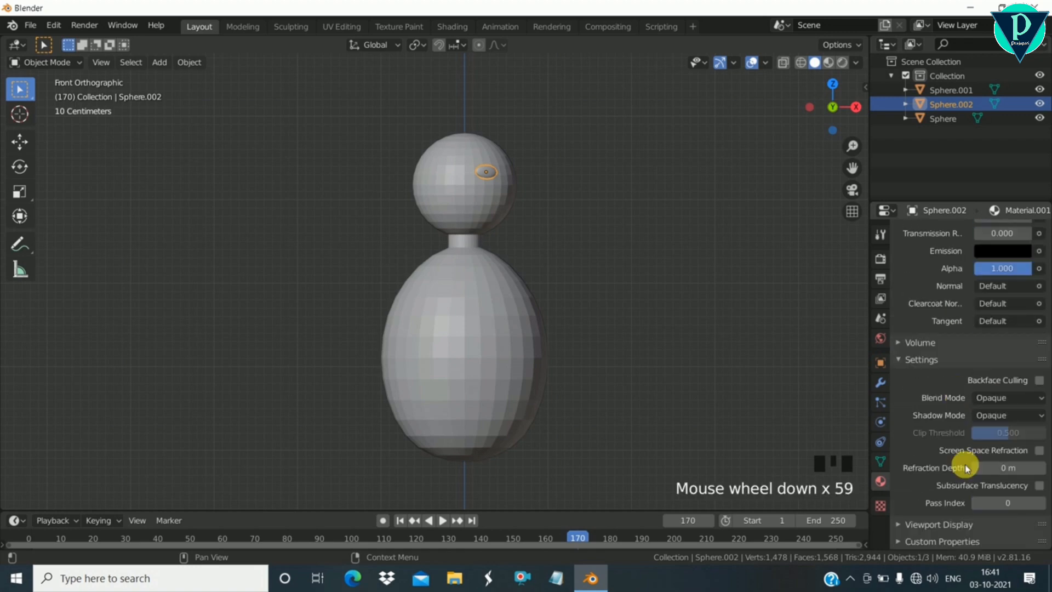
{"action": "left_click", "coordinate": [900, 526]}
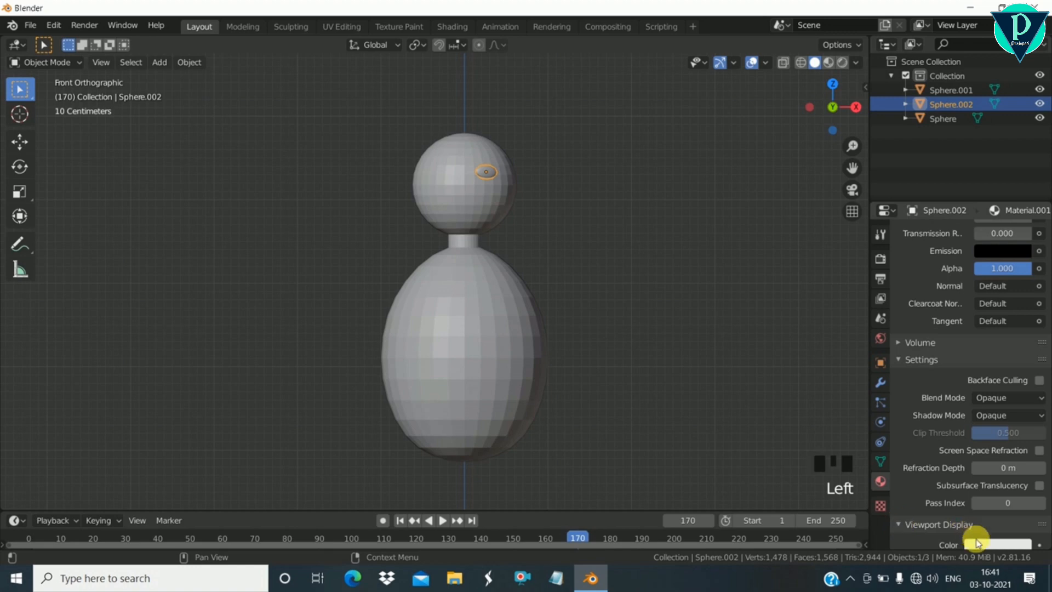
{"action": "scroll", "coordinate": [975, 541], "scroll_direction": "down", "scroll_amount": 4}
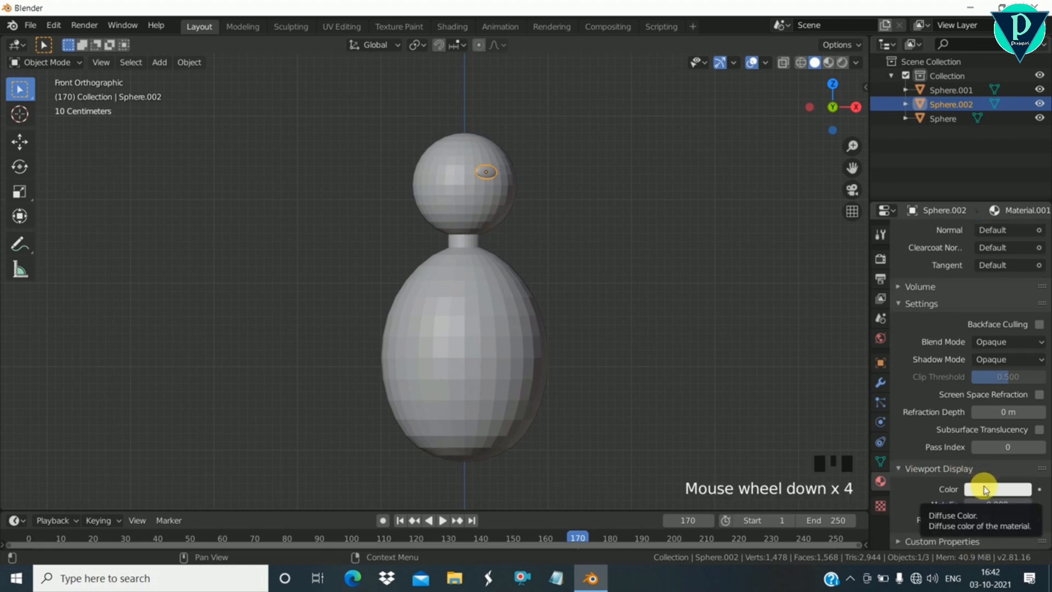
{"action": "left_click", "coordinate": [983, 489]}
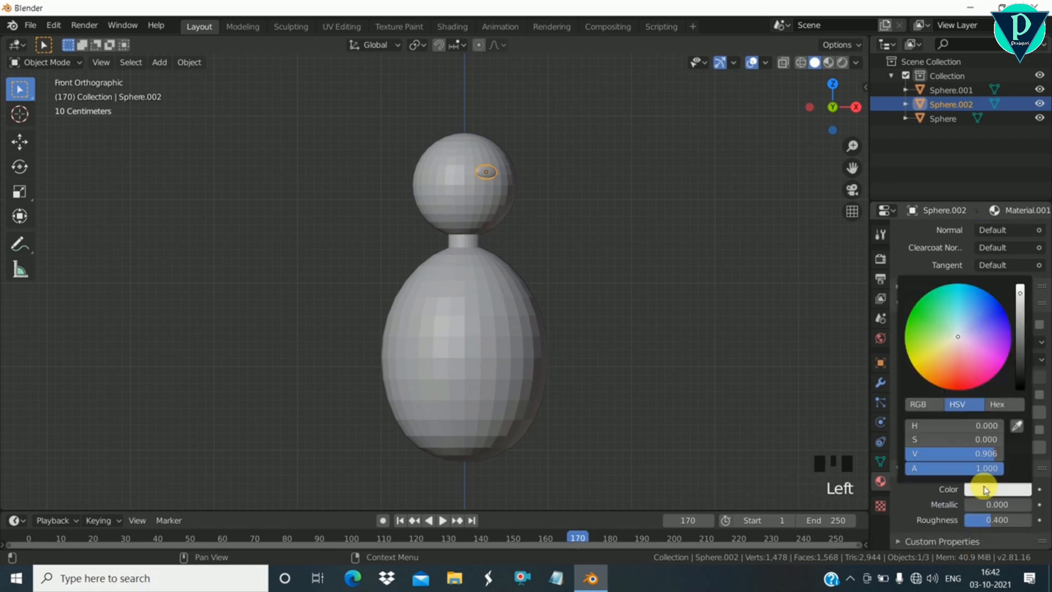
{"action": "left_click", "coordinate": [995, 489]}
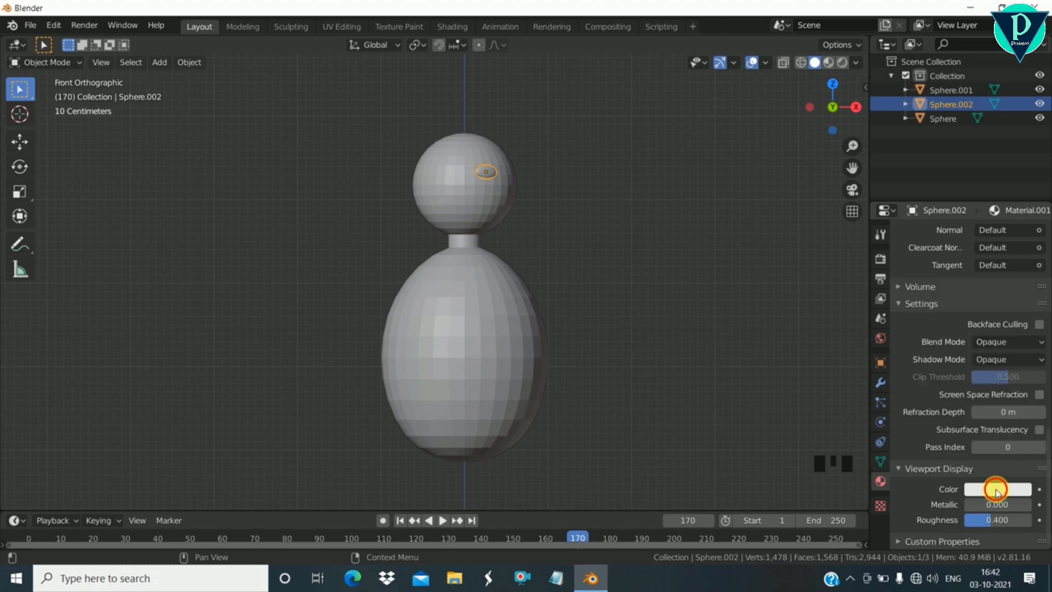
{"action": "left_click", "coordinate": [995, 490]}
{"action": "left_click_drag", "start_coordinate": [1021, 353], "coordinate": [1026, 397]}
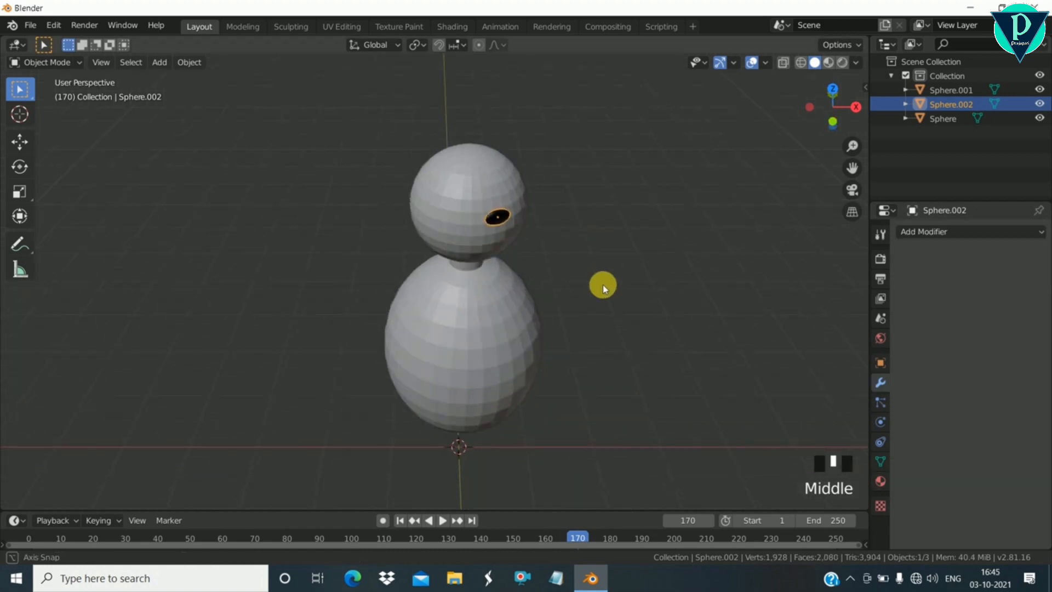
Duplicate the black eye and place the copy on the opposite side of the face.
{"action": "middle_click_drag", "start_coordinate": [603, 284], "coordinate": [600, 293]}
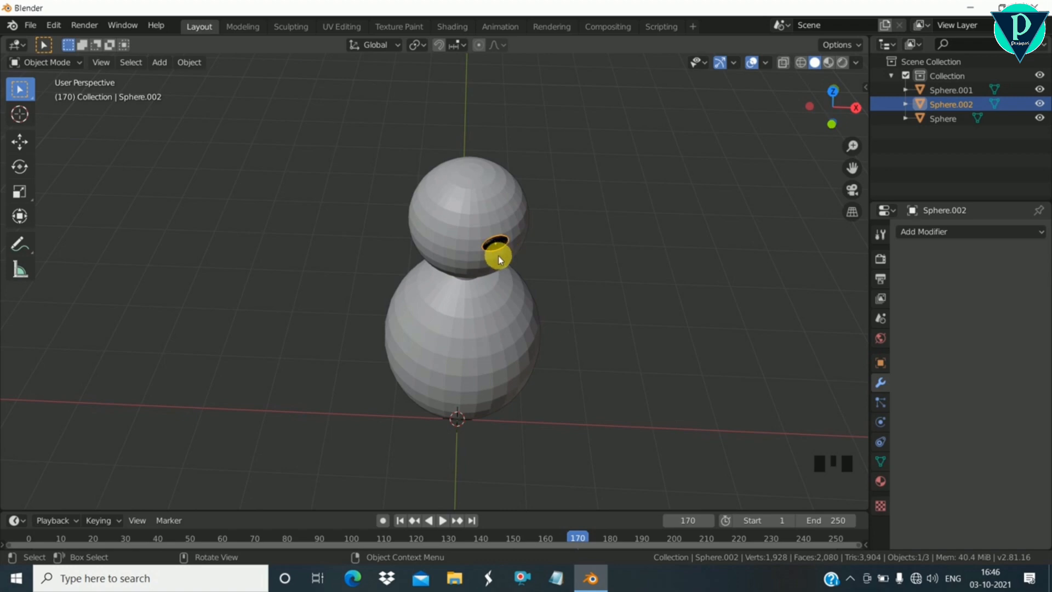
{"action": "key", "text": "shift+d"}
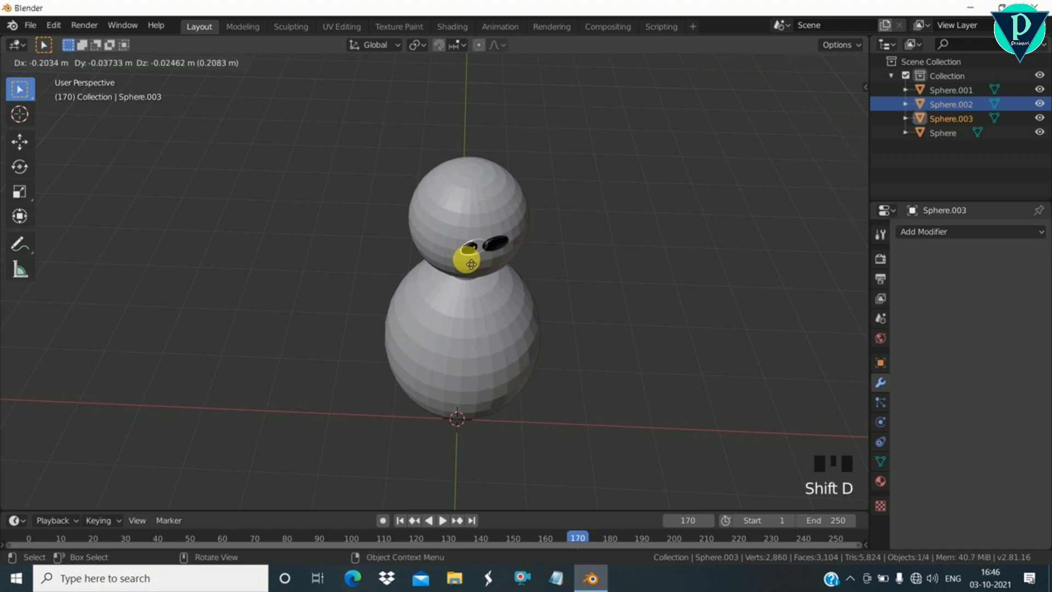
{"action": "left_click", "coordinate": [453, 268]}
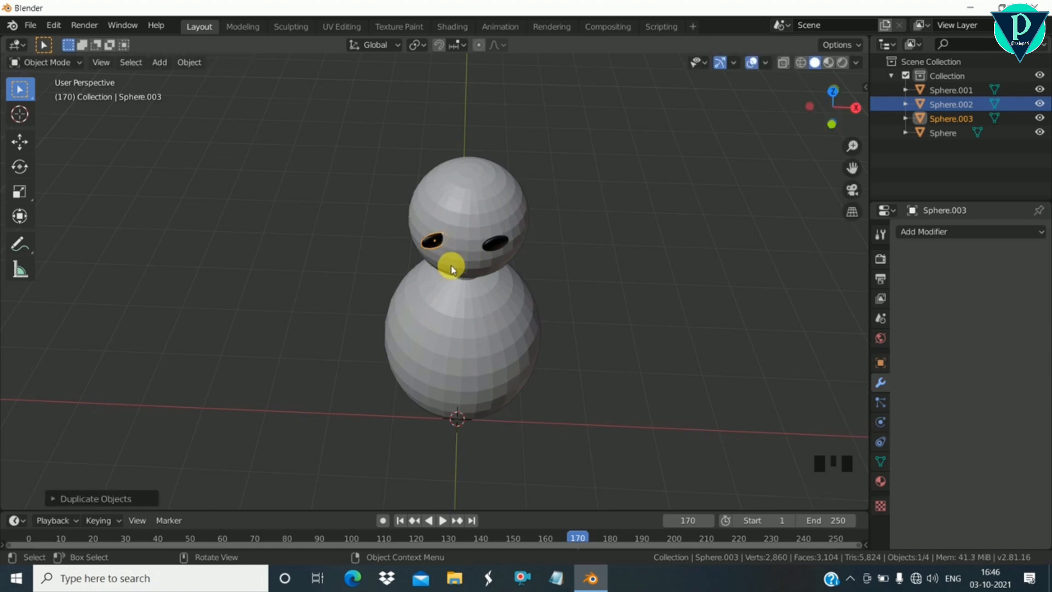
Rotate the copied eye about -58° around the global Z axis so that it follows the curve of the head.
{"action": "middle_click_drag", "start_coordinate": [452, 268], "coordinate": [451, 291]}
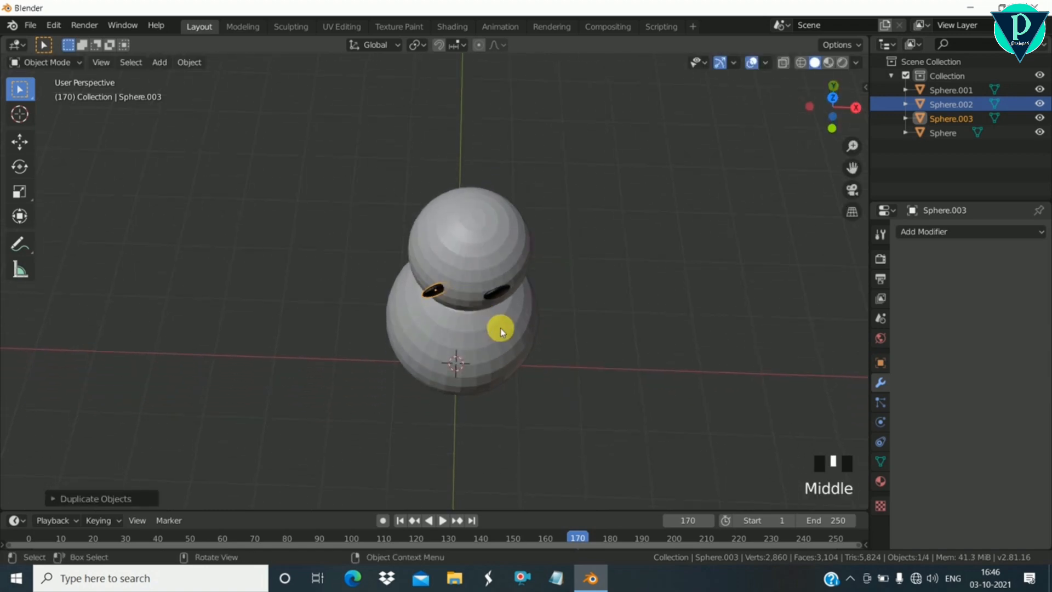
{"action": "key", "text": "r"}
{"action": "key", "text": "x"}
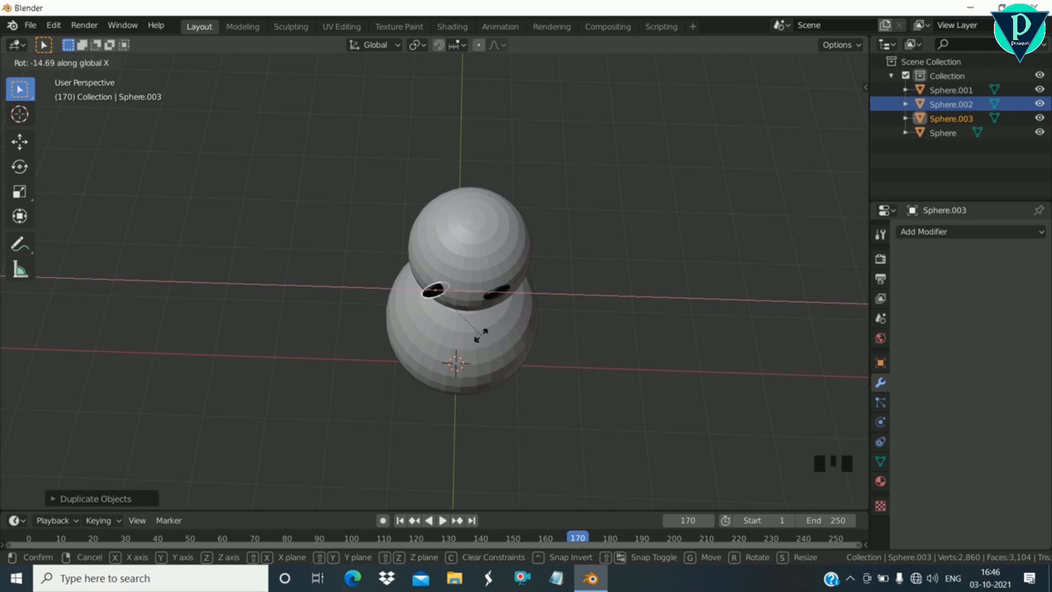
{"action": "key", "text": "y"}
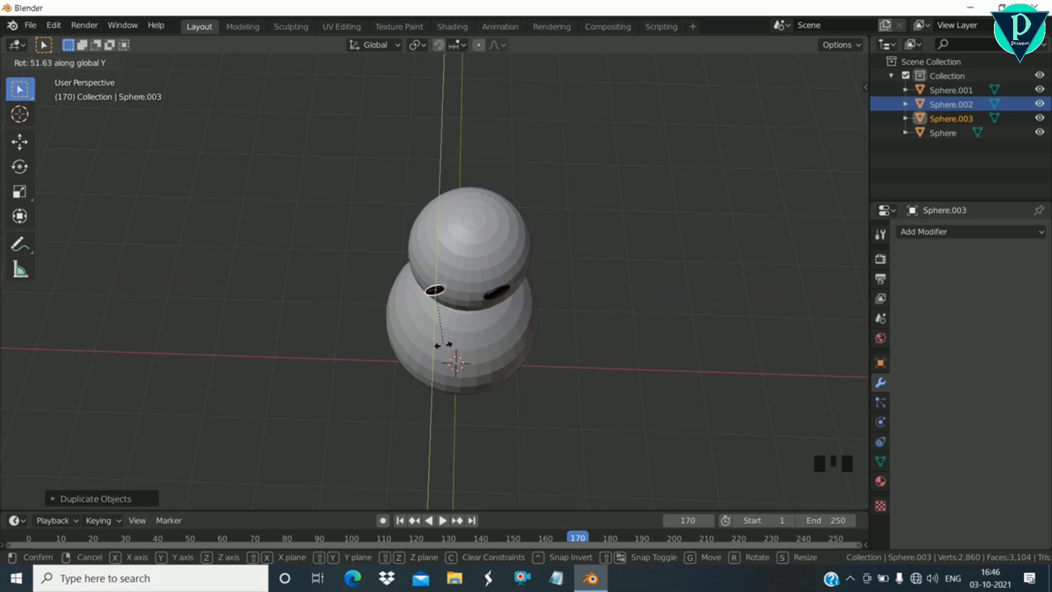
{"action": "key", "text": "z"}
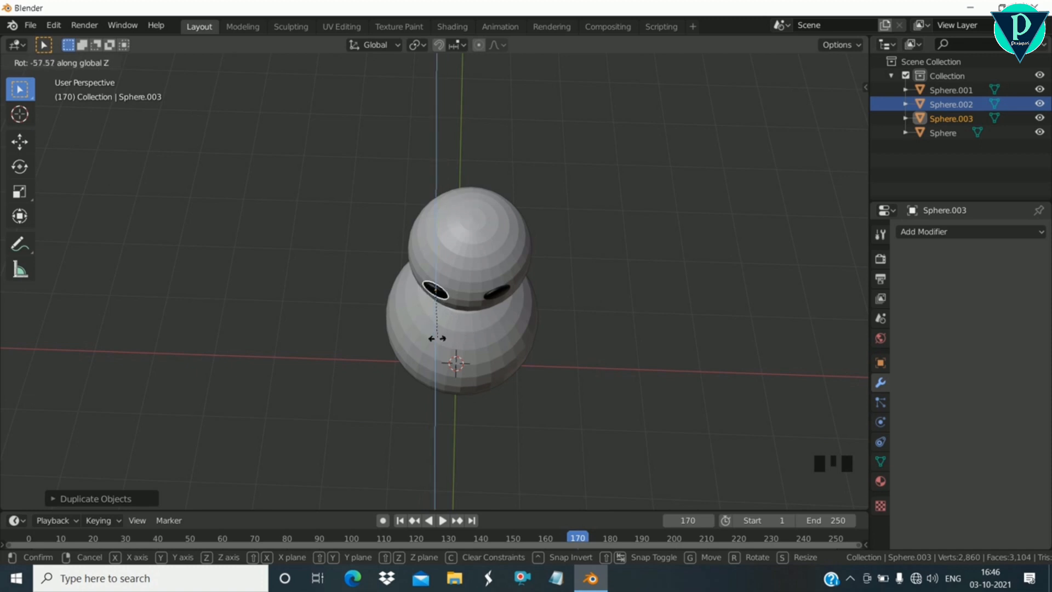
{"action": "left_click", "coordinate": [438, 338]}
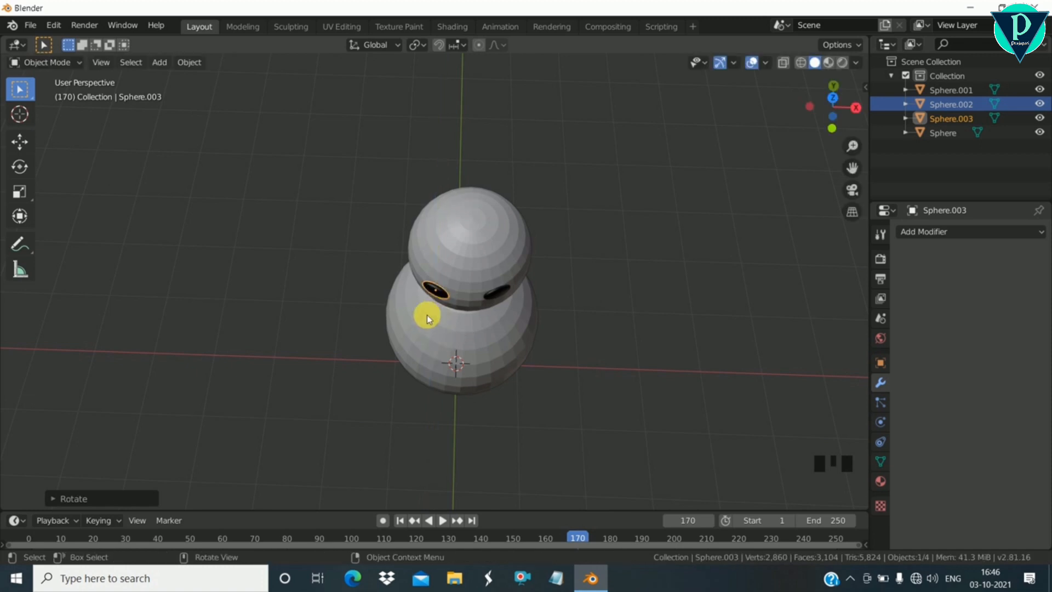
Nudge the copied eye into the head surface, align it with the other eye in the front view, and deselect it.
{"action": "middle_click_drag", "start_coordinate": [426, 315], "coordinate": [436, 348]}
{"action": "left_click", "coordinate": [446, 350]}
{"action": "left_click", "coordinate": [447, 350]}
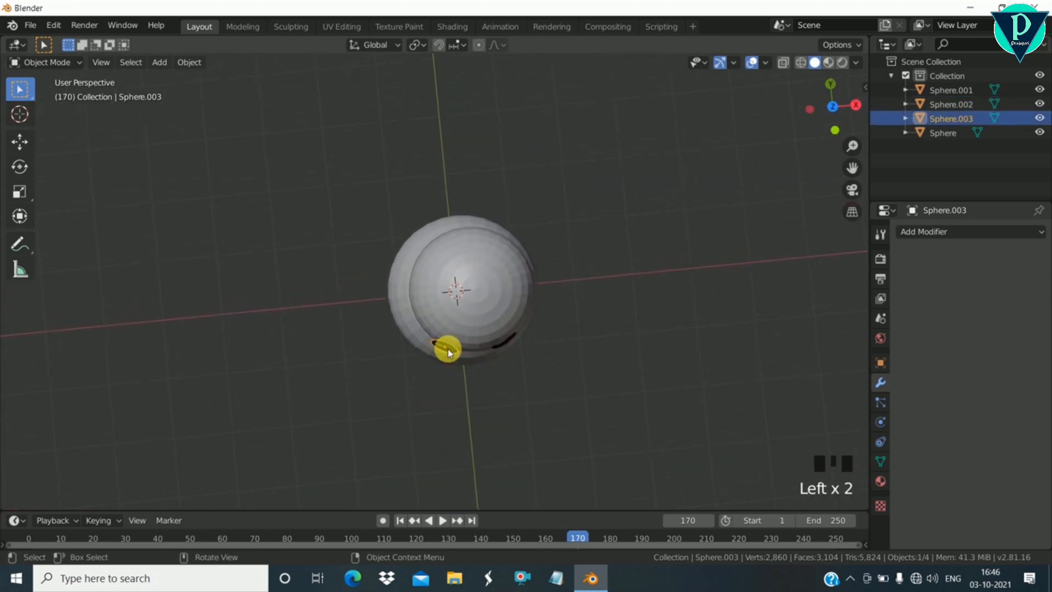
{"action": "left_click", "coordinate": [19, 142]}
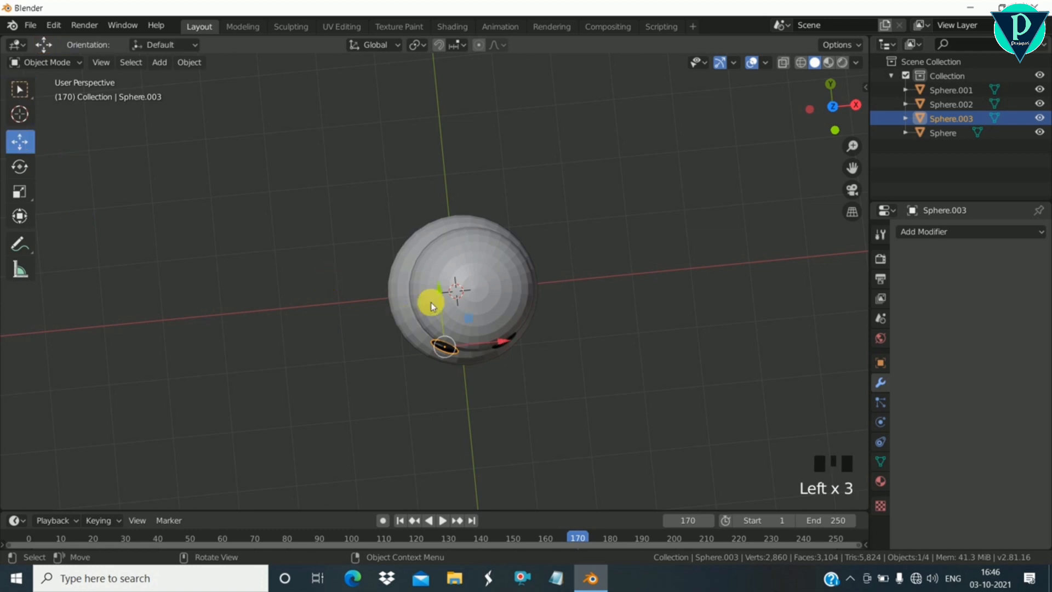
{"action": "left_click_drag", "start_coordinate": [439, 289], "coordinate": [444, 291]}
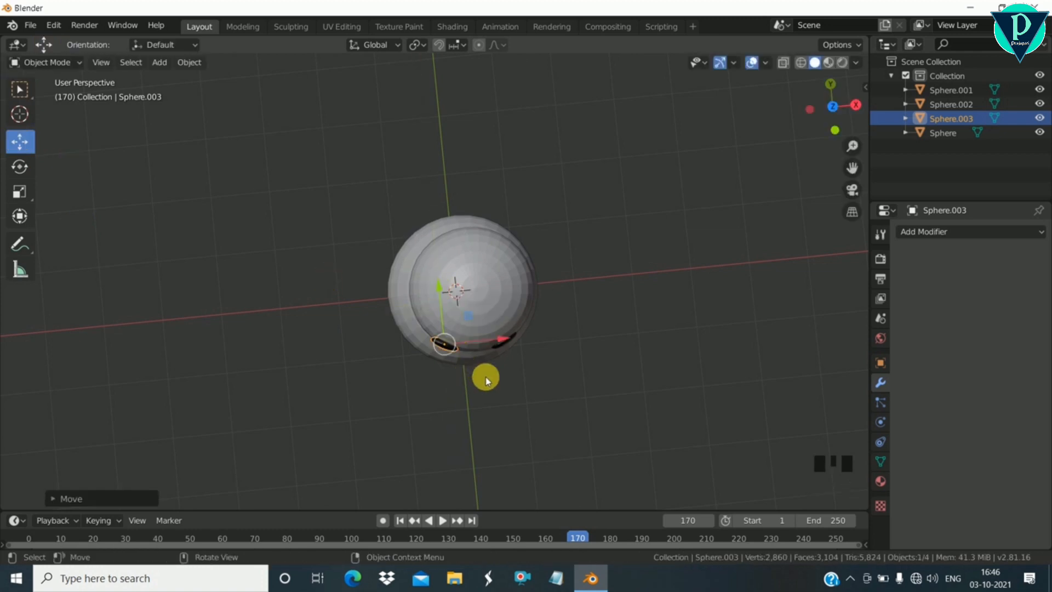
{"action": "left_click_drag", "start_coordinate": [477, 340], "coordinate": [484, 341]}
{"action": "key", "text": "KP_1"}
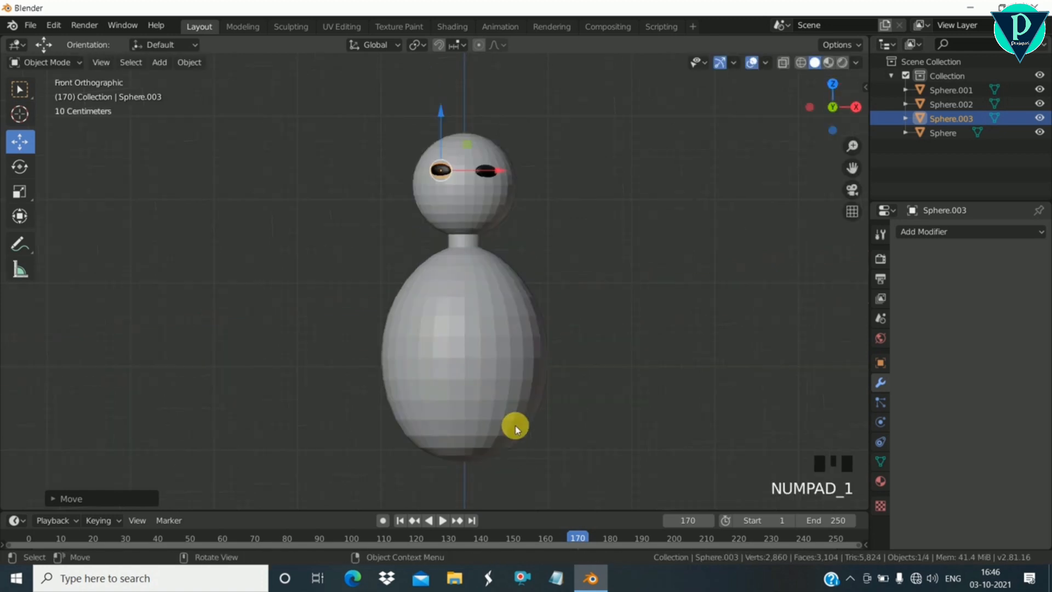
{"action": "left_click_drag", "start_coordinate": [439, 111], "coordinate": [441, 112]}
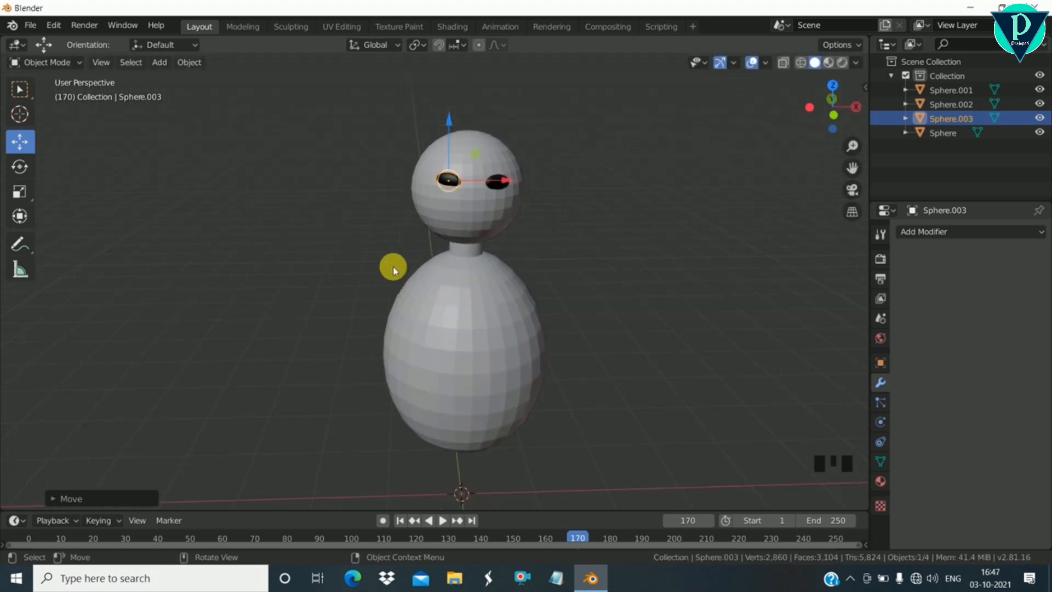
{"action": "left_click", "coordinate": [393, 268]}
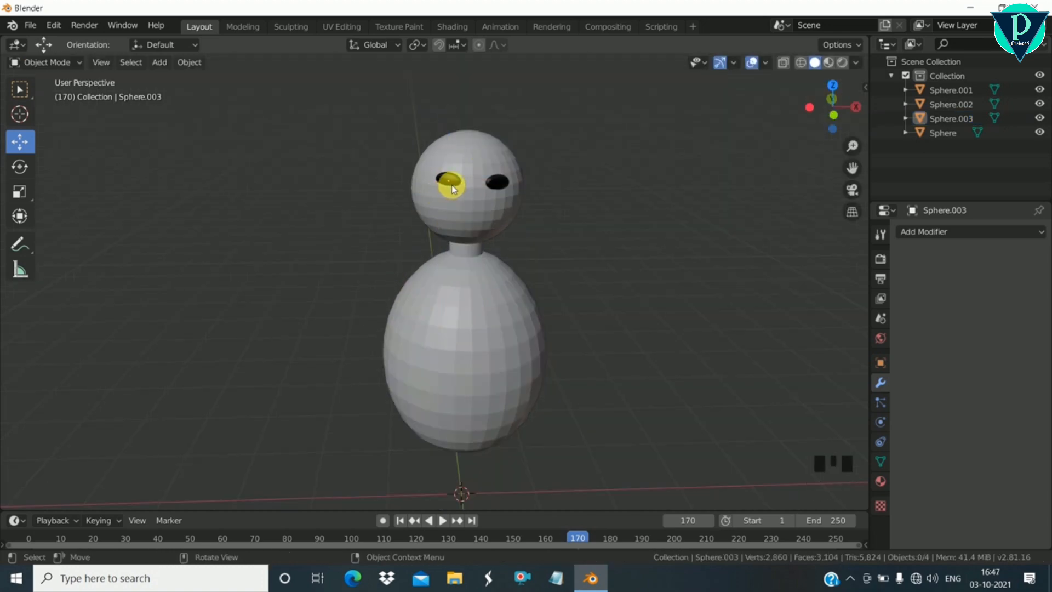
Try to tilt the copied eye about the X axis in the left side view.
{"action": "key", "text": "KP_3"}
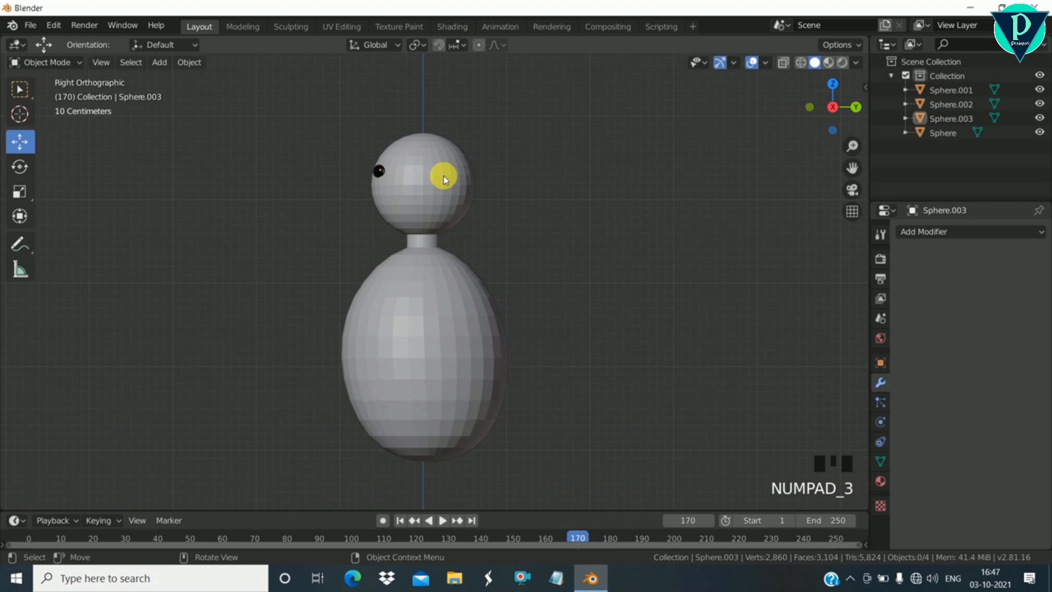
{"action": "key", "text": "KP_9"}
{"action": "left_click", "coordinate": [490, 174]}
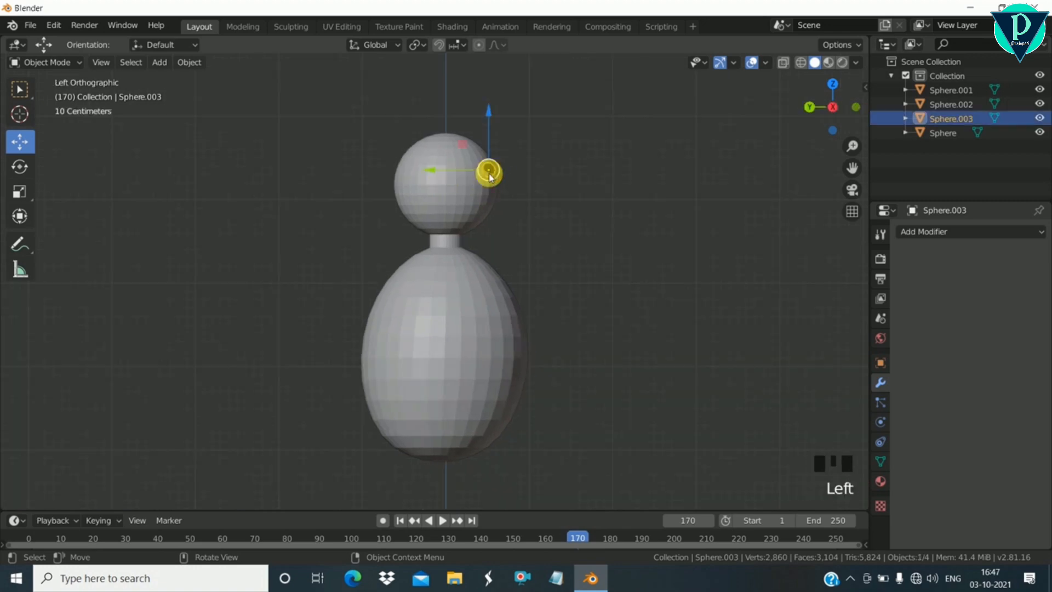
{"action": "key", "text": "r"}
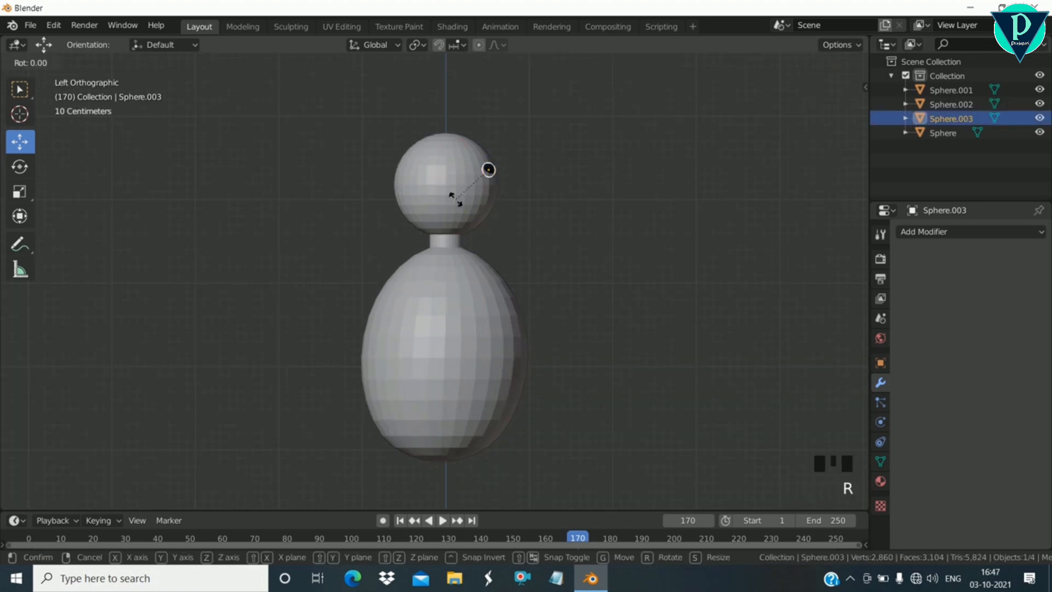
{"action": "right_click", "coordinate": [450, 197]}
{"action": "left_click", "coordinate": [20, 166]}
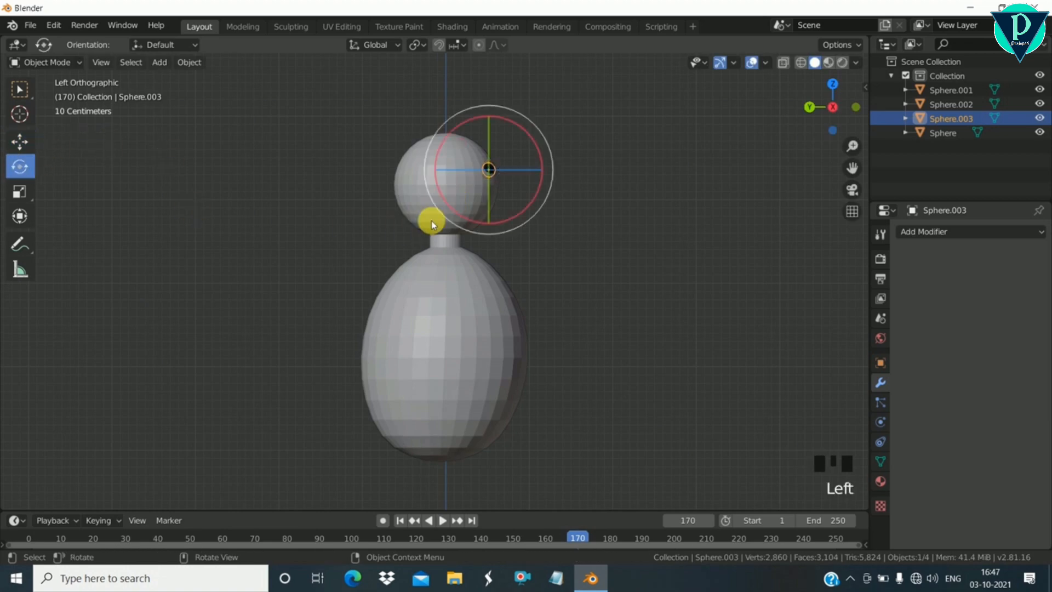
{"action": "left_click_drag", "start_coordinate": [458, 215], "coordinate": [467, 214]}
{"action": "left_click", "coordinate": [537, 241]}
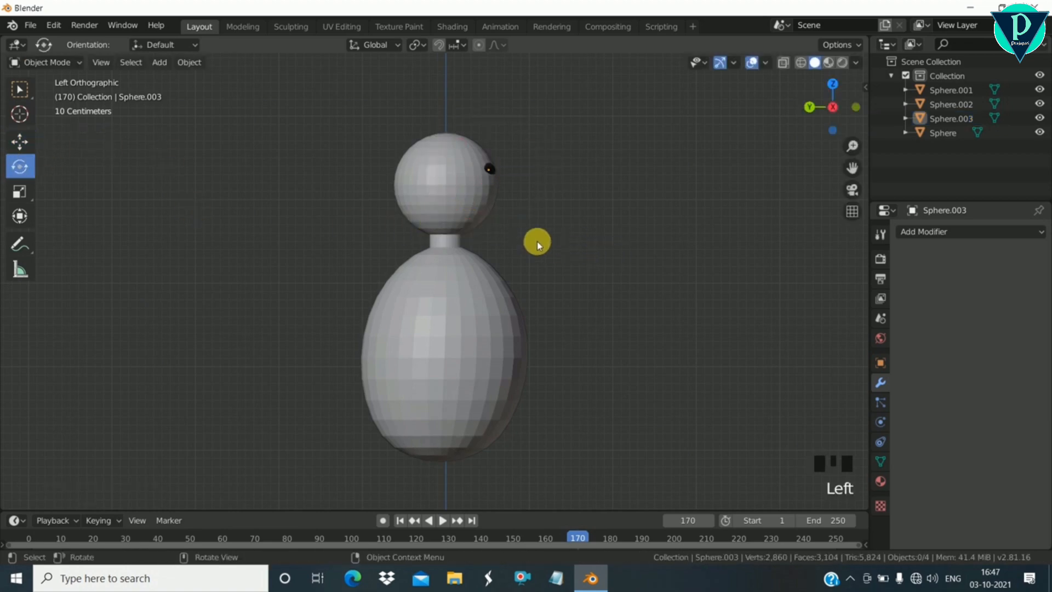
{"action": "key", "text": "ctrl+z"}
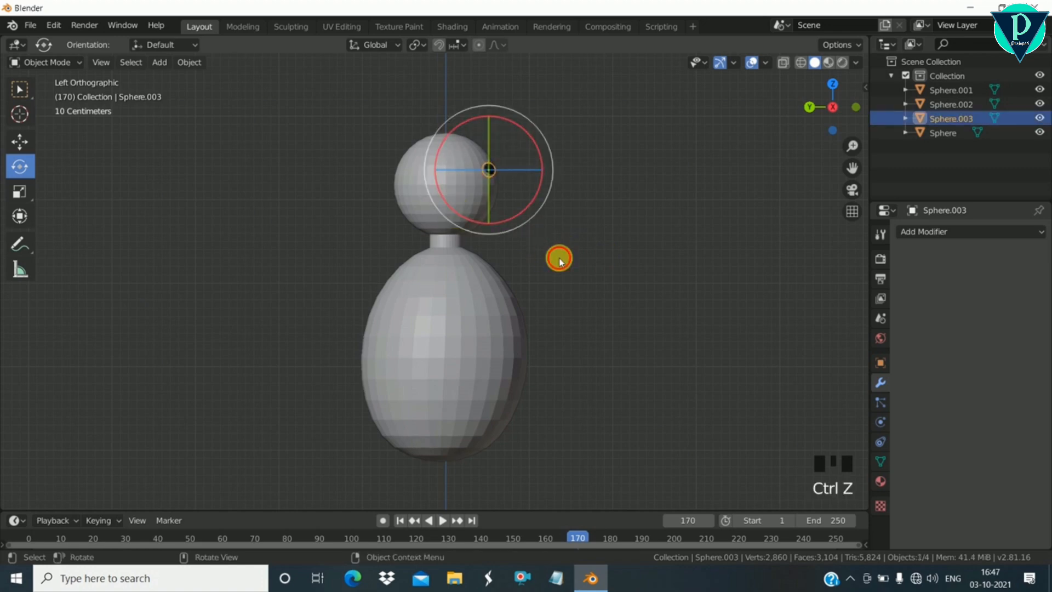
{"action": "left_click", "coordinate": [529, 238]}
Select the spherical head and add a Subdivision Surface modifier to it.
{"action": "middle_click_drag", "start_coordinate": [527, 235], "coordinate": [411, 269]}
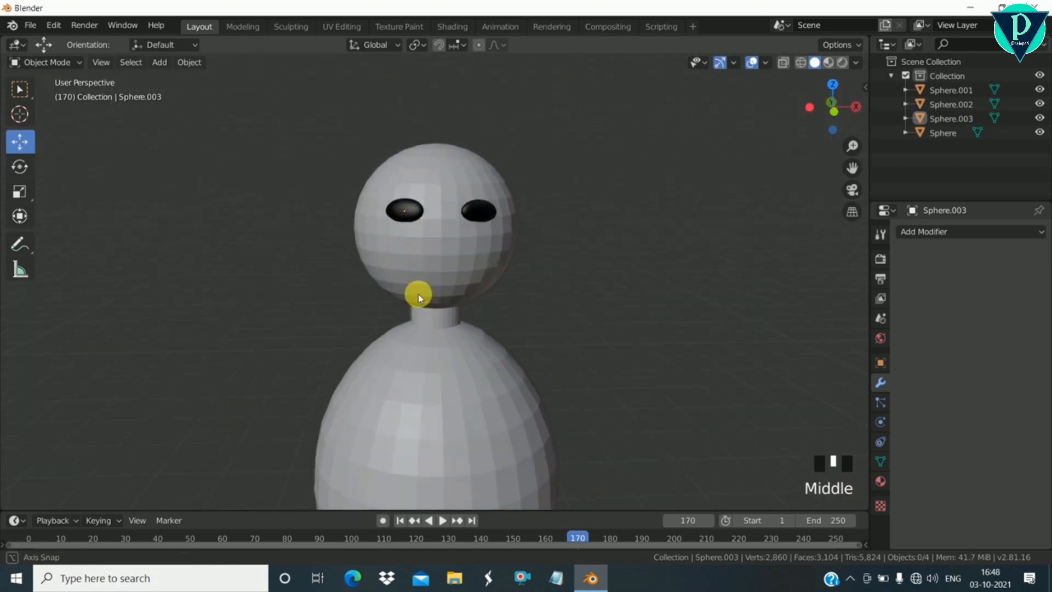
{"action": "middle_click_drag", "start_coordinate": [420, 294], "coordinate": [419, 296]}
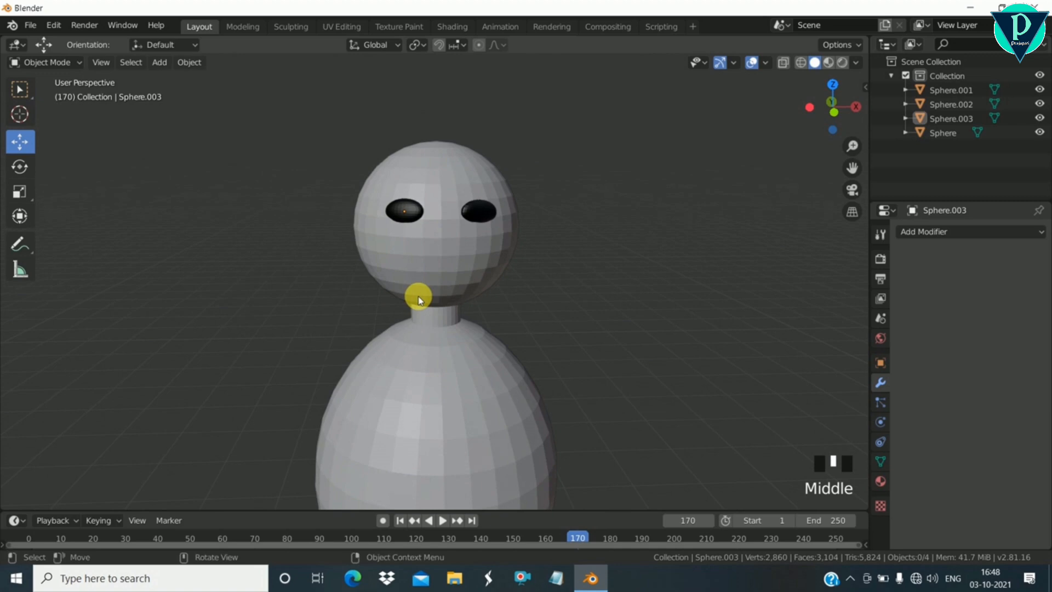
{"action": "scroll", "coordinate": [419, 299], "scroll_direction": "down", "scroll_amount": 4}
{"action": "scroll", "coordinate": [419, 300], "scroll_direction": "up", "scroll_amount": 2}
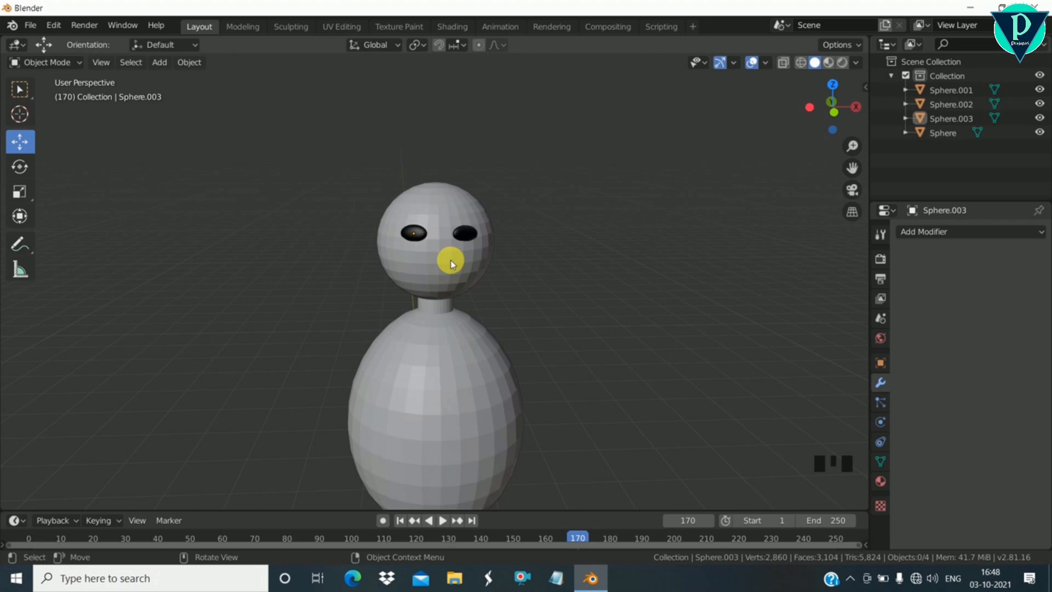
{"action": "middle_click_drag", "start_coordinate": [450, 260], "coordinate": [463, 278]}
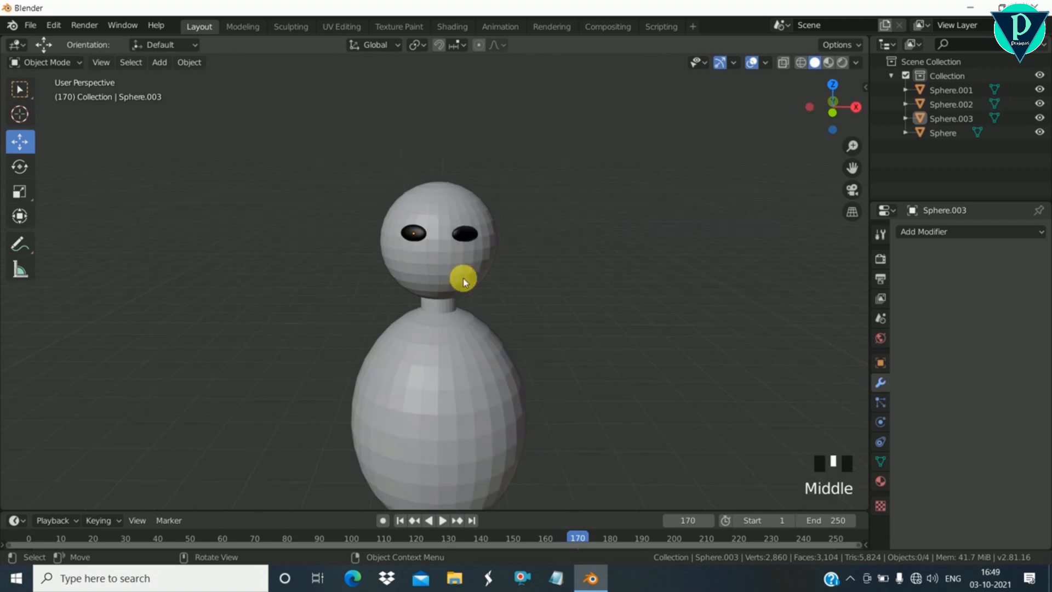
{"action": "left_click", "coordinate": [463, 279]}
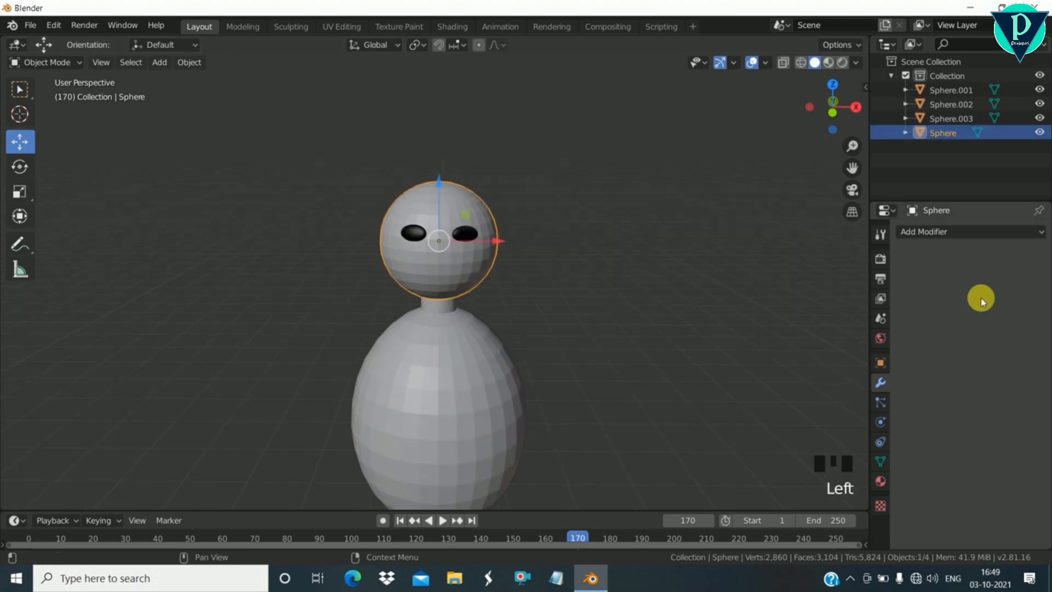
{"action": "left_click", "coordinate": [879, 380]}
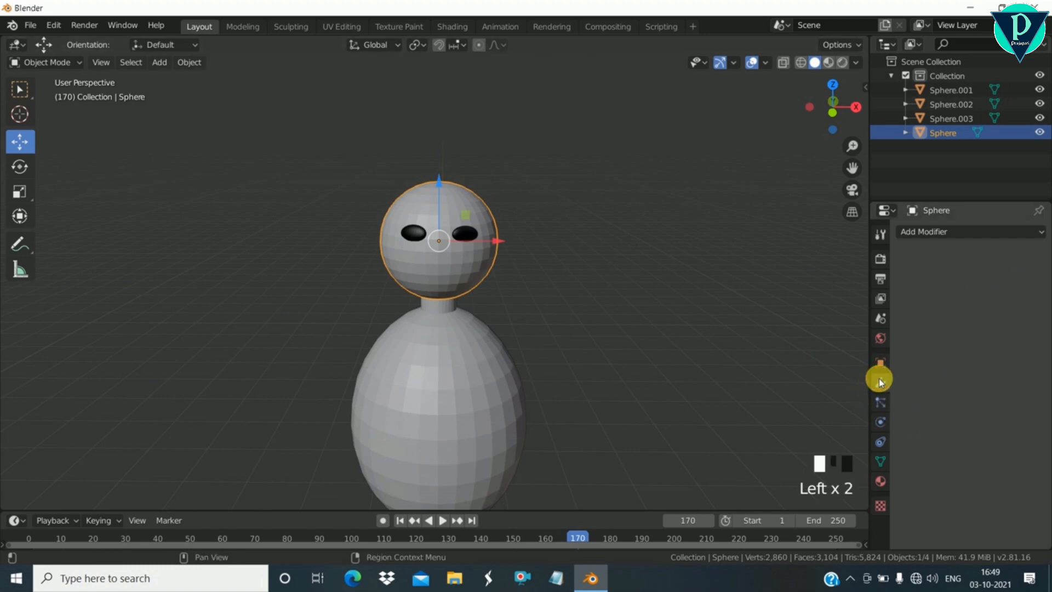
{"action": "left_click", "coordinate": [978, 230]}
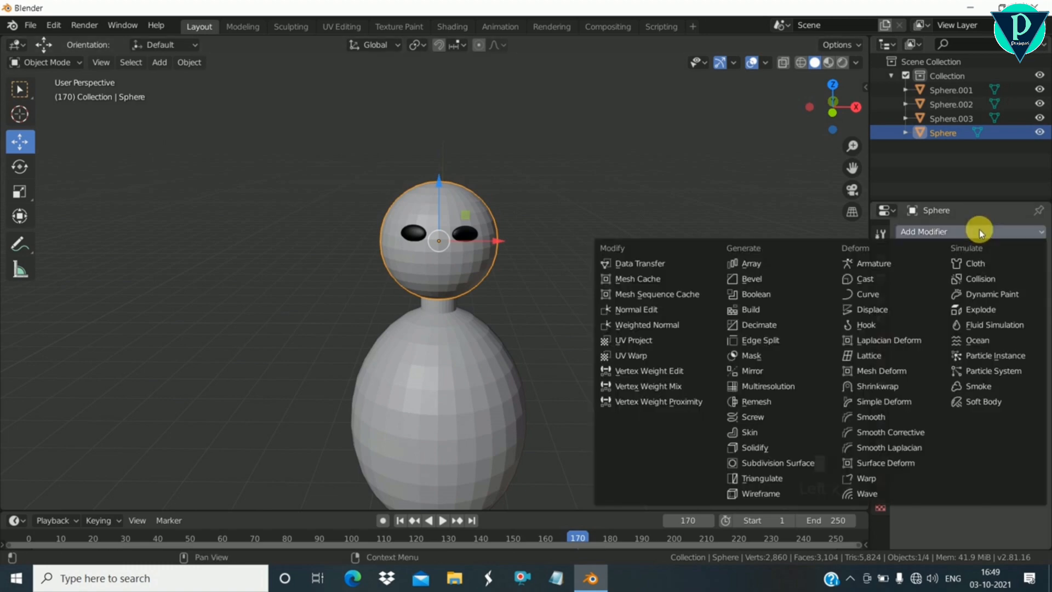
{"action": "left_click", "coordinate": [760, 464]}
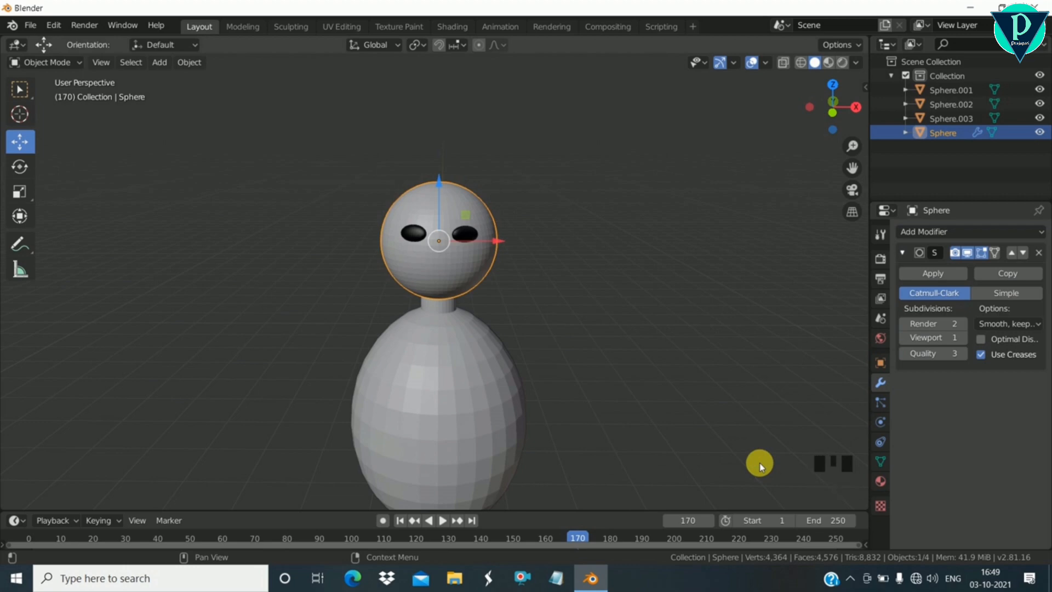
Set the viewport subdivisions of the head's Subdivision Surface modifier to 5.
{"action": "left_click", "coordinate": [966, 340]}
{"action": "left_click", "coordinate": [966, 340]}
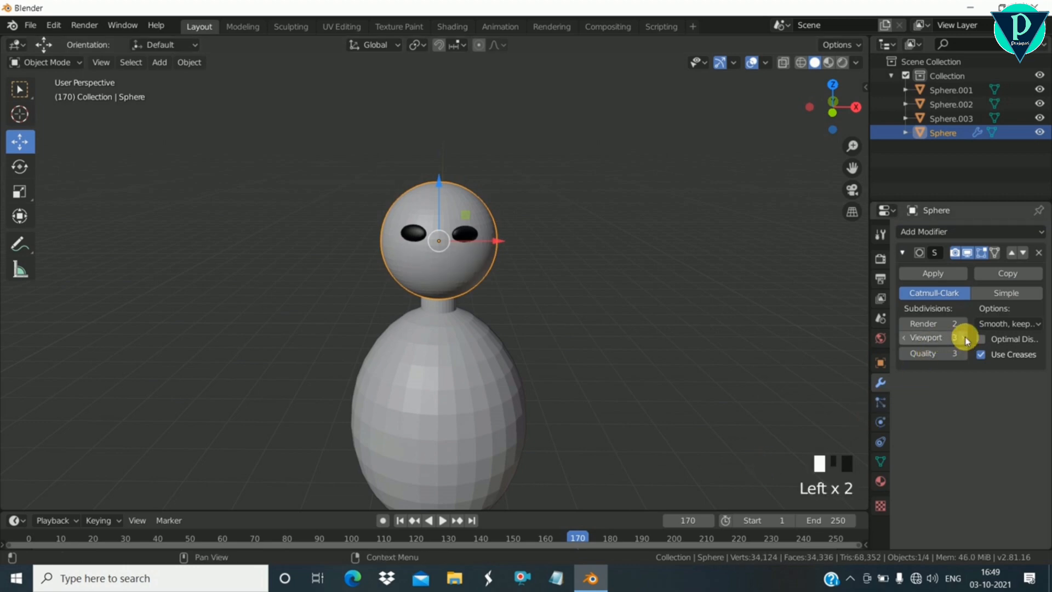
{"action": "left_click", "coordinate": [966, 340]}
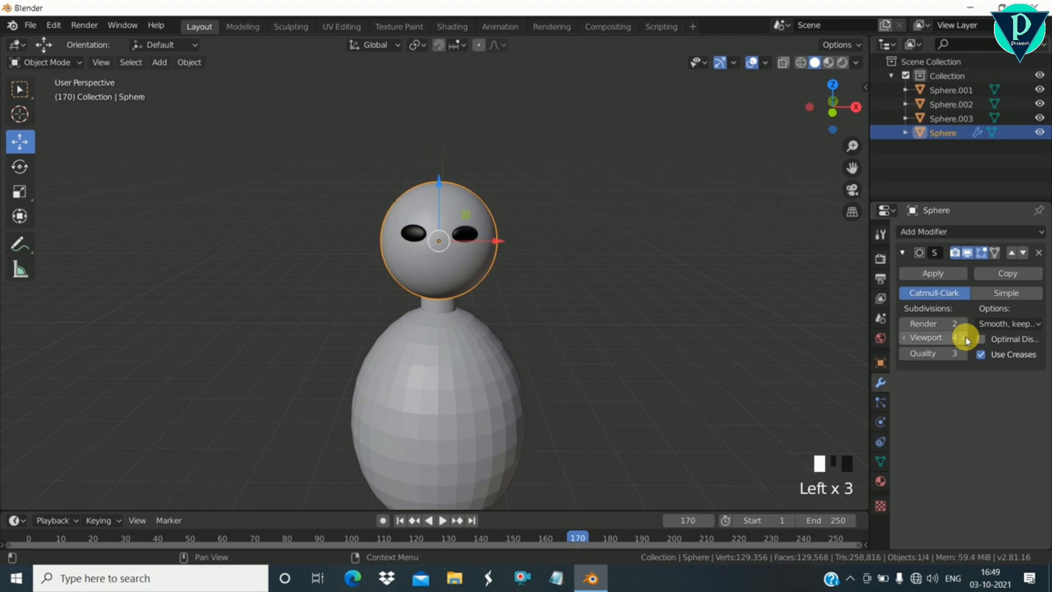
{"action": "left_click", "coordinate": [965, 337]}
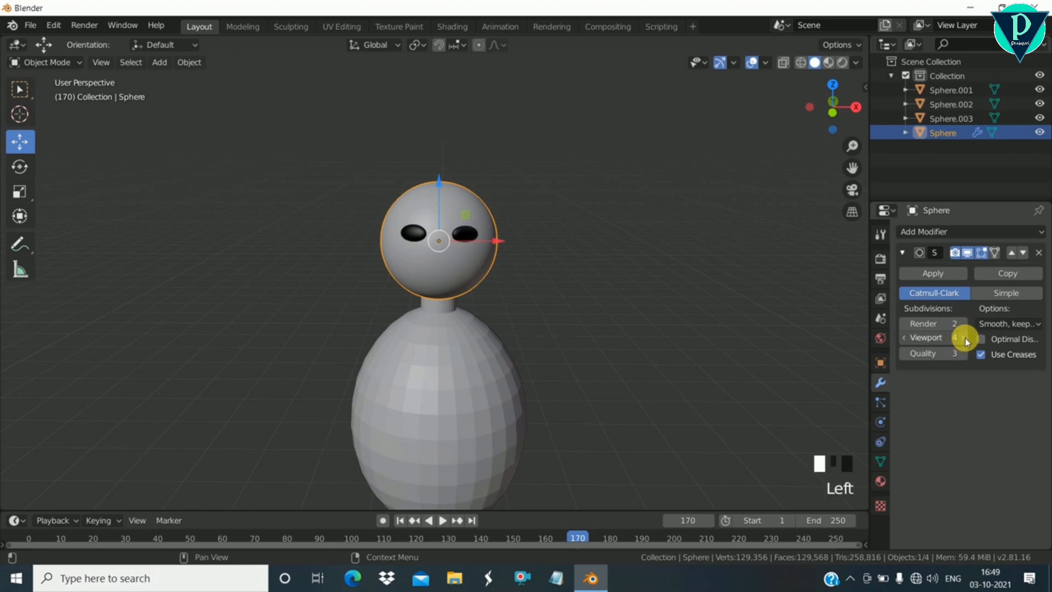
{"action": "left_click", "coordinate": [964, 338]}
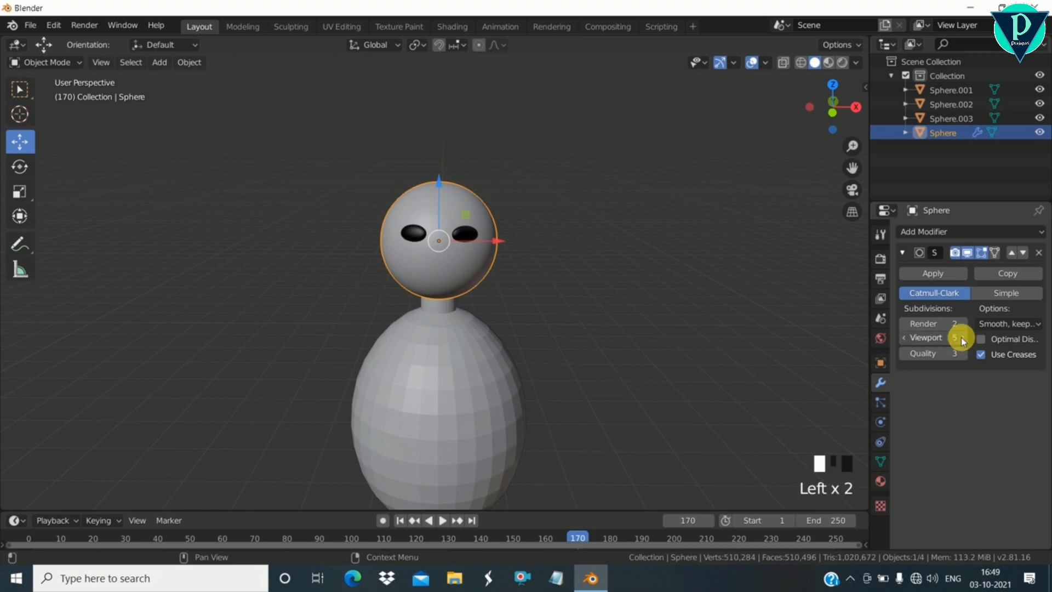
{"action": "left_click", "coordinate": [902, 338]}
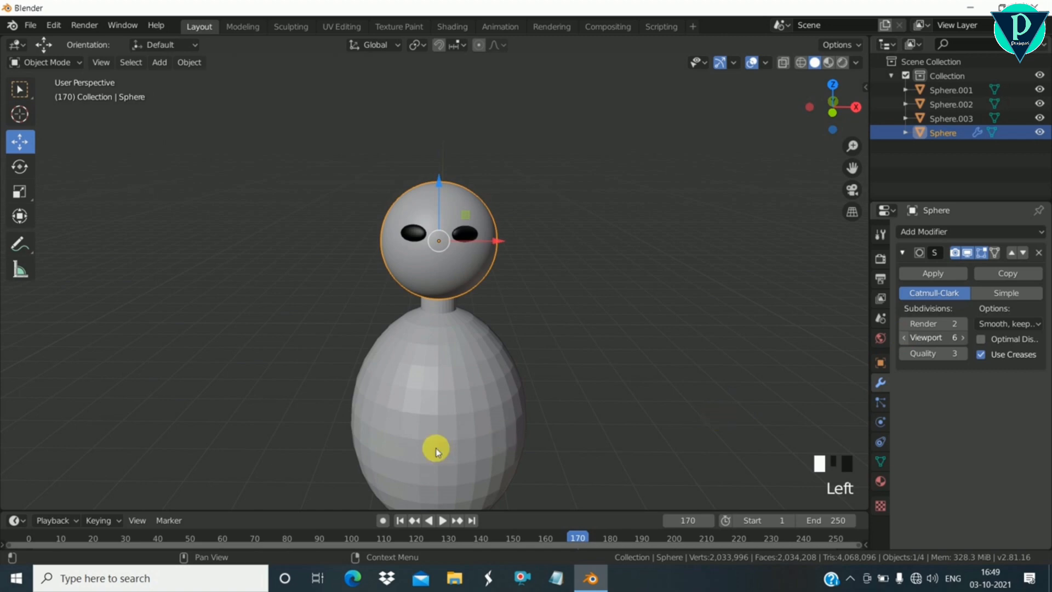
Add a Subdivision Surface modifier to the egg-shaped body with the viewport subdivisions set to 5.
{"action": "left_click", "coordinate": [441, 393]}
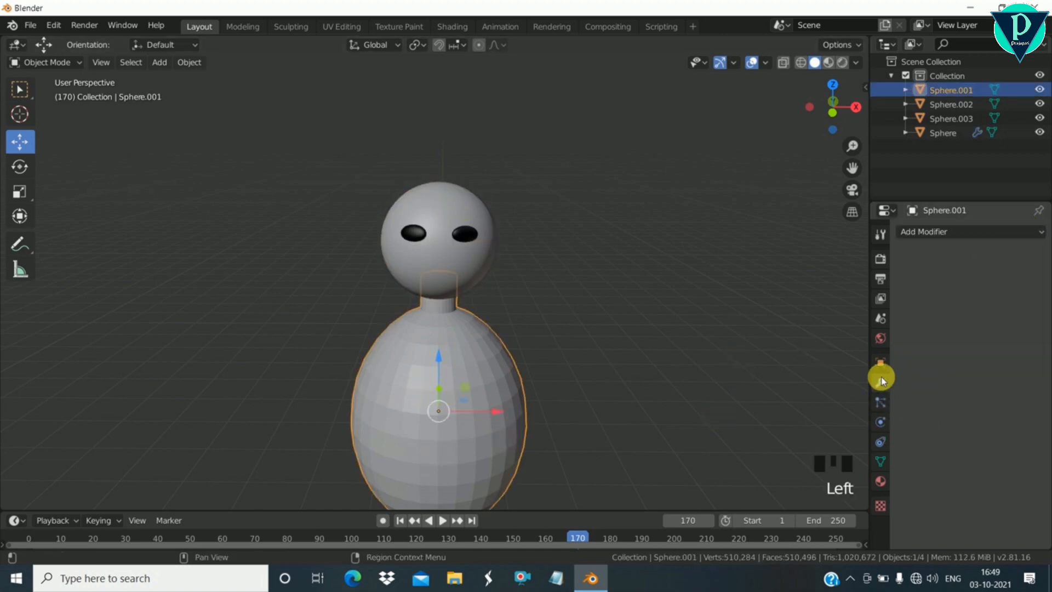
{"action": "left_click", "coordinate": [994, 231]}
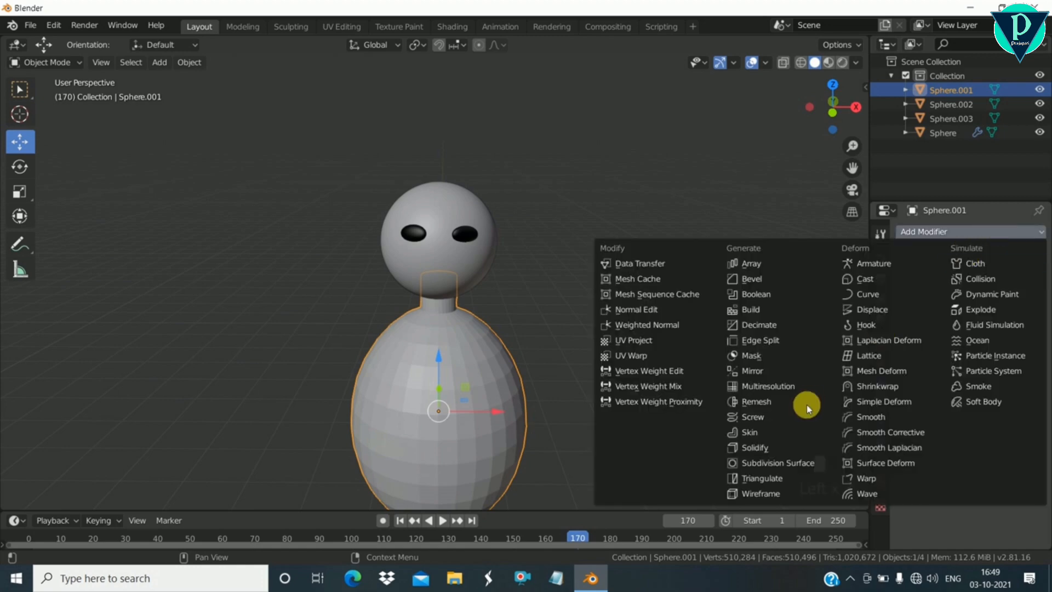
{"action": "left_click", "coordinate": [768, 462]}
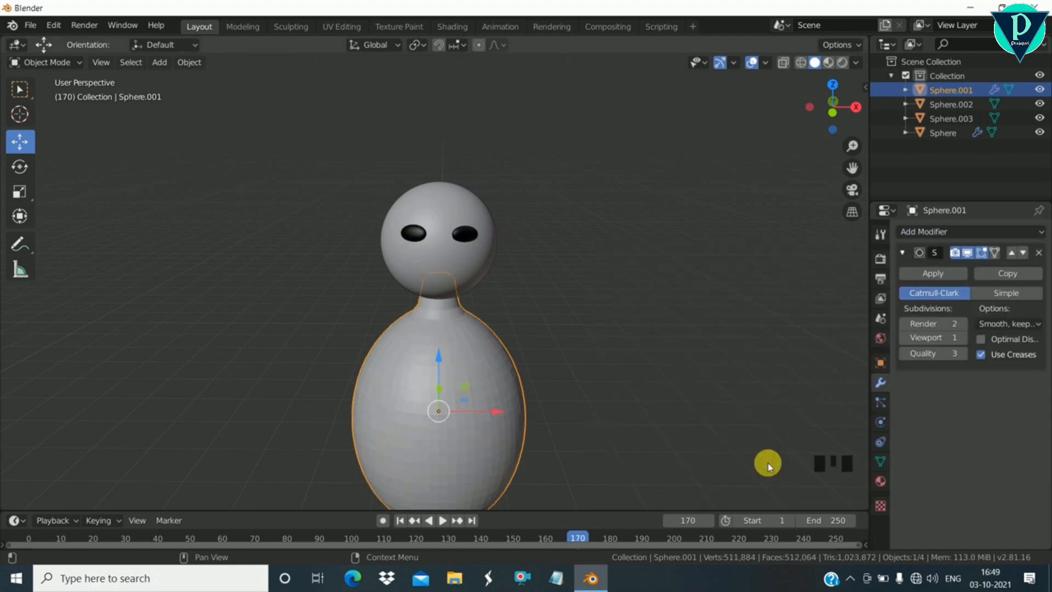
{"action": "left_click", "coordinate": [965, 338]}
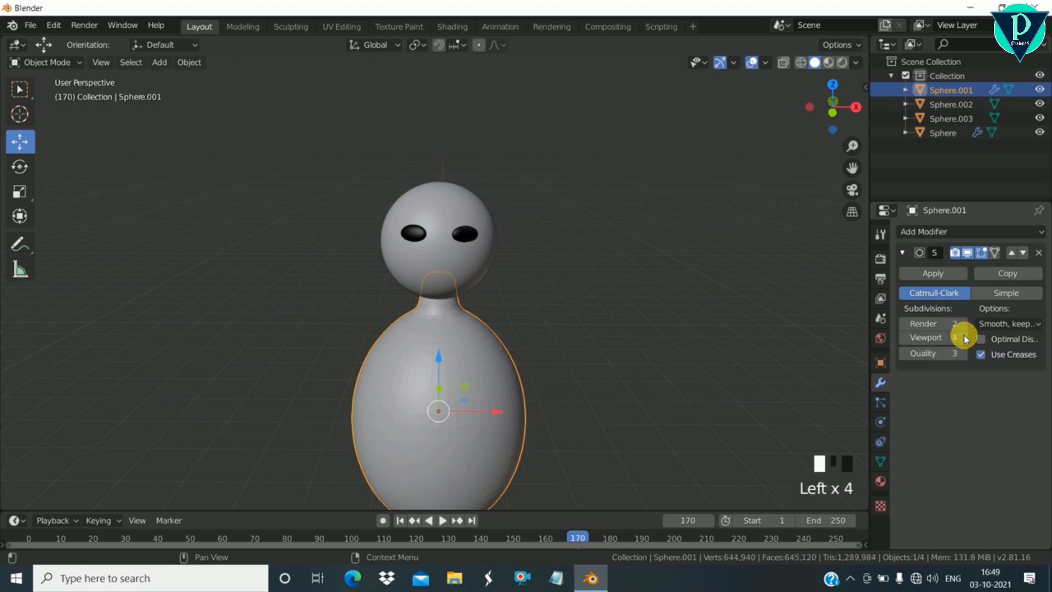
{"action": "left_click", "coordinate": [965, 338]}
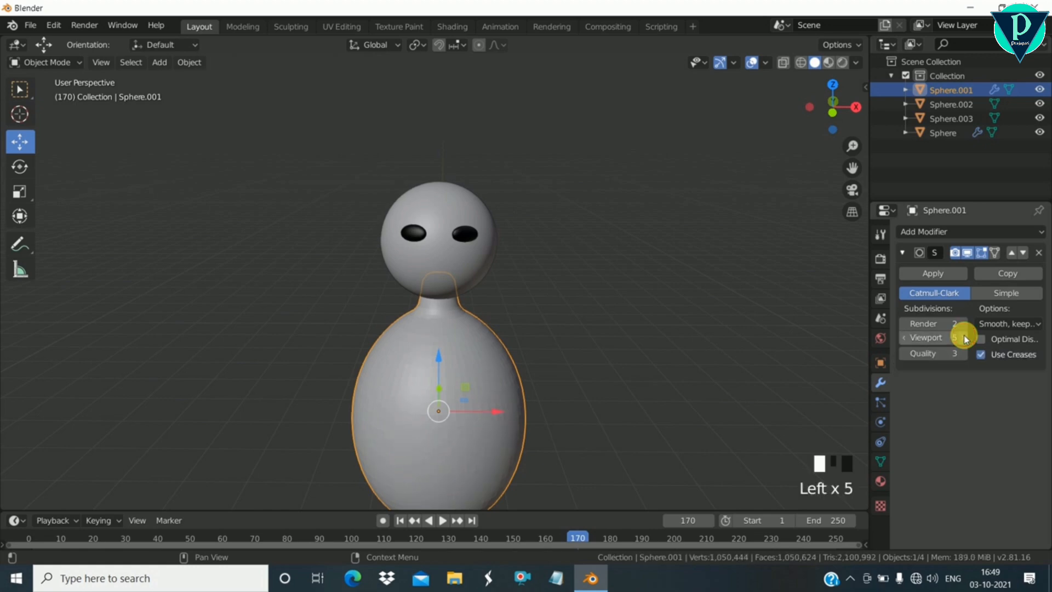
Deselect the body and add a plane mesh at the 3D cursor below the figure.
{"action": "left_click", "coordinate": [581, 388]}
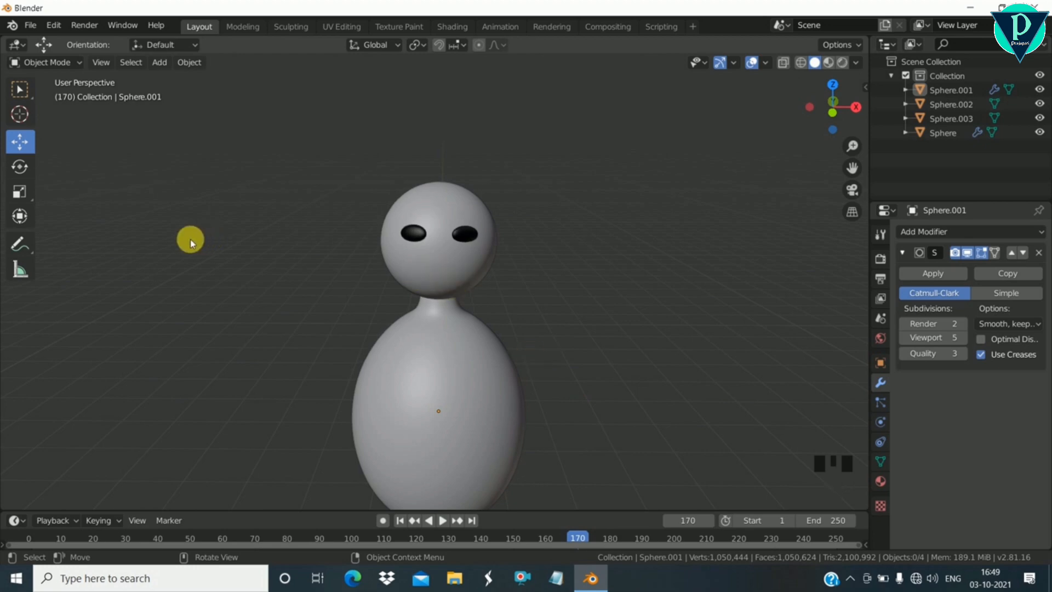
{"action": "scroll", "coordinate": [265, 323], "scroll_direction": "down", "scroll_amount": 5}
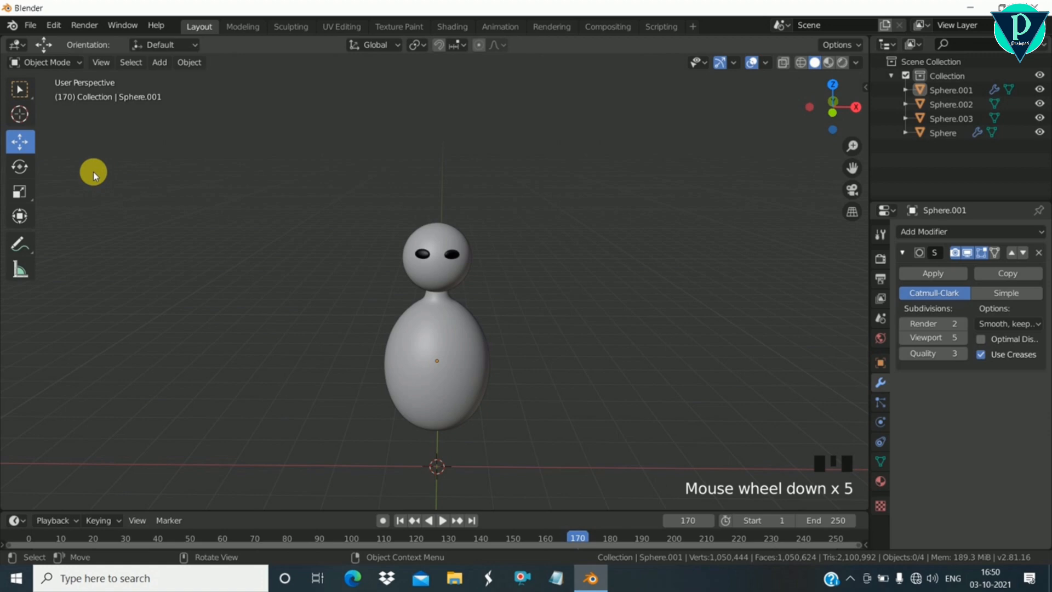
{"action": "key", "text": "shift+a"}
{"action": "mouse_move", "coordinate": [93, 172]}
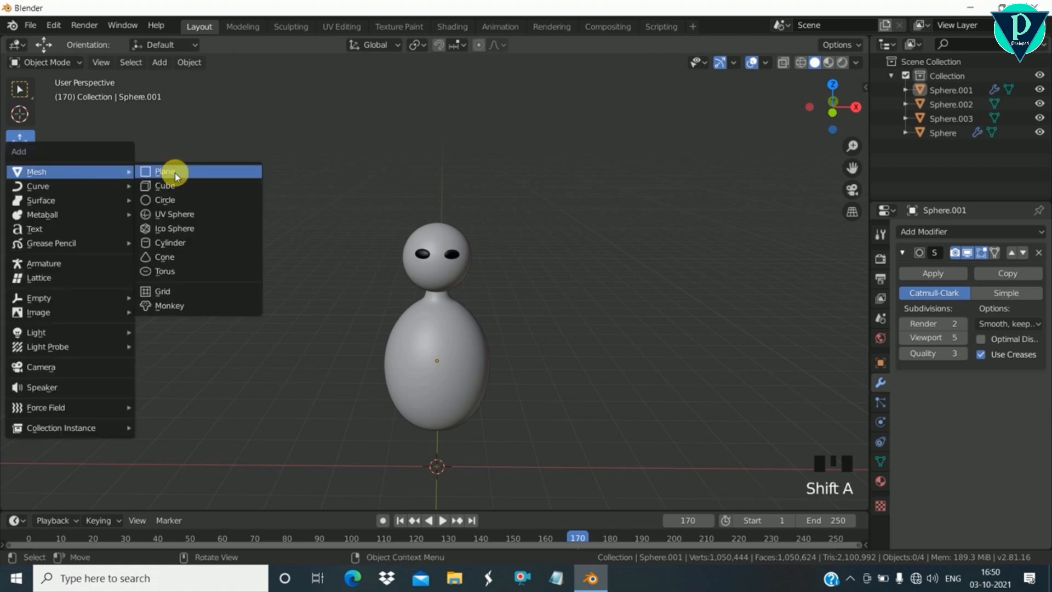
{"action": "left_click", "coordinate": [177, 176]}
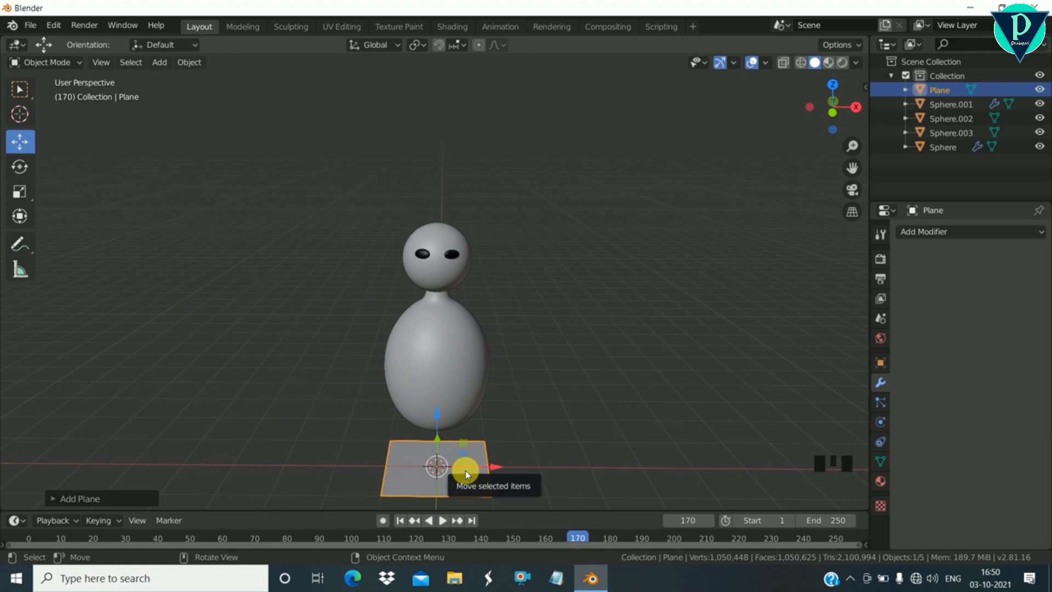
Move the plane up beside the head in the front view, and forward along Y in front of the face.
{"action": "key", "text": "KP_1"}
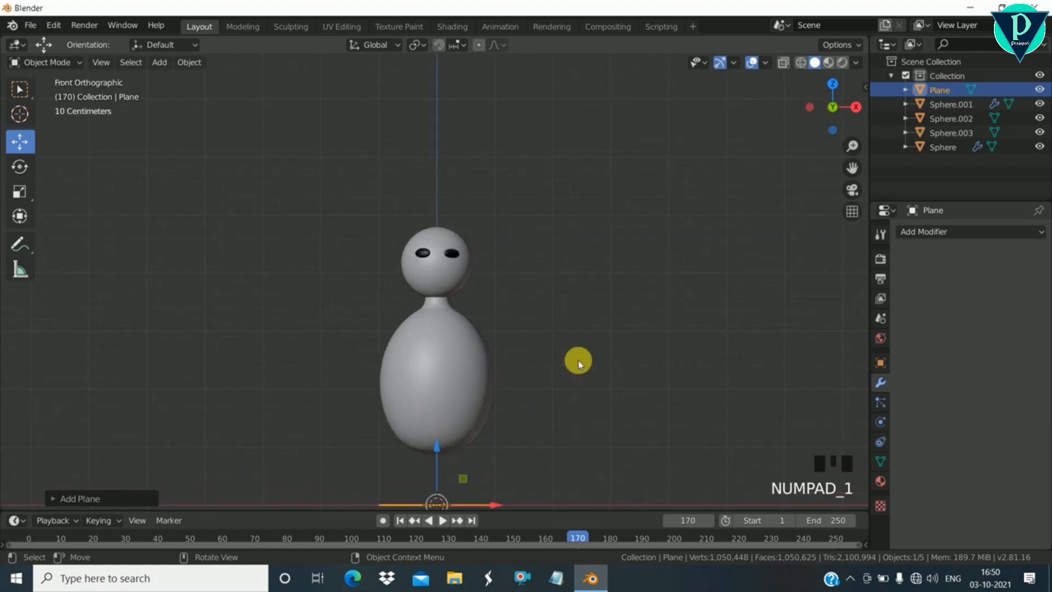
{"action": "key", "text": "g"}
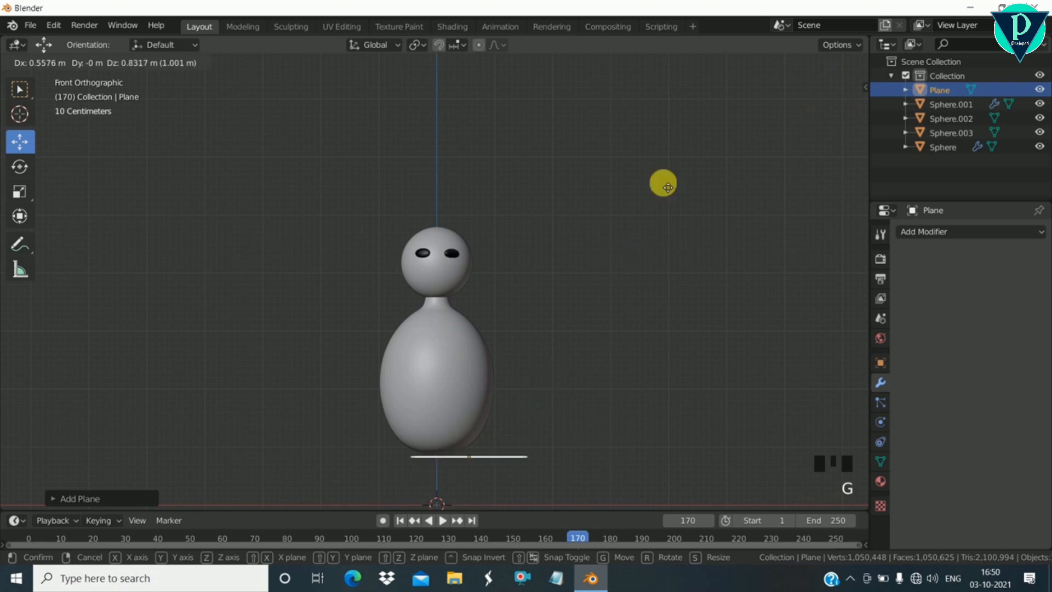
{"action": "left_click", "coordinate": [632, 186]}
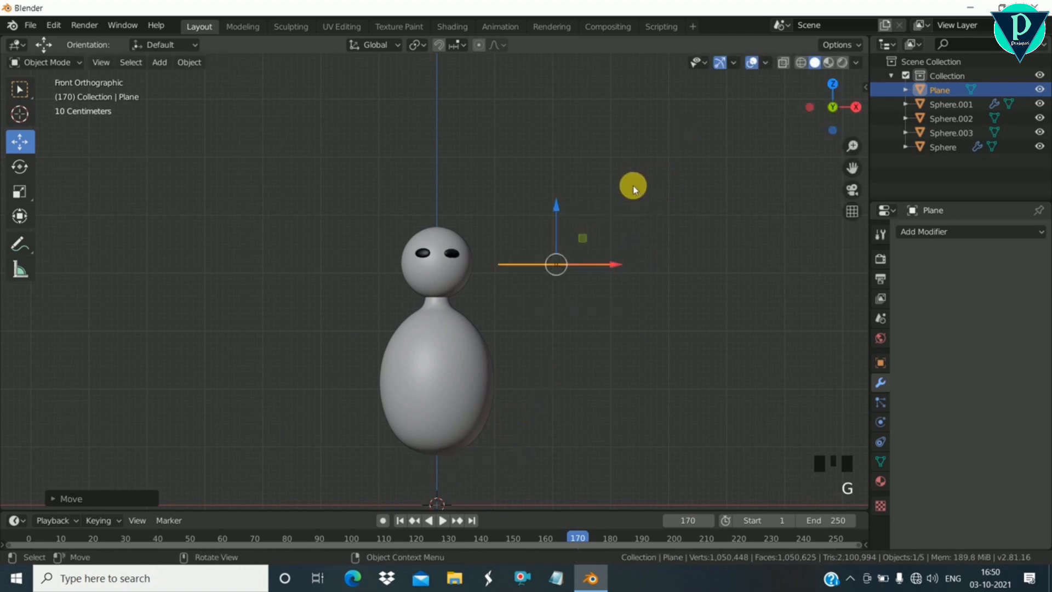
{"action": "key", "text": "KP_1"}
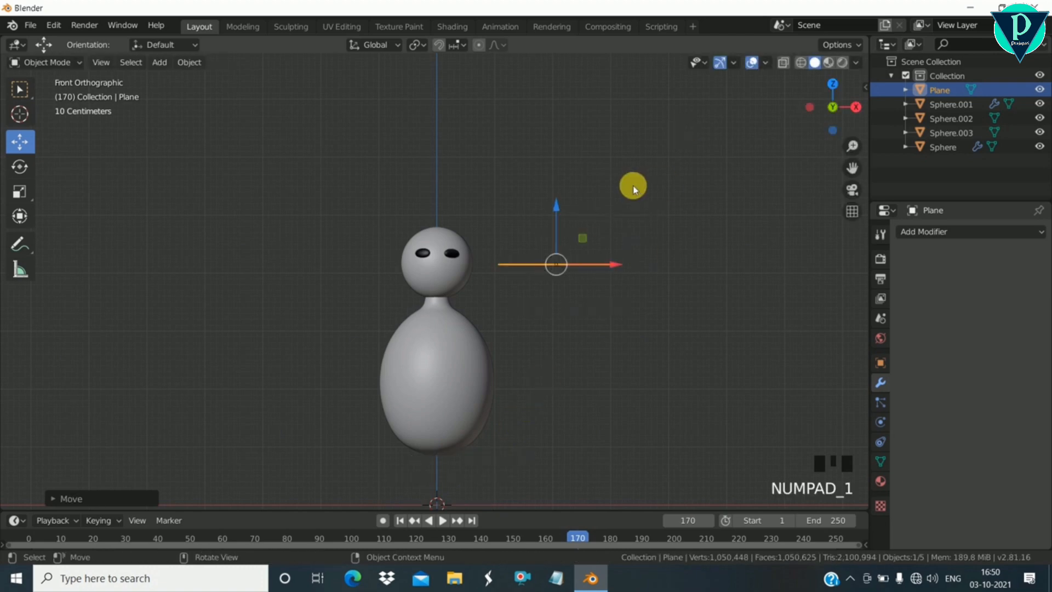
{"action": "key", "text": "KP_3"}
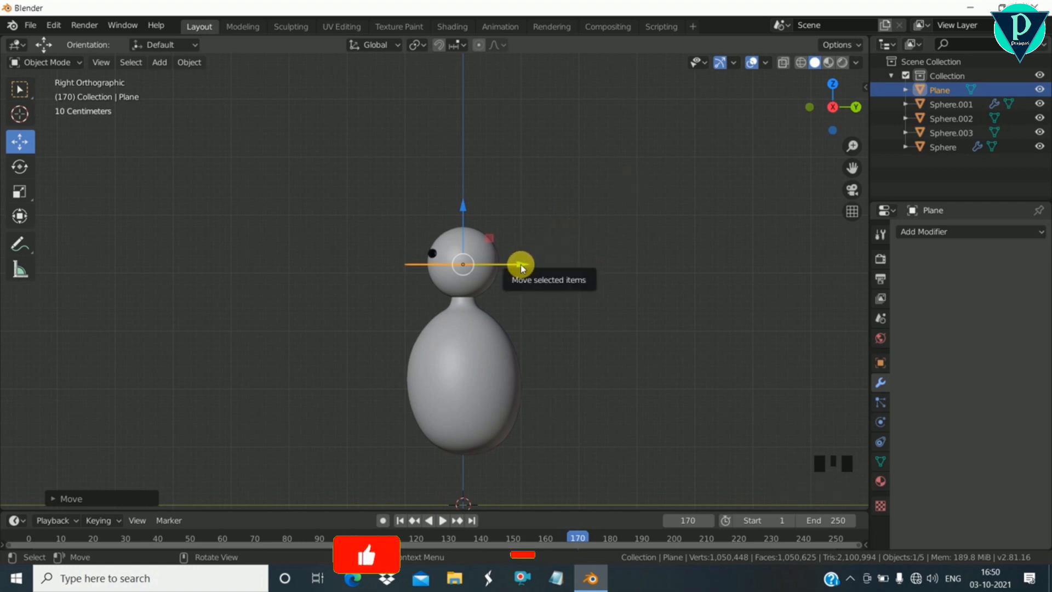
{"action": "left_click_drag", "start_coordinate": [520, 264], "coordinate": [400, 272]}
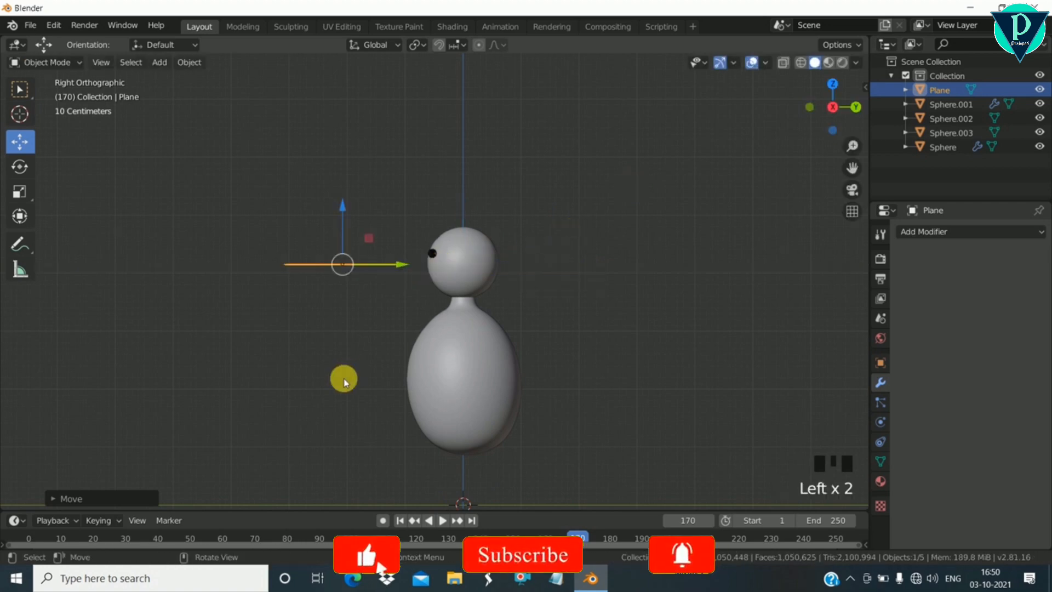
Scale the plane down uniformly to a small square beside the head.
{"action": "middle_click_drag", "start_coordinate": [343, 375], "coordinate": [700, 455]}
{"action": "key", "text": "s"}
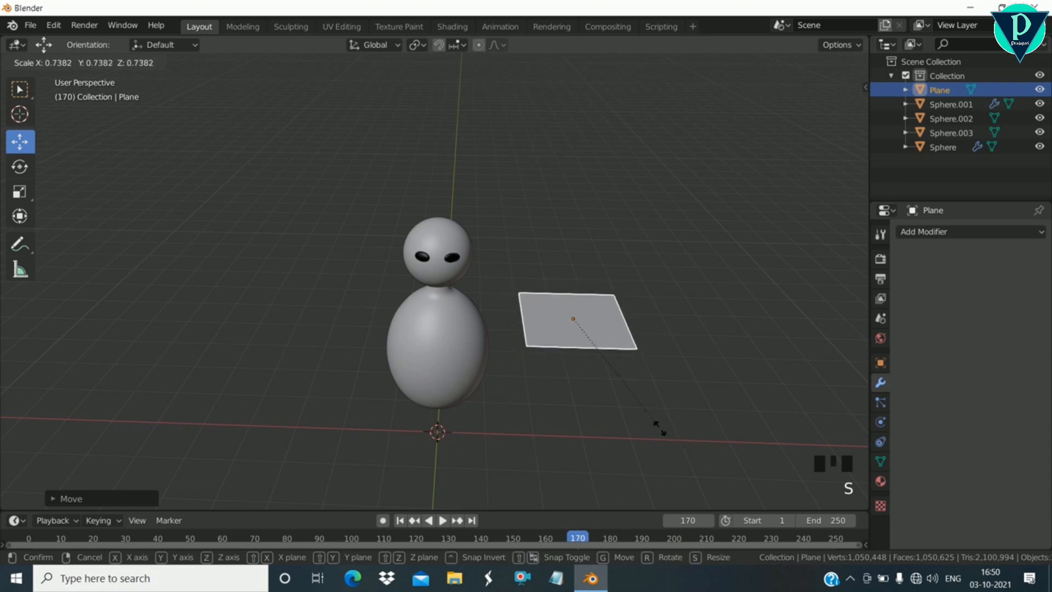
{"action": "left_click", "coordinate": [598, 362]}
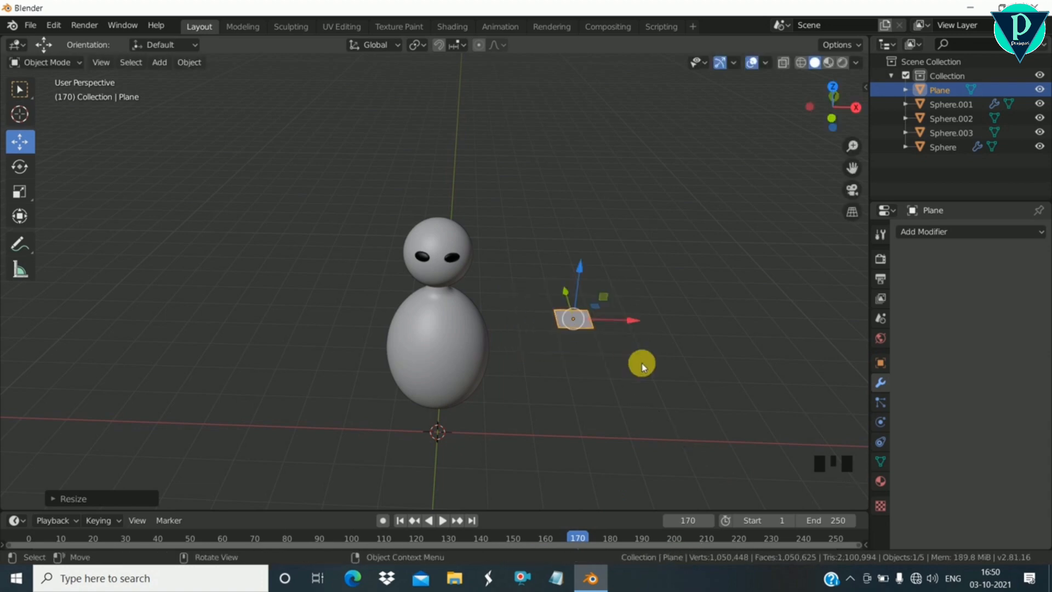
Rotate the plane about the X axis so it stands tilted with its upper edge leaning forward.
{"action": "middle_click_drag", "start_coordinate": [683, 369], "coordinate": [583, 343]}
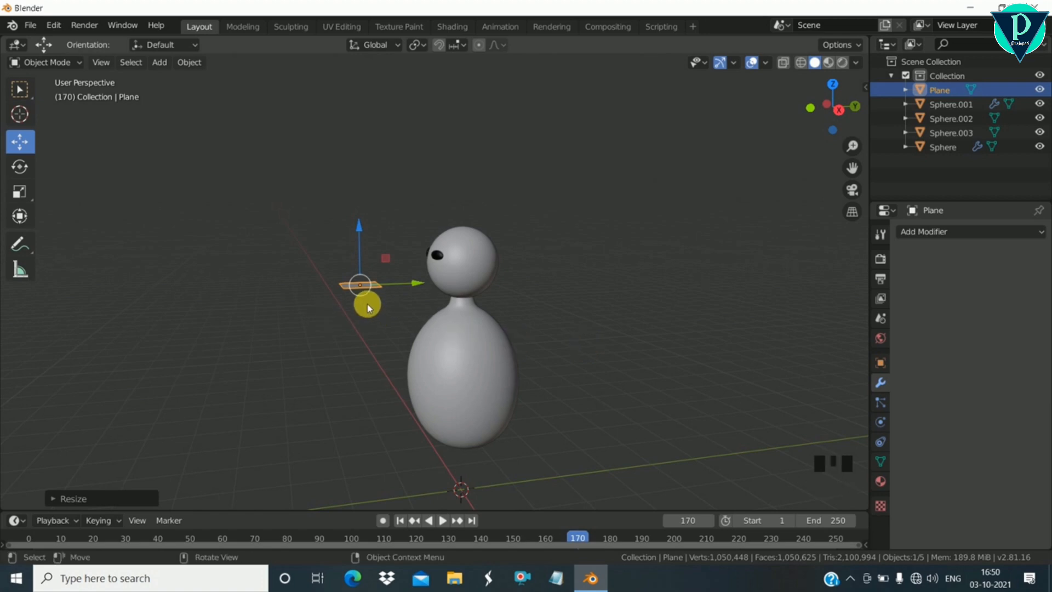
{"action": "left_click", "coordinate": [20, 166]}
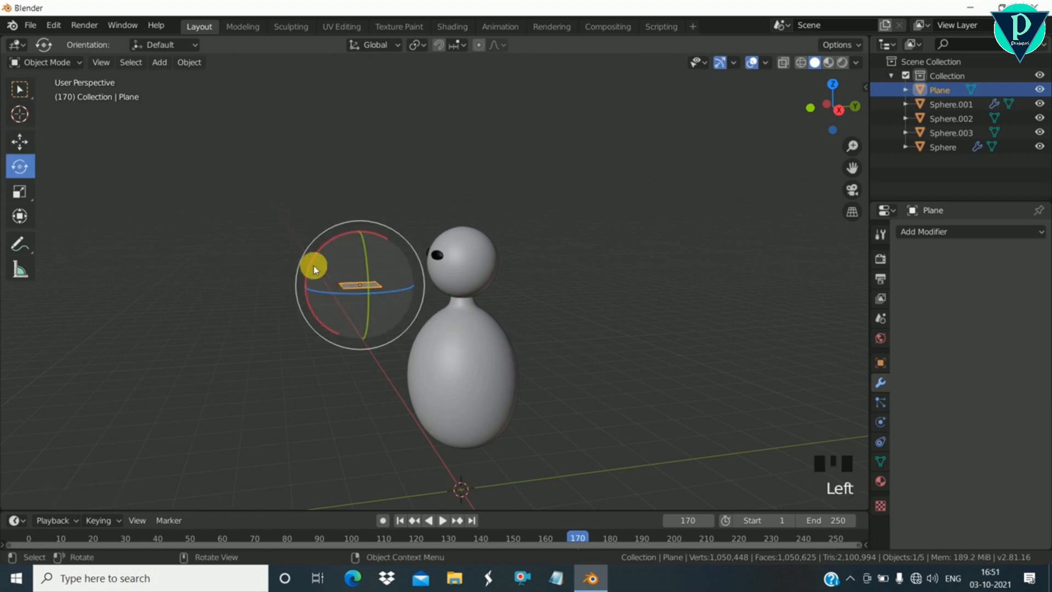
{"action": "left_click_drag", "start_coordinate": [321, 248], "coordinate": [354, 318]}
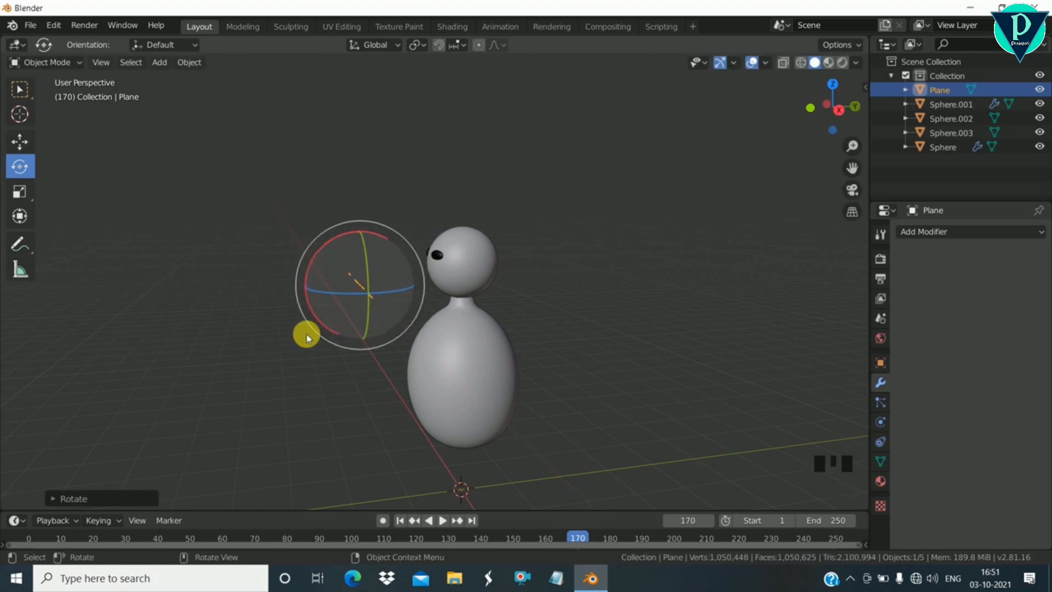
{"action": "left_click", "coordinate": [246, 351]}
{"action": "middle_click_drag", "start_coordinate": [246, 352], "coordinate": [350, 345]}
{"action": "left_click", "coordinate": [552, 271]}
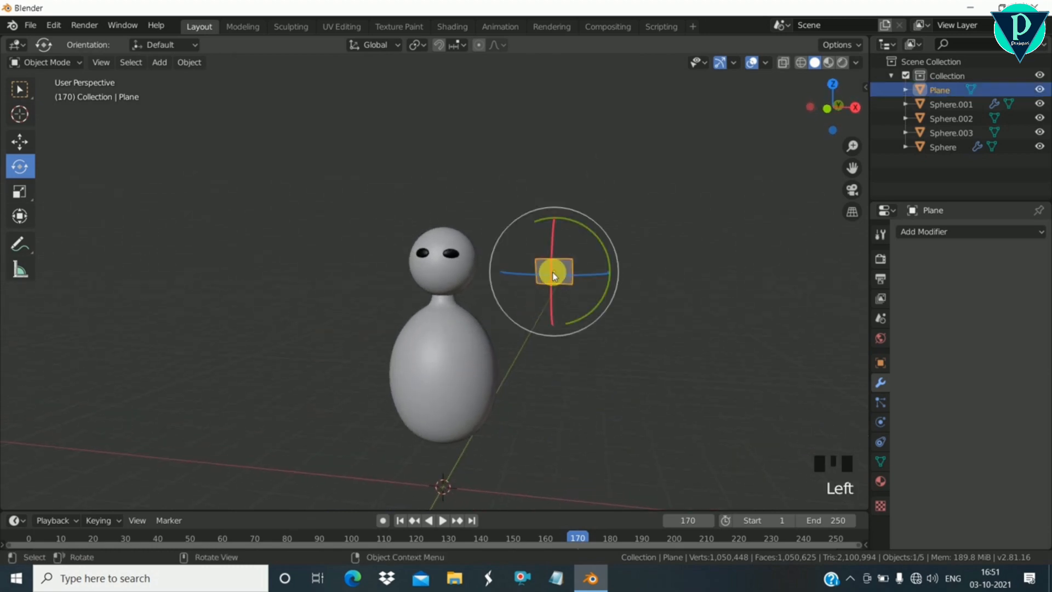
Stretch the plane along the X axis to about four times its width, making a long strip.
{"action": "left_click", "coordinate": [20, 89]}
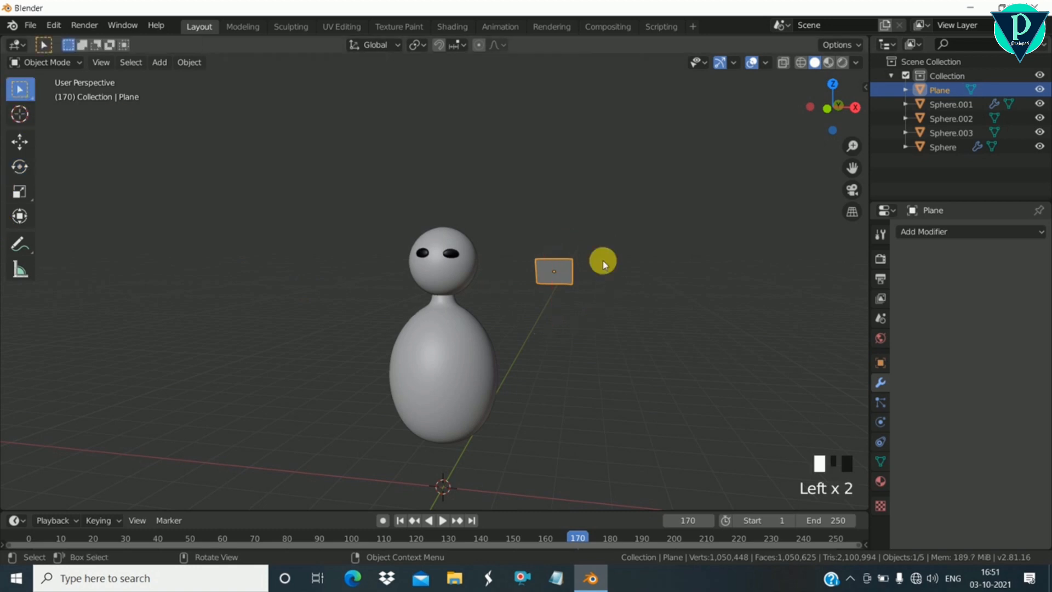
{"action": "key", "text": "s"}
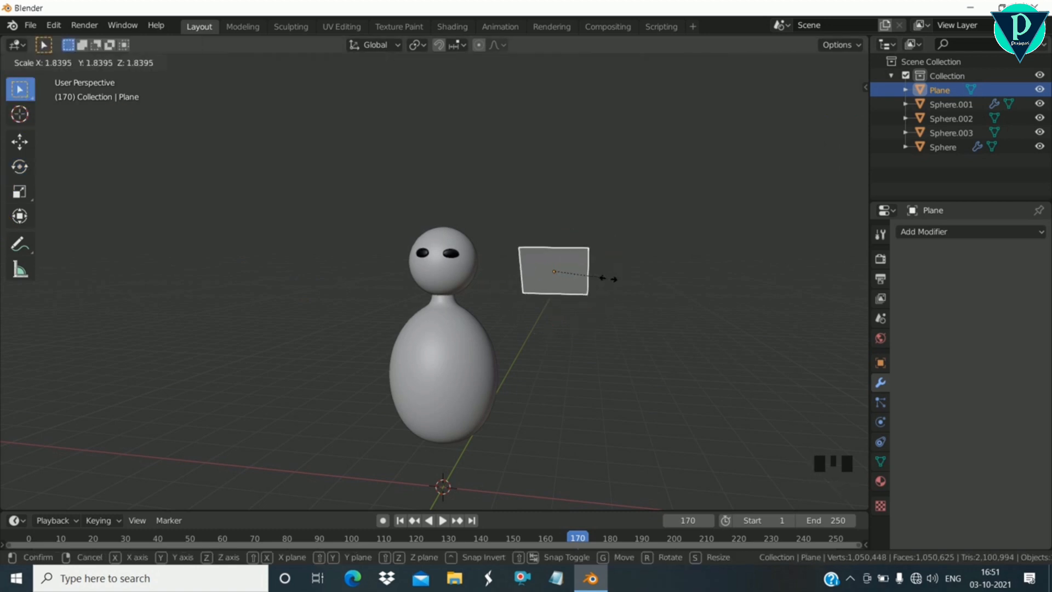
{"action": "key", "text": "z"}
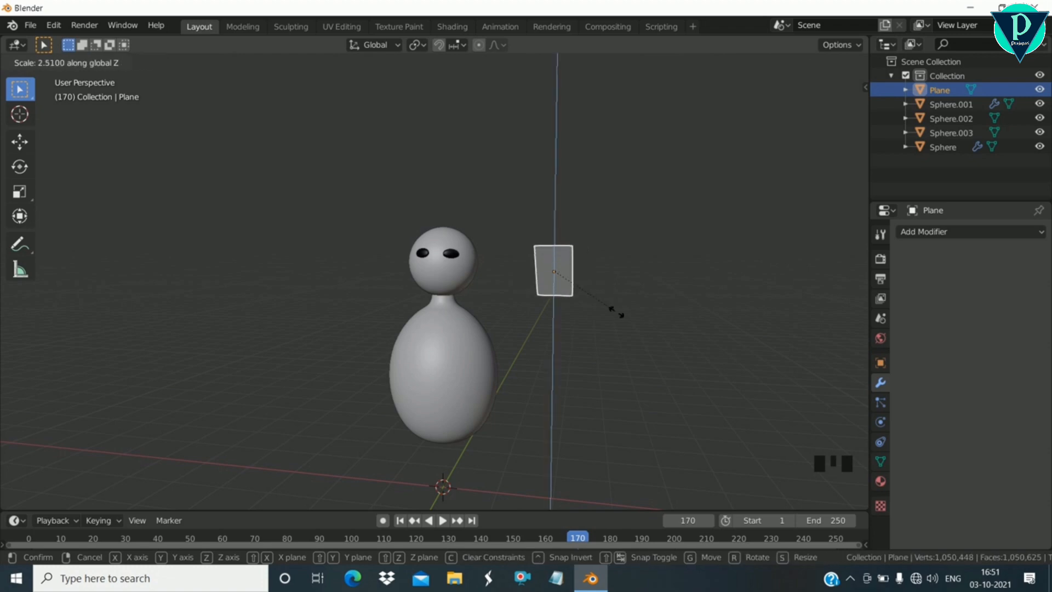
{"action": "key", "text": "x"}
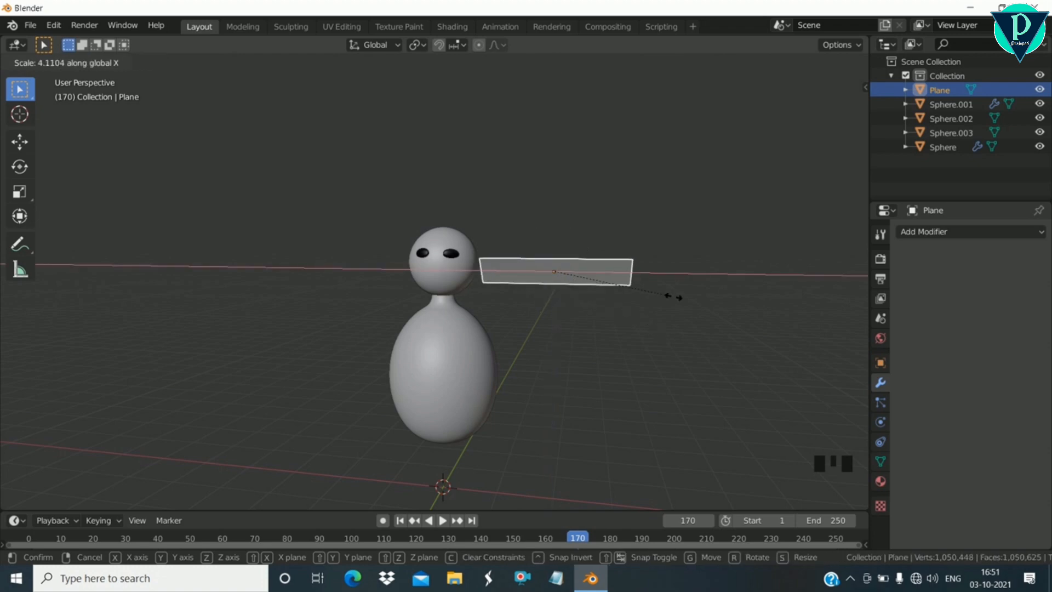
{"action": "left_click", "coordinate": [685, 299]}
{"action": "middle_click_drag", "start_coordinate": [635, 317], "coordinate": [675, 318]}
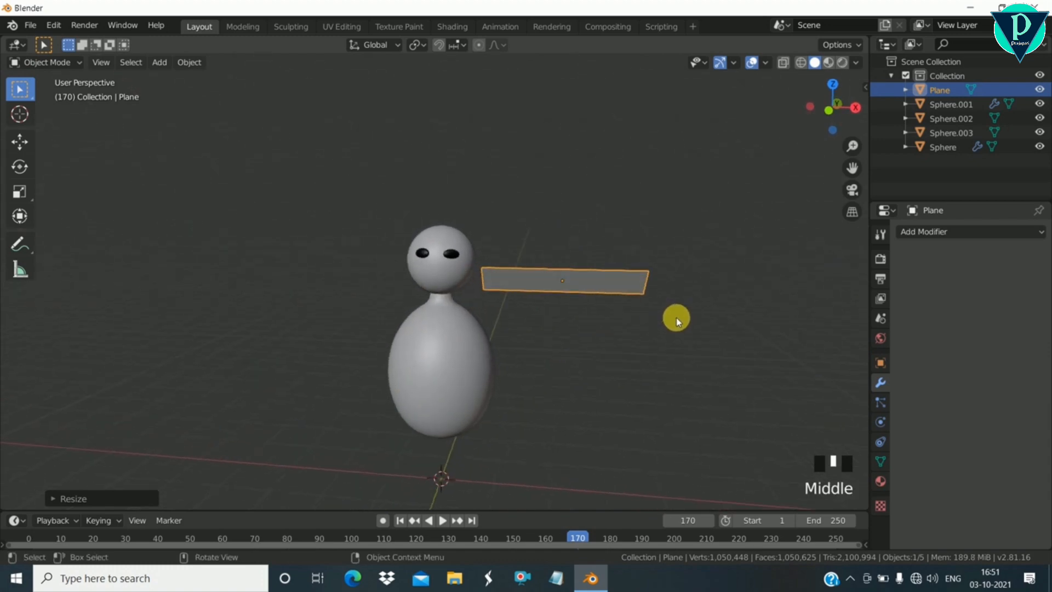
Scale the strip down uniformly to mouth size and centre it below the eyes in the front view.
{"action": "key", "text": "s"}
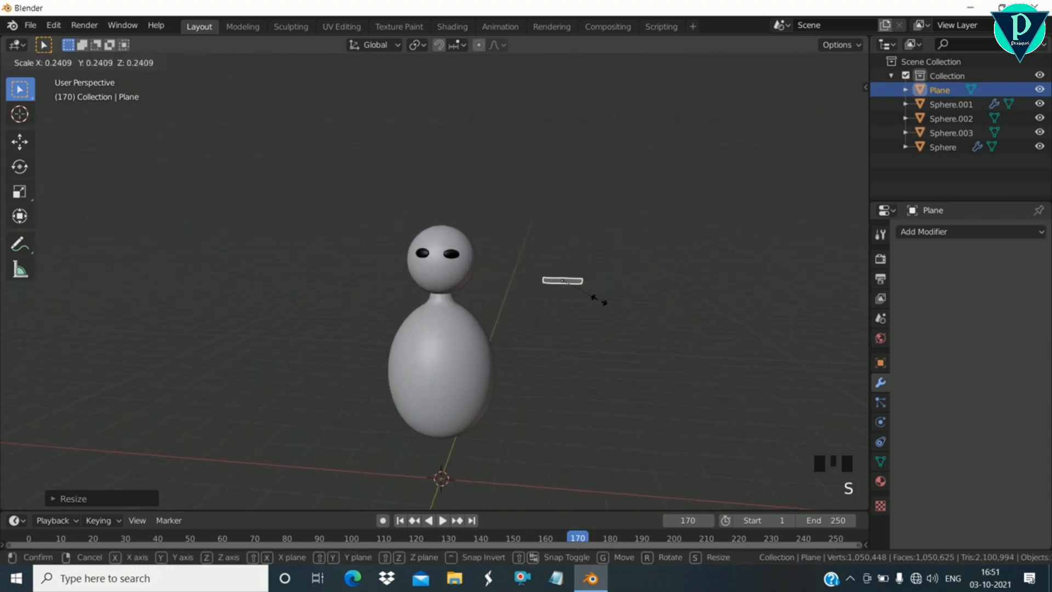
{"action": "left_click", "coordinate": [592, 299]}
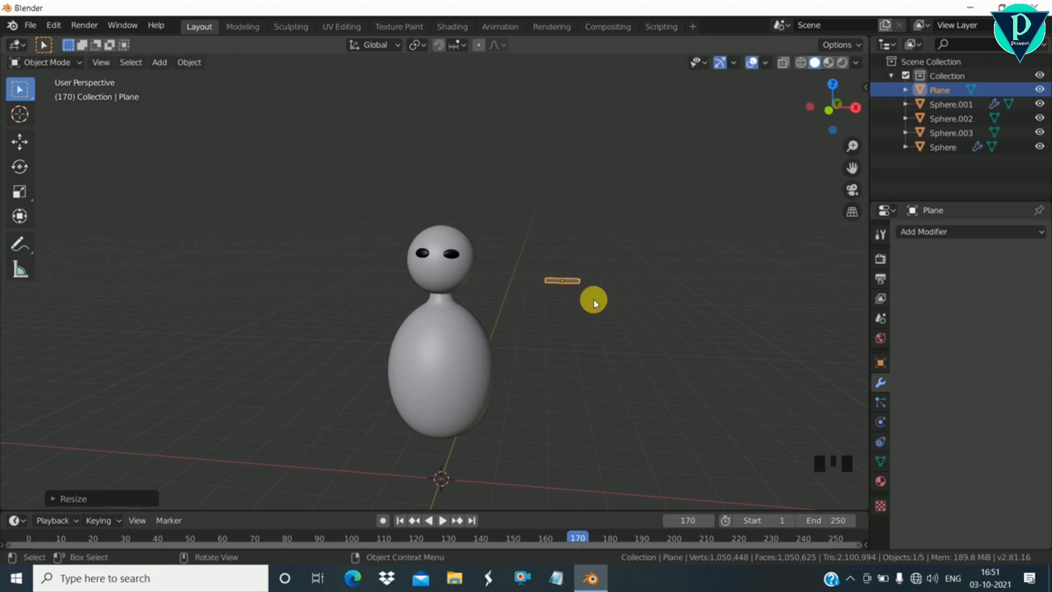
{"action": "key", "text": "KP_1"}
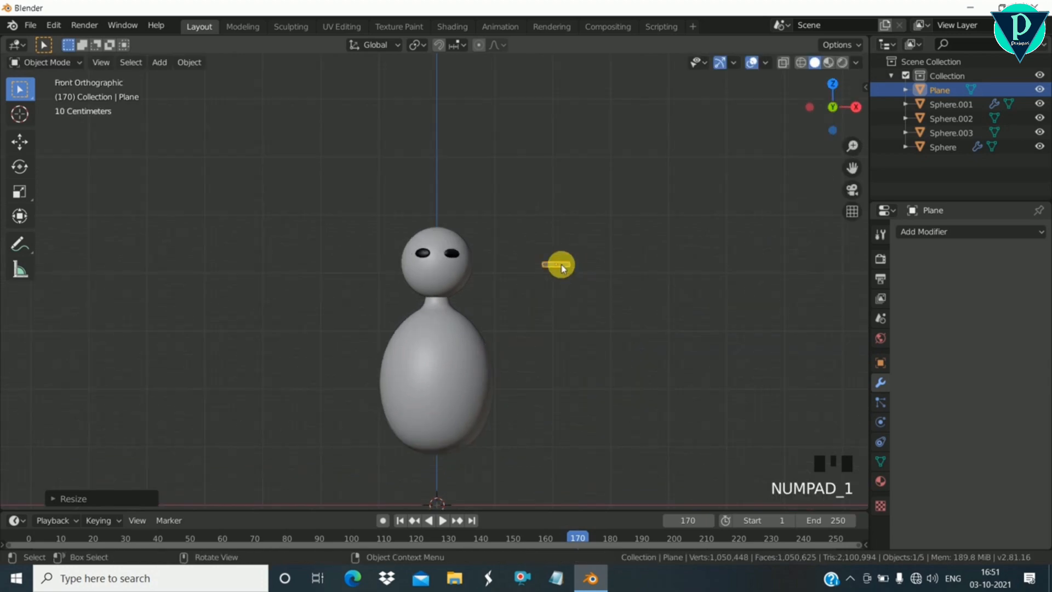
{"action": "key", "text": "g"}
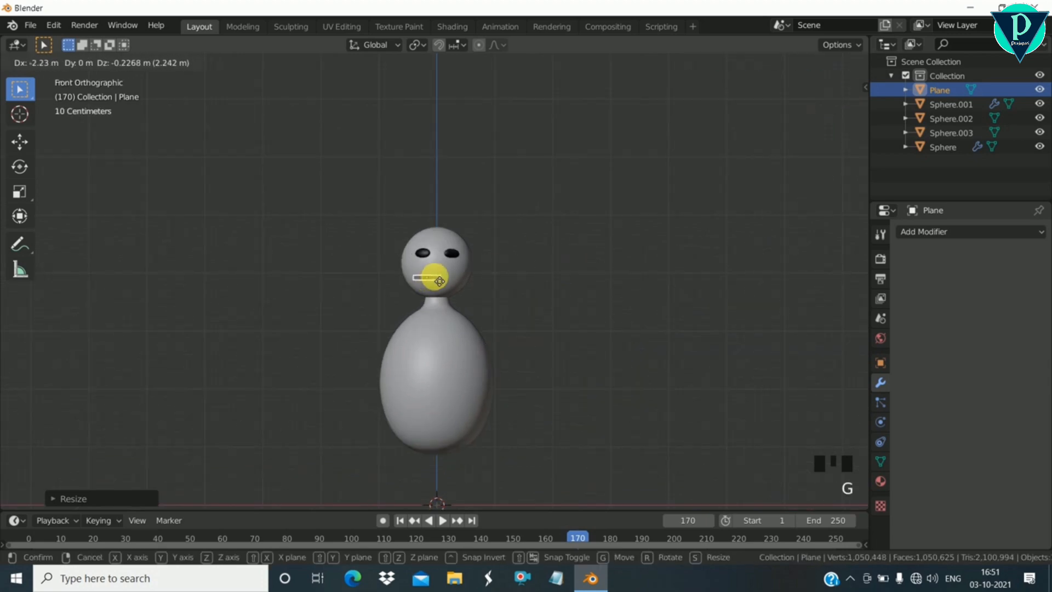
{"action": "left_click", "coordinate": [440, 276]}
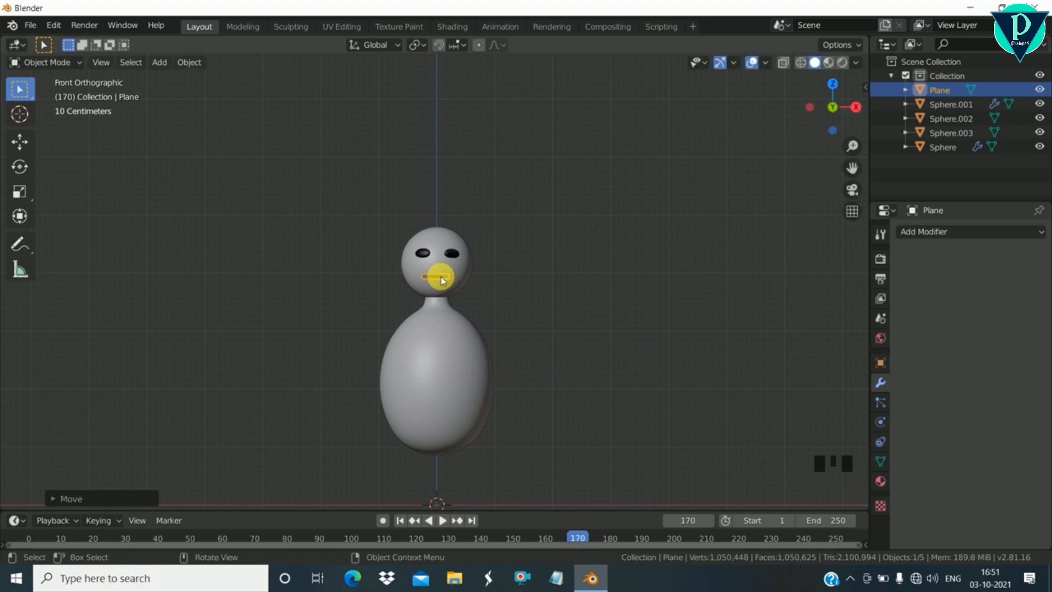
Move the mouth strip back along the Y axis to the front surface of the head in the right view.
{"action": "middle_click_drag", "start_coordinate": [487, 317], "coordinate": [488, 413]}
{"action": "left_click", "coordinate": [19, 142]}
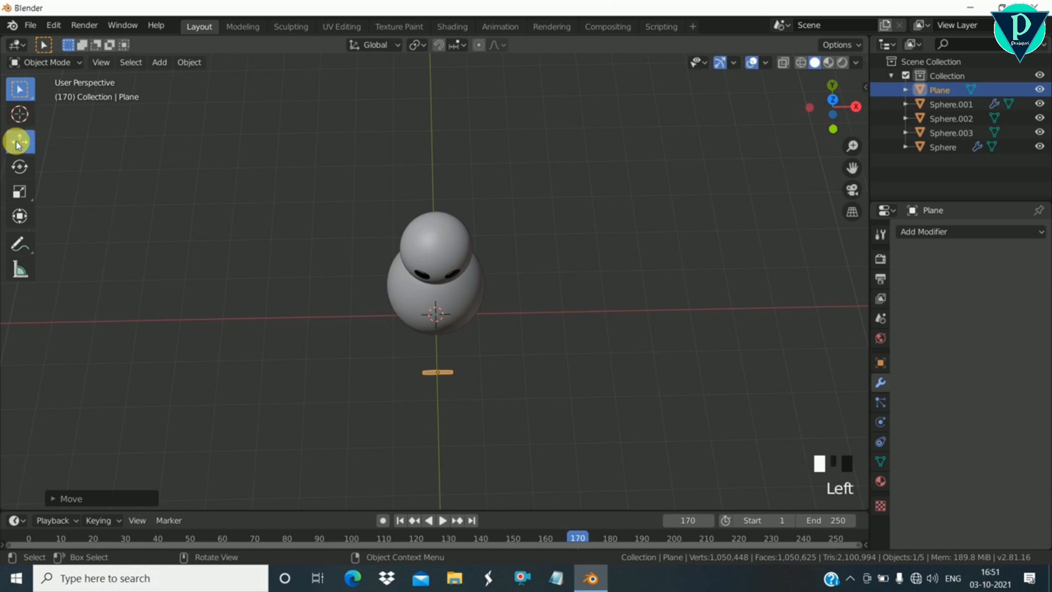
{"action": "key", "text": "KP_3"}
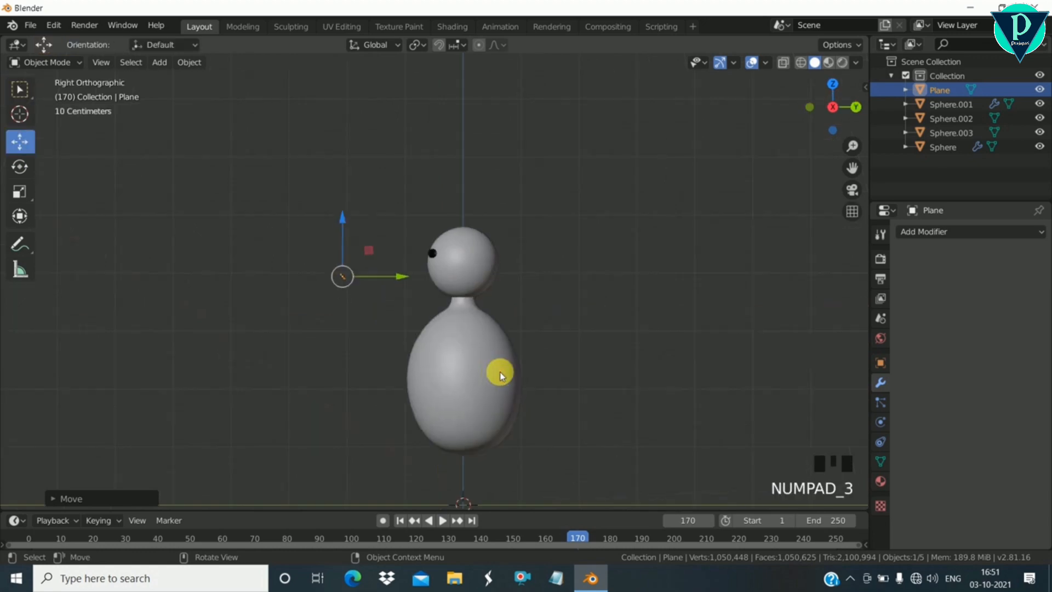
{"action": "left_click_drag", "start_coordinate": [387, 280], "coordinate": [472, 275]}
Check the mouth strip against the head up close and move it slightly along Y towards the head's surface.
{"action": "middle_click_drag", "start_coordinate": [376, 301], "coordinate": [497, 368]}
{"action": "scroll", "coordinate": [498, 369], "scroll_direction": "up", "scroll_amount": 4}
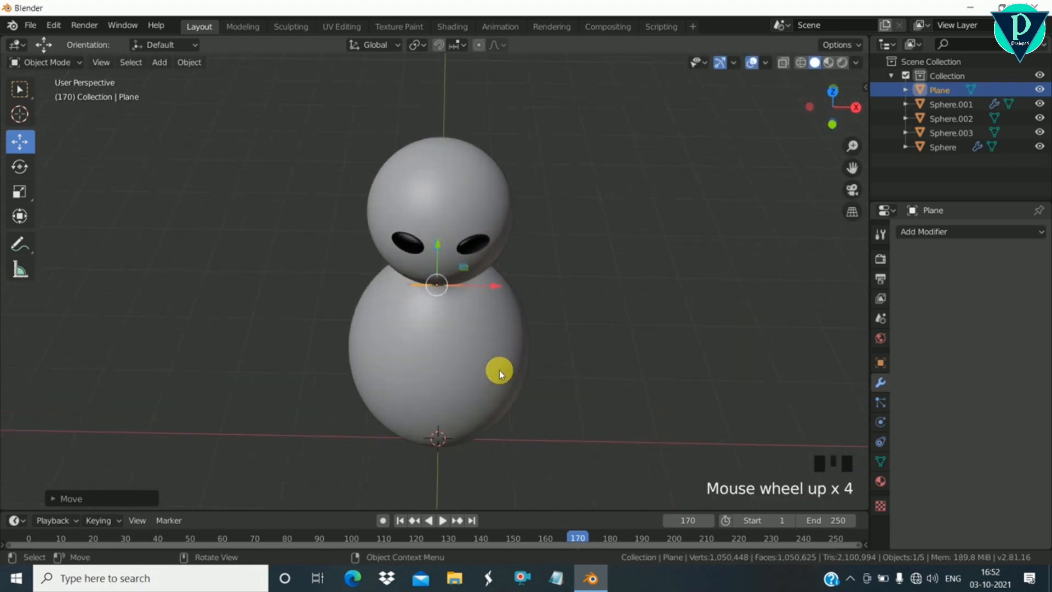
{"action": "scroll", "coordinate": [499, 370], "scroll_direction": "up", "scroll_amount": 3}
{"action": "middle_click_drag", "start_coordinate": [465, 331], "coordinate": [589, 272]}
{"action": "left_click", "coordinate": [589, 272]}
{"action": "scroll", "coordinate": [589, 272], "scroll_direction": "up", "scroll_amount": 6}
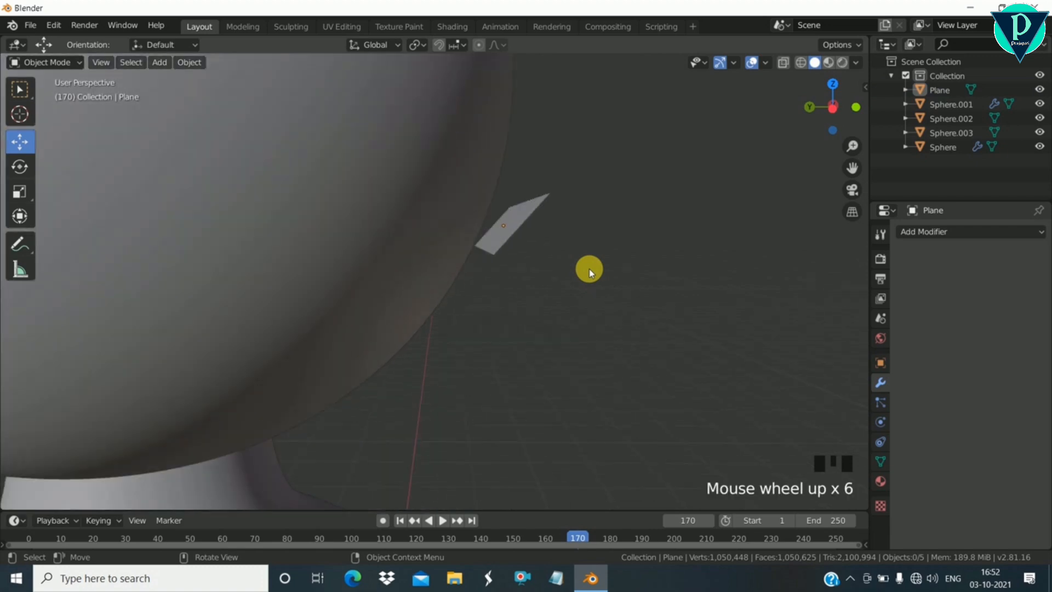
{"action": "scroll", "coordinate": [589, 273], "scroll_direction": "down", "scroll_amount": 1}
{"action": "middle_click_drag", "start_coordinate": [531, 271], "coordinate": [504, 254]}
{"action": "left_click", "coordinate": [493, 240]}
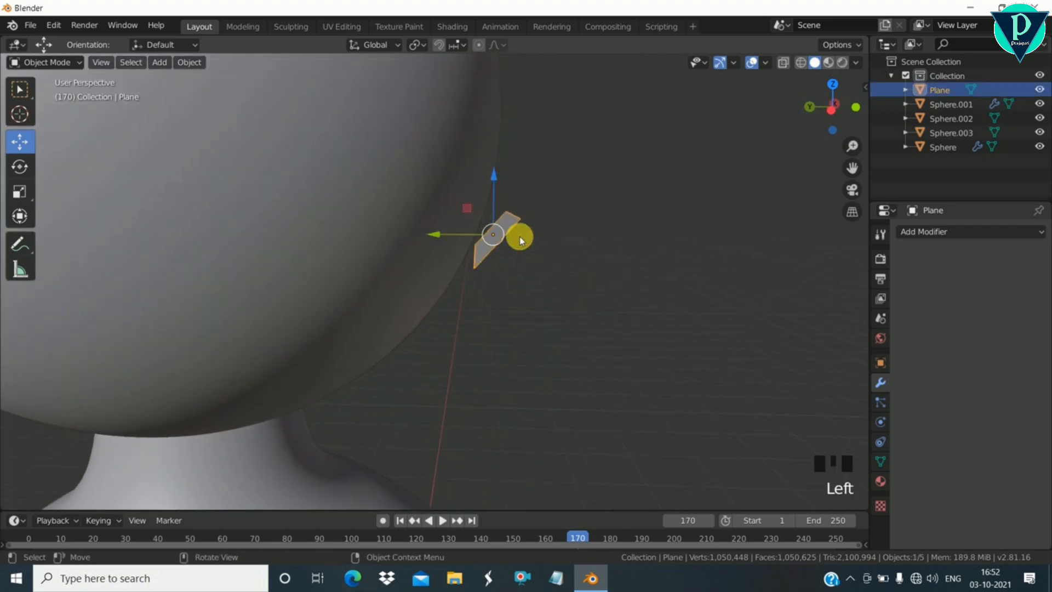
{"action": "left_click_drag", "start_coordinate": [446, 233], "coordinate": [436, 234]}
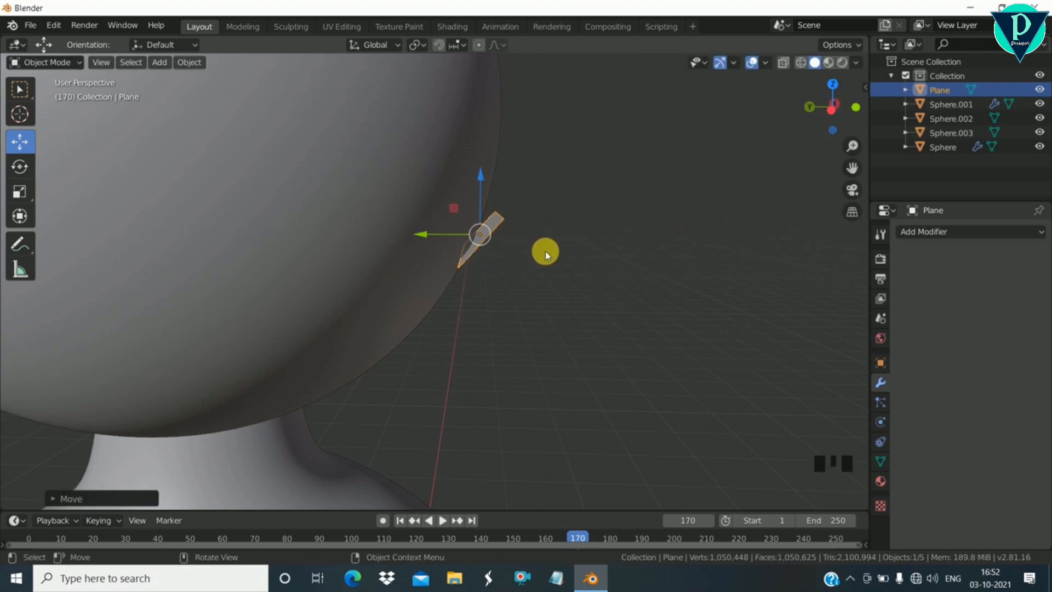
Rotate the mouth strip slightly about the X axis to follow the curve of the lower face.
{"action": "mouse_move", "coordinate": [545, 251]}
{"action": "middle_mouse_down"}
{"action": "mouse_move", "coordinate": [465, 232]}
{"action": "mouse_move", "coordinate": [514, 274]}
{"action": "mouse_move", "coordinate": [550, 266]}
{"action": "mouse_move", "coordinate": [537, 248]}
{"action": "middle_mouse_up"}
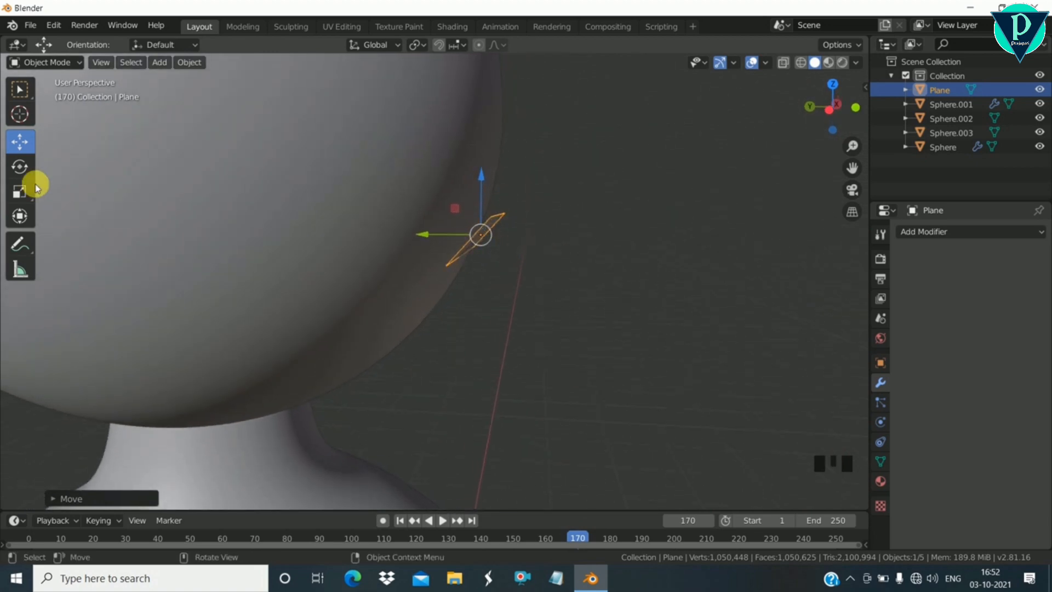
{"action": "left_click", "coordinate": [12, 163]}
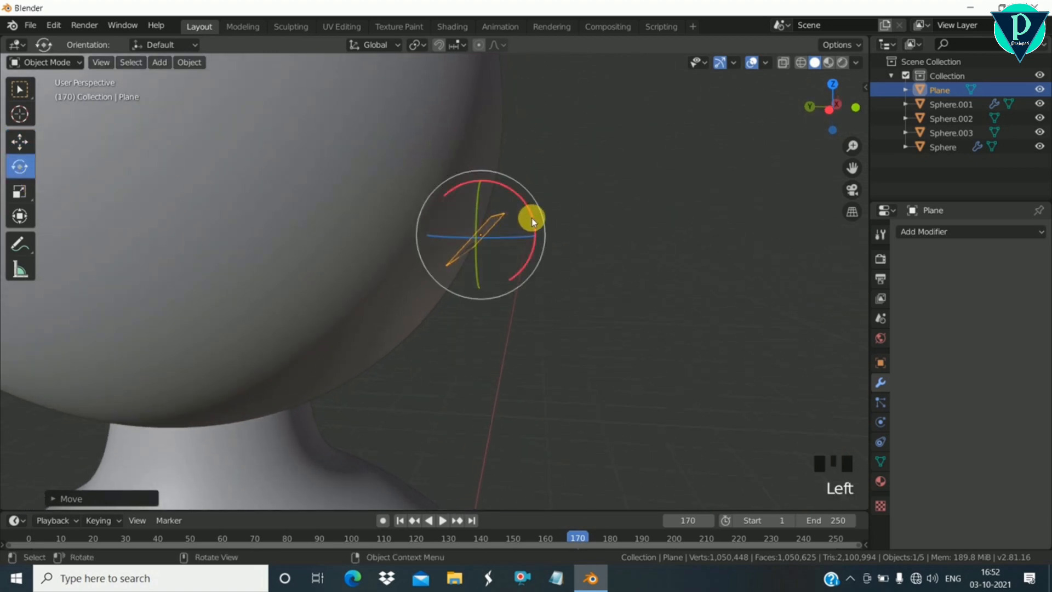
{"action": "left_click_drag", "start_coordinate": [529, 218], "coordinate": [532, 214]}
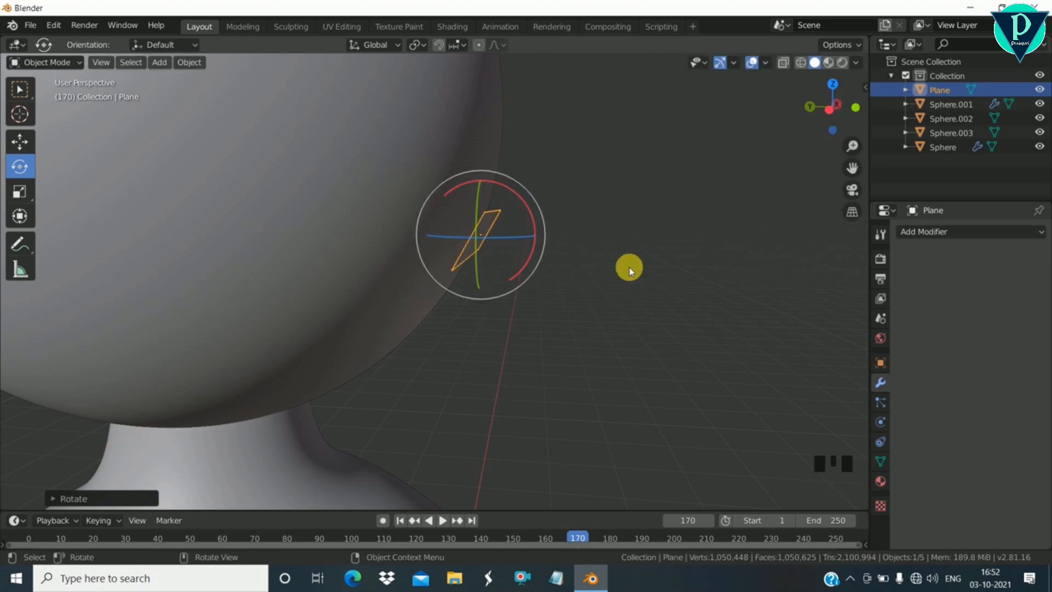
Stretch the mouth strip along the X axis to about one and a half times its width.
{"action": "middle_click_drag", "start_coordinate": [629, 267], "coordinate": [525, 298]}
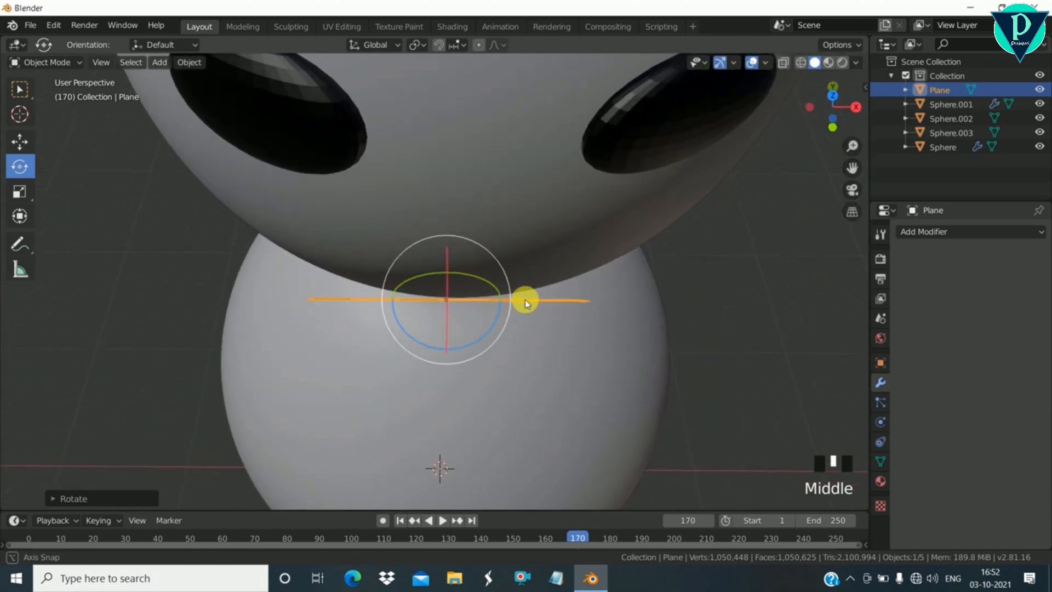
{"action": "left_click", "coordinate": [19, 89]}
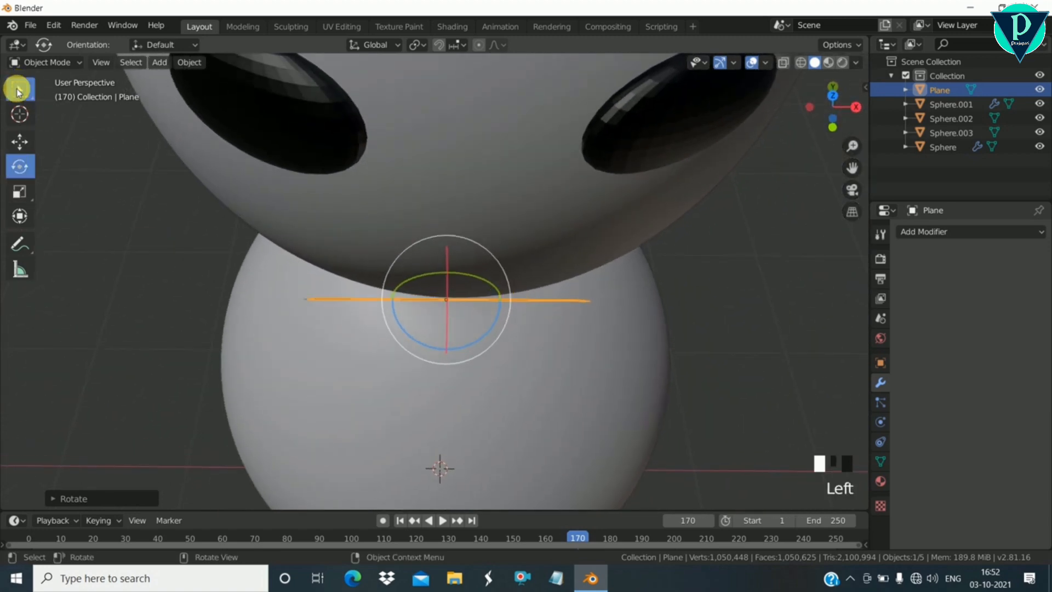
{"action": "middle_click_drag", "start_coordinate": [491, 406], "coordinate": [488, 335]}
{"action": "scroll", "coordinate": [487, 337], "scroll_direction": "down", "scroll_amount": 8}
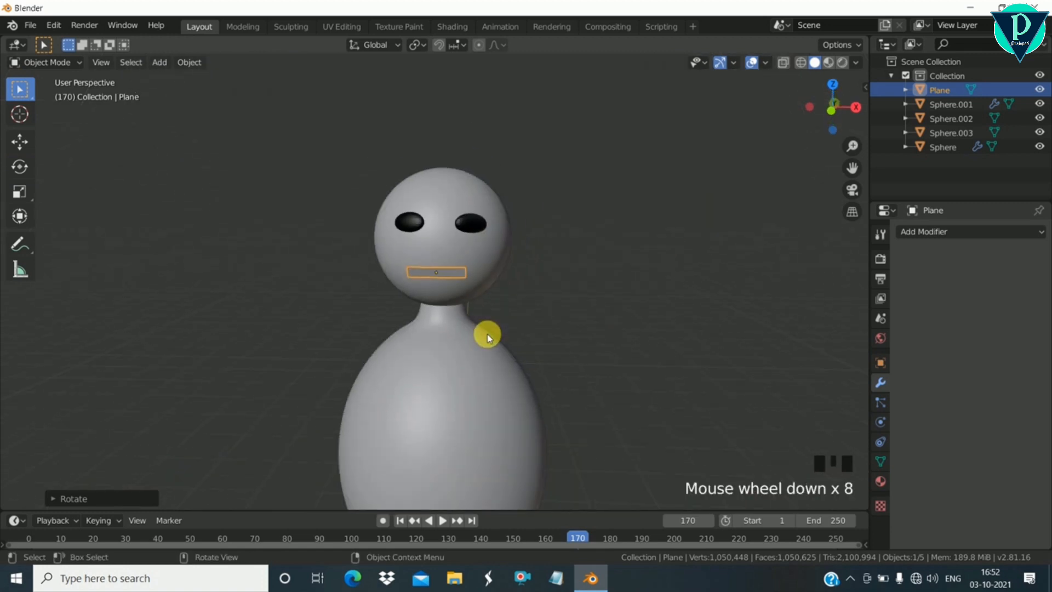
{"action": "scroll", "coordinate": [487, 336], "scroll_direction": "up", "scroll_amount": 1}
{"action": "scroll", "coordinate": [487, 336], "scroll_direction": "up", "scroll_amount": 1}
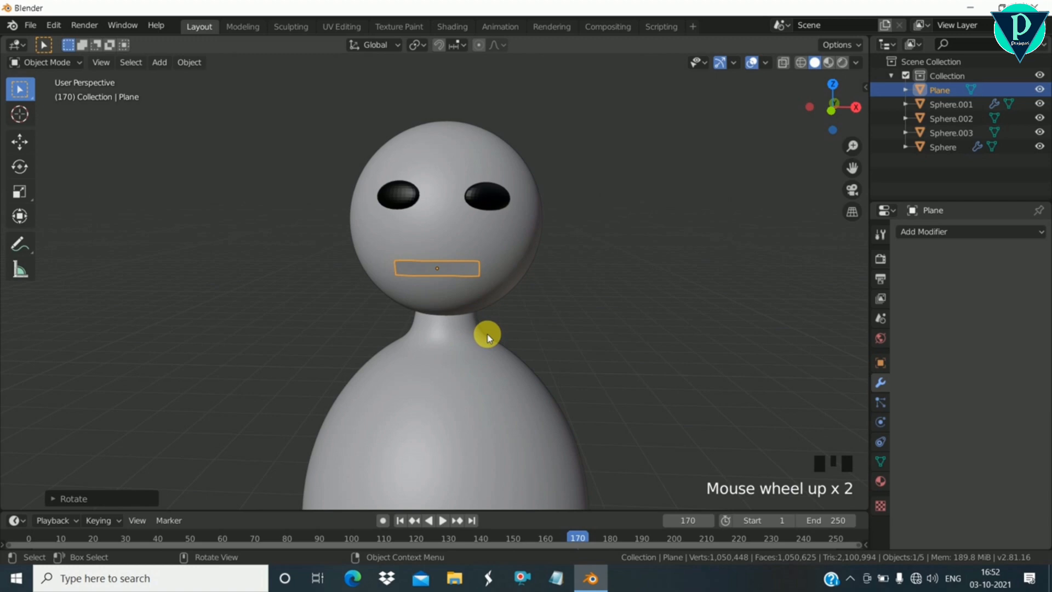
{"action": "key", "text": "s"}
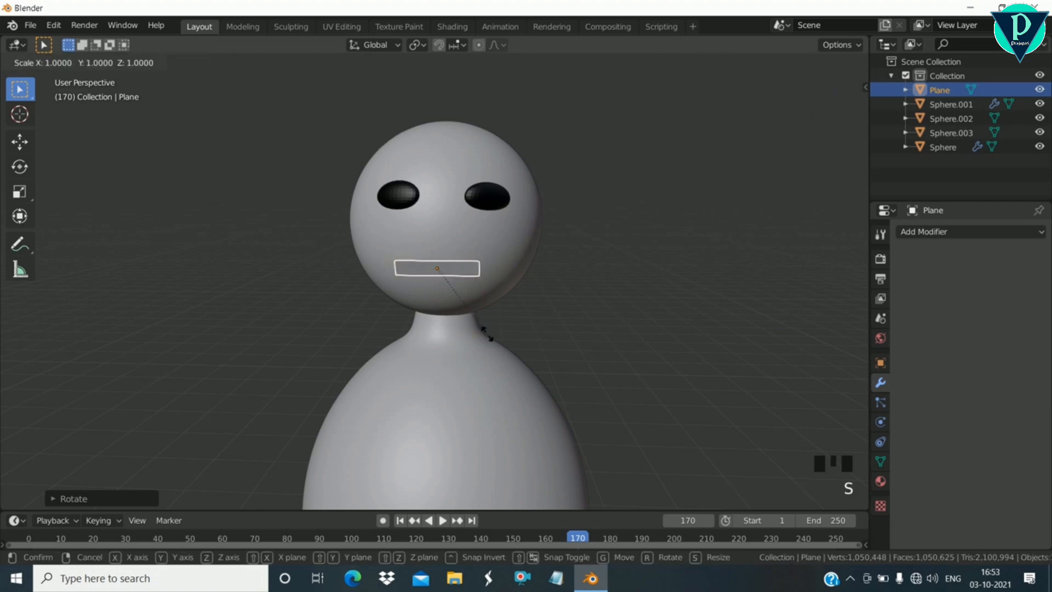
{"action": "key", "text": "x"}
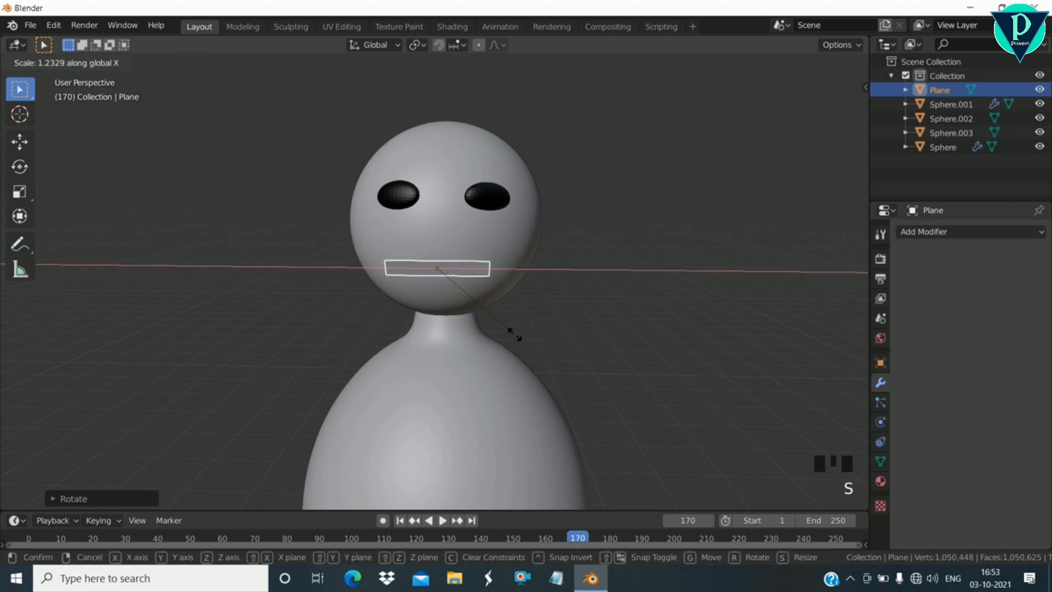
{"action": "left_click", "coordinate": [544, 338]}
Scale the widened mouth strip down uniformly to roughly half size so it is thinner and fits between the eyes.
{"action": "key", "text": "s"}
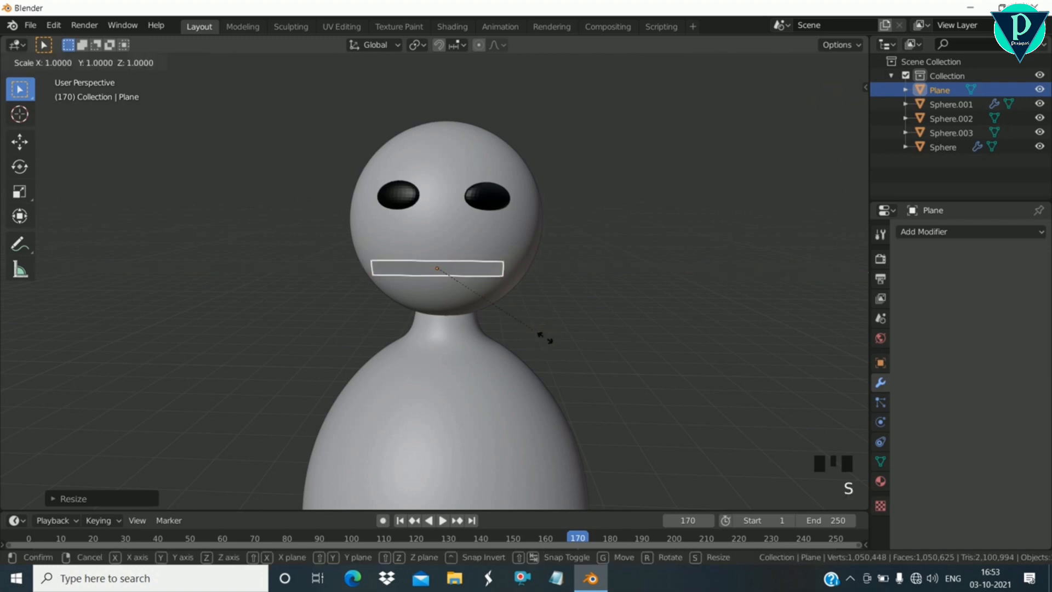
{"action": "left_click", "coordinate": [488, 315]}
{"action": "left_click", "coordinate": [472, 270]}
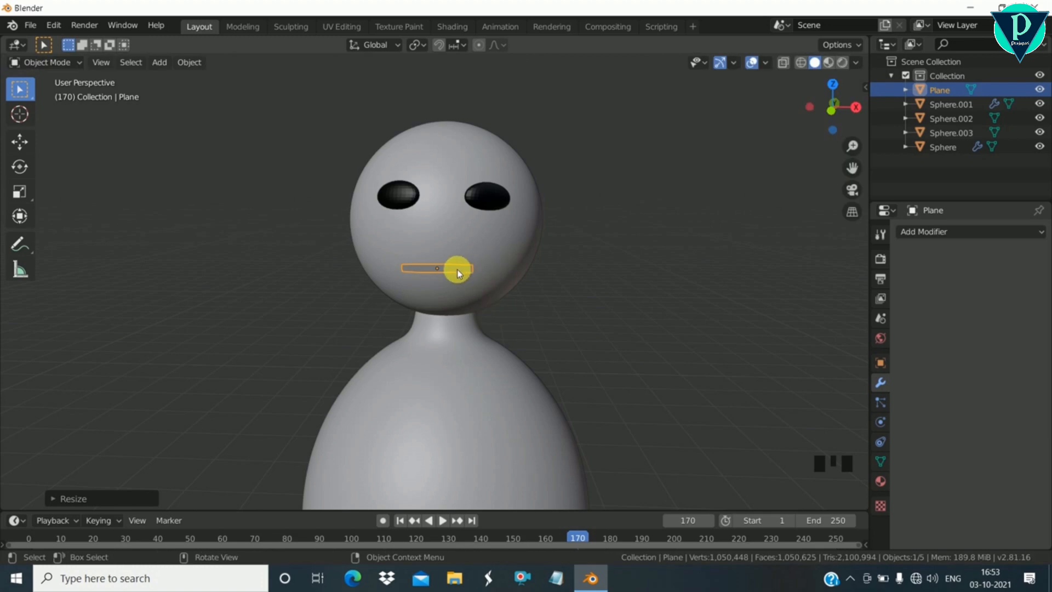
{"action": "mouse_move", "coordinate": [458, 270]}
{"action": "middle_mouse_down"}
{"action": "mouse_move", "coordinate": [462, 321]}
{"action": "mouse_move", "coordinate": [455, 265]}
{"action": "middle_mouse_up"}
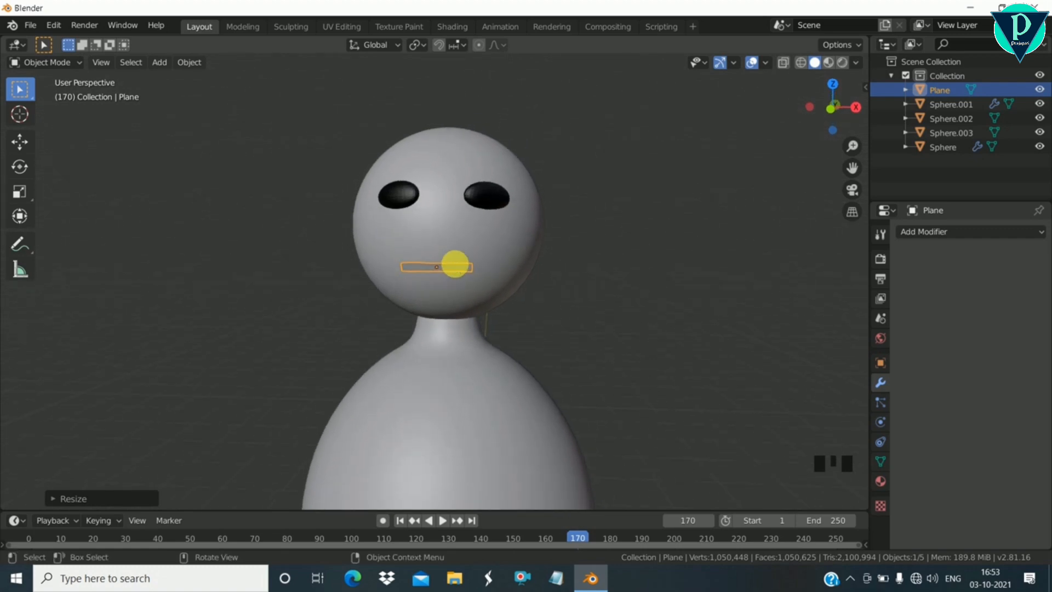
Add two vertical loop cuts to the mouth plane's mesh, sliding one towards each end of the strip.
{"action": "key", "text": "Tab"}
{"action": "scroll", "coordinate": [459, 268], "scroll_direction": "up", "scroll_amount": 5}
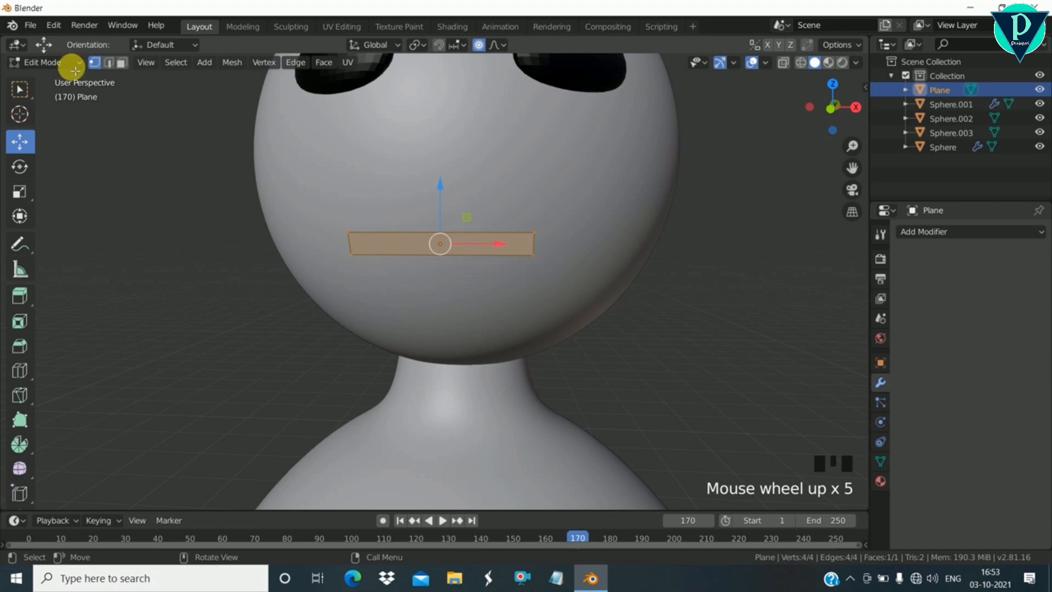
{"action": "left_click", "coordinate": [20, 89]}
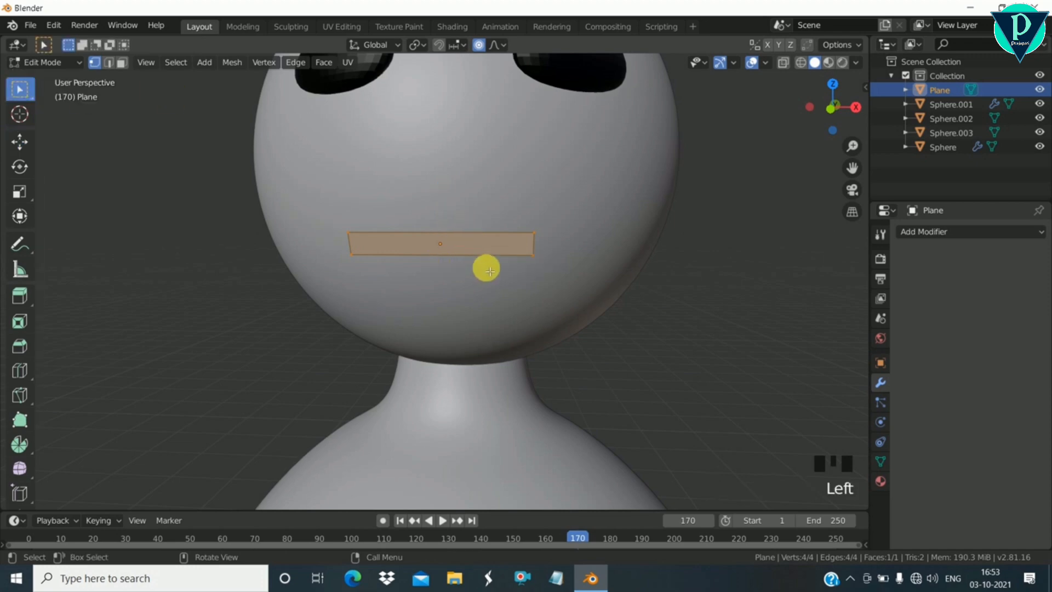
{"action": "key", "text": "ctrl"}
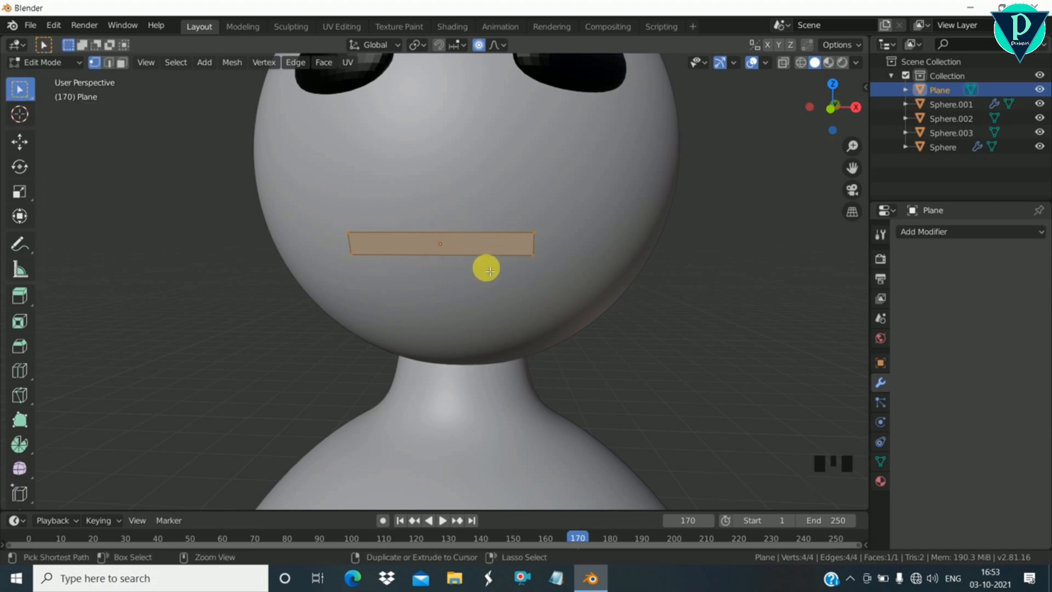
{"action": "key", "text": "ctrl+r"}
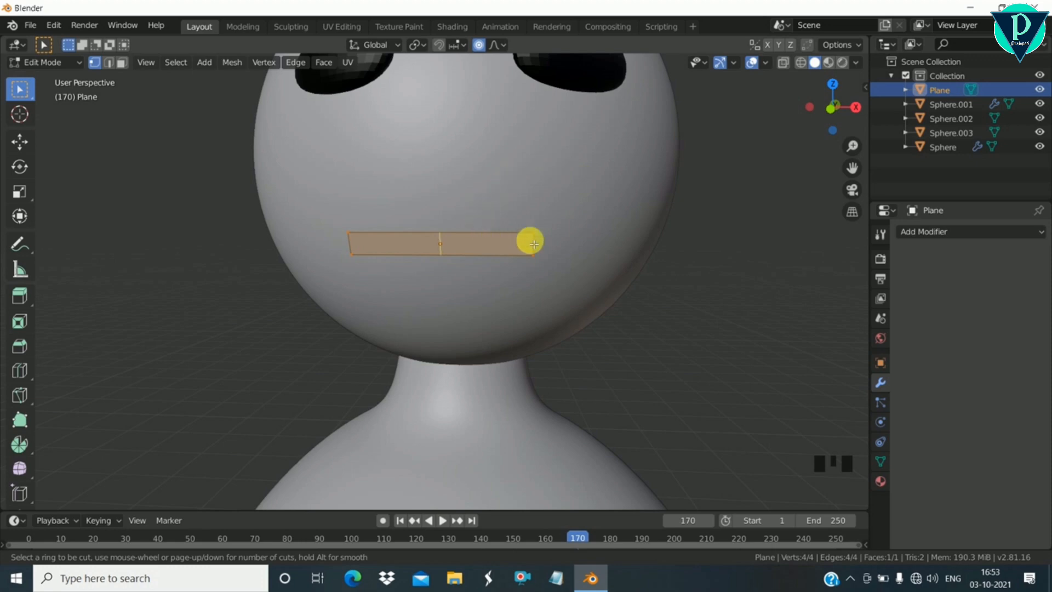
{"action": "left_click", "coordinate": [454, 253]}
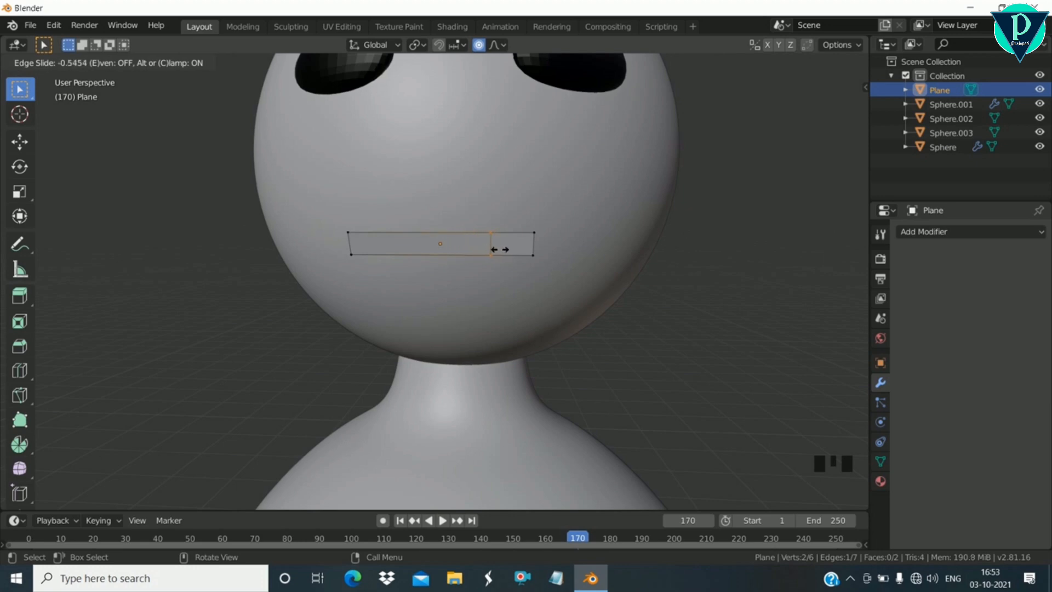
{"action": "left_click", "coordinate": [499, 249]}
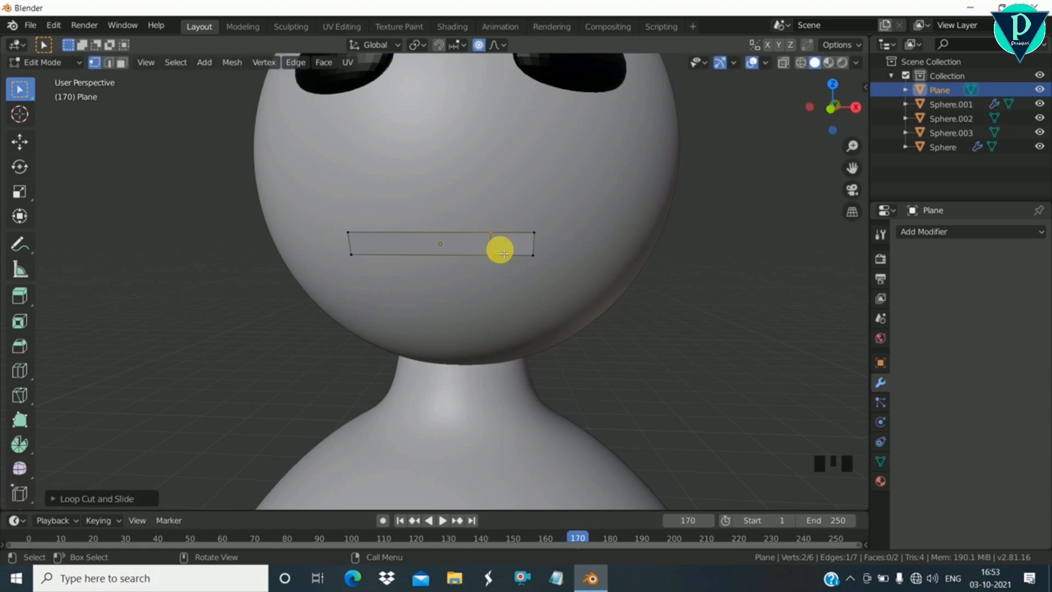
{"action": "key", "text": "ctrl+r"}
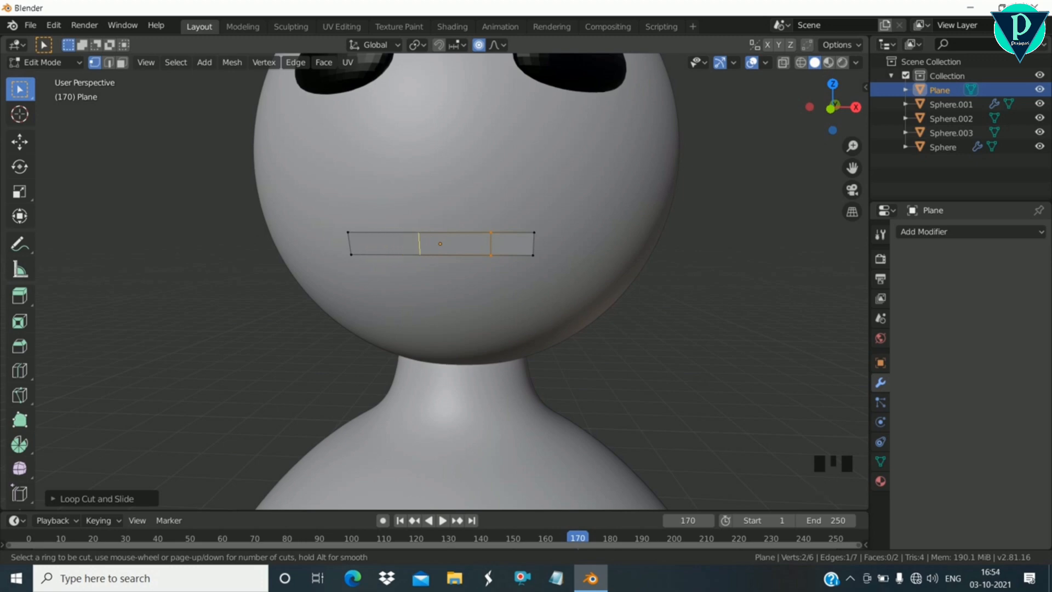
{"action": "left_click", "coordinate": [417, 244]}
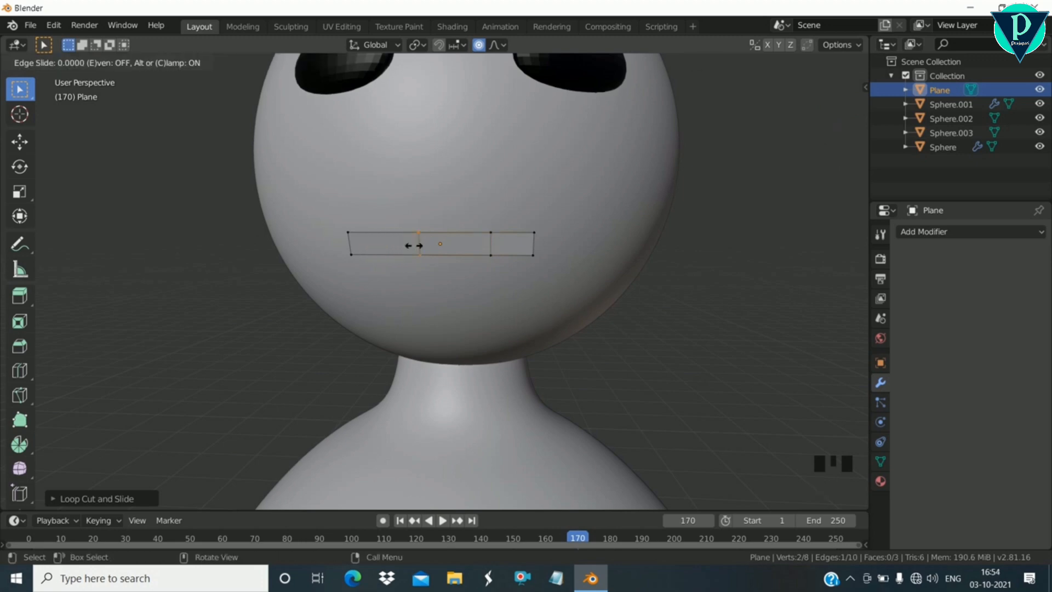
{"action": "left_click", "coordinate": [383, 244]}
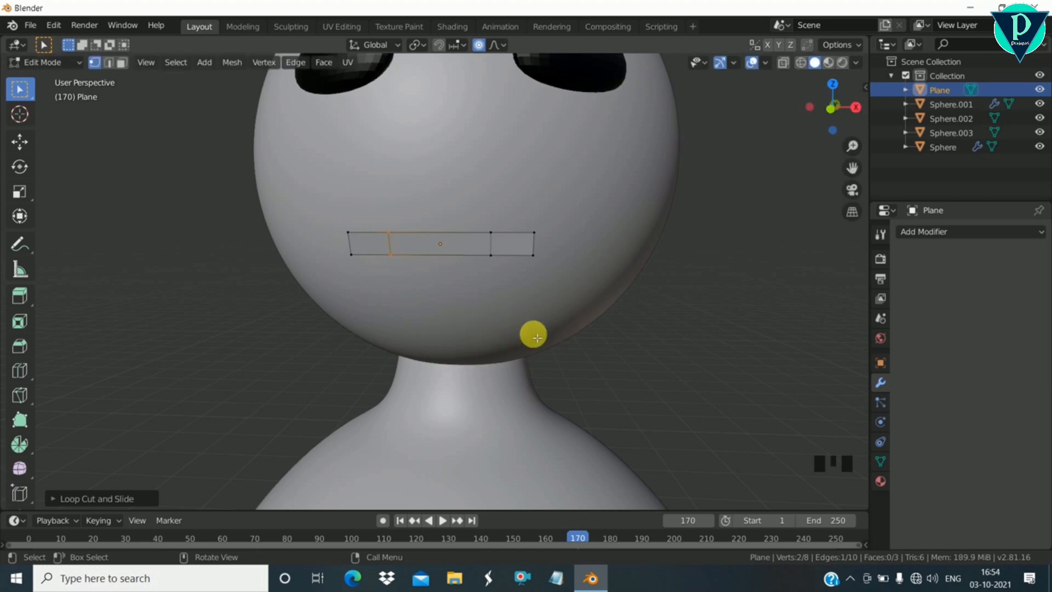
Try to move both end edges of the mouth strip along the Y axis and undo the move.
{"action": "mouse_move", "coordinate": [519, 343]}
{"action": "middle_mouse_down"}
{"action": "mouse_move", "coordinate": [477, 396]}
{"action": "mouse_move", "coordinate": [502, 350]}
{"action": "mouse_move", "coordinate": [524, 351]}
{"action": "mouse_move", "coordinate": [533, 411]}
{"action": "mouse_move", "coordinate": [518, 322]}
{"action": "middle_mouse_up"}
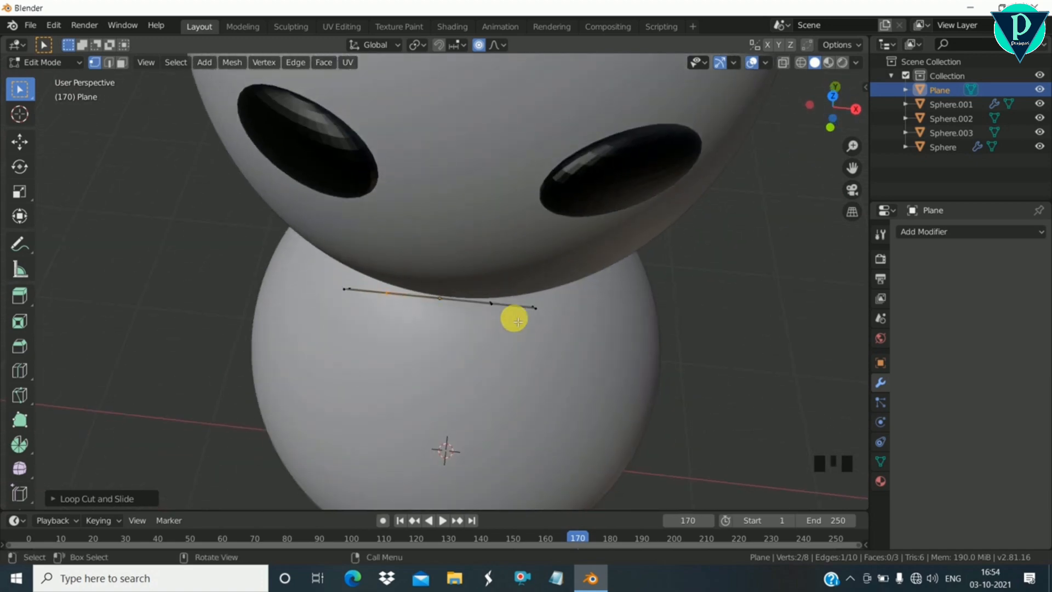
{"action": "left_click", "coordinate": [123, 63]}
{"action": "middle_click_drag", "start_coordinate": [444, 370], "coordinate": [446, 305]}
{"action": "key", "text": "shift+space"}
{"action": "key", "text": "g"}
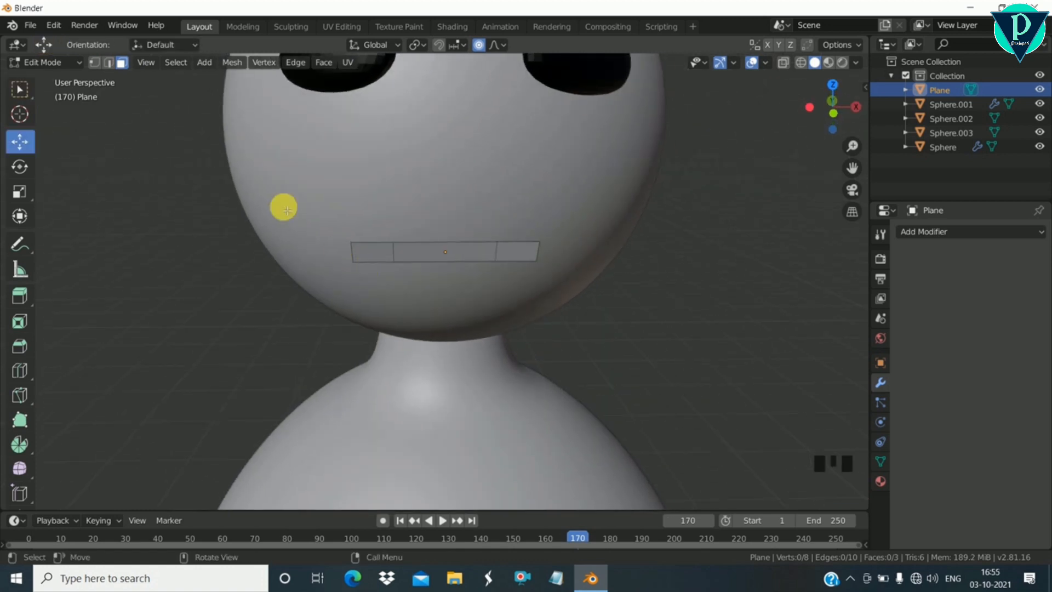
{"action": "left_click", "coordinate": [109, 63]}
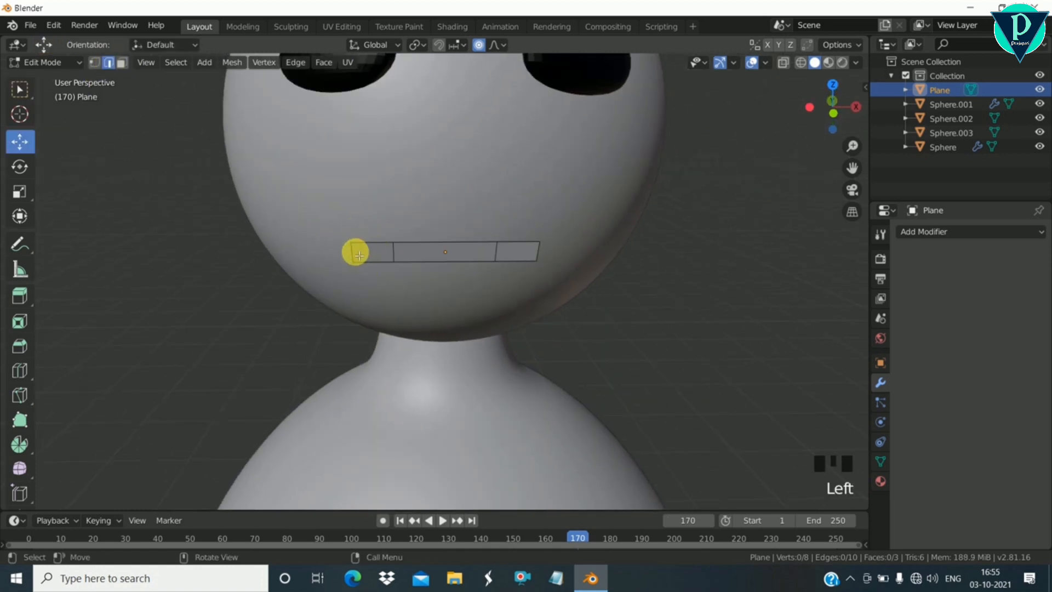
{"action": "left_click", "coordinate": [359, 255]}
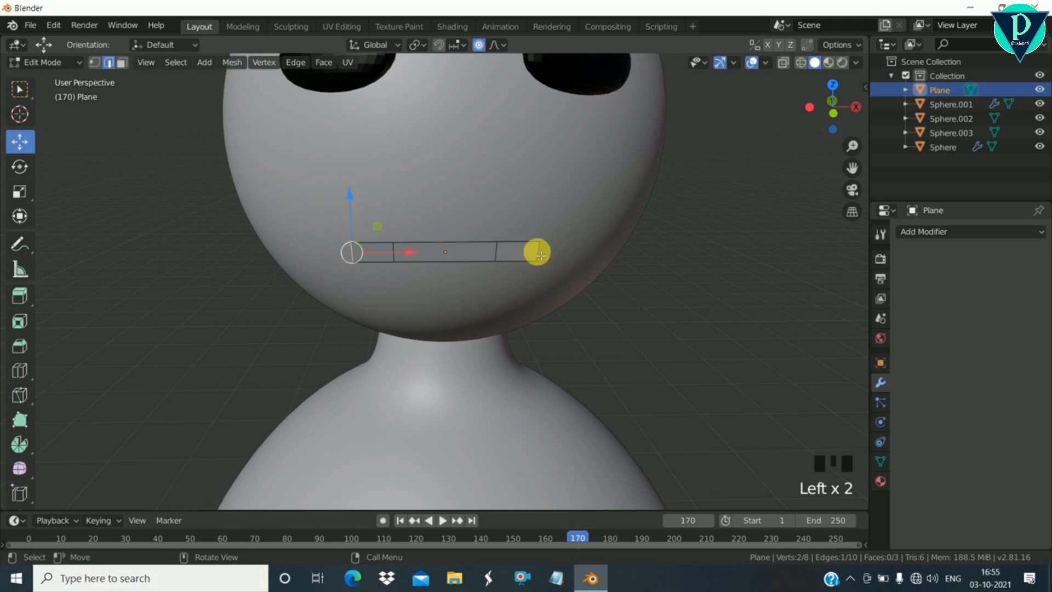
{"action": "middle_click_drag", "start_coordinate": [437, 280], "coordinate": [445, 232]}
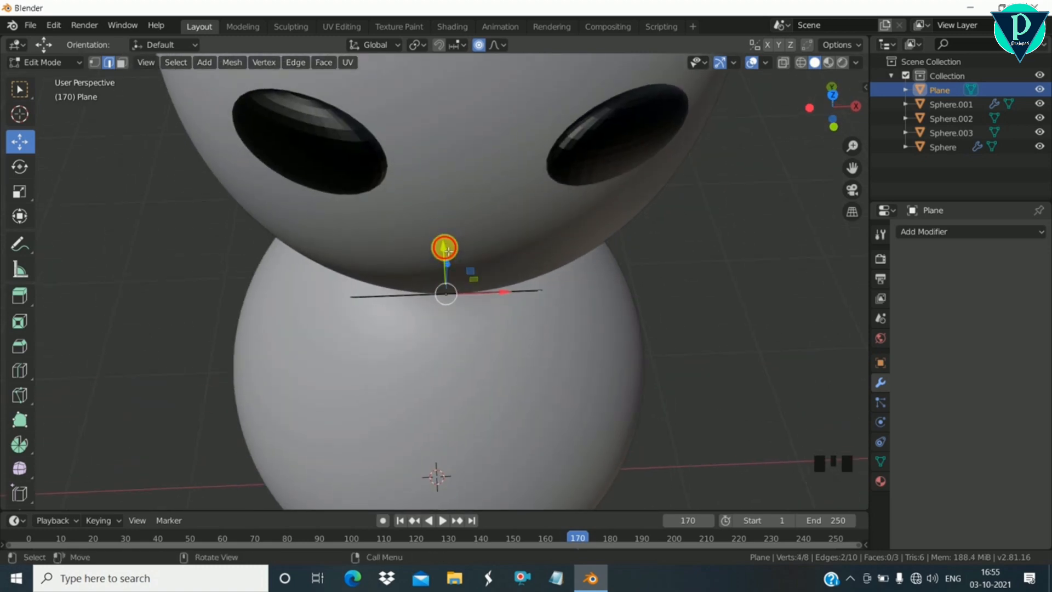
{"action": "left_click_drag", "start_coordinate": [448, 250], "coordinate": [443, 253]}
{"action": "left_click", "coordinate": [570, 241]}
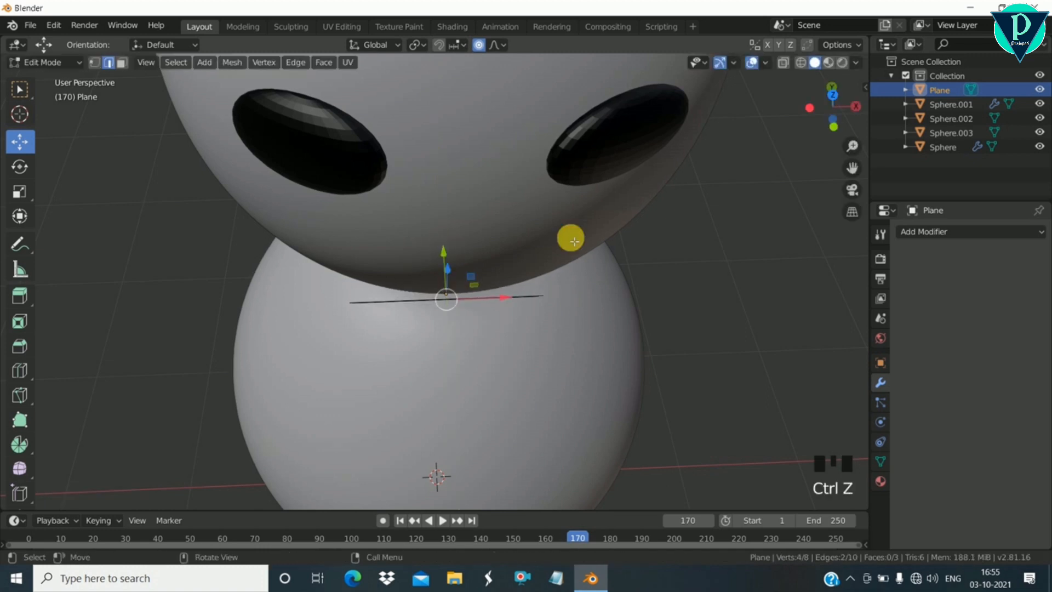
{"action": "key", "text": "ctrl+z"}
Try to pull only the left end edge of the mouth strip forward along the Y axis and undo it.
{"action": "middle_click_drag", "start_coordinate": [582, 302], "coordinate": [572, 230]}
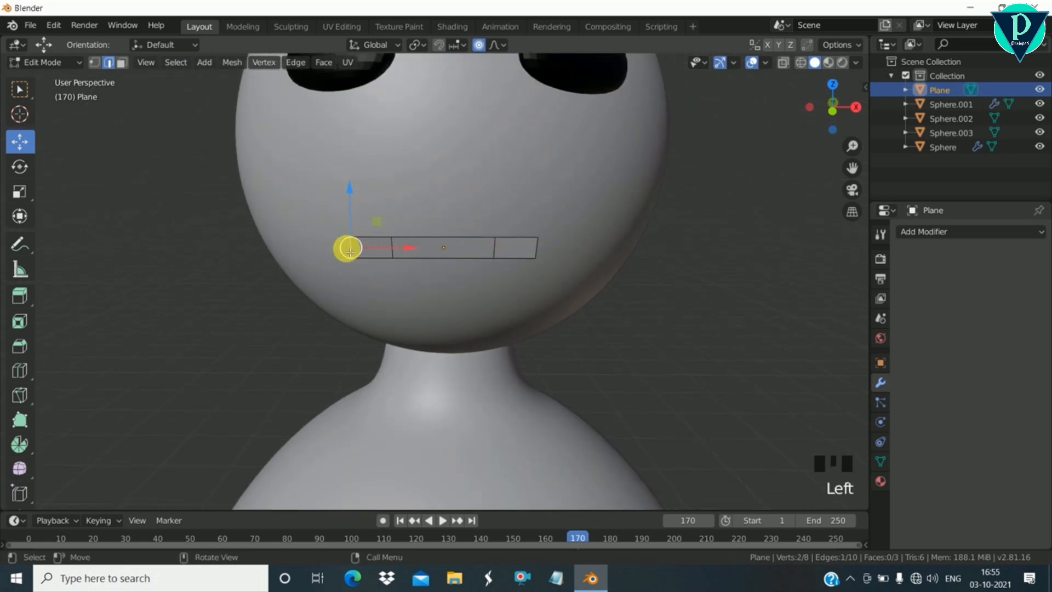
{"action": "middle_click_drag", "start_coordinate": [378, 290], "coordinate": [477, 280]}
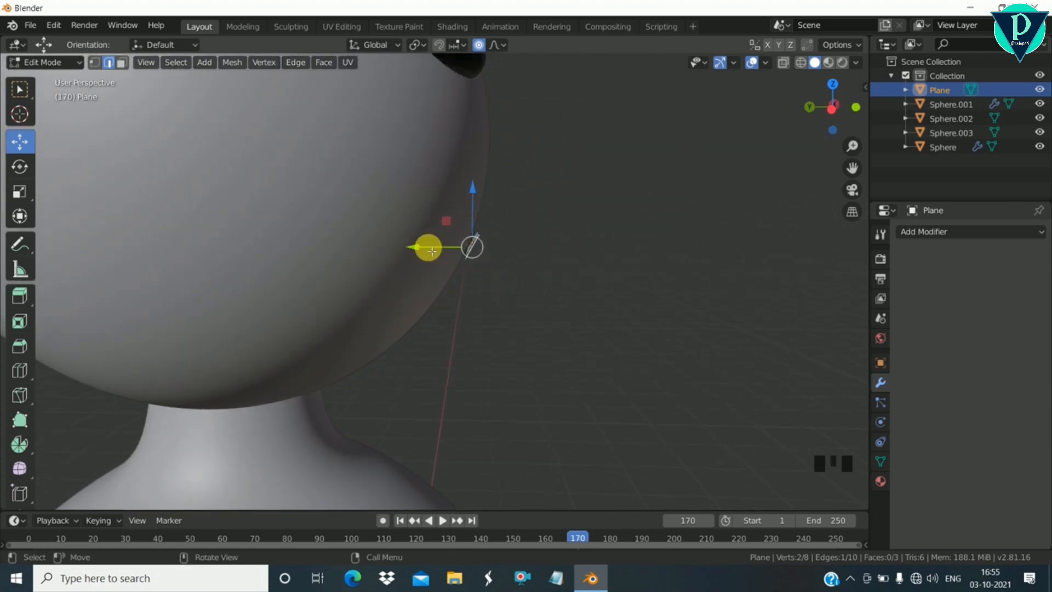
{"action": "left_click_drag", "start_coordinate": [419, 251], "coordinate": [552, 242]}
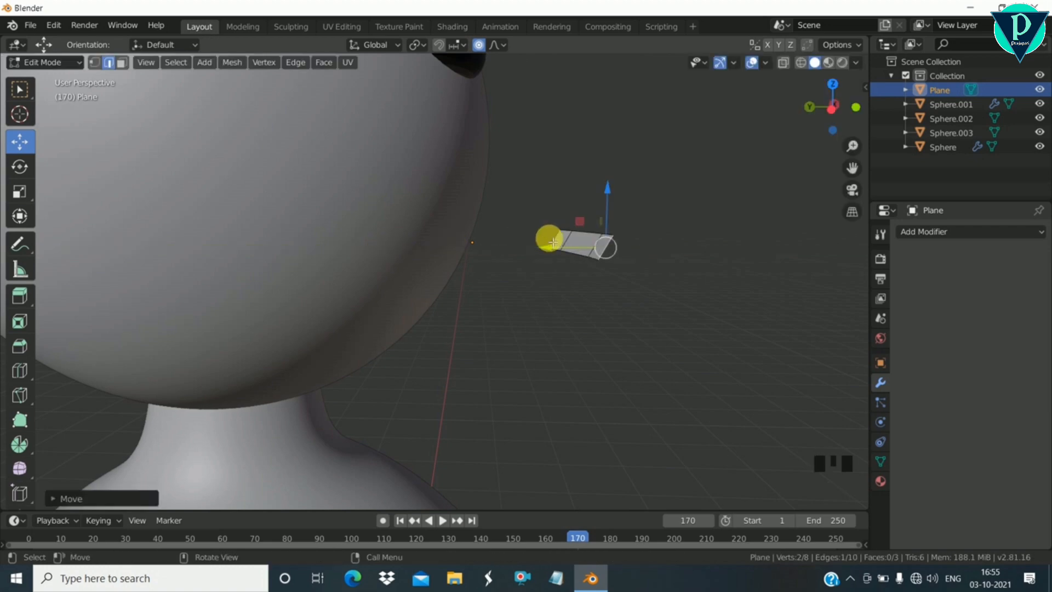
{"action": "middle_click_drag", "start_coordinate": [690, 281], "coordinate": [580, 340]}
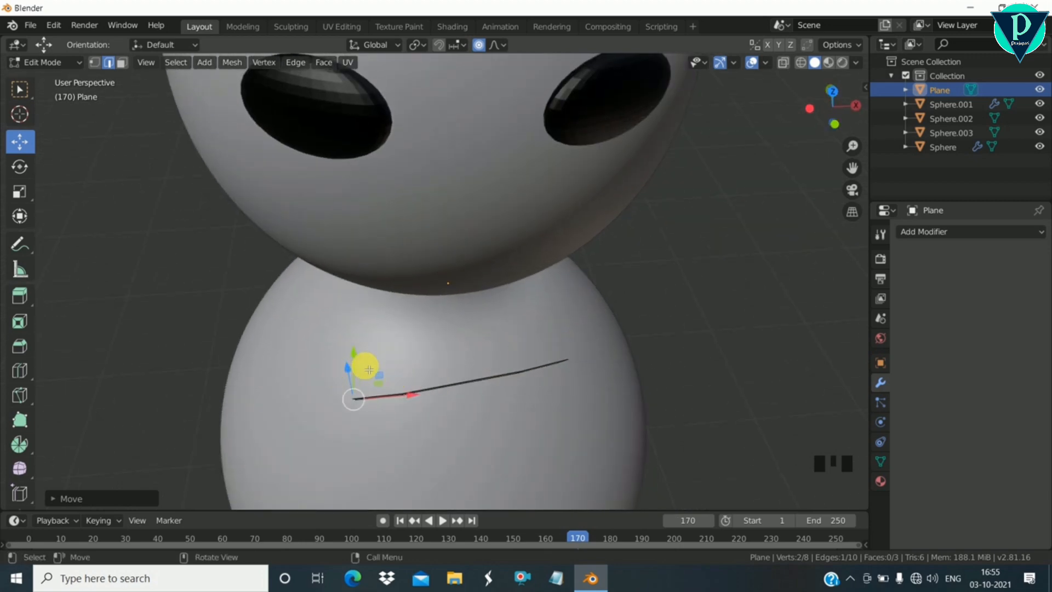
{"action": "left_click", "coordinate": [383, 358]}
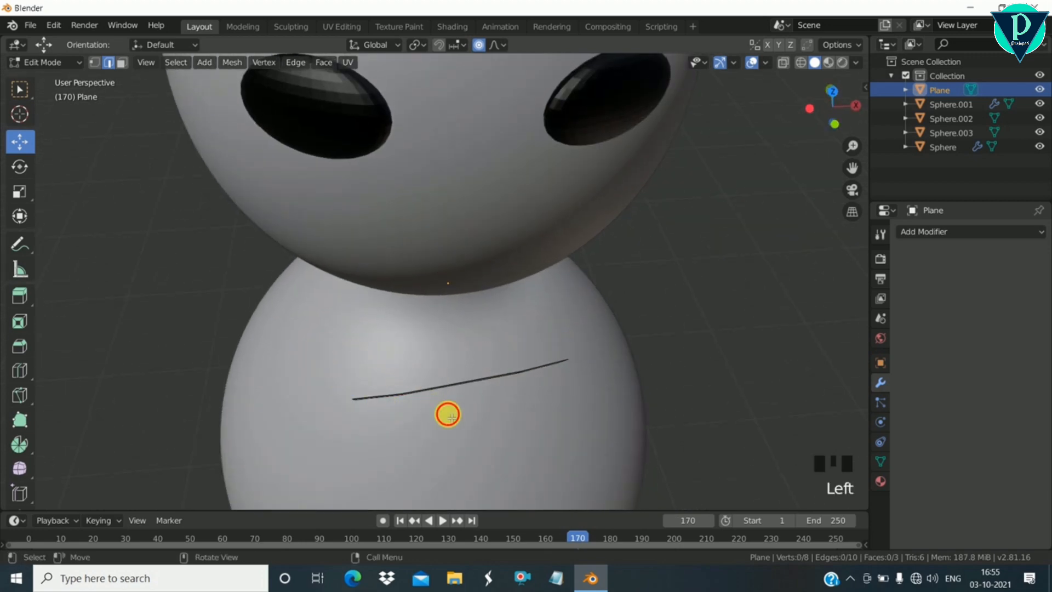
{"action": "middle_click_drag", "start_coordinate": [448, 415], "coordinate": [438, 377]}
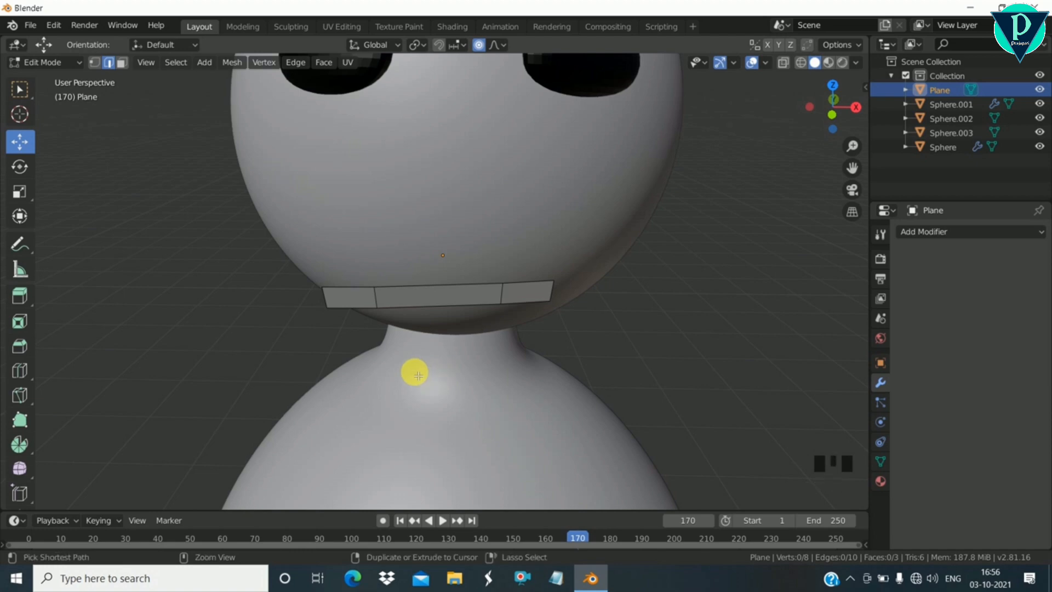
{"action": "key", "text": "ctrl+z"}
{"action": "key", "text": "ctrl+z"}
Delete the two outer faces of the mouth strip, keeping only the middle face.
{"action": "mouse_move", "coordinate": [376, 333]}
{"action": "middle_mouse_down"}
{"action": "mouse_move", "coordinate": [340, 364]}
{"action": "mouse_move", "coordinate": [380, 317]}
{"action": "middle_mouse_up"}
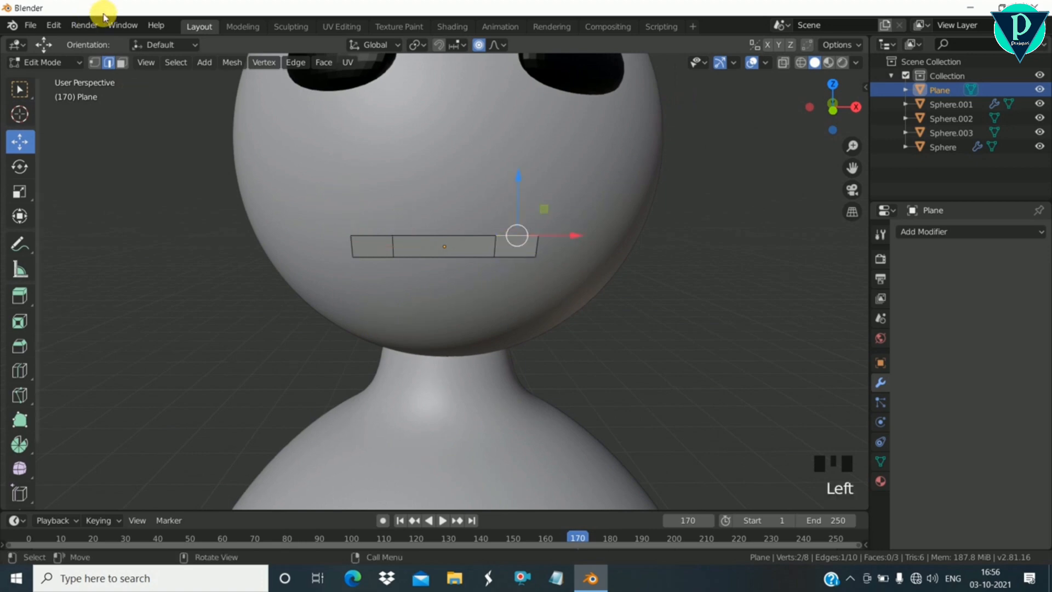
{"action": "left_click", "coordinate": [121, 62]}
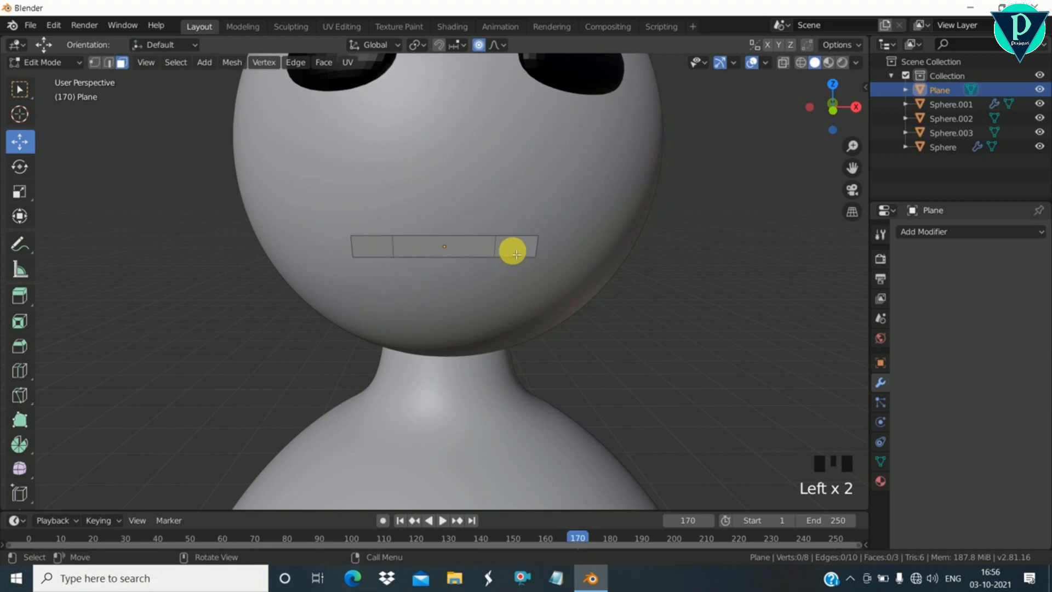
{"action": "left_click", "coordinate": [368, 256], "text": "shift"}
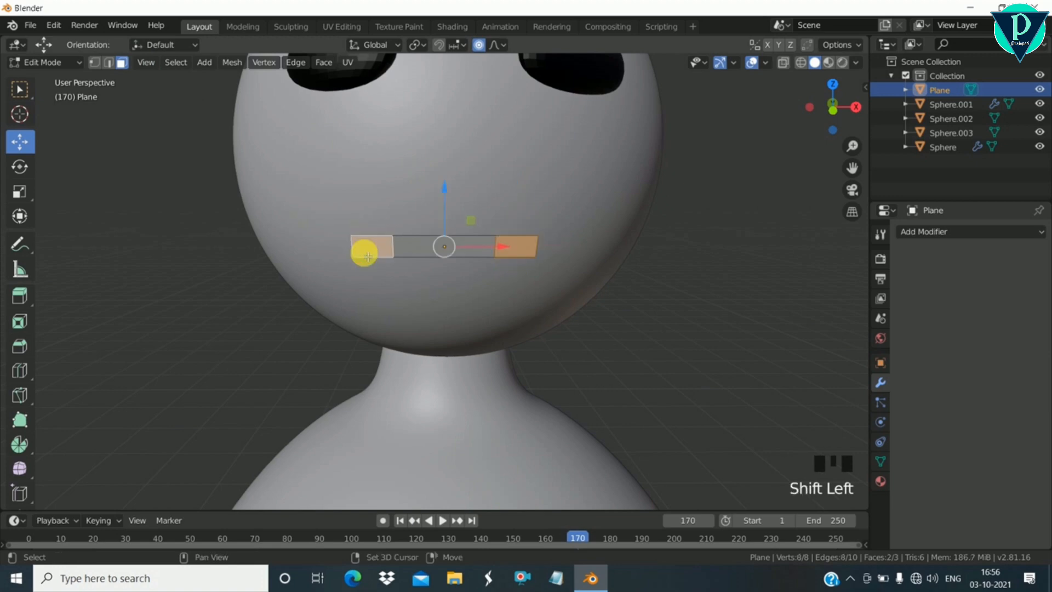
{"action": "key", "text": "x"}
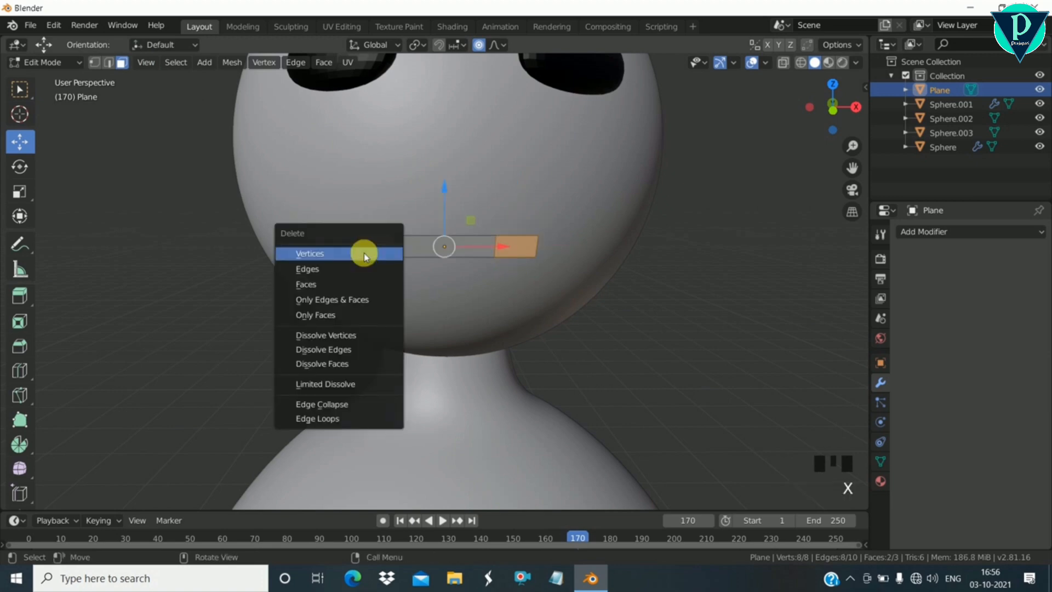
{"action": "left_click", "coordinate": [353, 282]}
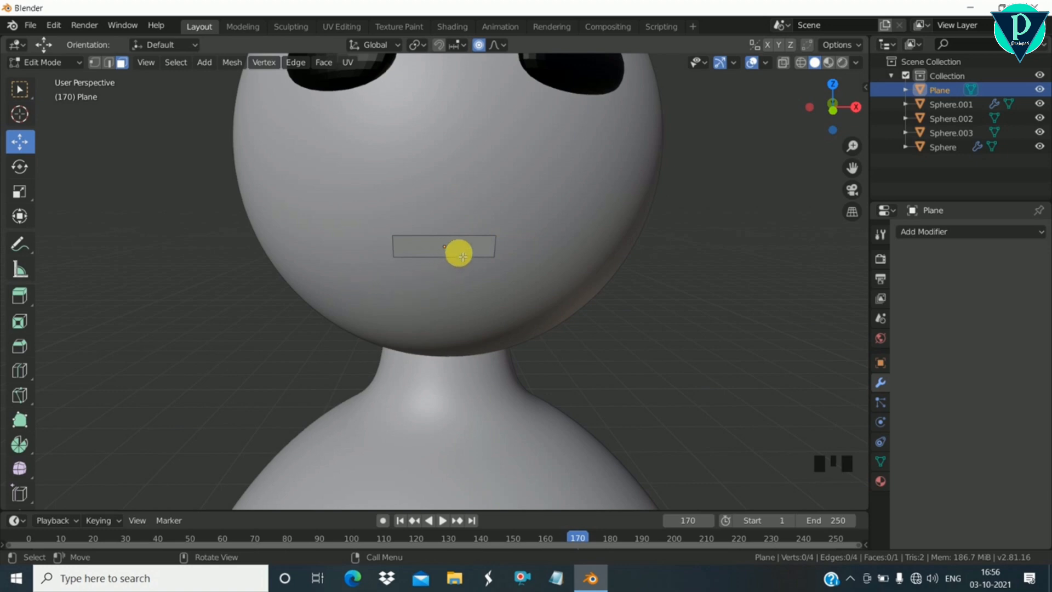
Extrude the right edge of the mouth face outward and upward by about 0.07 m, and extrude it again to curve the mouth corner.
{"action": "left_click", "coordinate": [109, 62]}
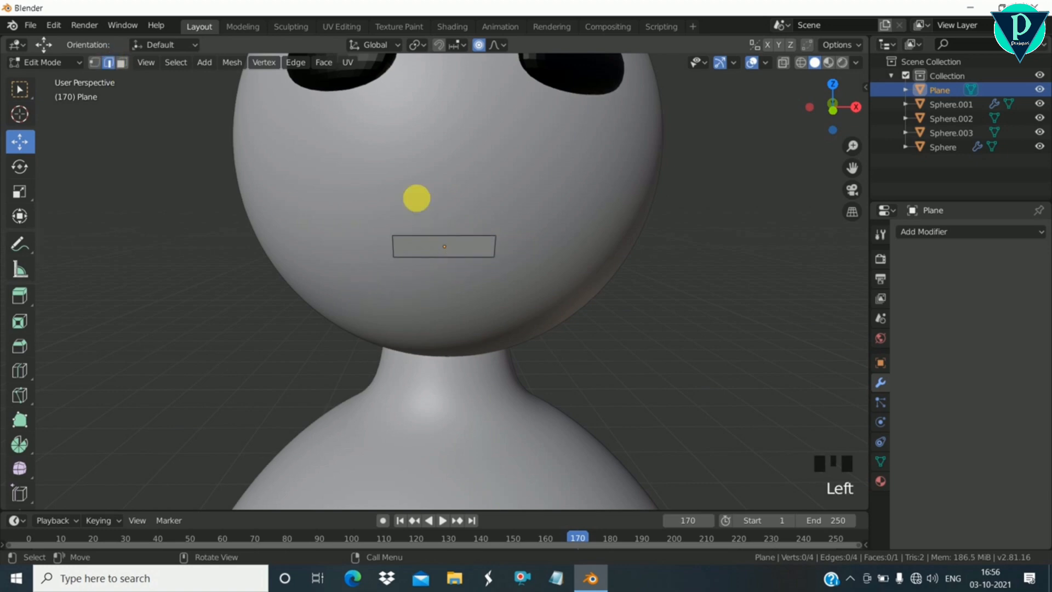
{"action": "left_click", "coordinate": [496, 247]}
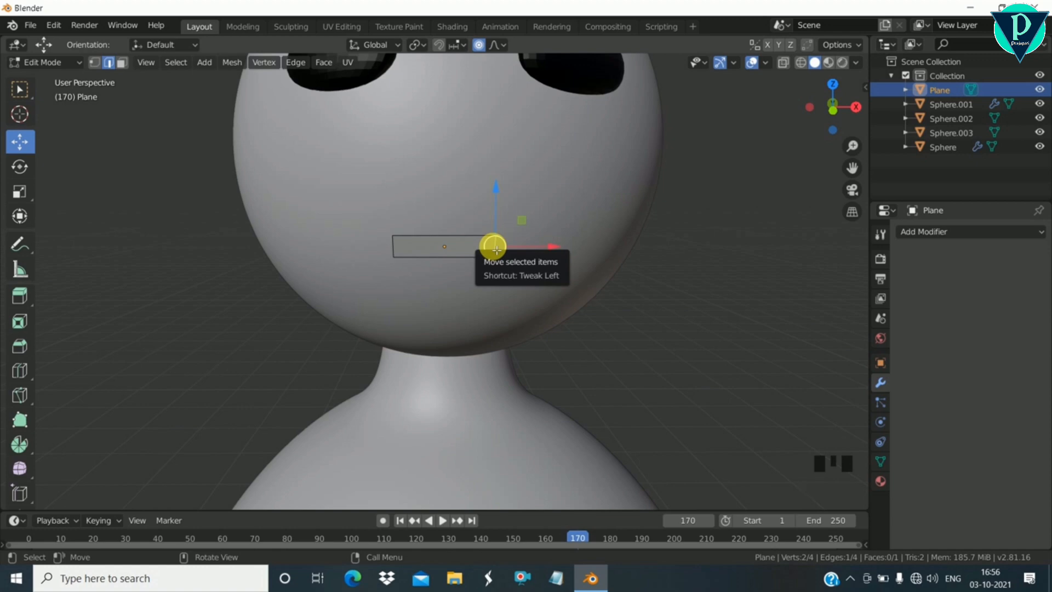
{"action": "mouse_move", "coordinate": [496, 250]}
{"action": "middle_mouse_down"}
{"action": "mouse_move", "coordinate": [496, 282]}
{"action": "mouse_move", "coordinate": [497, 268]}
{"action": "middle_mouse_up"}
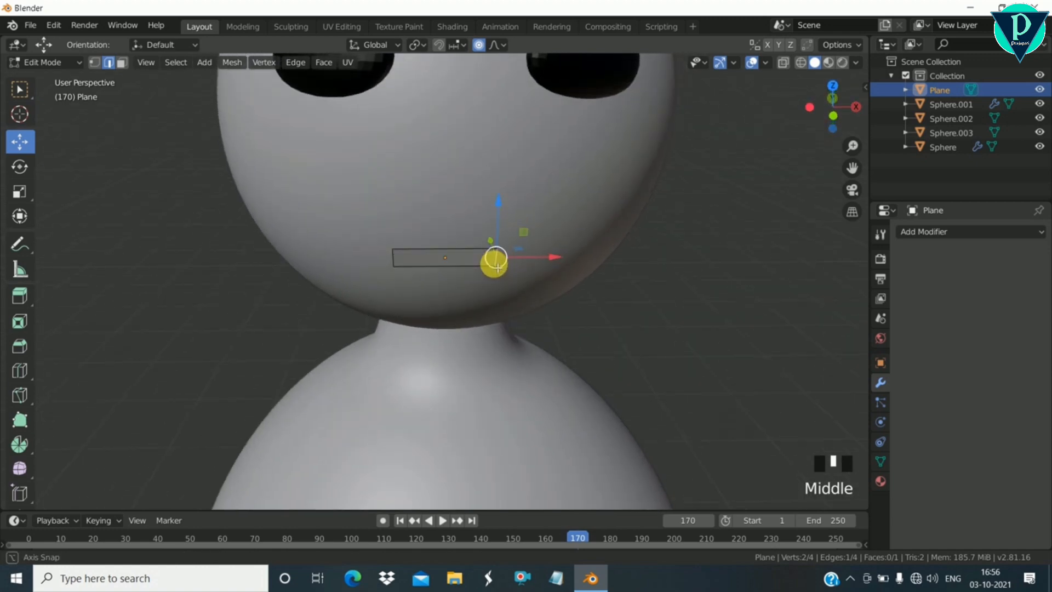
{"action": "key", "text": "e"}
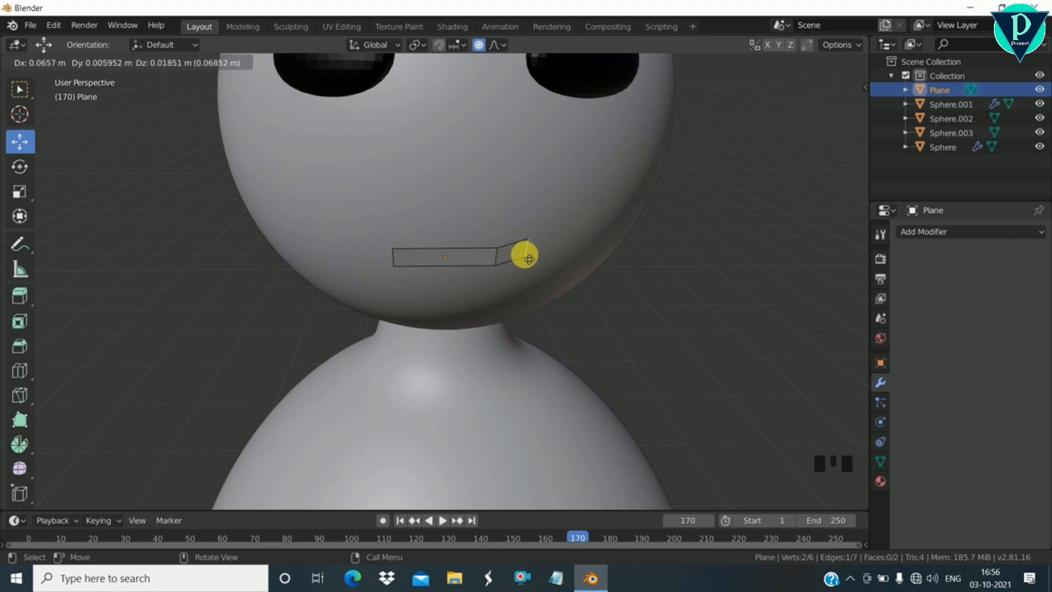
{"action": "left_click", "coordinate": [527, 256]}
{"action": "key", "text": "e"}
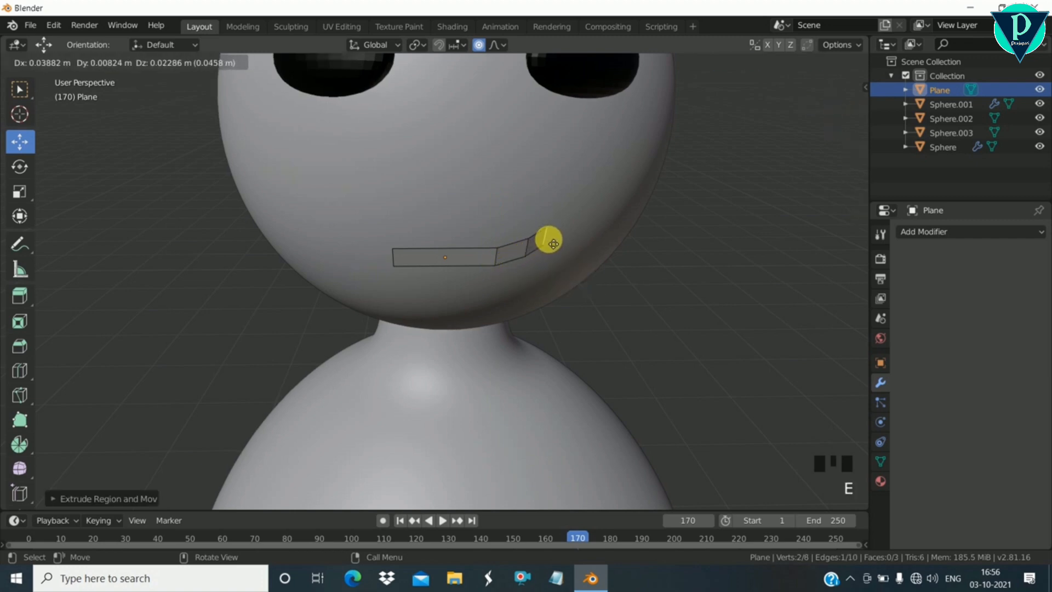
Finish the raised extrusion at the mouth strip's right end and extrude its left end edge outward and upward twice to form a smile.
{"action": "left_click", "coordinate": [555, 242]}
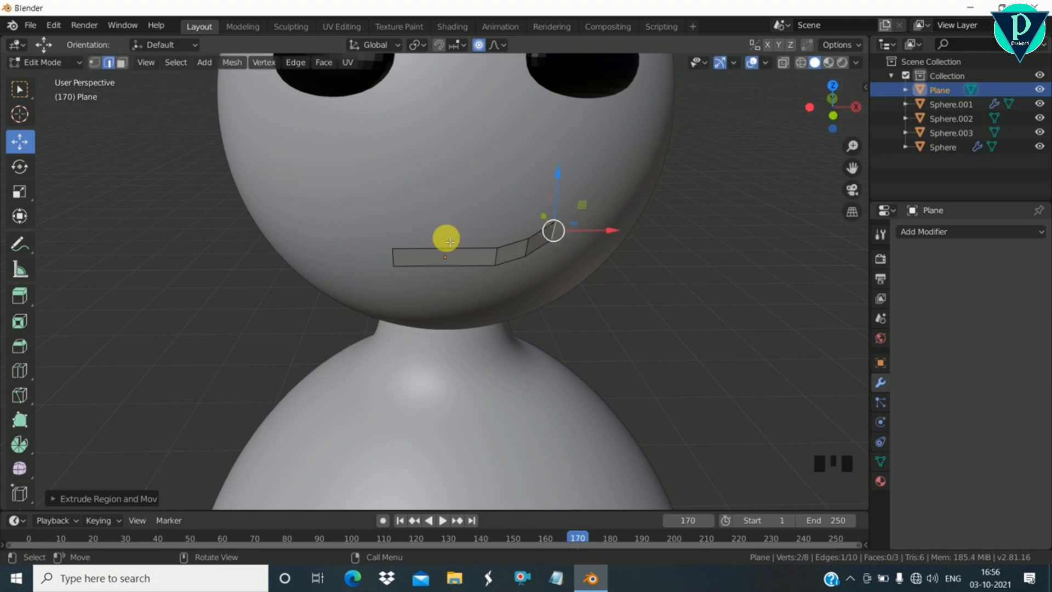
{"action": "left_click", "coordinate": [398, 262]}
{"action": "key", "text": "e"}
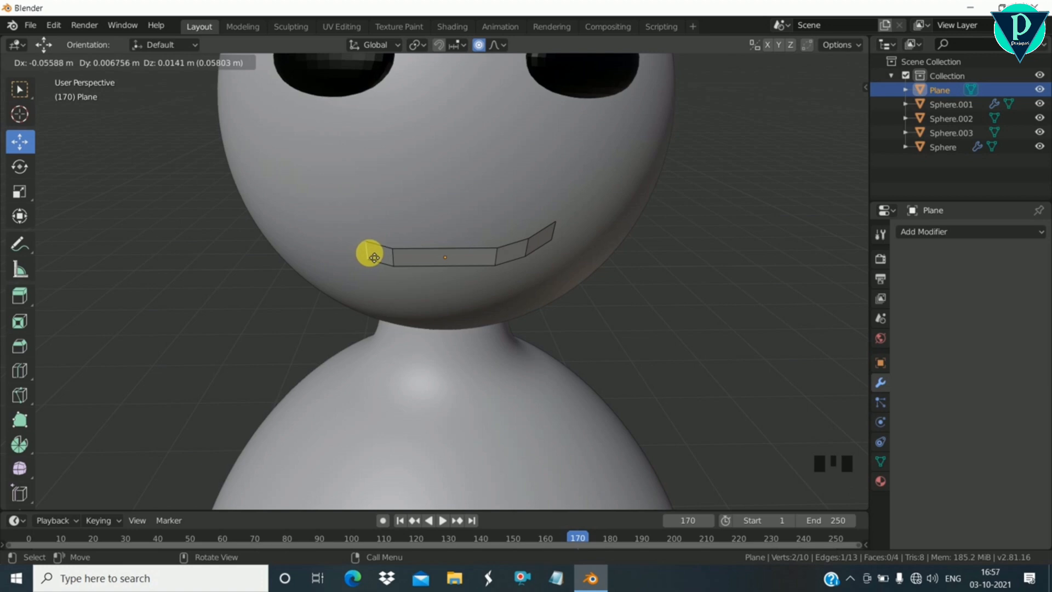
{"action": "left_click", "coordinate": [372, 256]}
{"action": "key", "text": "e"}
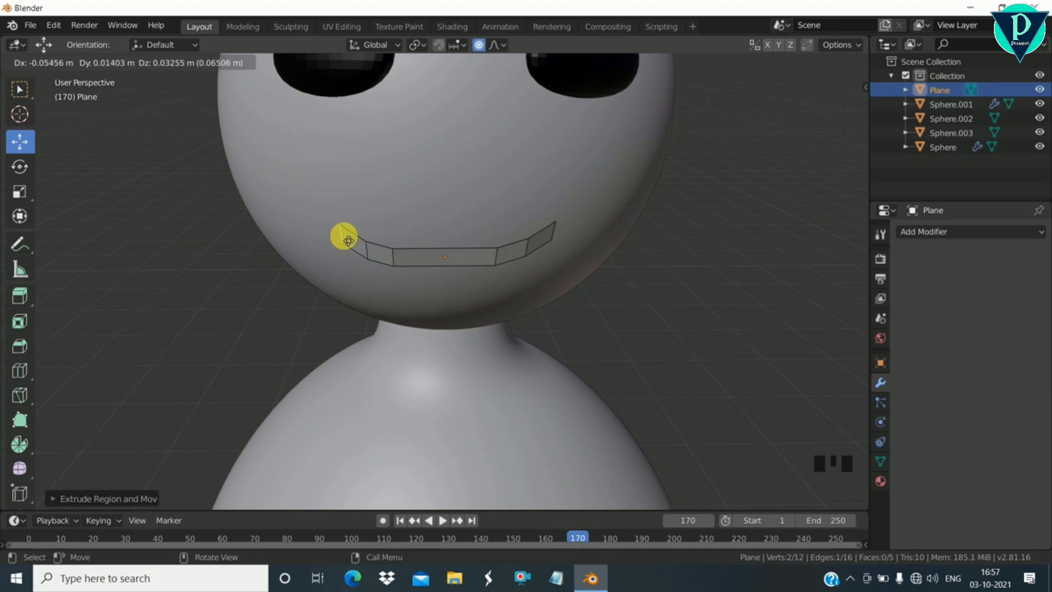
{"action": "left_click", "coordinate": [349, 241]}
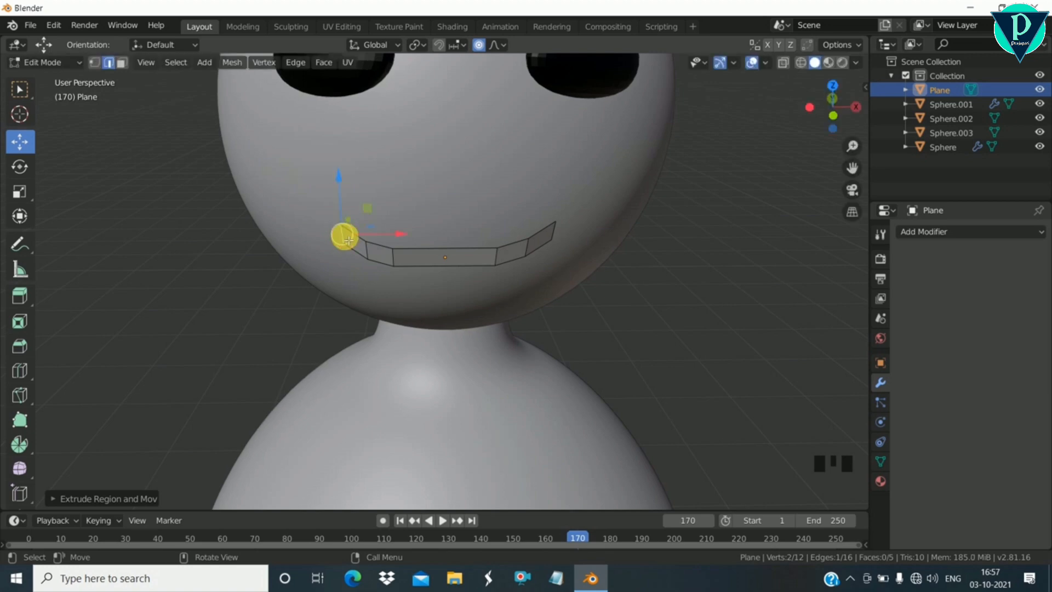
Add a centered loop cut across the middle segment of the mouth strip.
{"action": "key", "text": "ctrl+r"}
{"action": "left_click", "coordinate": [446, 261]}
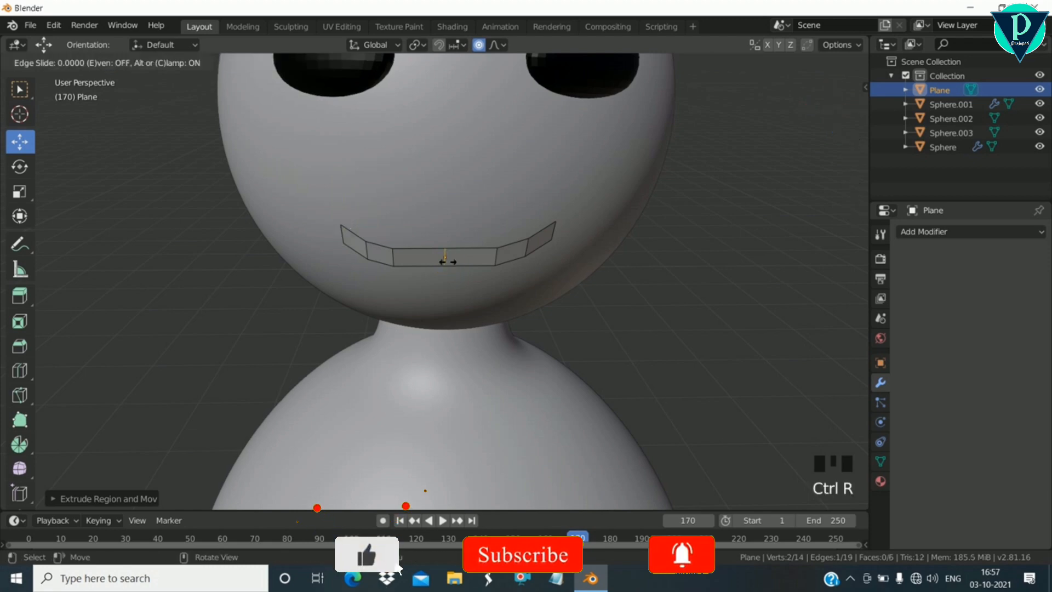
{"action": "right_click", "coordinate": [446, 231]}
Try to lower the mouth's middle edge loop along the Z axis with proportional editing.
{"action": "key", "text": "g"}
{"action": "key", "text": "z"}
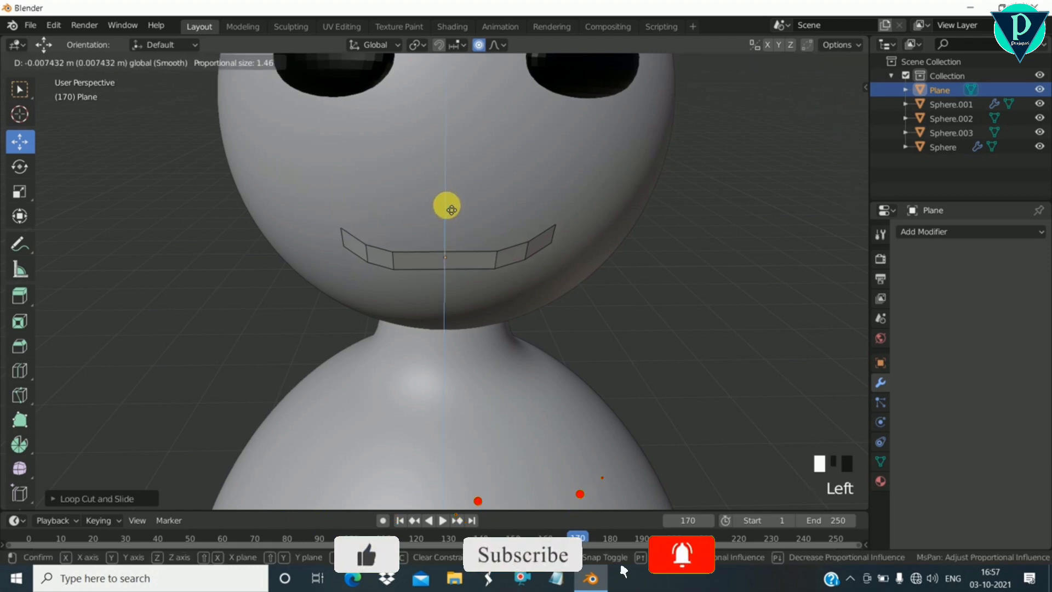
{"action": "left_click", "coordinate": [449, 202]}
{"action": "key", "text": "ctrl+z"}
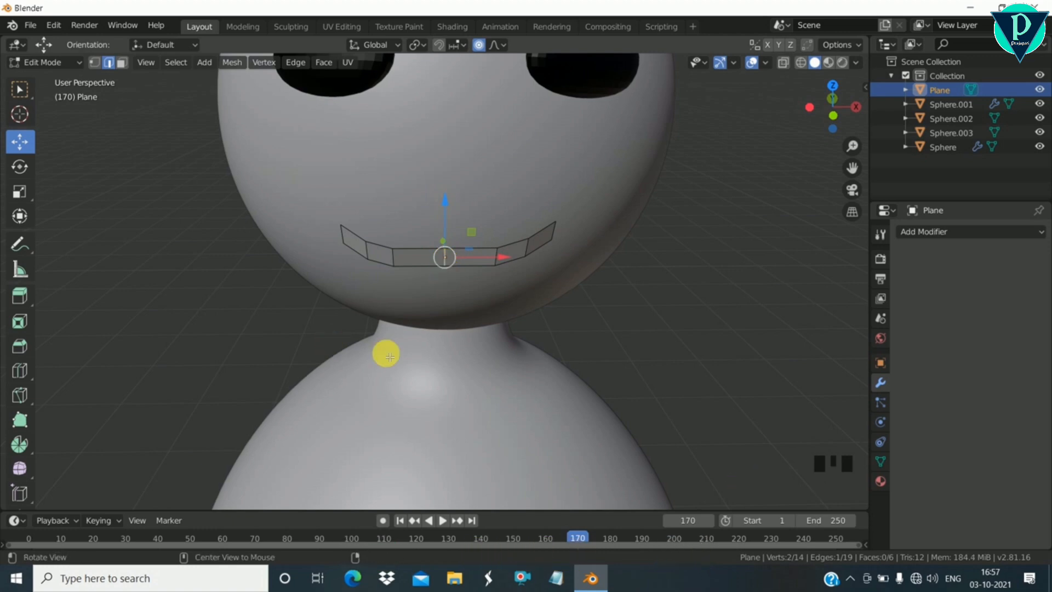
Select all faces of the mouth strip and give it the existing black Material.001.
{"action": "middle_click_drag", "start_coordinate": [383, 352], "coordinate": [573, 319]}
{"action": "left_click", "coordinate": [573, 320]}
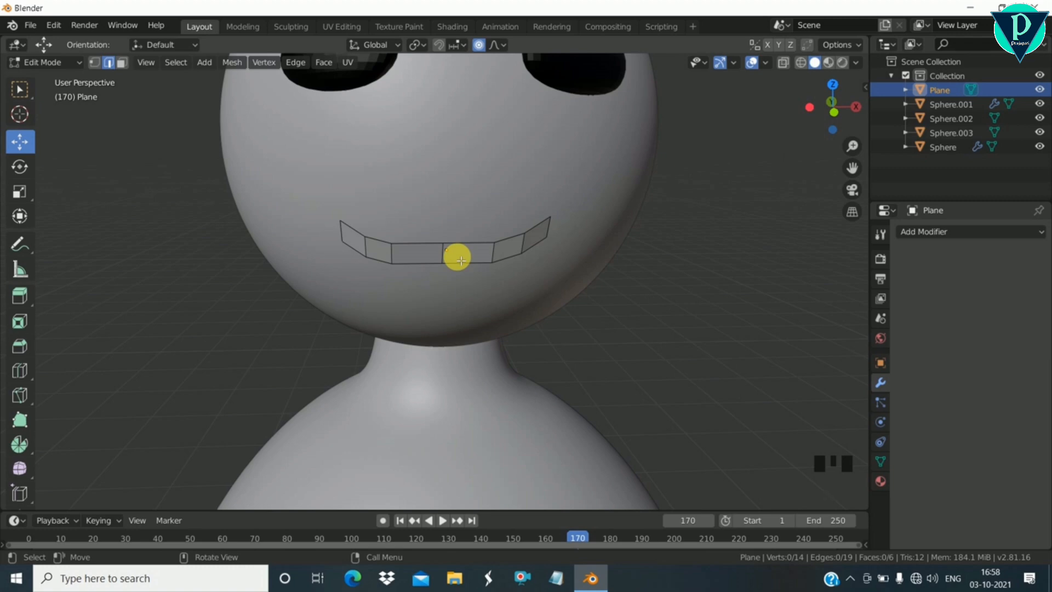
{"action": "left_click", "coordinate": [119, 63]}
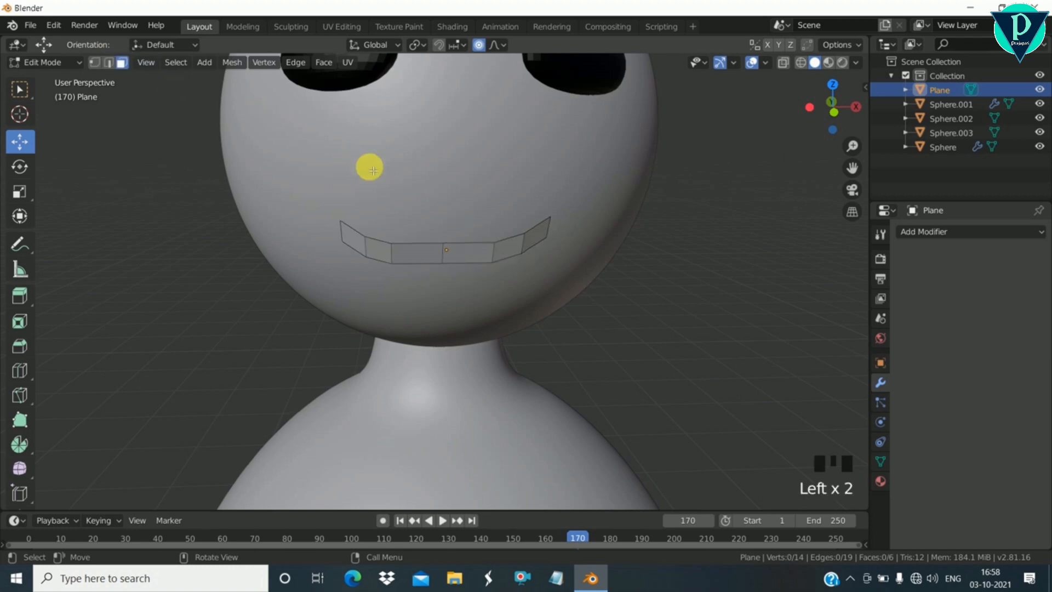
{"action": "left_click", "coordinate": [434, 252]}
{"action": "key", "text": "a"}
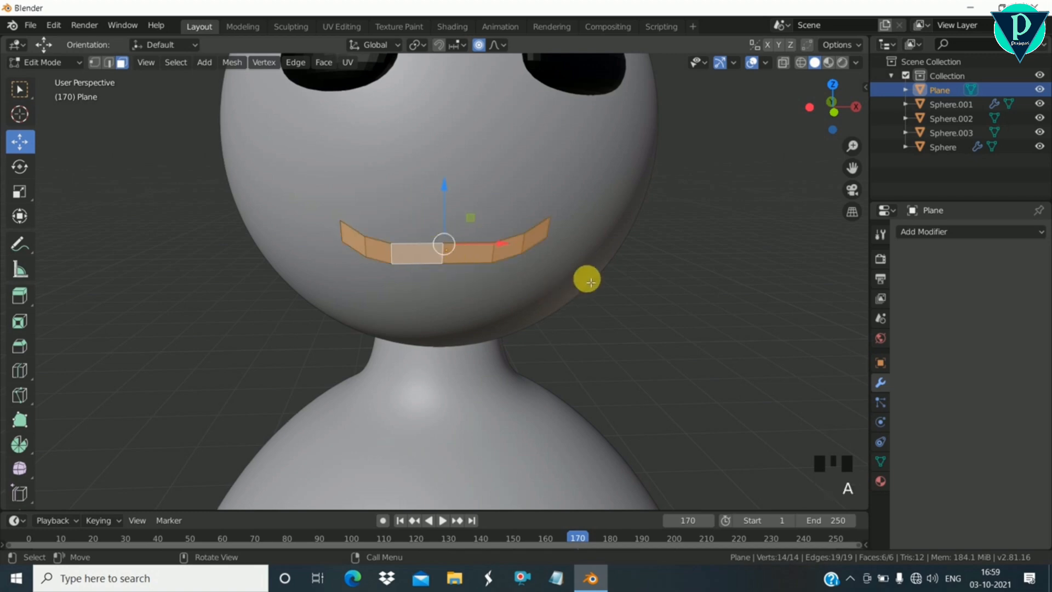
{"action": "left_click", "coordinate": [19, 90]}
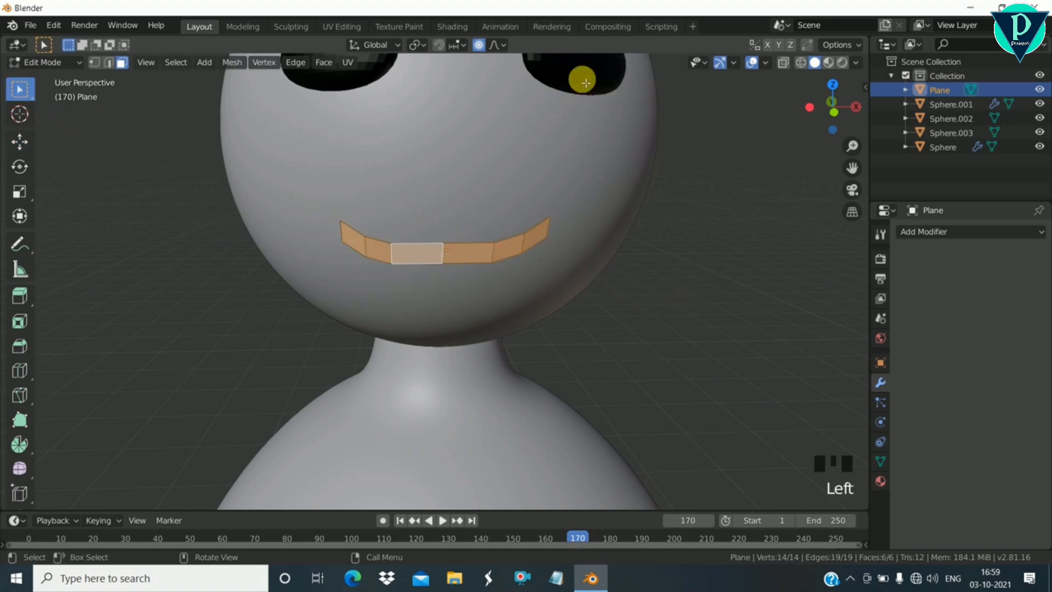
{"action": "left_click", "coordinate": [880, 478]}
{"action": "left_click", "coordinate": [909, 290]}
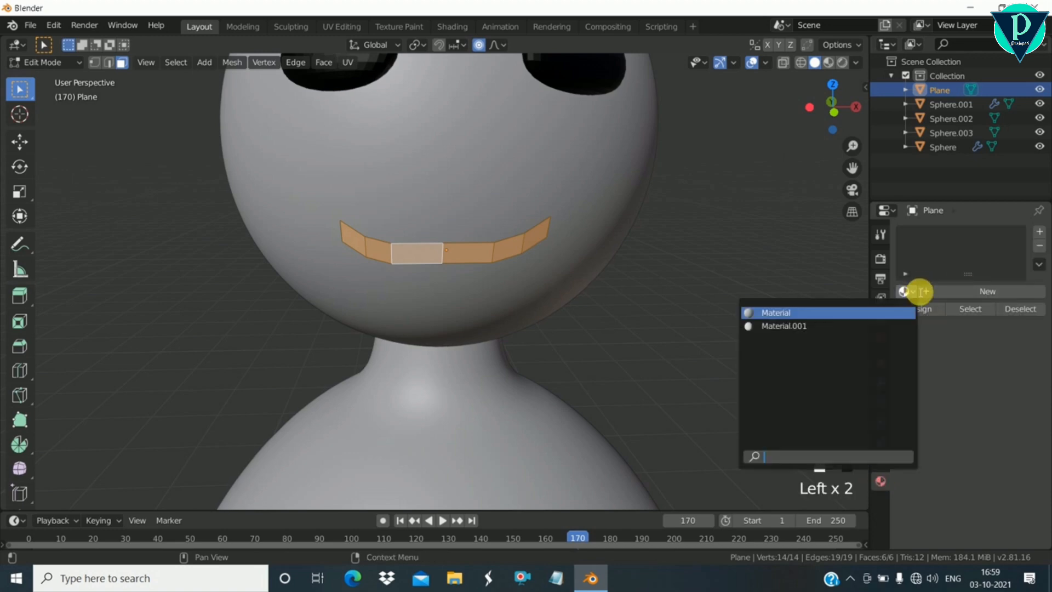
{"action": "left_click", "coordinate": [797, 327]}
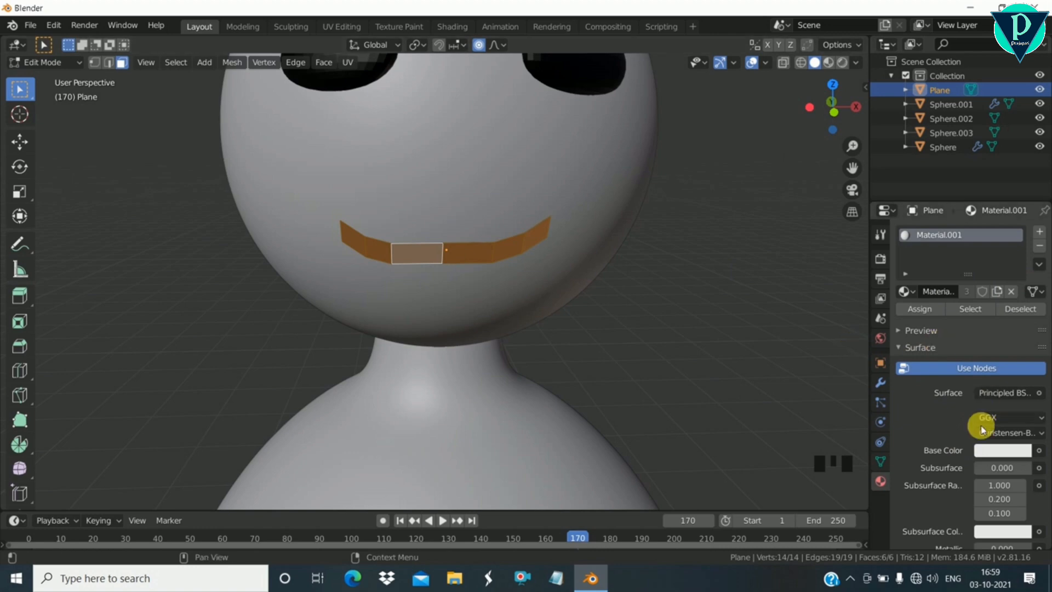
{"action": "scroll", "coordinate": [980, 427], "scroll_direction": "down", "scroll_amount": 20}
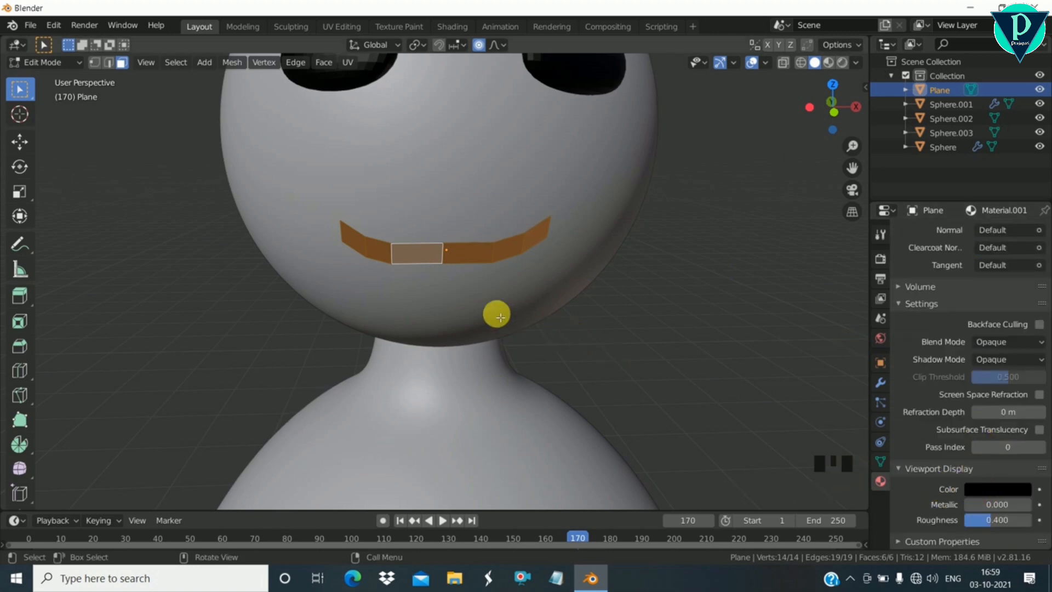
{"action": "left_click", "coordinate": [520, 306]}
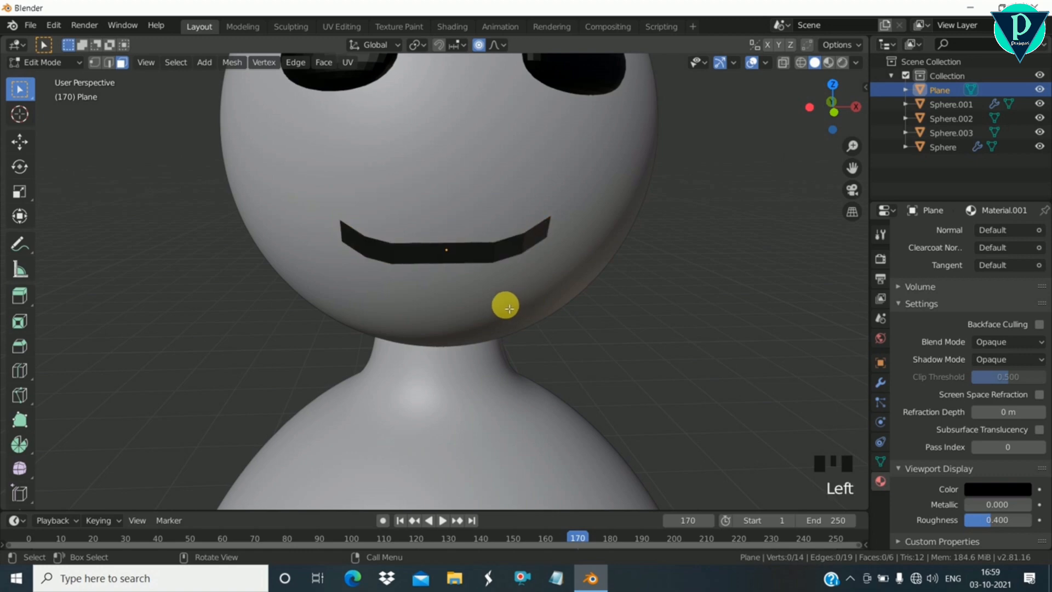
Add a new plane in object mode and move it off to the right of the character.
{"action": "scroll", "coordinate": [509, 308], "scroll_direction": "down", "scroll_amount": 5}
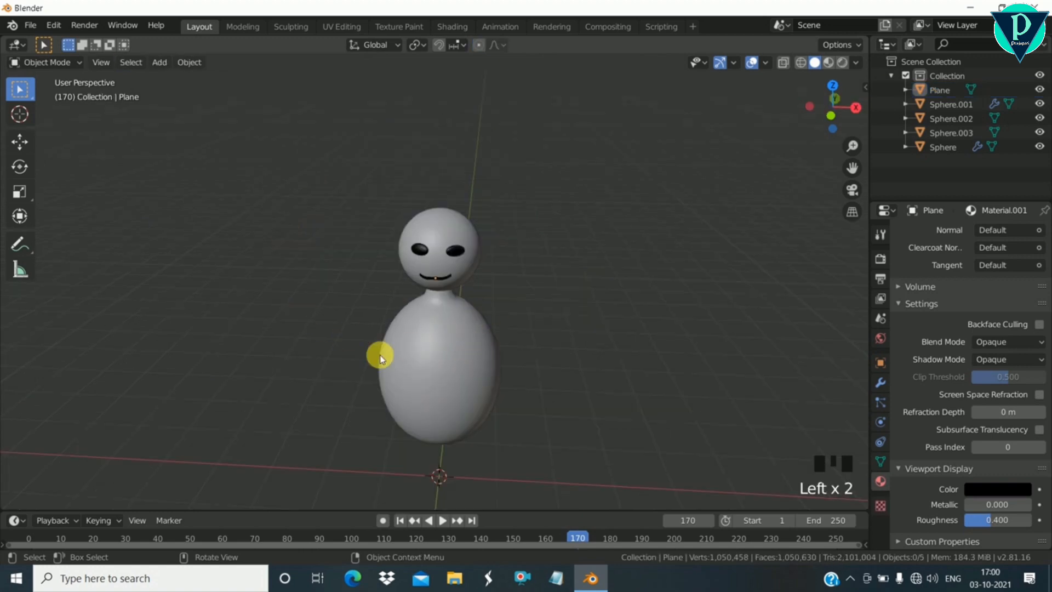
{"action": "key", "text": "shift+a"}
{"action": "left_click", "coordinate": [449, 291]}
{"action": "key", "text": "g"}
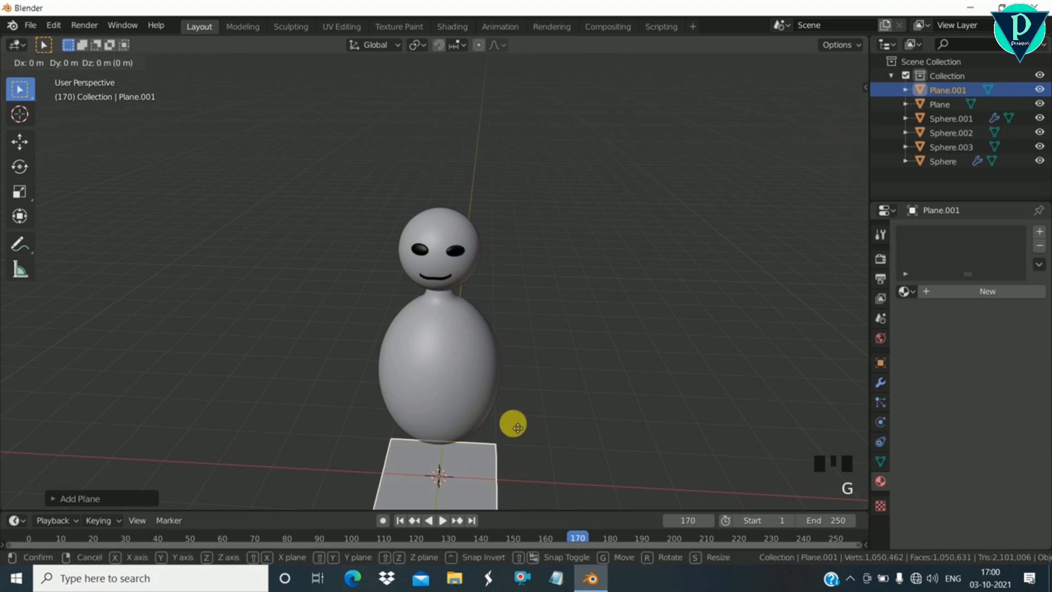
{"action": "left_click", "coordinate": [625, 297]}
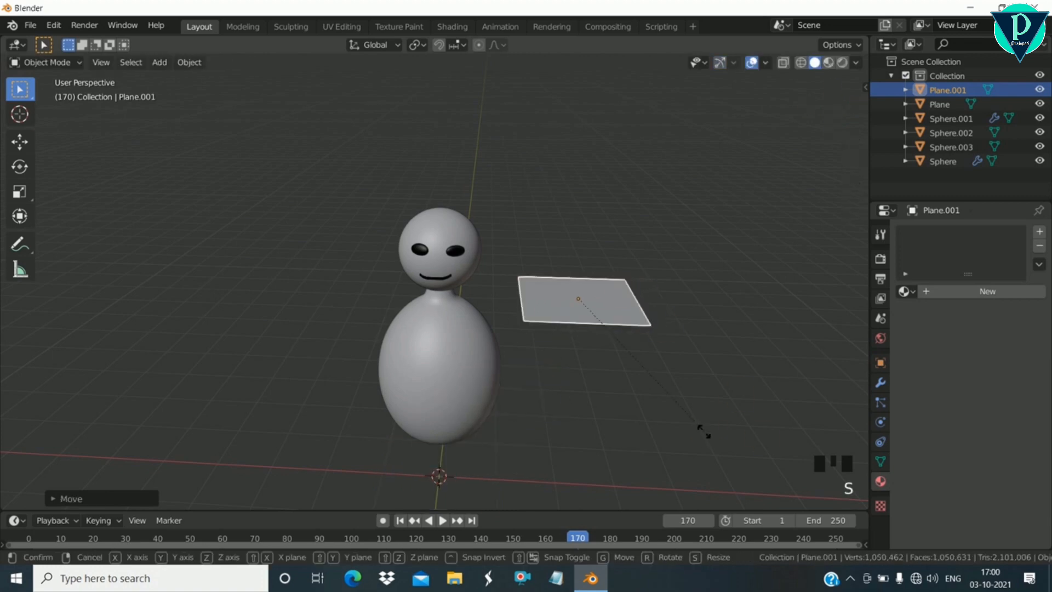
Scale the new plane down and stretch it along the X axis into a strip.
{"action": "key", "text": "s"}
{"action": "left_click", "coordinate": [638, 324]}
{"action": "key", "text": "s"}
{"action": "key", "text": "x"}
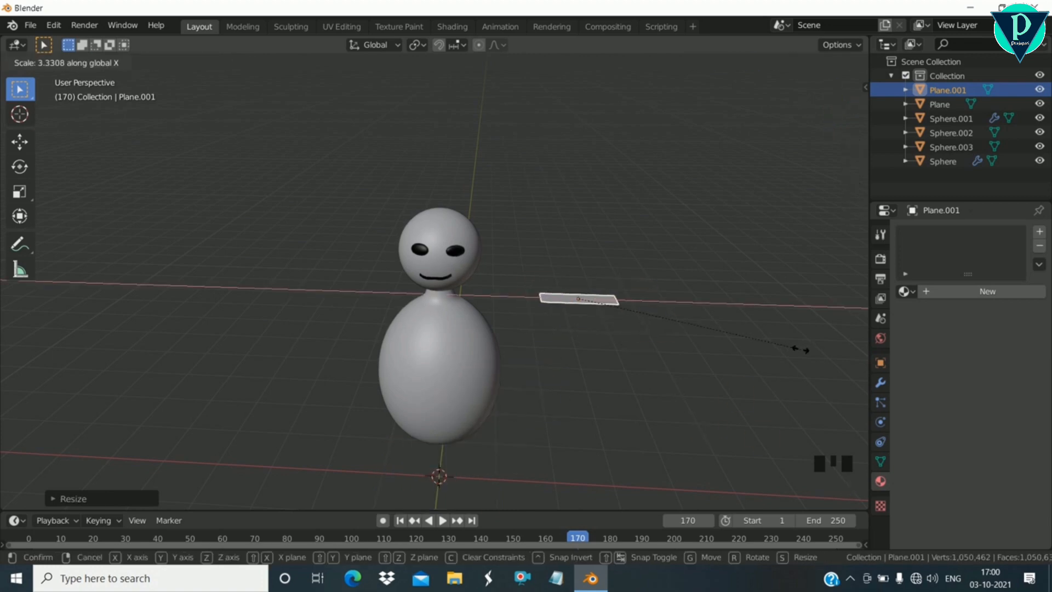
{"action": "left_click", "coordinate": [688, 350]}
Move the strip forward and up to head height and rotate it upright and level to face the front.
{"action": "middle_click_drag", "start_coordinate": [688, 350], "coordinate": [663, 392]}
{"action": "key", "text": "g"}
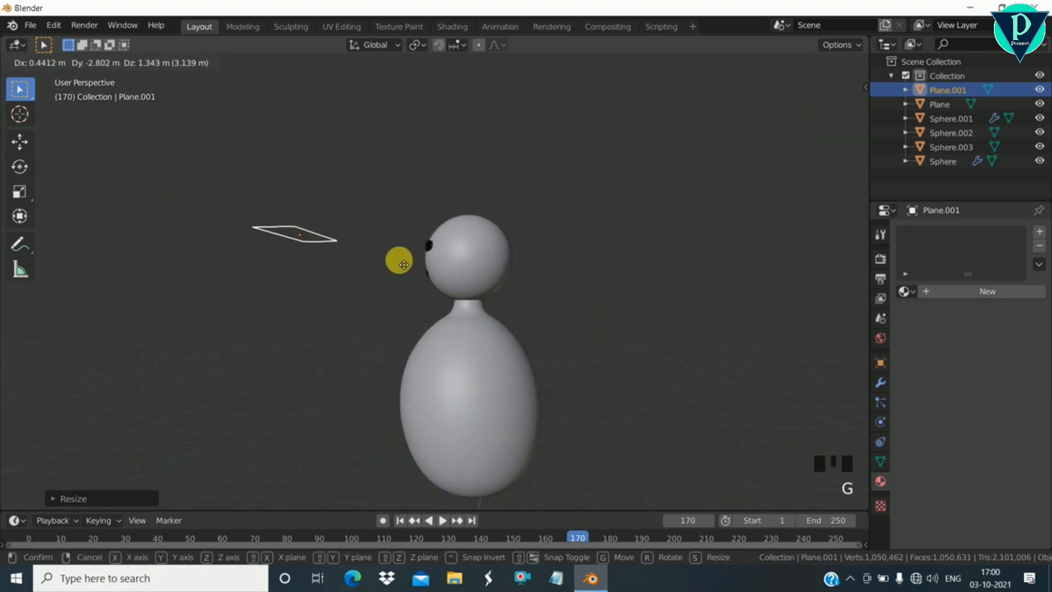
{"action": "left_click", "coordinate": [418, 259]}
{"action": "middle_click_drag", "start_coordinate": [418, 260], "coordinate": [622, 345]}
{"action": "key", "text": "r"}
{"action": "left_click", "coordinate": [411, 308]}
{"action": "key", "text": "KP_1"}
{"action": "key", "text": "r"}
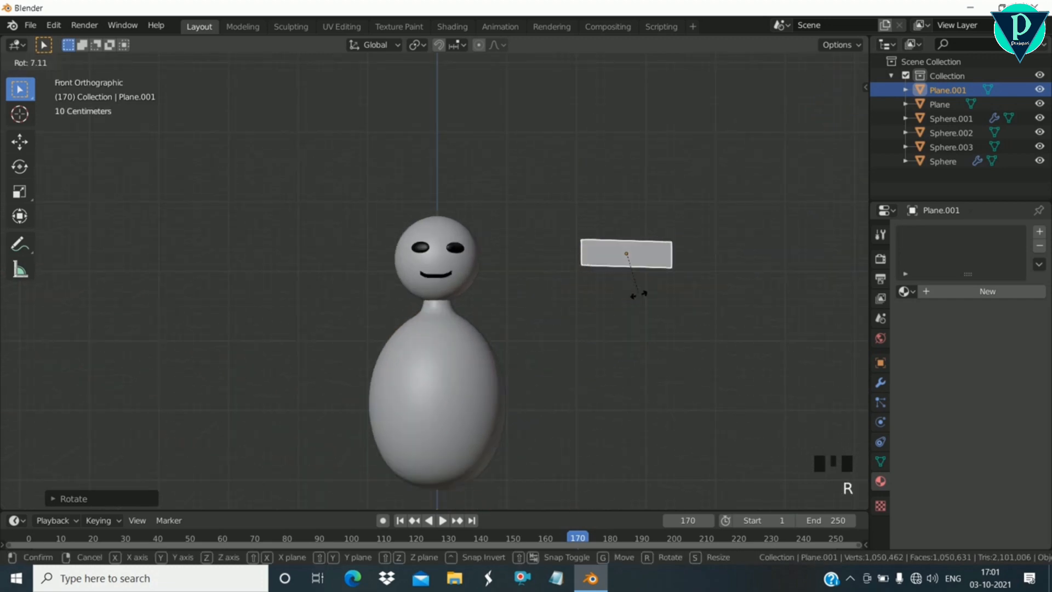
{"action": "left_click", "coordinate": [640, 294]}
Place the strip beside the upper part of the head in front view and scale it down.
{"action": "left_click_drag", "start_coordinate": [645, 254], "coordinate": [515, 229]}
{"action": "key", "text": "s"}
{"action": "left_click", "coordinate": [536, 248]}
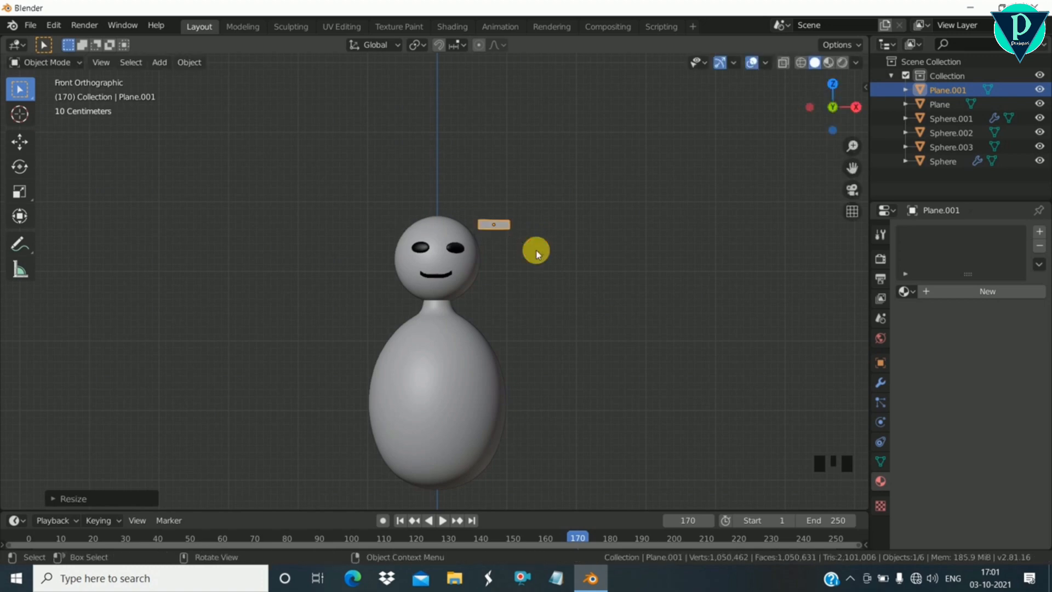
Make the small strip thinner by scaling it down overall and stretching it along the X axis.
{"action": "key", "text": "s"}
{"action": "key", "text": "x"}
{"action": "key", "text": "s"}
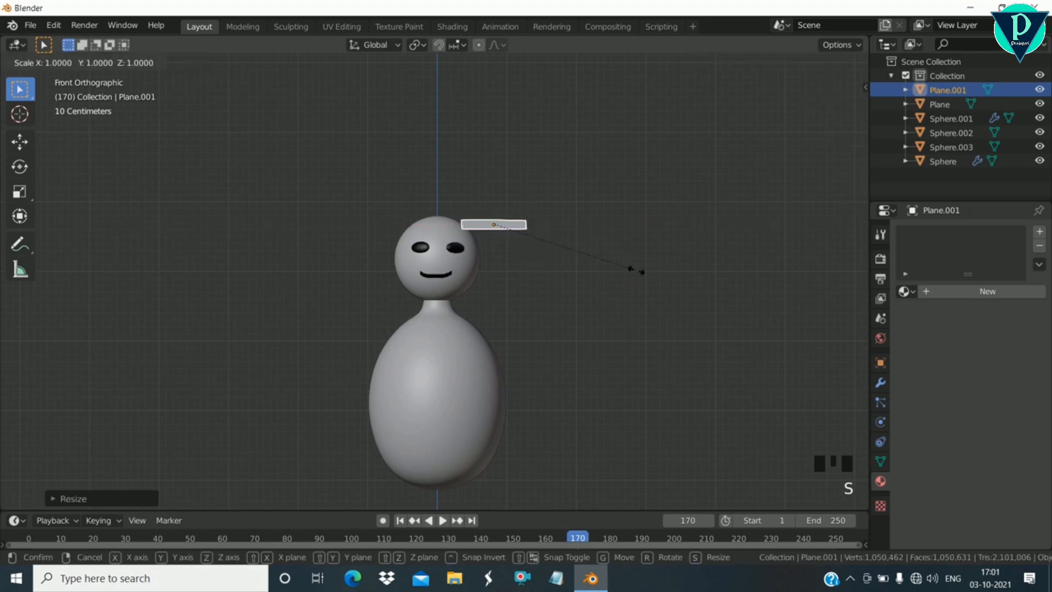
{"action": "key", "text": "s"}
{"action": "key", "text": "x"}
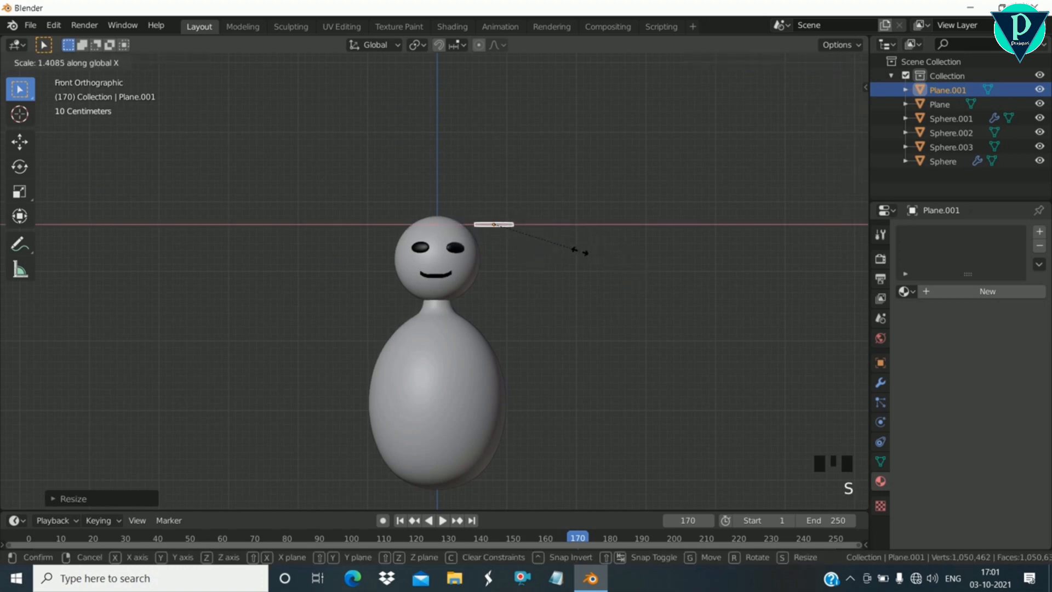
{"action": "left_click", "coordinate": [591, 259]}
Move the strip along X over the character's right-hand eye as seen from the front and scale it to about 0.52.
{"action": "middle_click_drag", "start_coordinate": [592, 260], "coordinate": [505, 326]}
{"action": "key", "text": "g"}
{"action": "key", "text": "x"}
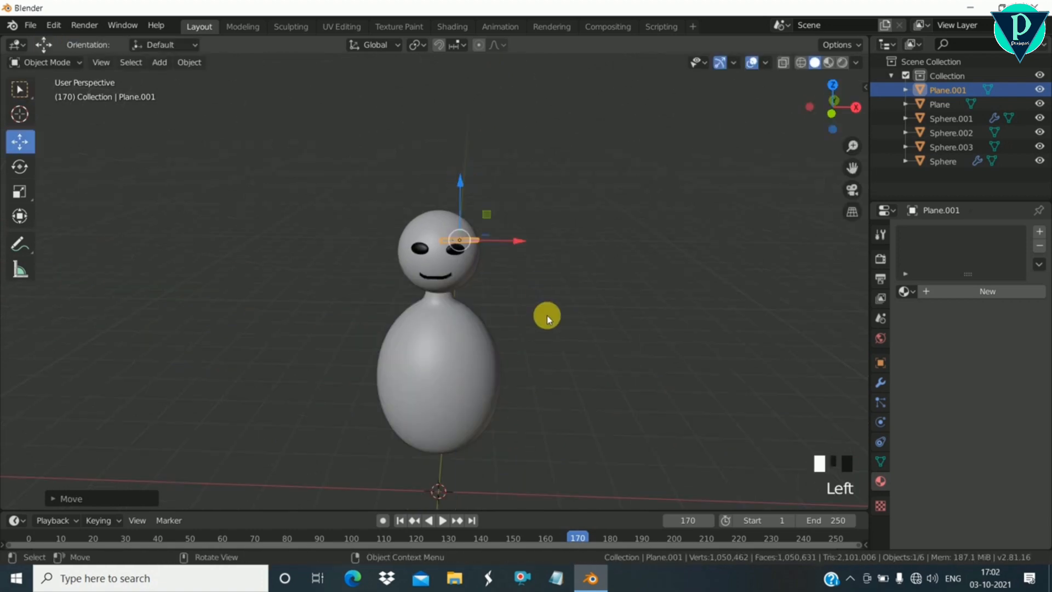
{"action": "key", "text": "s"}
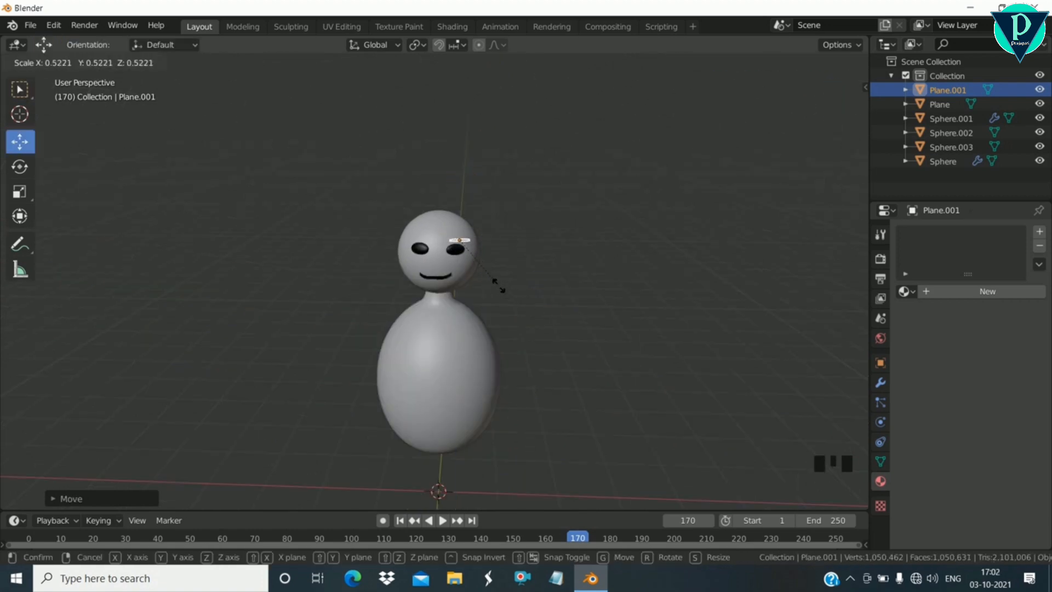
{"action": "left_click", "coordinate": [498, 284]}
Rotate the eyebrow strip in several views so that it follows the curve of the head above the eye.
{"action": "scroll", "coordinate": [601, 249], "scroll_direction": "up", "scroll_amount": 6}
{"action": "middle_click_drag", "start_coordinate": [601, 249], "coordinate": [638, 366]}
{"action": "key", "text": "r"}
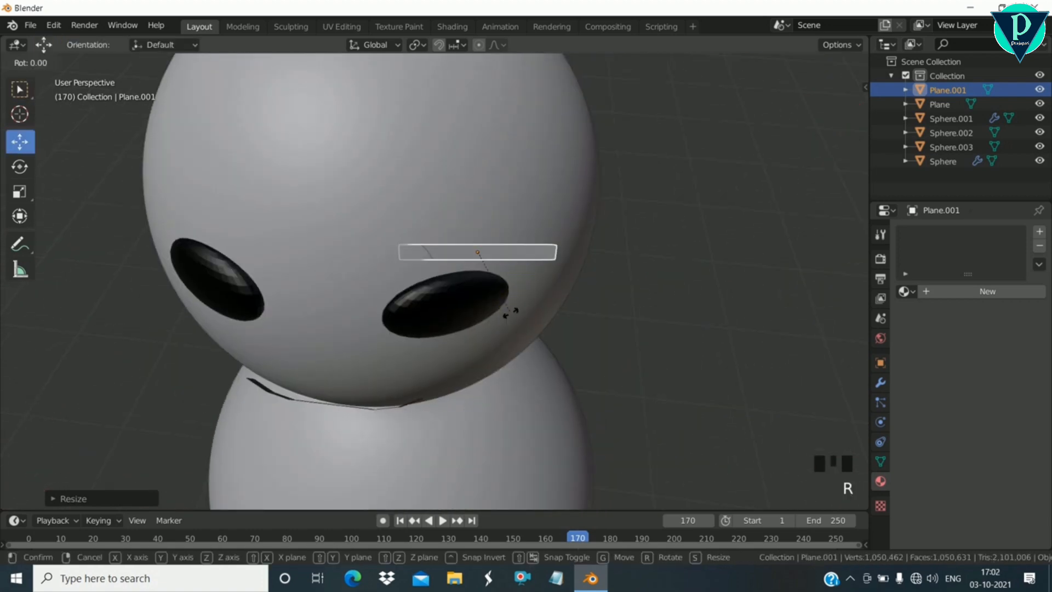
{"action": "left_click", "coordinate": [587, 287]}
{"action": "middle_click_drag", "start_coordinate": [587, 287], "coordinate": [437, 429]}
{"action": "key", "text": "r"}
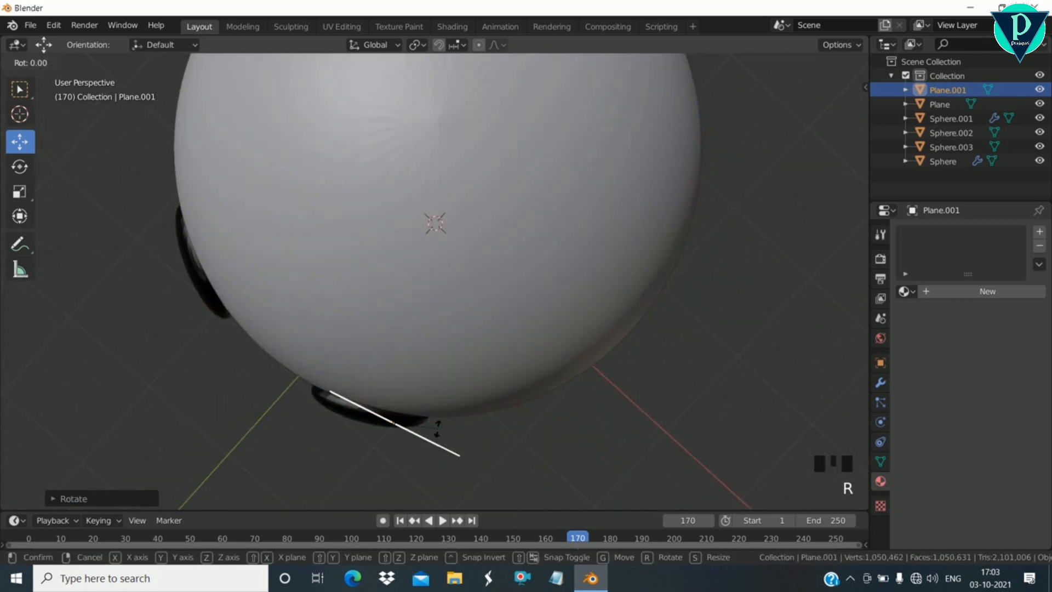
{"action": "left_click", "coordinate": [451, 416]}
Nudge the eyebrow strip into place against the head's surface just above the eye.
{"action": "left_click_drag", "start_coordinate": [416, 389], "coordinate": [424, 380]}
{"action": "middle_click_drag", "start_coordinate": [450, 444], "coordinate": [485, 342]}
{"action": "middle_click_drag", "start_coordinate": [370, 345], "coordinate": [424, 390]}
{"action": "left_click_drag", "start_coordinate": [548, 122], "coordinate": [535, 121]}
{"action": "middle_click_drag", "start_coordinate": [490, 176], "coordinate": [480, 255]}
{"action": "left_click_drag", "start_coordinate": [481, 252], "coordinate": [482, 257]}
Rotate the eyebrow strip so that it slants upward toward the outer side of the head, parallel to the eye.
{"action": "key", "text": "r"}
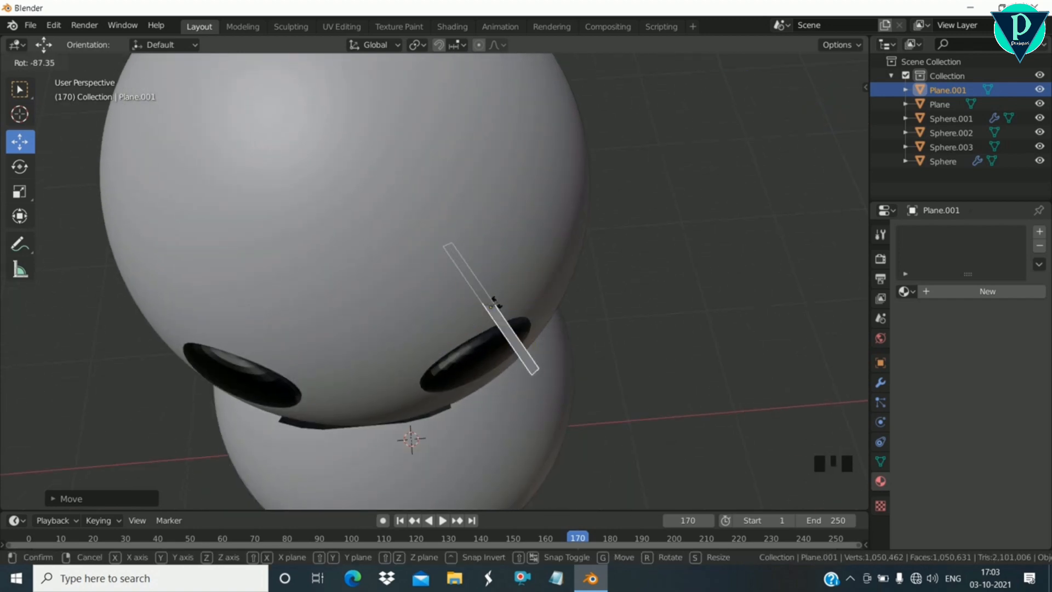
{"action": "right_click", "coordinate": [528, 329]}
{"action": "key", "text": "r"}
{"action": "left_click", "coordinate": [587, 357]}
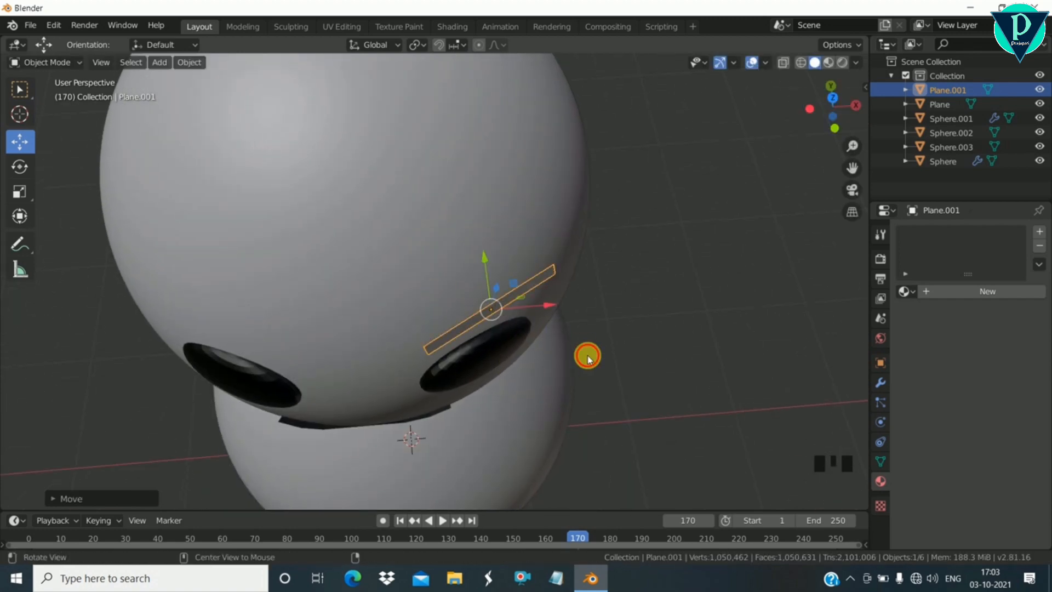
{"action": "middle_click_drag", "start_coordinate": [586, 357], "coordinate": [587, 291]}
Create a new material for the eyebrow and set its viewport display color to black.
{"action": "left_click", "coordinate": [20, 88]}
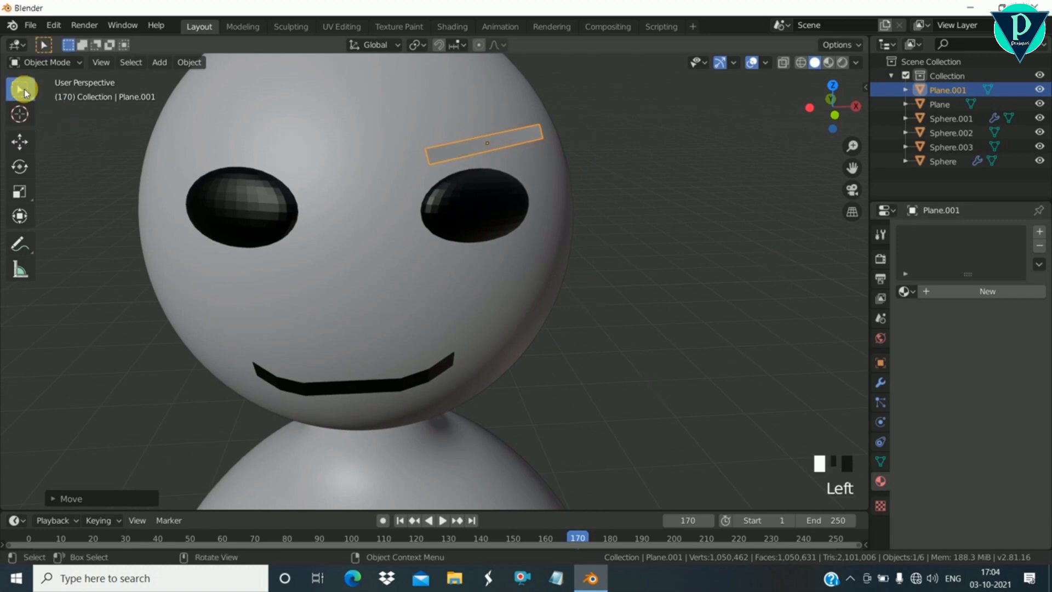
{"action": "left_click", "coordinate": [905, 291]}
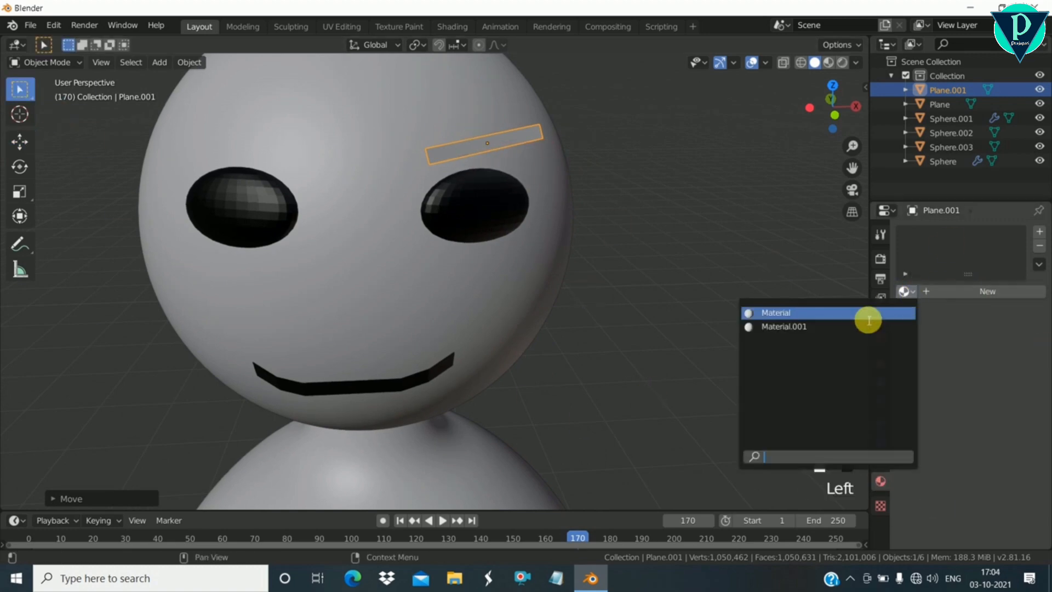
{"action": "left_click", "coordinate": [987, 291]}
{"action": "left_click", "coordinate": [1002, 432]}
{"action": "scroll", "coordinate": [953, 484], "scroll_direction": "down", "scroll_amount": 15}
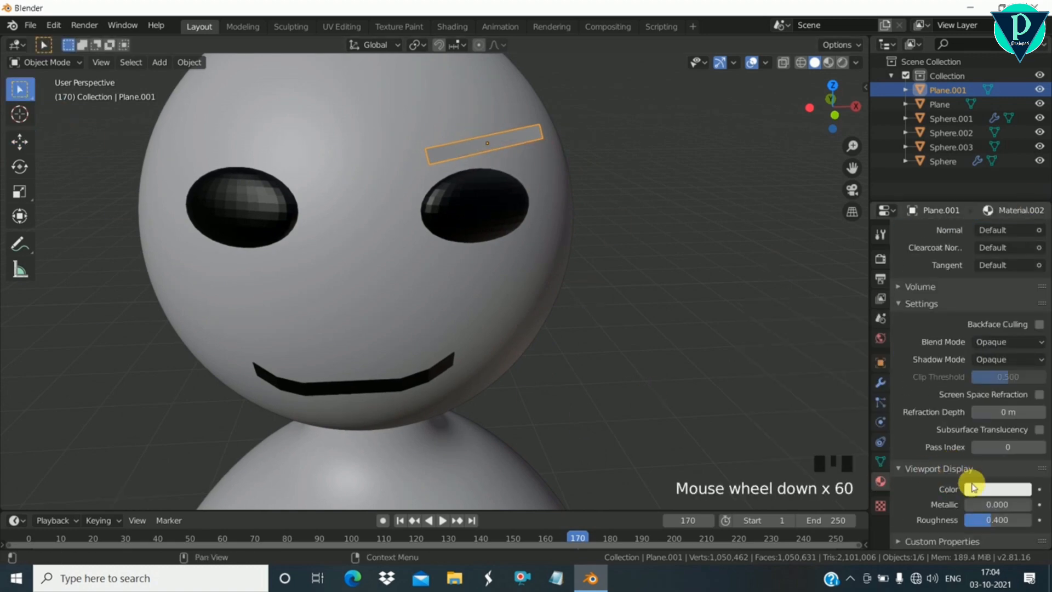
{"action": "left_click", "coordinate": [995, 488]}
{"action": "left_click_drag", "start_coordinate": [1022, 364], "coordinate": [1024, 413]}
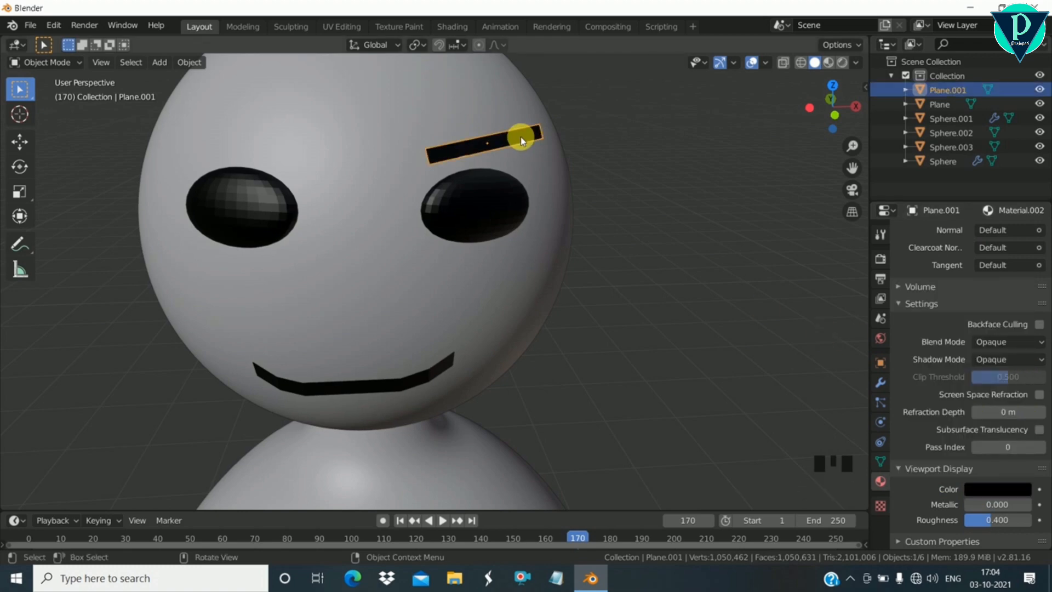
Duplicate the black eyebrow and place the copy above the other eye.
{"action": "key", "text": "shift+d"}
{"action": "left_click", "coordinate": [264, 127]}
{"action": "key", "text": "r"}
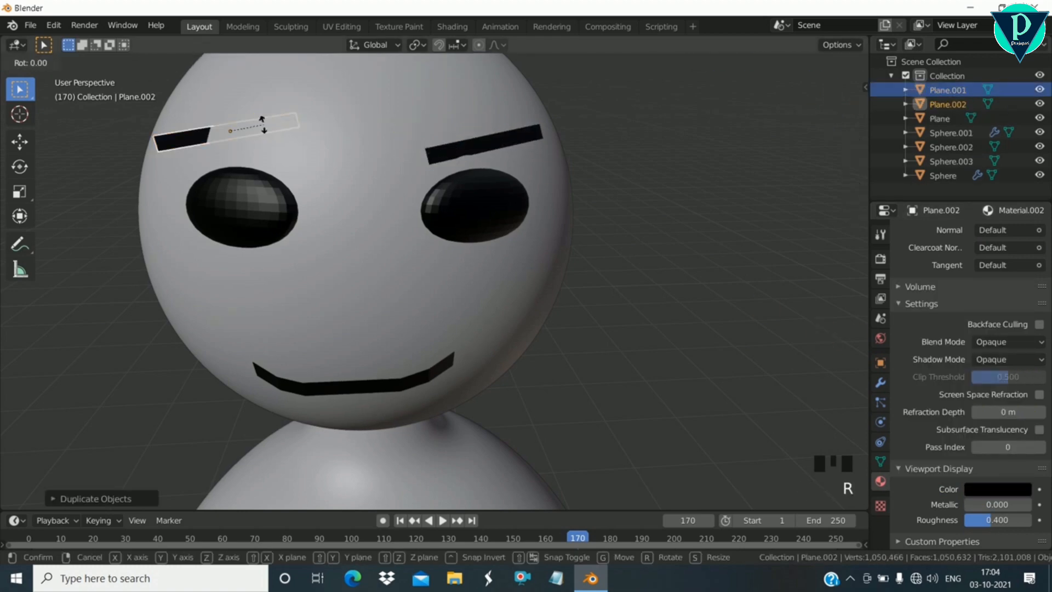
{"action": "left_click", "coordinate": [265, 124]}
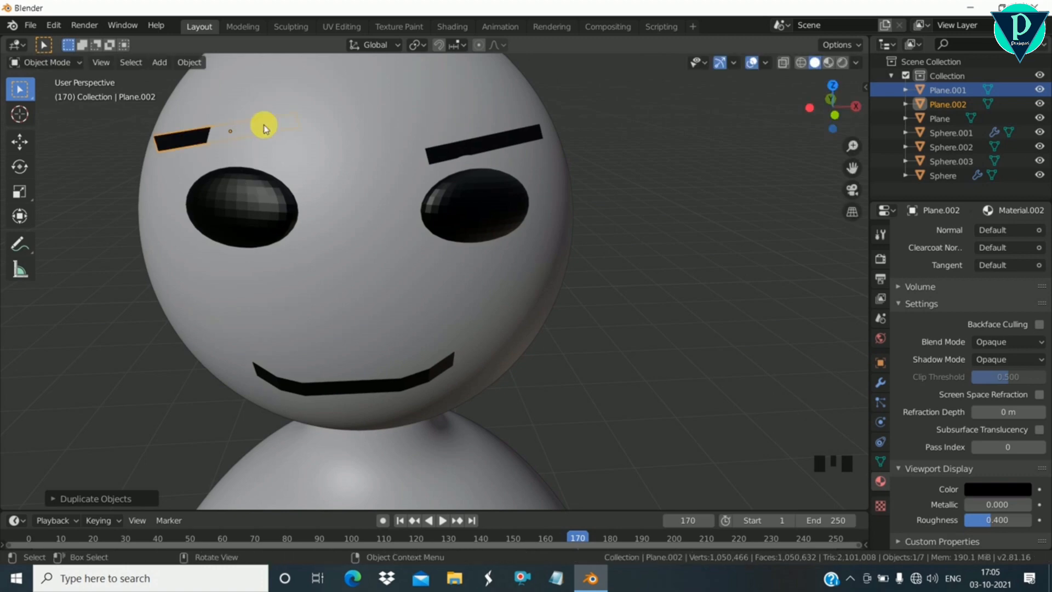
Rotate and shift the copied eyebrow to follow the head's curve, slanting upward toward the outer side to mirror the first eyebrow.
{"action": "left_click", "coordinate": [26, 170]}
{"action": "middle_click_drag", "start_coordinate": [292, 278], "coordinate": [263, 359]}
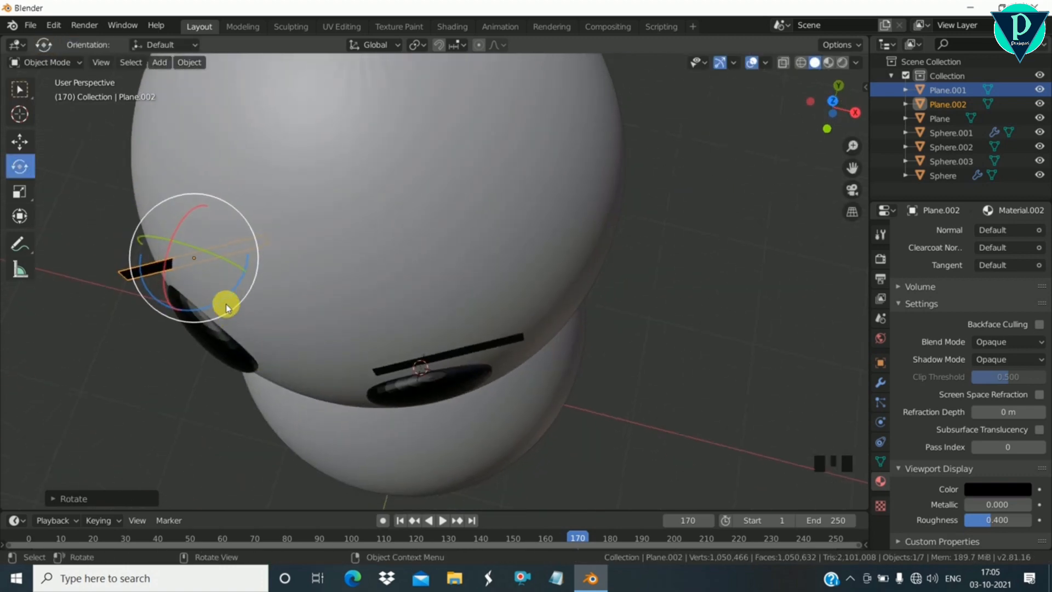
{"action": "left_click_drag", "start_coordinate": [225, 304], "coordinate": [179, 311]}
{"action": "left_click", "coordinate": [20, 141]}
{"action": "left_click_drag", "start_coordinate": [211, 211], "coordinate": [196, 226]}
{"action": "middle_click_drag", "start_coordinate": [159, 323], "coordinate": [261, 230]}
{"action": "key", "text": "r"}
{"action": "left_click", "coordinate": [282, 279]}
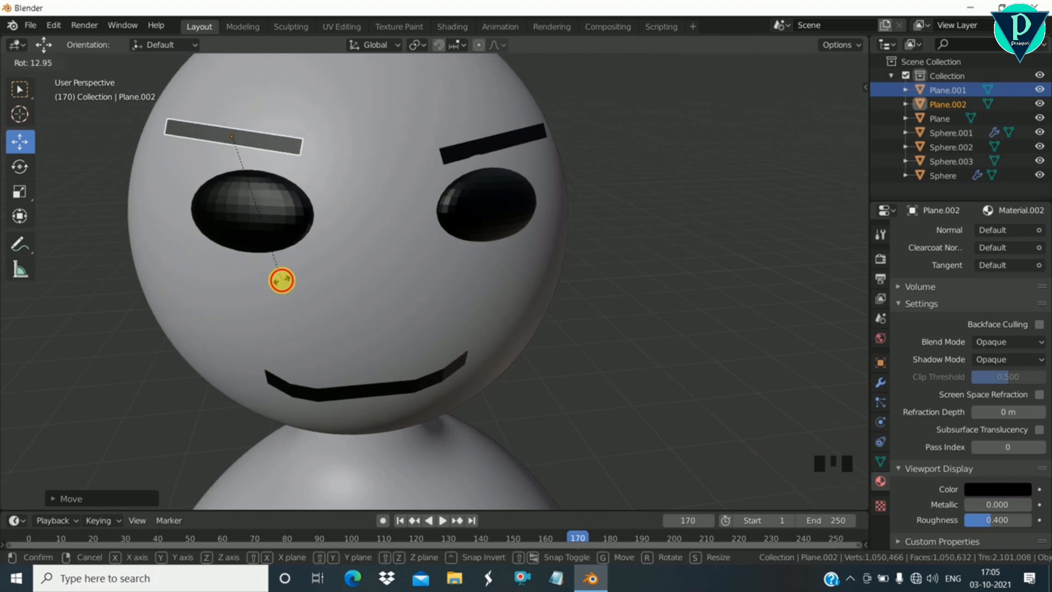
Move the copied eyebrow in small amounts until it sits against the head's surface above its eye.
{"action": "left_click_drag", "start_coordinate": [225, 81], "coordinate": [226, 86]}
{"action": "left_click_drag", "start_coordinate": [288, 141], "coordinate": [288, 141]}
{"action": "middle_click_drag", "start_coordinate": [289, 142], "coordinate": [268, 261]}
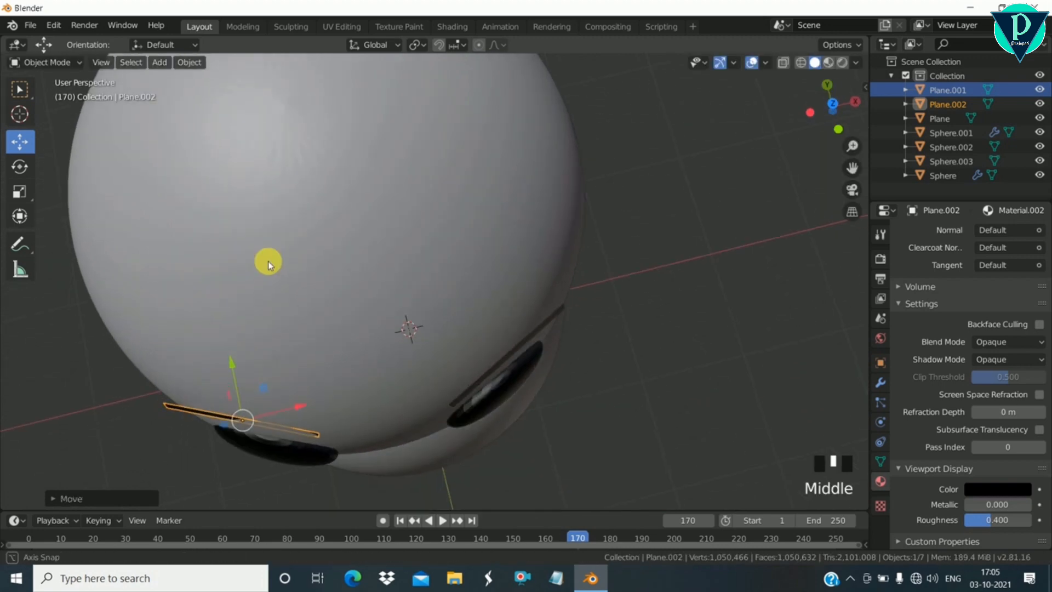
{"action": "left_click_drag", "start_coordinate": [231, 364], "coordinate": [232, 367]}
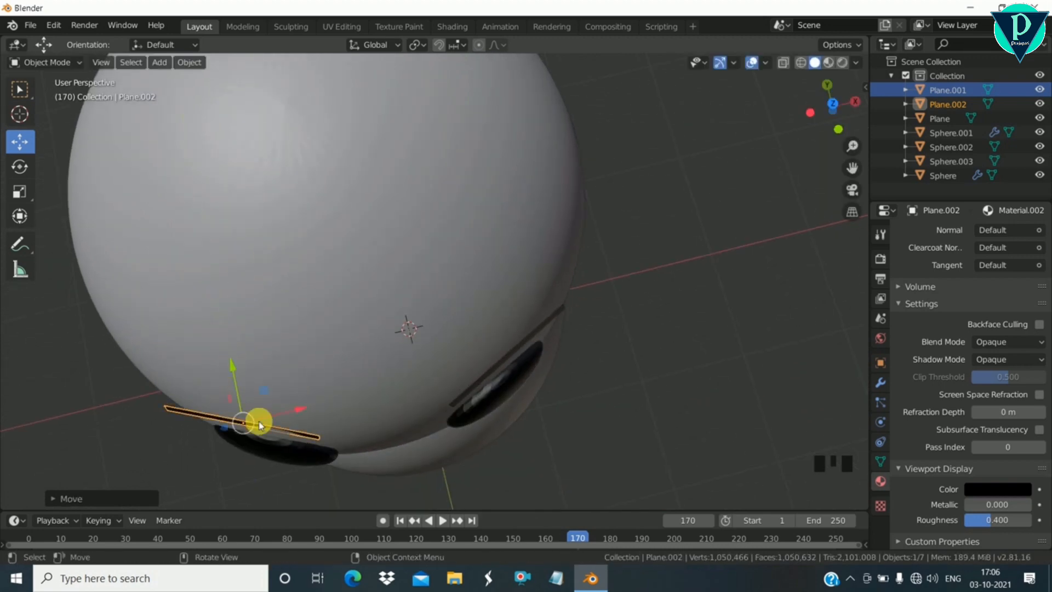
{"action": "left_click_drag", "start_coordinate": [275, 416], "coordinate": [283, 416]}
{"action": "left_click_drag", "start_coordinate": [236, 364], "coordinate": [246, 375]}
{"action": "middle_click_drag", "start_coordinate": [246, 375], "coordinate": [460, 258]}
Tilt the copied eyebrow in side view to match the head's curvature and nudge it closer to the surface.
{"action": "left_click", "coordinate": [20, 166]}
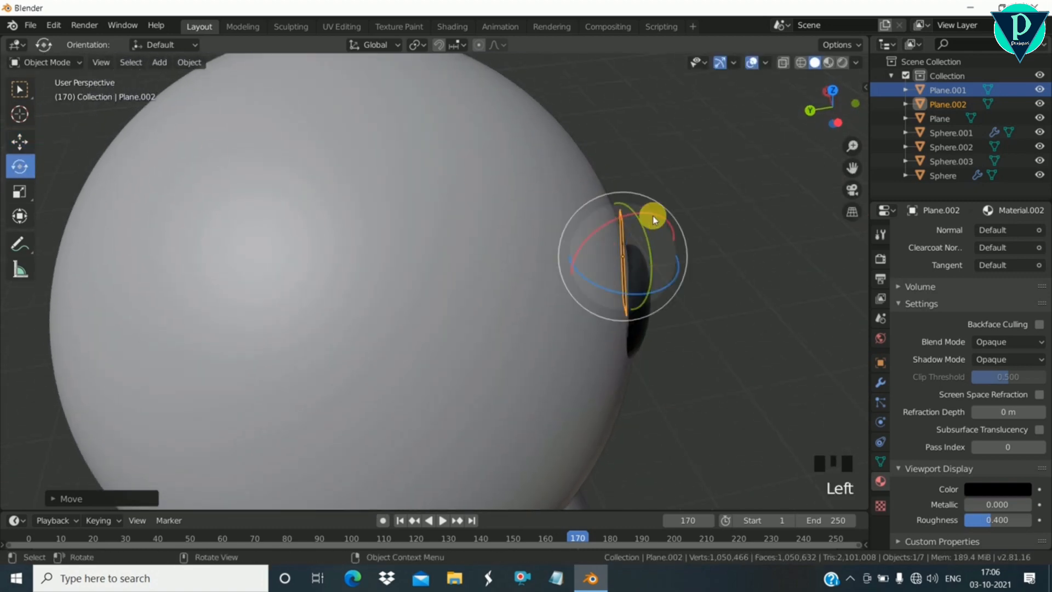
{"action": "left_click_drag", "start_coordinate": [652, 215], "coordinate": [766, 432]}
{"action": "middle_click_drag", "start_coordinate": [767, 432], "coordinate": [608, 400]}
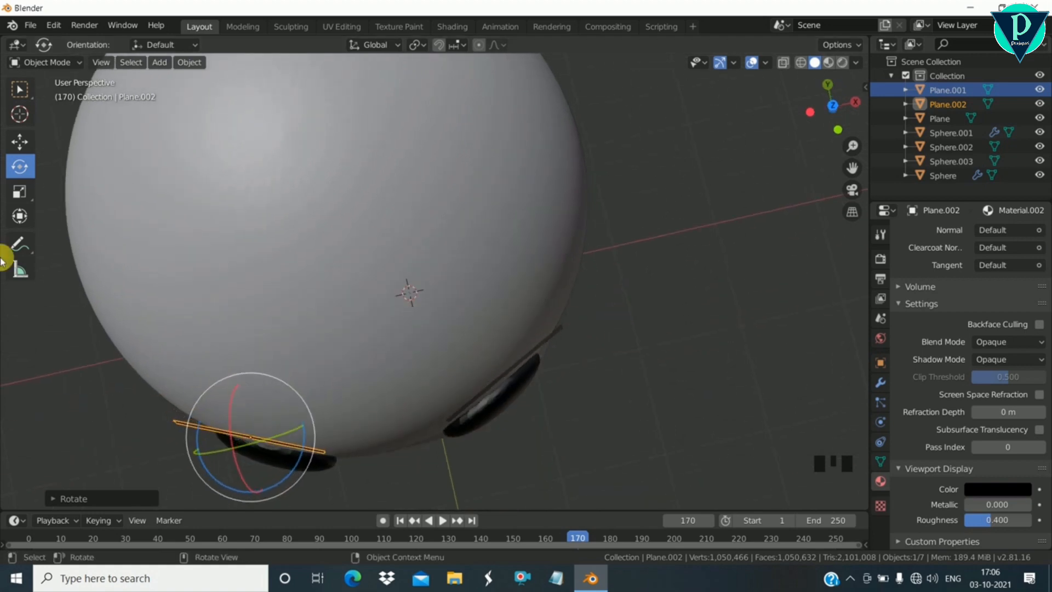
{"action": "left_click", "coordinate": [20, 141]}
{"action": "left_click_drag", "start_coordinate": [240, 382], "coordinate": [241, 386]}
{"action": "left_click", "coordinate": [470, 404]}
{"action": "middle_click_drag", "start_coordinate": [492, 317], "coordinate": [329, 247]}
Lower both eyebrows slightly toward the eyes and clear the selection.
{"action": "left_click", "coordinate": [251, 114]}
{"action": "key", "text": "r"}
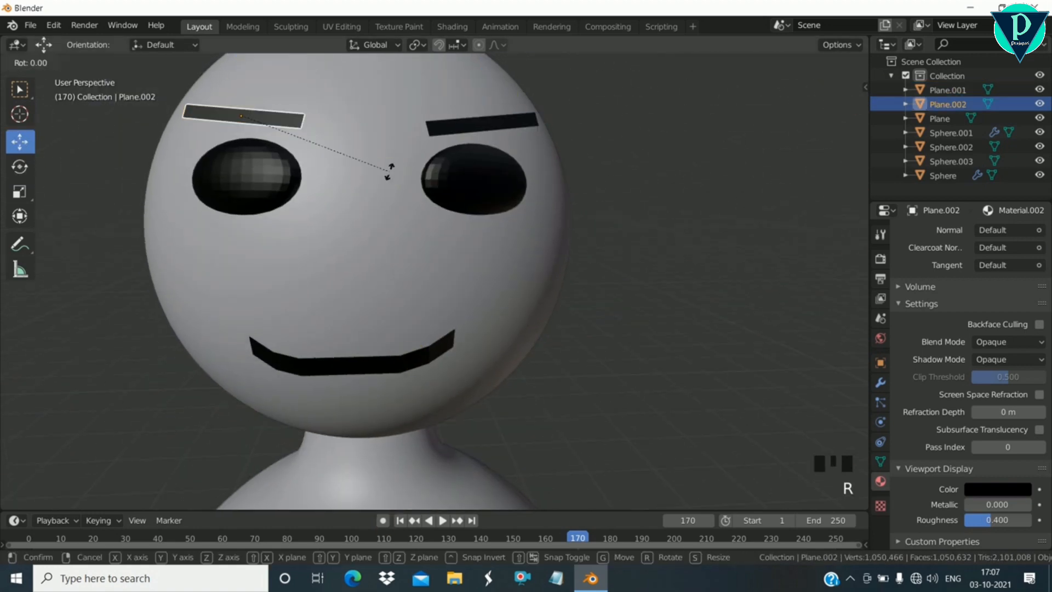
{"action": "left_click", "coordinate": [390, 176]}
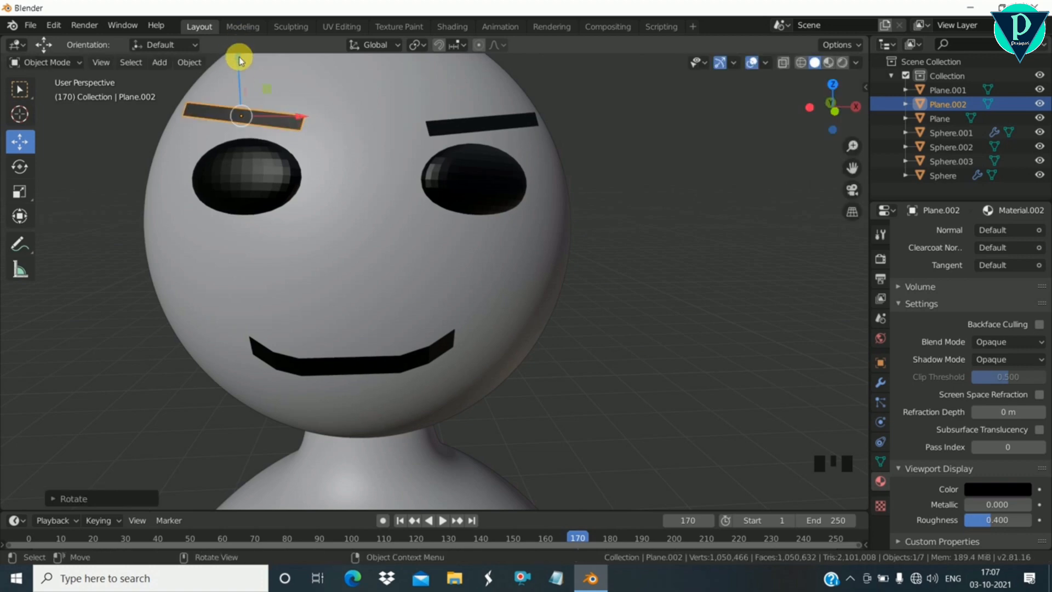
{"action": "left_click_drag", "start_coordinate": [242, 56], "coordinate": [244, 63]}
{"action": "left_click", "coordinate": [482, 123]}
{"action": "left_click_drag", "start_coordinate": [486, 64], "coordinate": [491, 70]}
{"action": "scroll", "coordinate": [490, 277], "scroll_direction": "down", "scroll_amount": 4}
{"action": "left_click", "coordinate": [521, 298]}
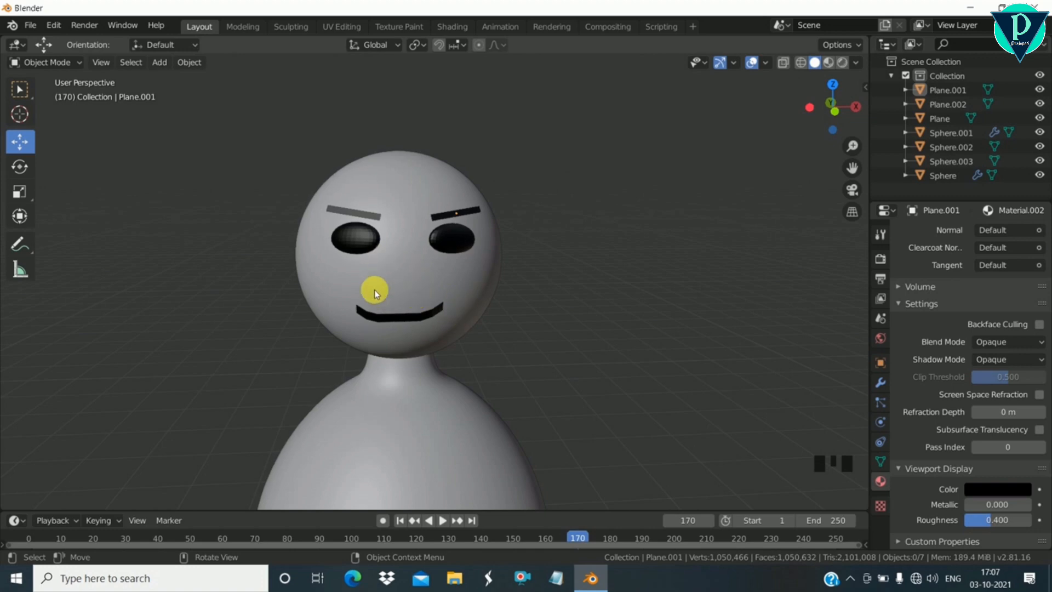
In Edit Mode on the head sphere, circle-select the faces around the top pole and grow the selection three times.
{"action": "left_click", "coordinate": [393, 159]}
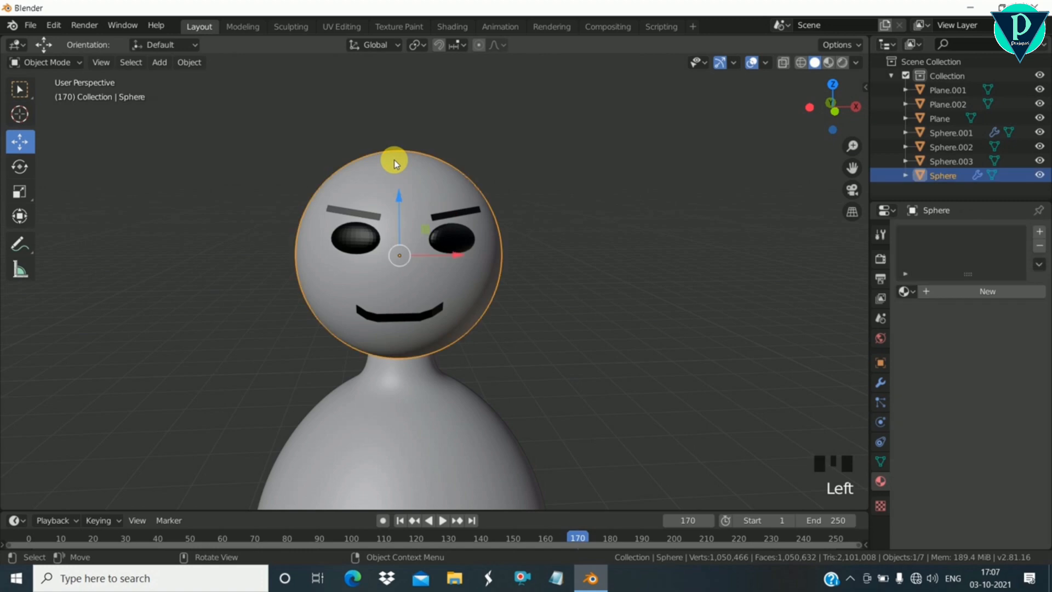
{"action": "left_click", "coordinate": [63, 62]}
{"action": "left_click", "coordinate": [46, 94]}
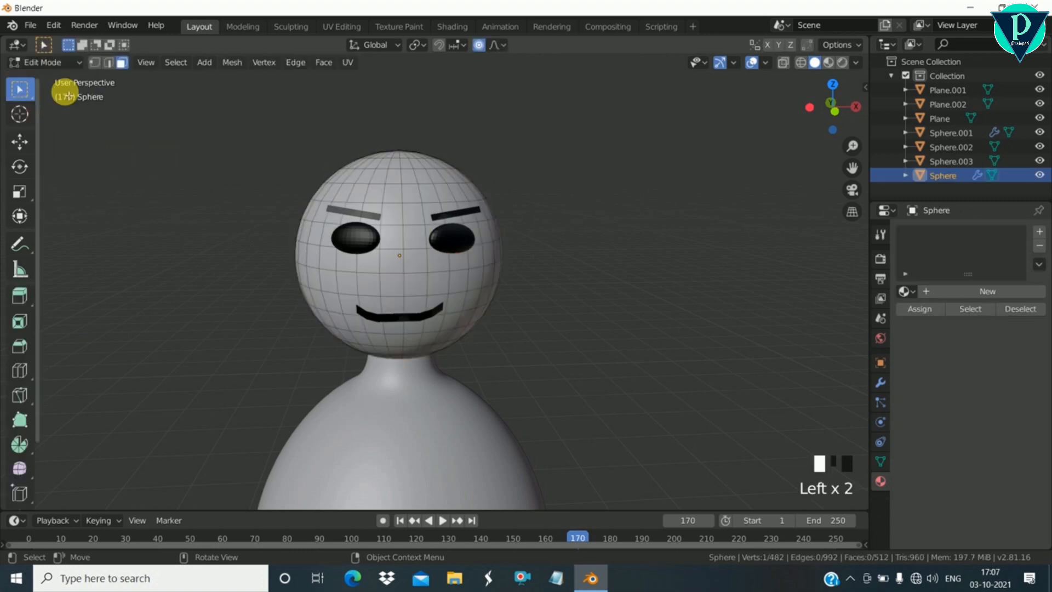
{"action": "middle_click_drag", "start_coordinate": [605, 223], "coordinate": [507, 303]}
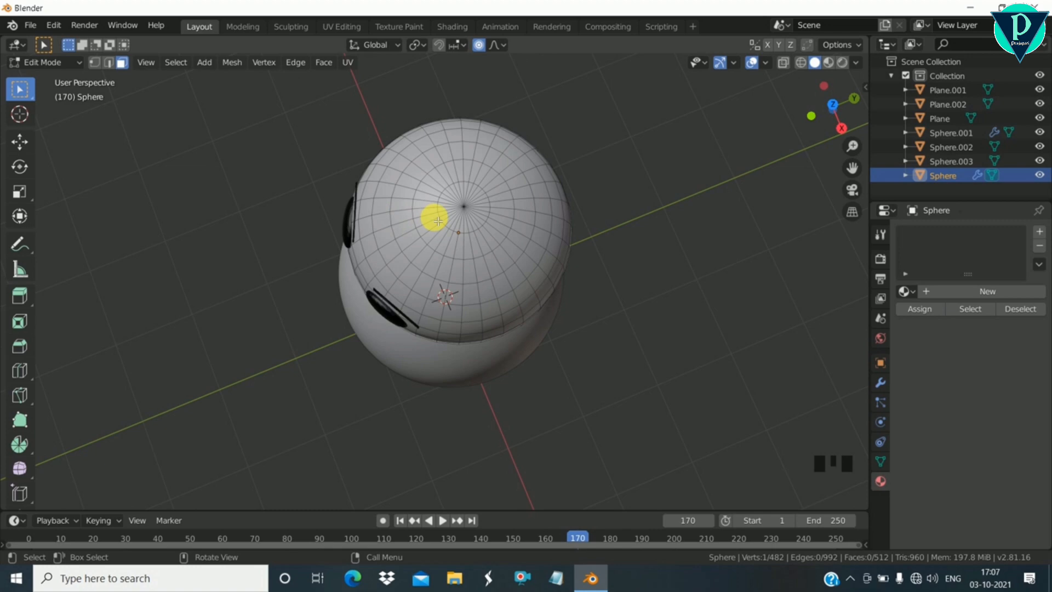
{"action": "key", "text": "c"}
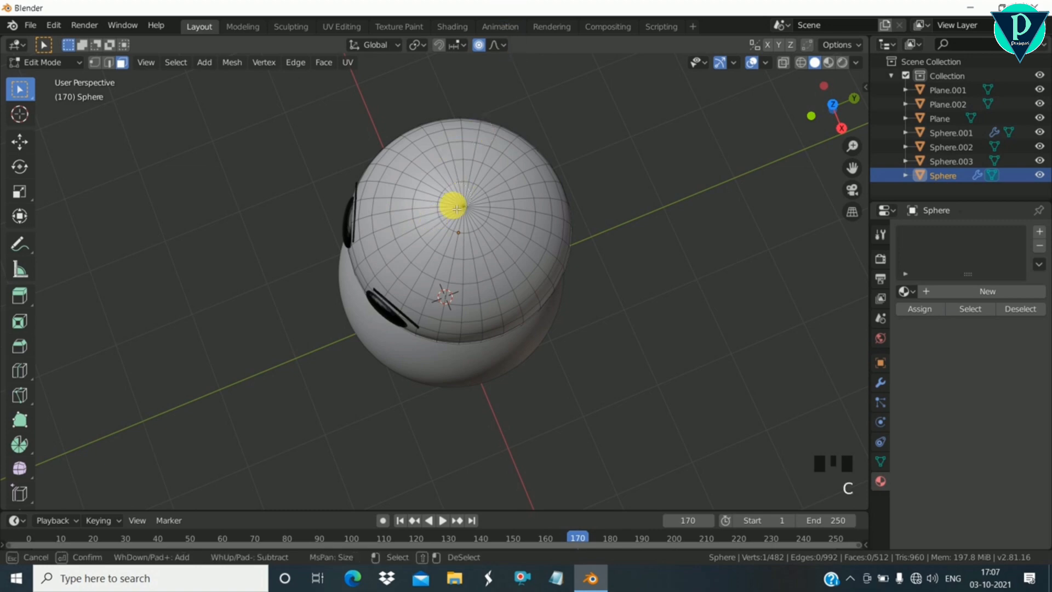
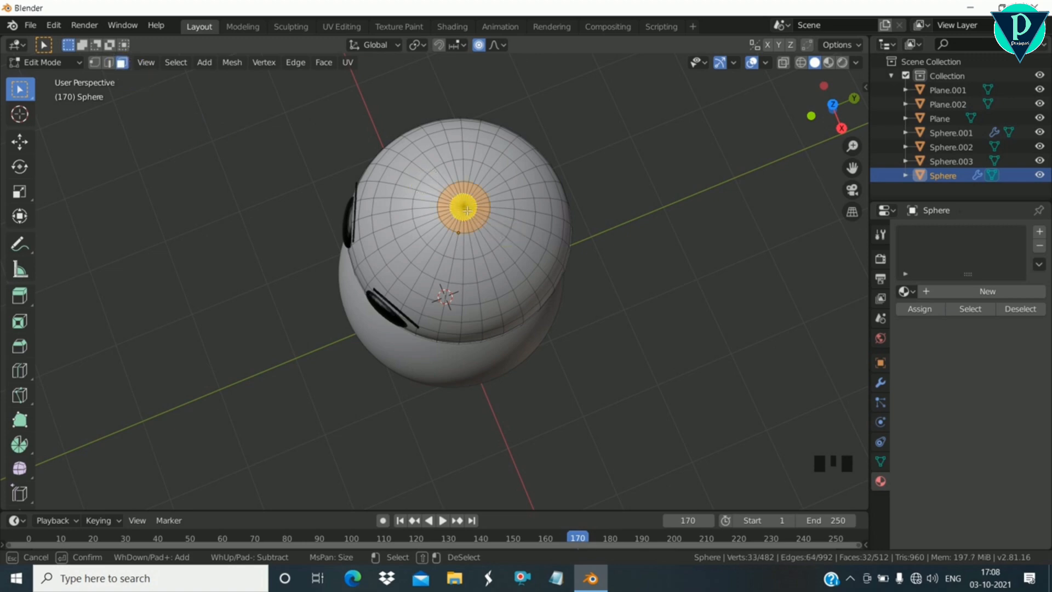
{"action": "right_click", "coordinate": [467, 210]}
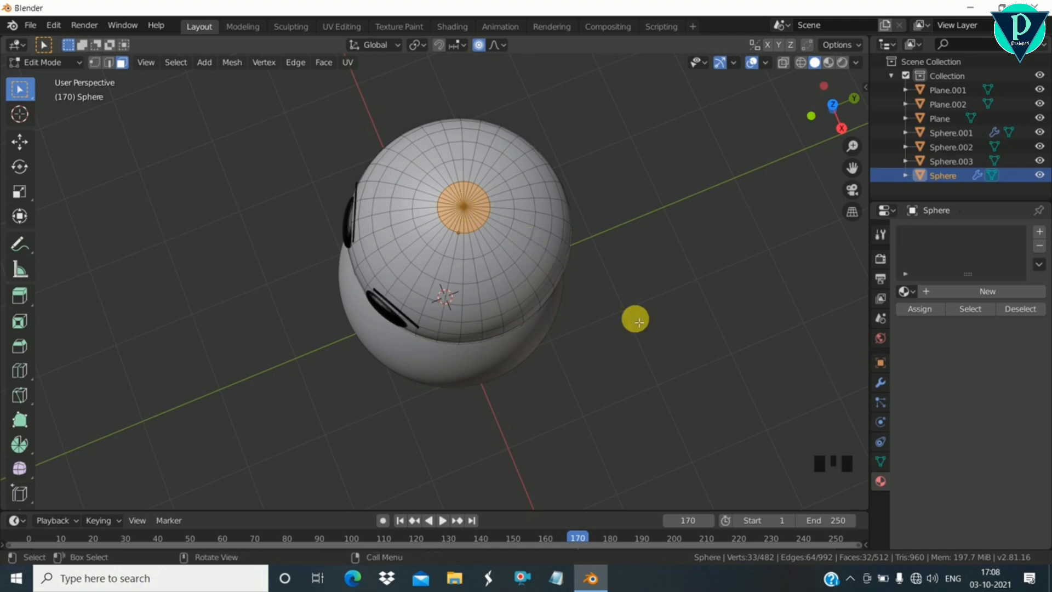
{"action": "key", "text": "ctrl"}
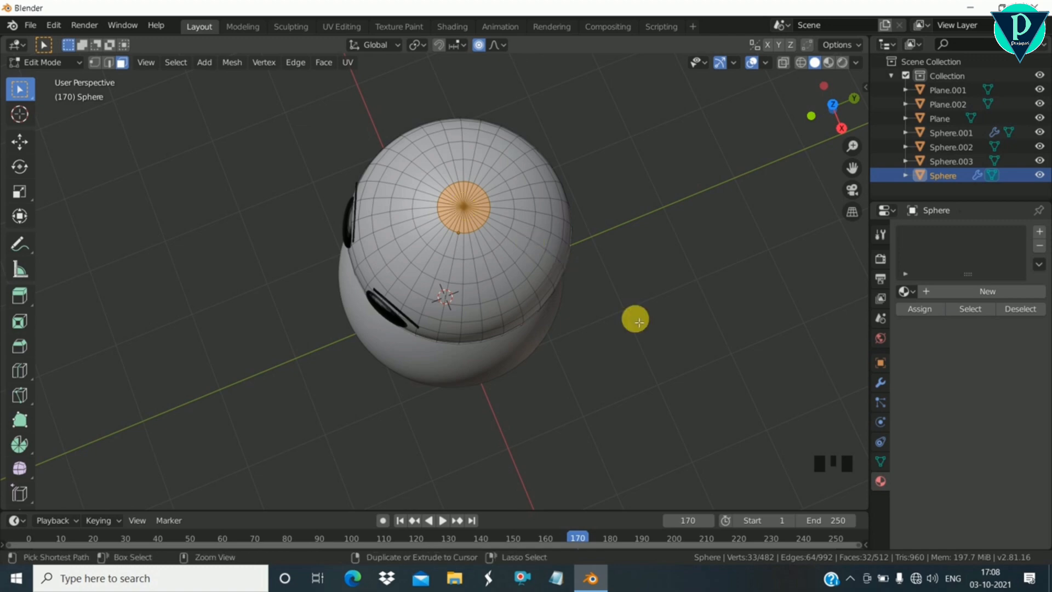
{"action": "key", "text": "ctrl+KP_Add"}
{"action": "key", "text": "ctrl+KP_Add"}
{"action": "key", "text": "ctrl+KP_Add"}
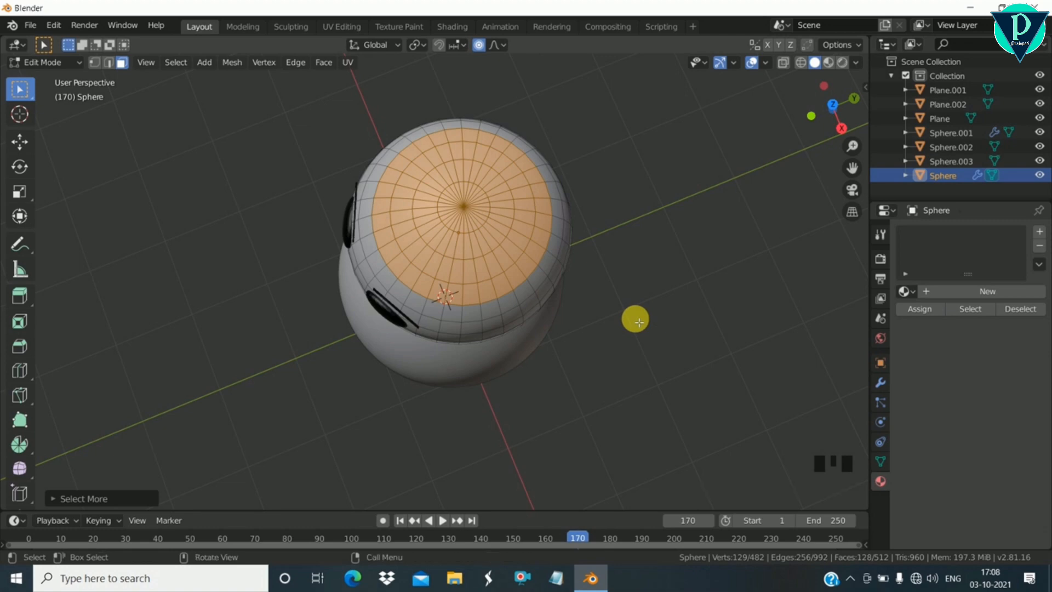
Circle-select the head's side and back faces behind one eye, then deselect one face to leave an ear notch in the hairline.
{"action": "middle_click_drag", "start_coordinate": [556, 329], "coordinate": [542, 246]}
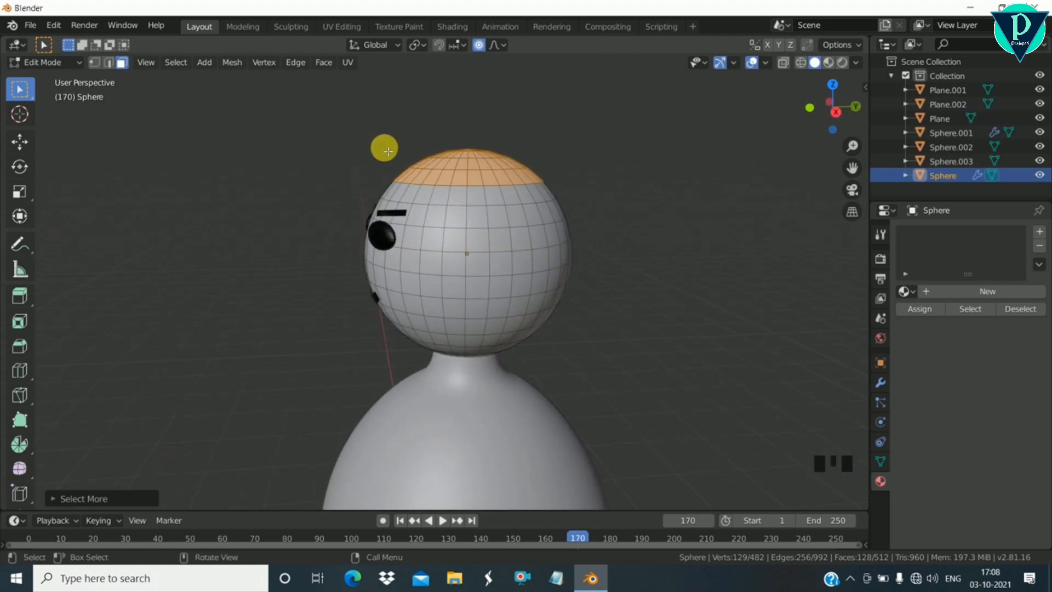
{"action": "key", "text": "c"}
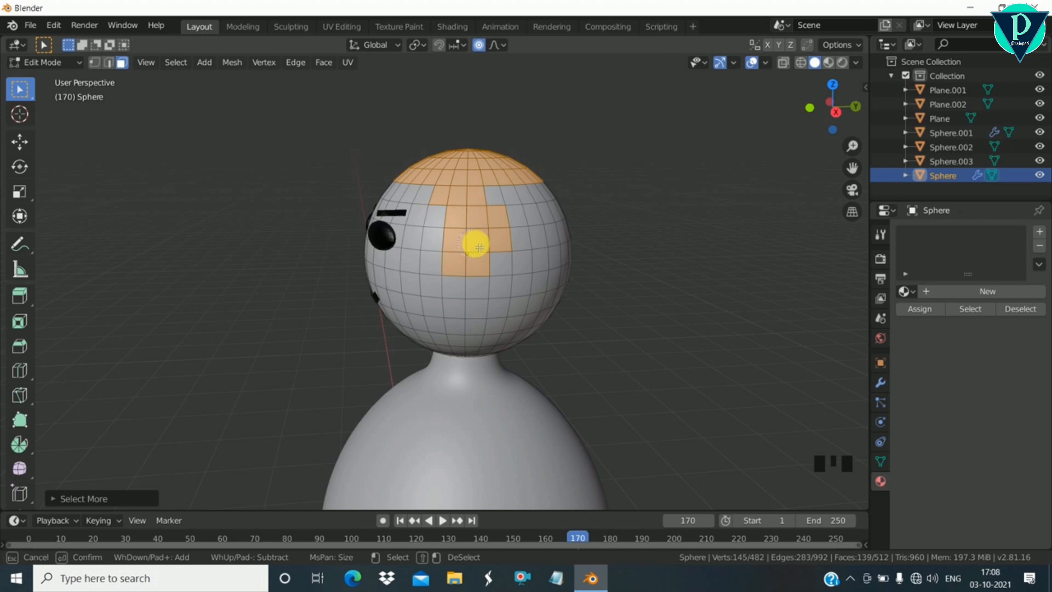
{"action": "mouse_move", "coordinate": [476, 244]}
{"action": "left_mouse_down"}
{"action": "mouse_move", "coordinate": [508, 237]}
{"action": "mouse_move", "coordinate": [521, 209]}
{"action": "mouse_move", "coordinate": [554, 246]}
{"action": "mouse_move", "coordinate": [544, 301]}
{"action": "left_mouse_up"}
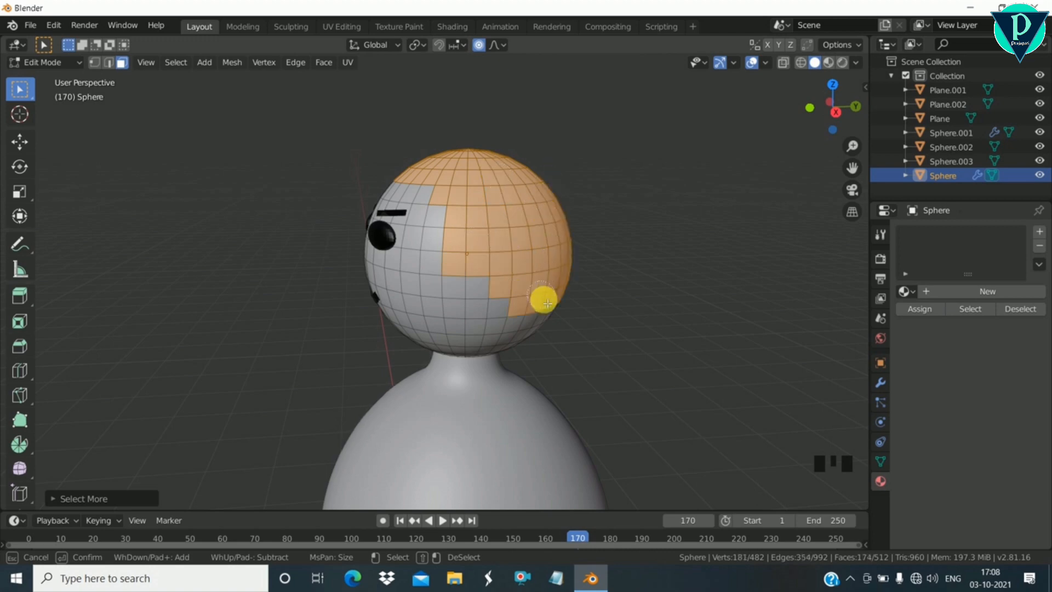
{"action": "key", "text": "Escape"}
{"action": "left_click", "coordinate": [481, 273], "text": "shift"}
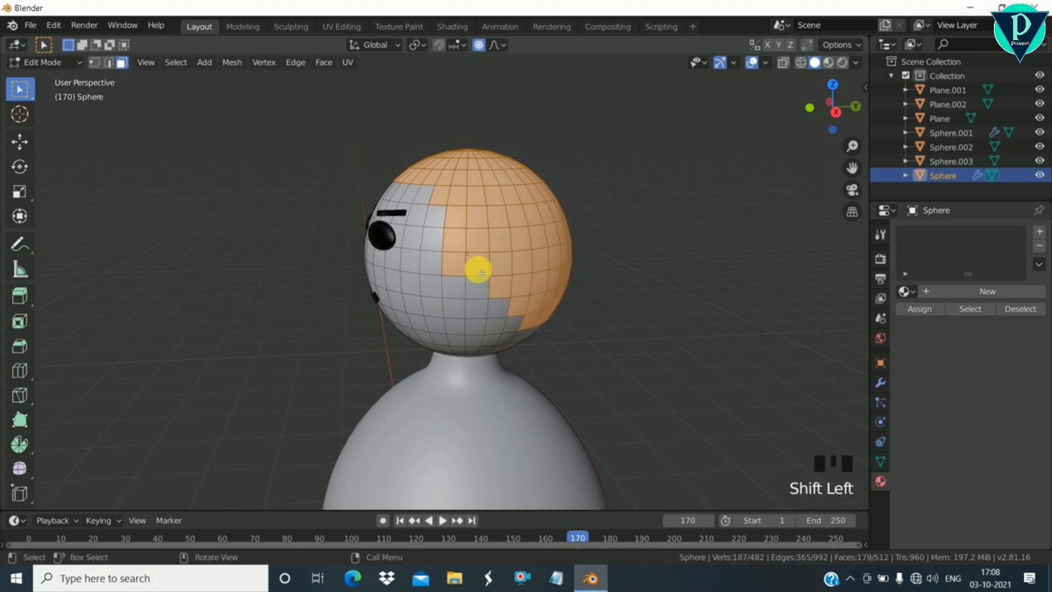
{"action": "left_click", "coordinate": [482, 273], "text": "shift"}
{"action": "left_click", "coordinate": [481, 273], "text": "shift"}
{"action": "left_click", "coordinate": [482, 273], "text": "shift"}
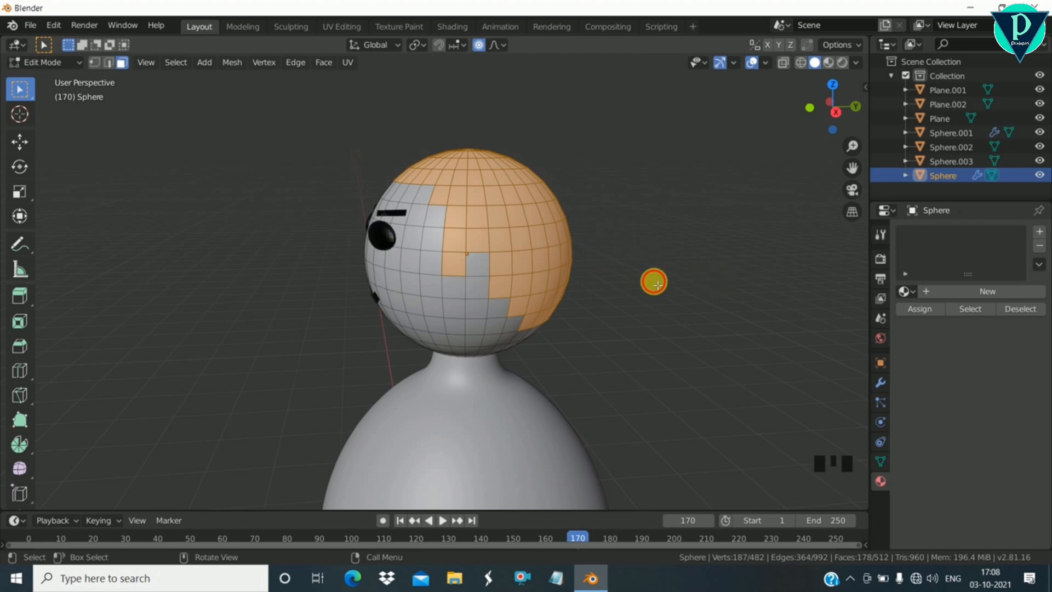
{"action": "middle_click_drag", "start_coordinate": [652, 281], "coordinate": [656, 284]}
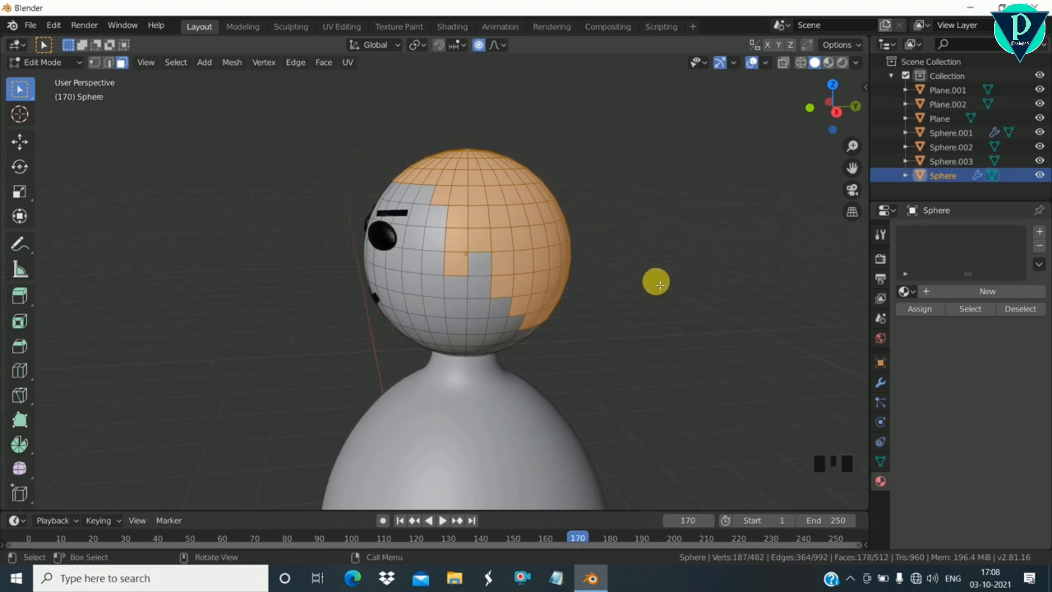
Circle-select the faces on the opposite side and back of the head to extend the hair area.
{"action": "key", "text": "KP_9"}
{"action": "key", "text": "c"}
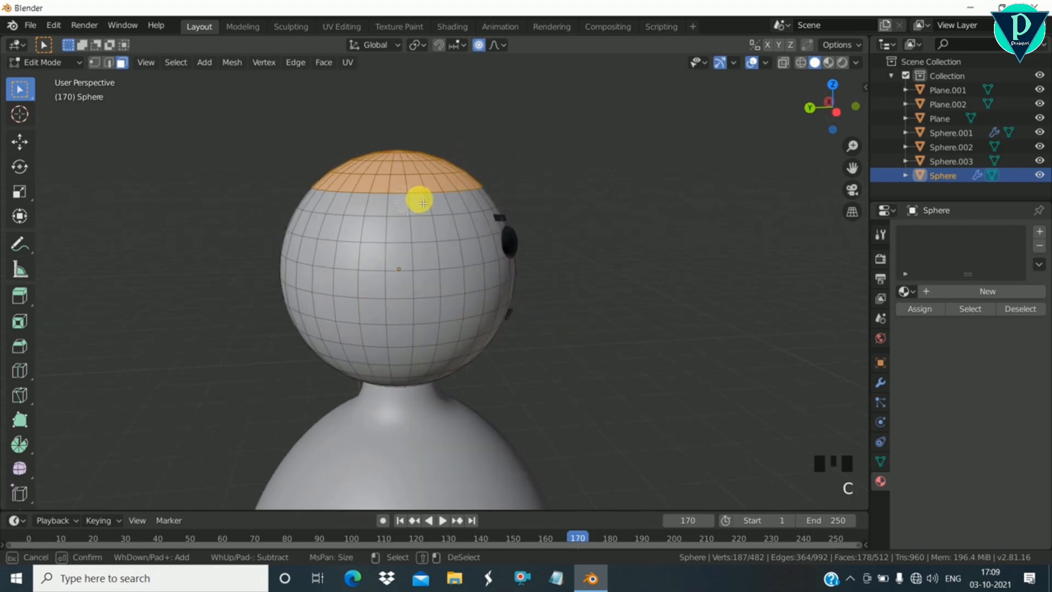
{"action": "mouse_move", "coordinate": [445, 212]}
{"action": "left_mouse_down"}
{"action": "mouse_move", "coordinate": [446, 235]}
{"action": "mouse_move", "coordinate": [278, 260]}
{"action": "mouse_move", "coordinate": [340, 235]}
{"action": "mouse_move", "coordinate": [328, 316]}
{"action": "mouse_move", "coordinate": [360, 319]}
{"action": "left_mouse_up"}
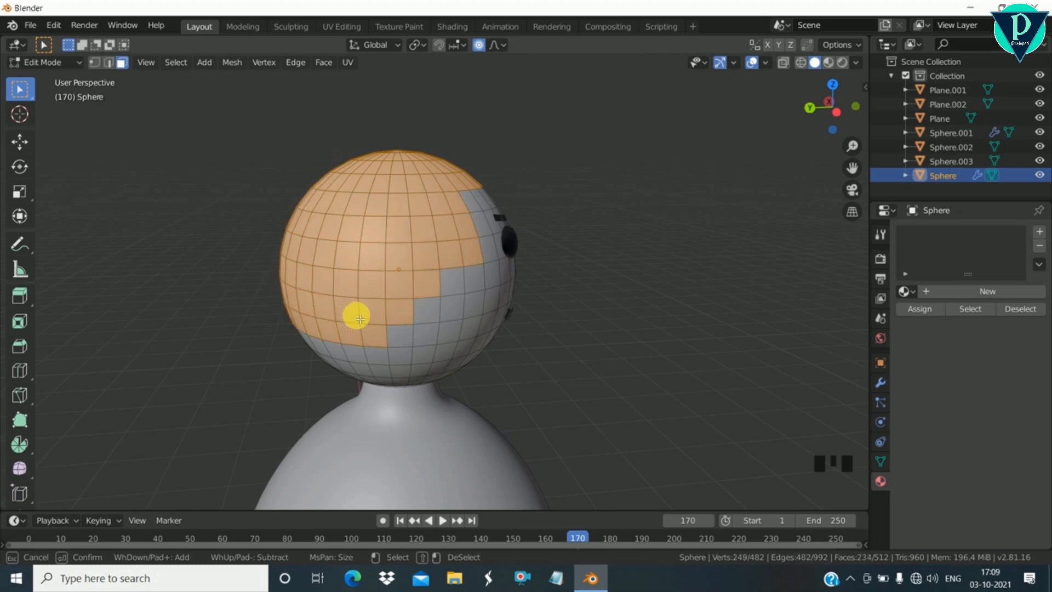
{"action": "key", "text": "Escape"}
Compare the head in both orthographic side views and toggle individual faces so the hairline and ear notch match on both sides.
{"action": "key", "text": "KP_3"}
{"action": "key", "text": "KP_9"}
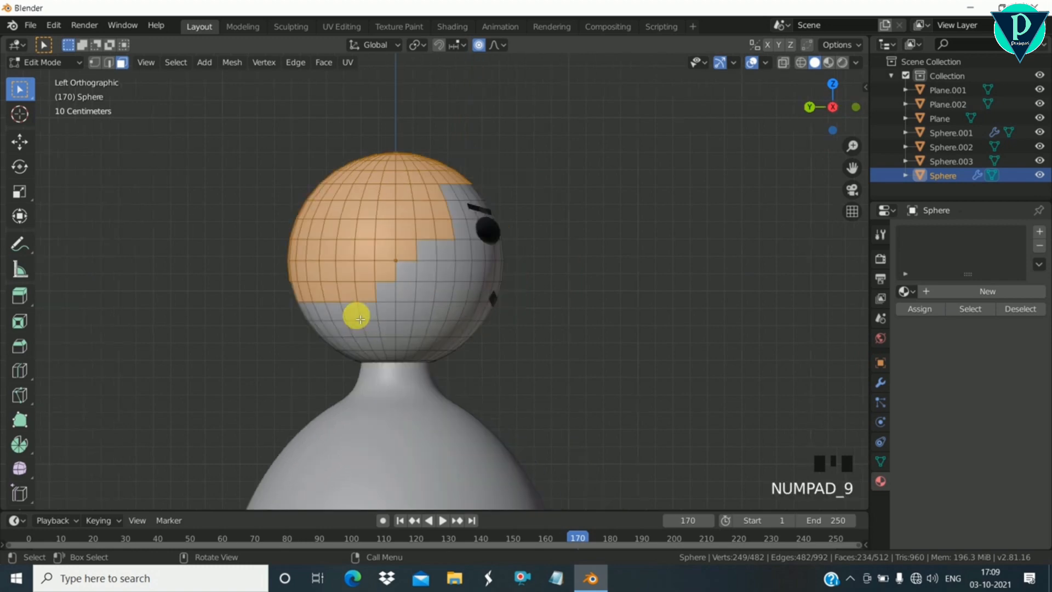
{"action": "key", "text": "KP_3"}
{"action": "key", "text": "KP_9"}
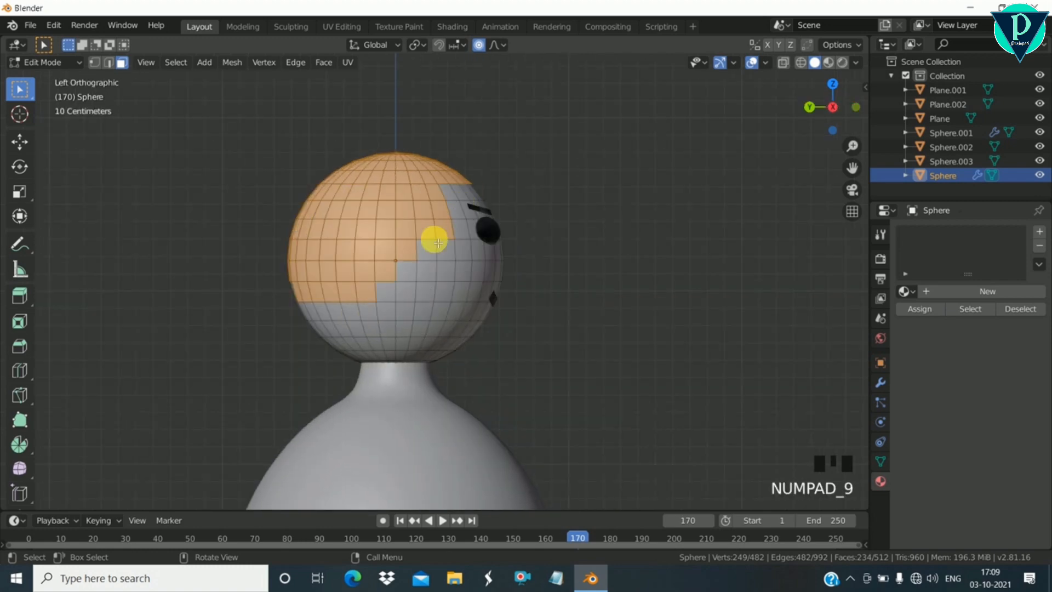
{"action": "left_click", "coordinate": [448, 229], "text": "shift"}
{"action": "left_click", "coordinate": [444, 215], "text": "shift"}
{"action": "key", "text": "KP_3"}
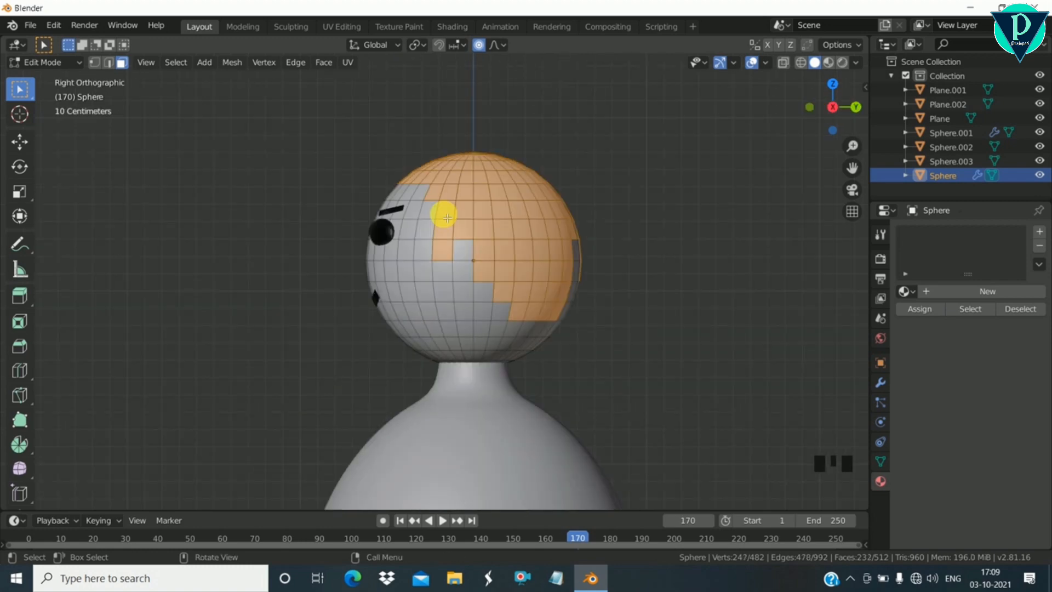
{"action": "key", "text": "KP_9"}
{"action": "left_click", "coordinate": [412, 247], "text": "shift"}
{"action": "left_click", "coordinate": [411, 248], "text": "shift"}
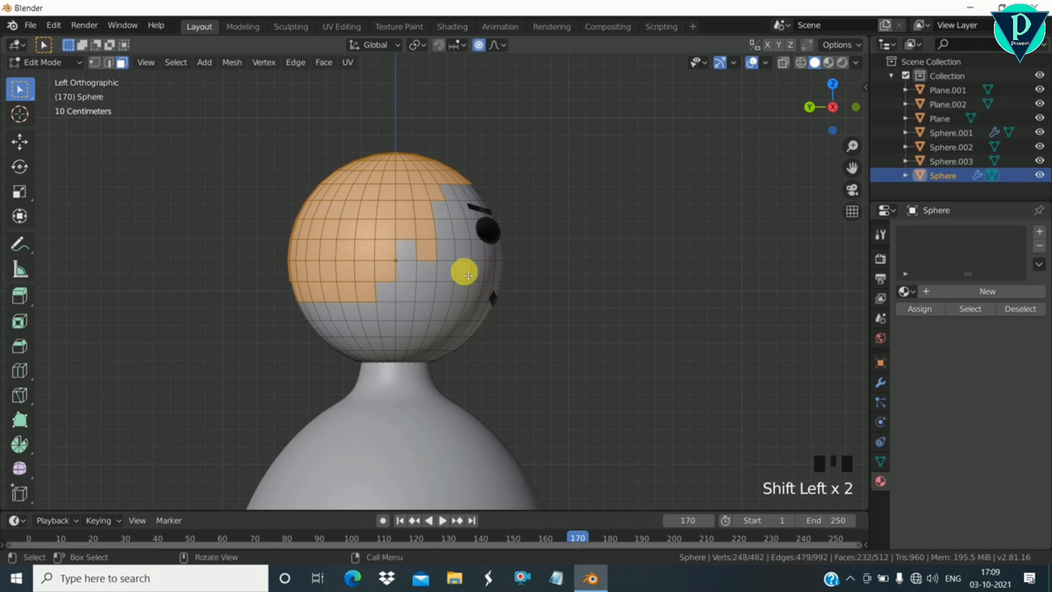
{"action": "key", "text": "KP_9"}
{"action": "key", "text": "KP_3"}
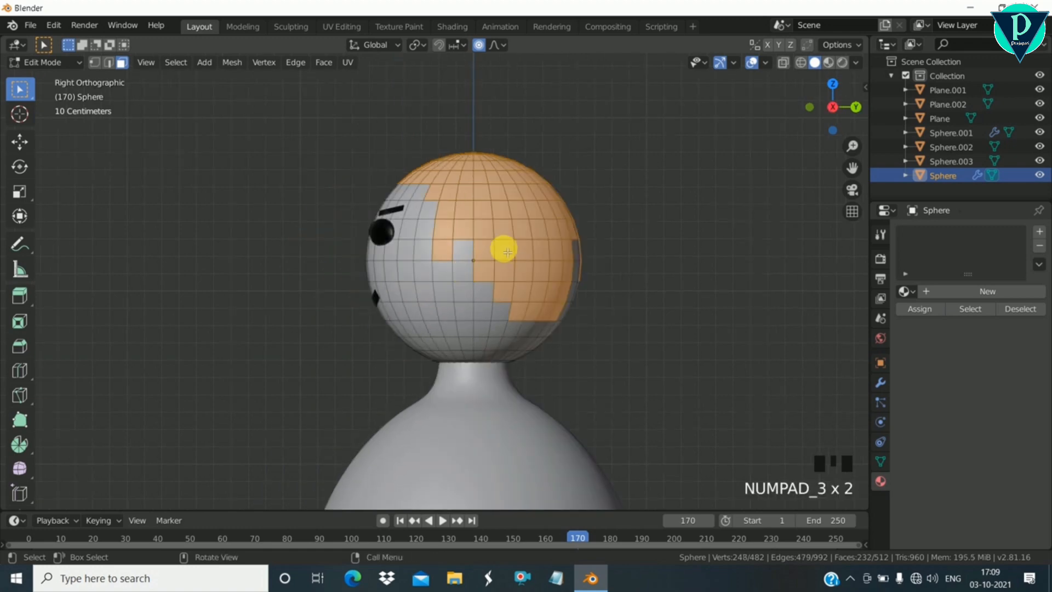
{"action": "key", "text": "KP_9"}
{"action": "left_click", "coordinate": [355, 310], "text": "shift"}
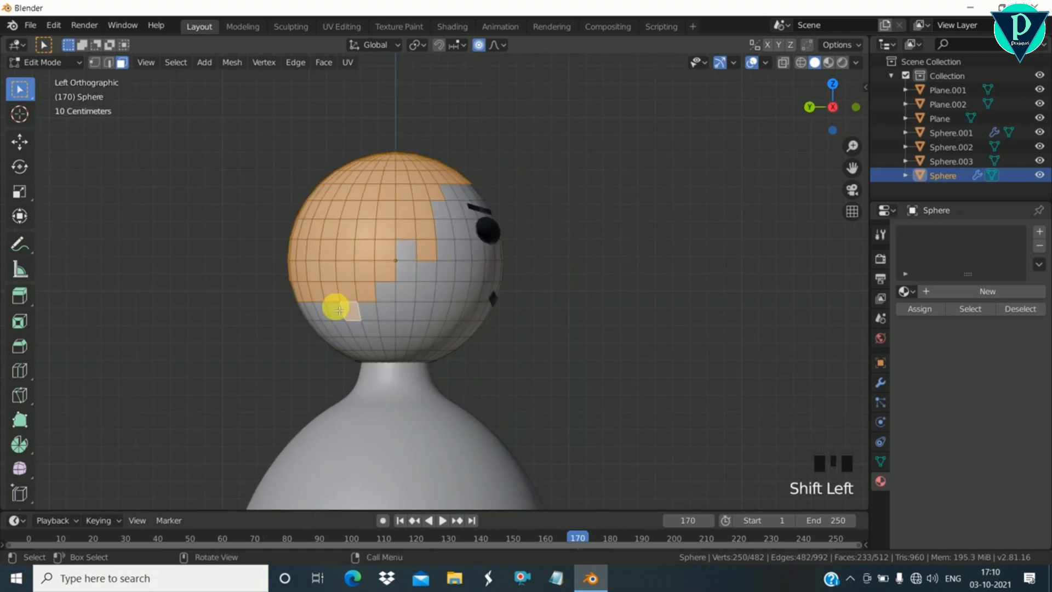
Circle-select the unselected strip at the back of the head and add the missing faces along the lower hairline.
{"action": "middle_click_drag", "start_coordinate": [294, 293], "coordinate": [383, 302]}
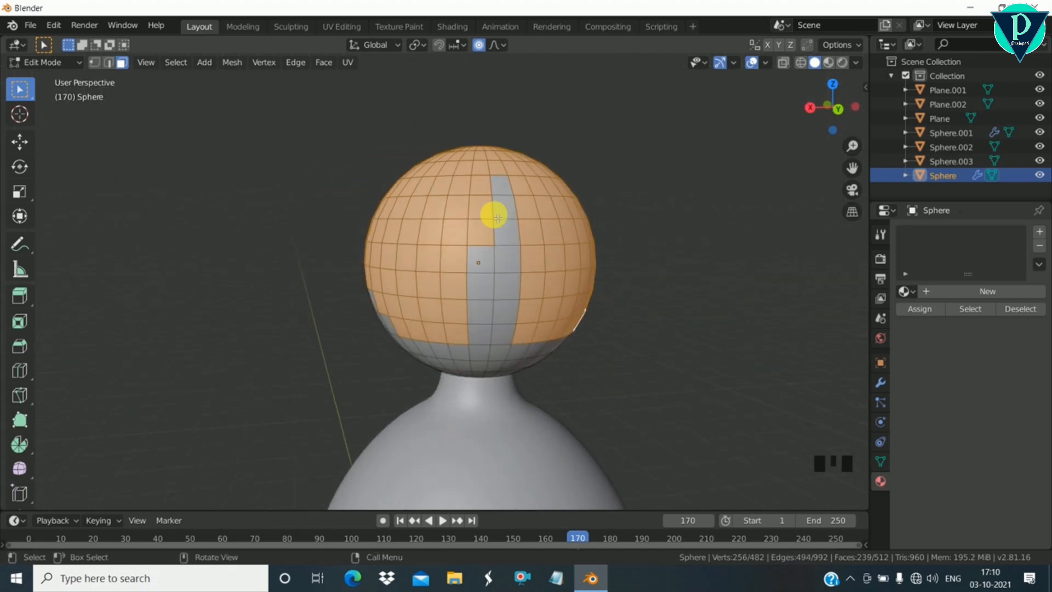
{"action": "key", "text": "c"}
{"action": "mouse_move", "coordinate": [493, 216]}
{"action": "left_mouse_down"}
{"action": "mouse_move", "coordinate": [486, 312]}
{"action": "mouse_move", "coordinate": [441, 342]}
{"action": "mouse_move", "coordinate": [527, 336]}
{"action": "left_mouse_up"}
{"action": "right_click", "coordinate": [593, 337]}
{"action": "mouse_move", "coordinate": [593, 336]}
{"action": "middle_mouse_down"}
{"action": "mouse_move", "coordinate": [545, 326]}
{"action": "mouse_move", "coordinate": [618, 324]}
{"action": "mouse_move", "coordinate": [572, 334]}
{"action": "mouse_move", "coordinate": [586, 357]}
{"action": "mouse_move", "coordinate": [772, 336]}
{"action": "mouse_move", "coordinate": [681, 343]}
{"action": "mouse_move", "coordinate": [627, 385]}
{"action": "mouse_move", "coordinate": [605, 387]}
{"action": "mouse_move", "coordinate": [580, 432]}
{"action": "mouse_move", "coordinate": [583, 314]}
{"action": "middle_mouse_up"}
{"action": "middle_click", "coordinate": [537, 347]}
{"action": "left_click", "coordinate": [534, 348], "text": "shift"}
{"action": "left_click", "coordinate": [547, 345], "text": "shift"}
{"action": "left_click", "coordinate": [547, 327], "text": "shift"}
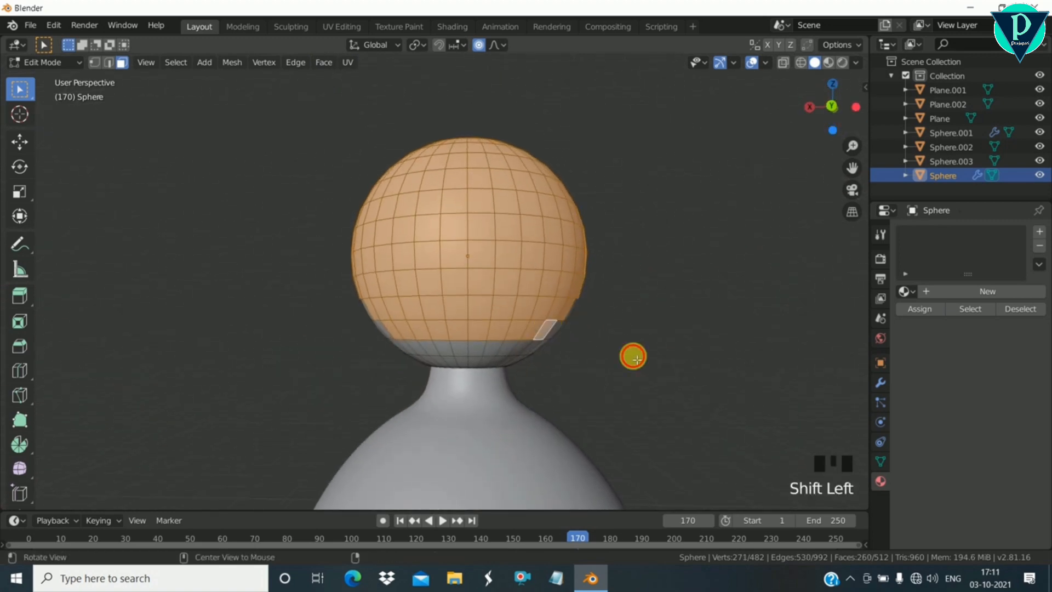
Duplicate the selected hair faces and try moving the copy off the head, then undo the move and the duplication.
{"action": "middle_click_drag", "start_coordinate": [631, 357], "coordinate": [425, 355]}
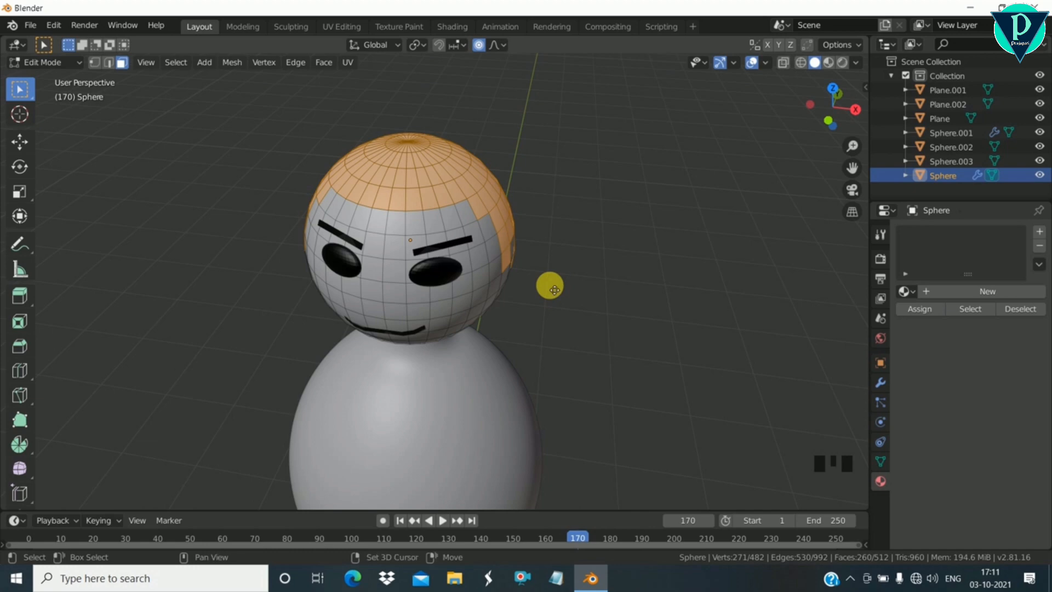
{"action": "key", "text": "shift+d"}
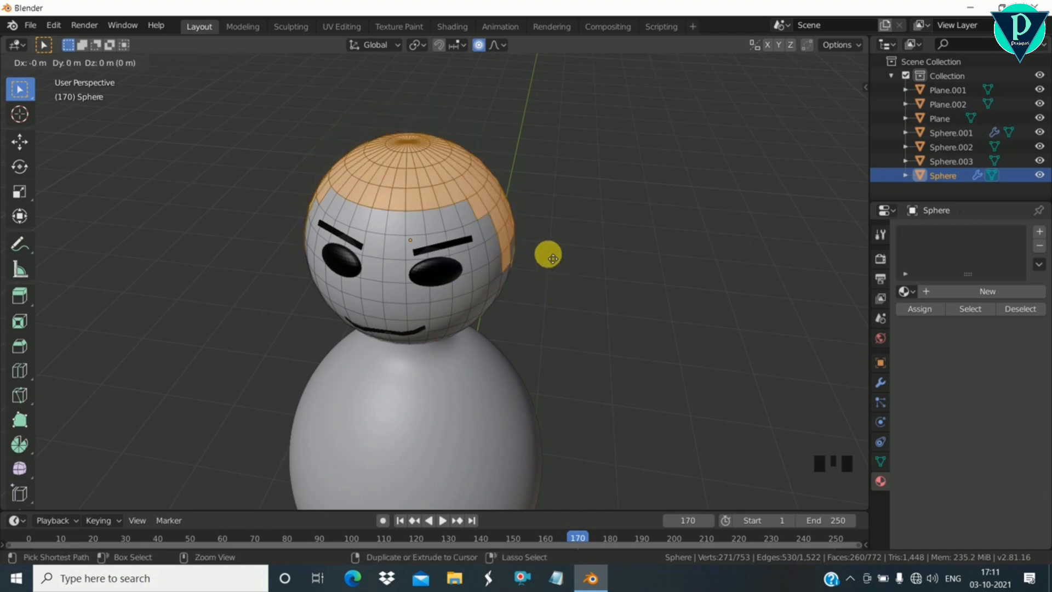
{"action": "left_click", "coordinate": [552, 259]}
{"action": "middle_click_drag", "start_coordinate": [545, 191], "coordinate": [514, 211]}
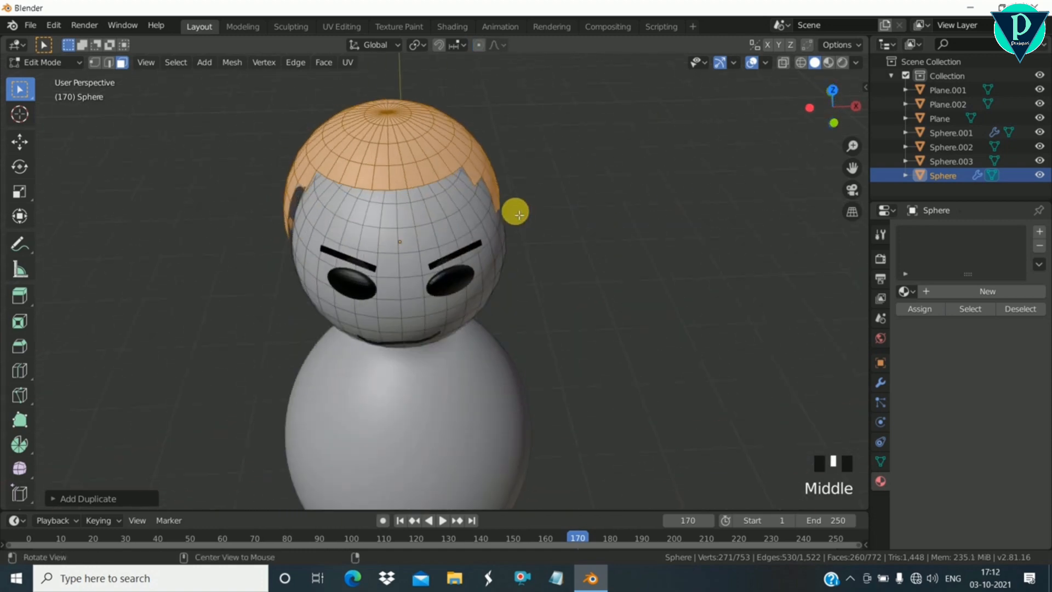
{"action": "key", "text": "g"}
{"action": "left_click", "coordinate": [627, 191]}
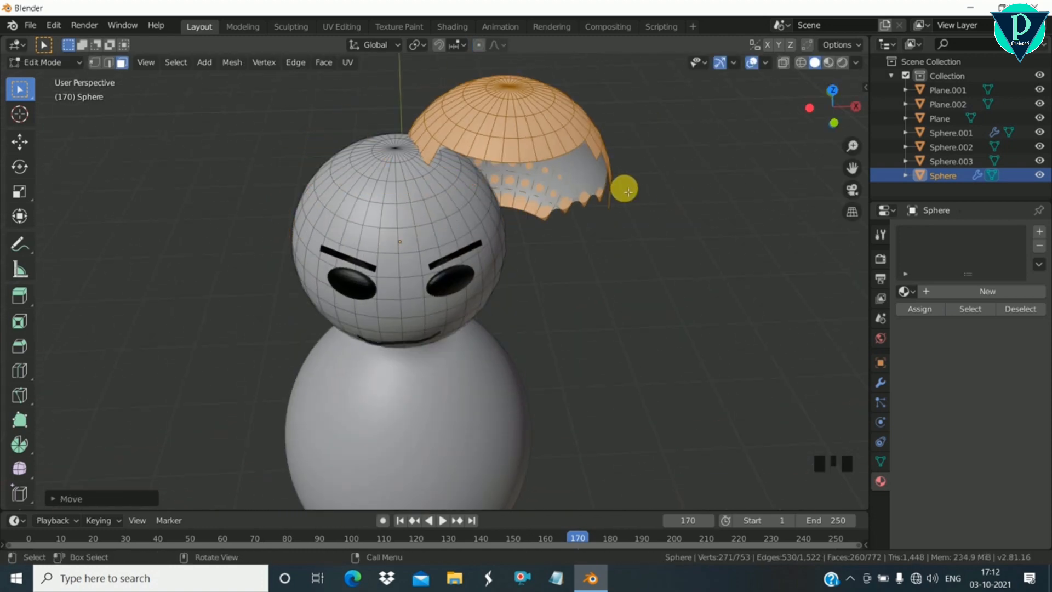
{"action": "key", "text": "ctrl+z"}
{"action": "middle_click_drag", "start_coordinate": [275, 359], "coordinate": [282, 307]}
{"action": "key", "text": "ctrl+z"}
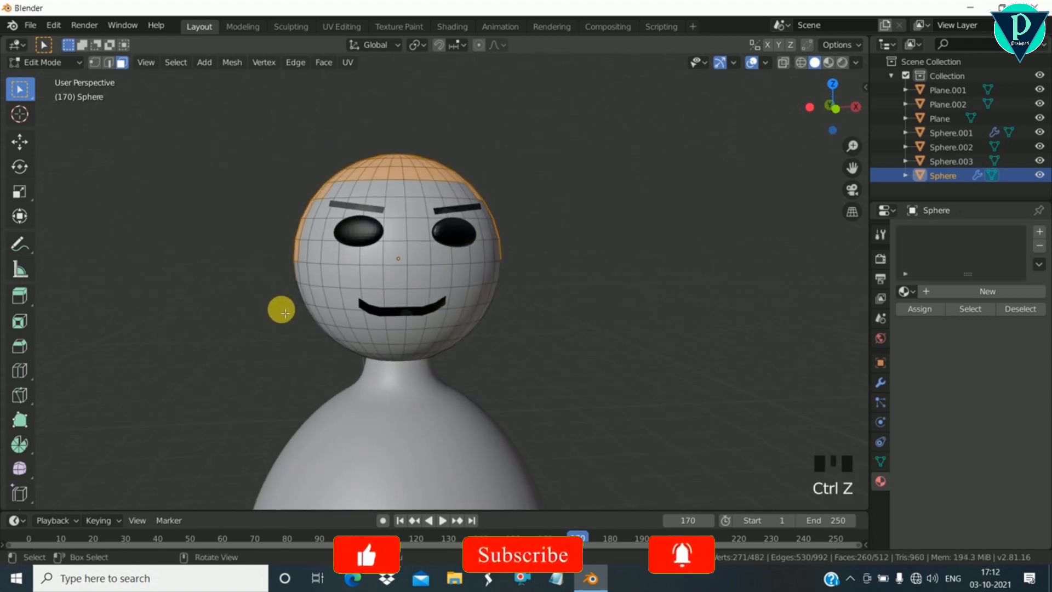
Duplicate the selected hair faces in place and raise the copy very slightly along the Z axis.
{"action": "middle_click_drag", "start_coordinate": [284, 313], "coordinate": [282, 349]}
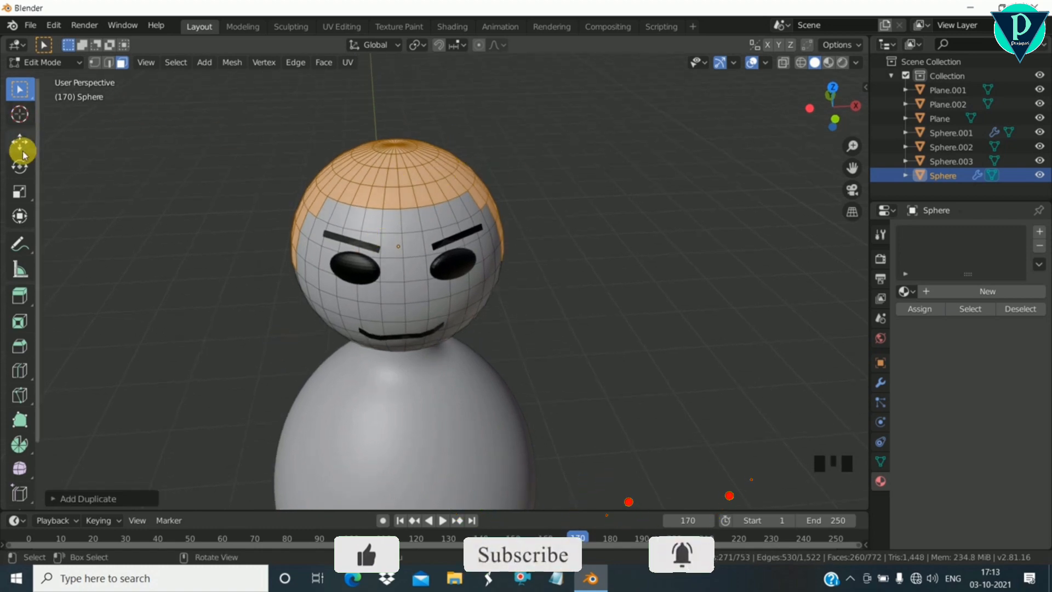
{"action": "left_click", "coordinate": [21, 146]}
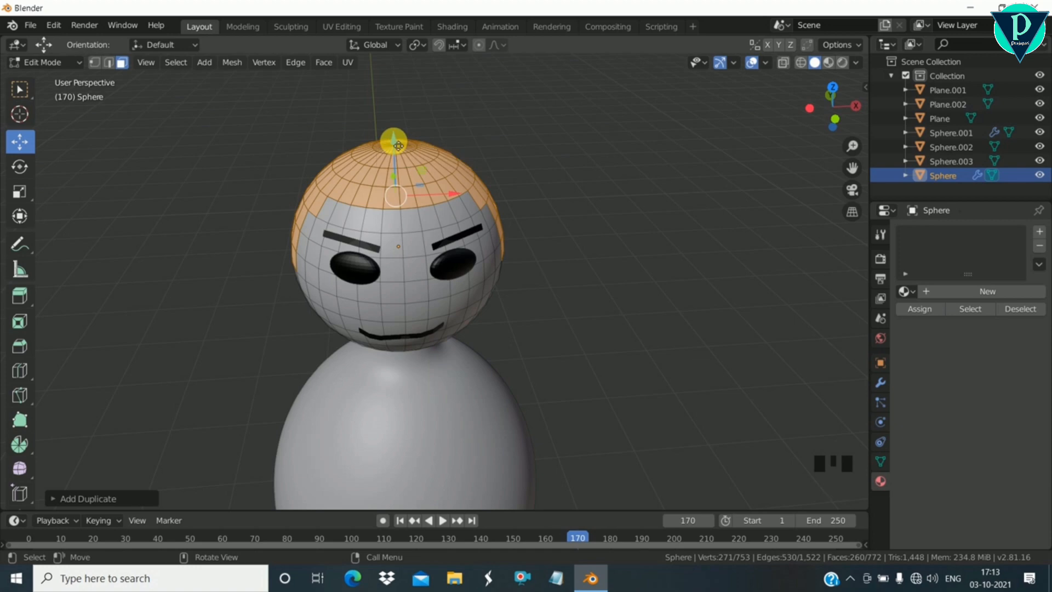
{"action": "left_click_drag", "start_coordinate": [398, 144], "coordinate": [398, 141]}
{"action": "middle_click_drag", "start_coordinate": [399, 193], "coordinate": [399, 200]}
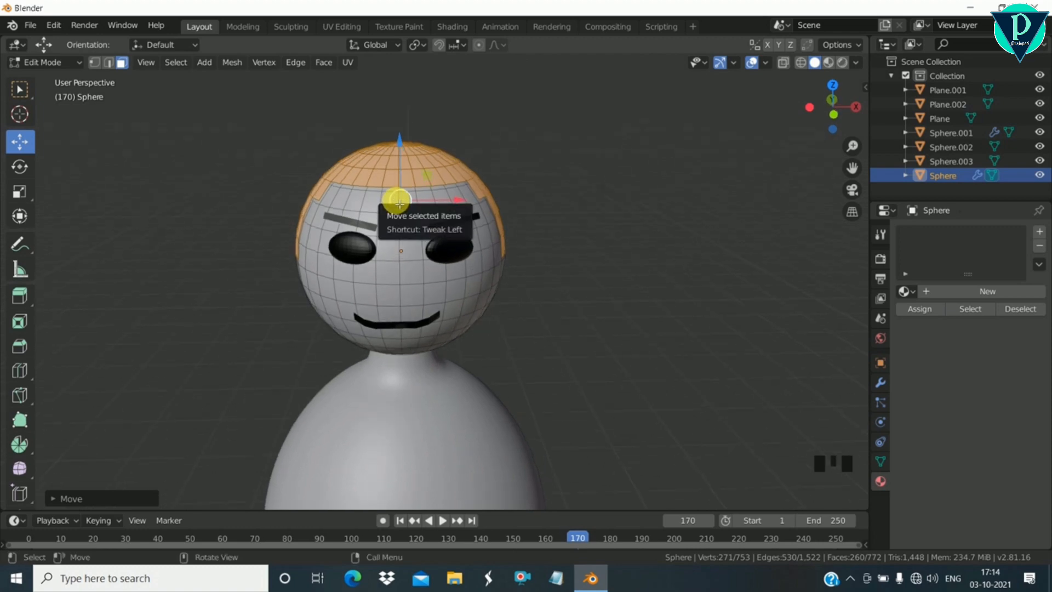
Scale the duplicated hair faces up uniformly to about 1.06 so they sit just outside the head.
{"action": "key", "text": "s"}
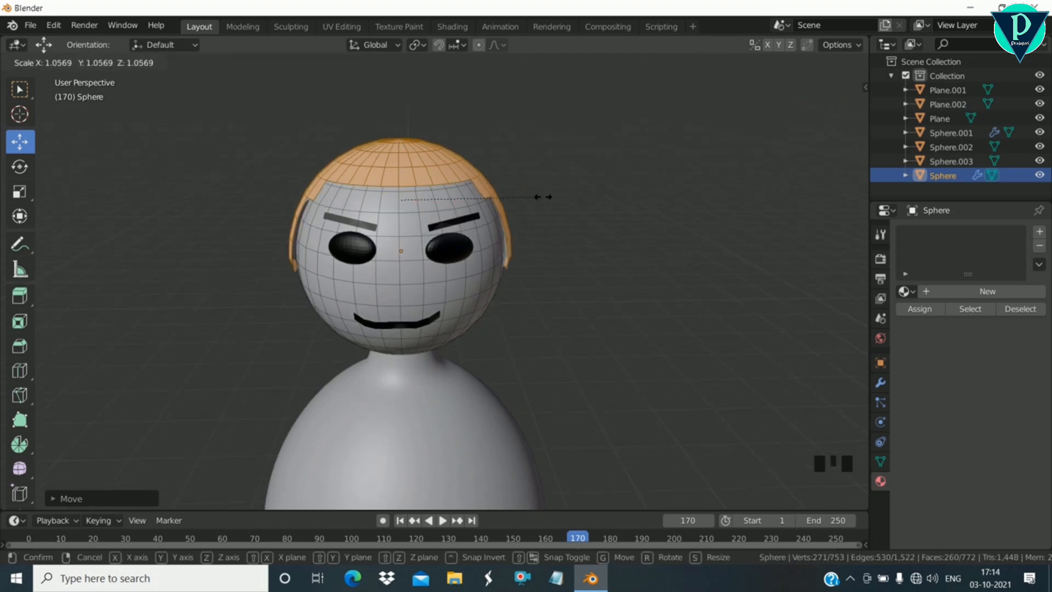
{"action": "left_click", "coordinate": [545, 197]}
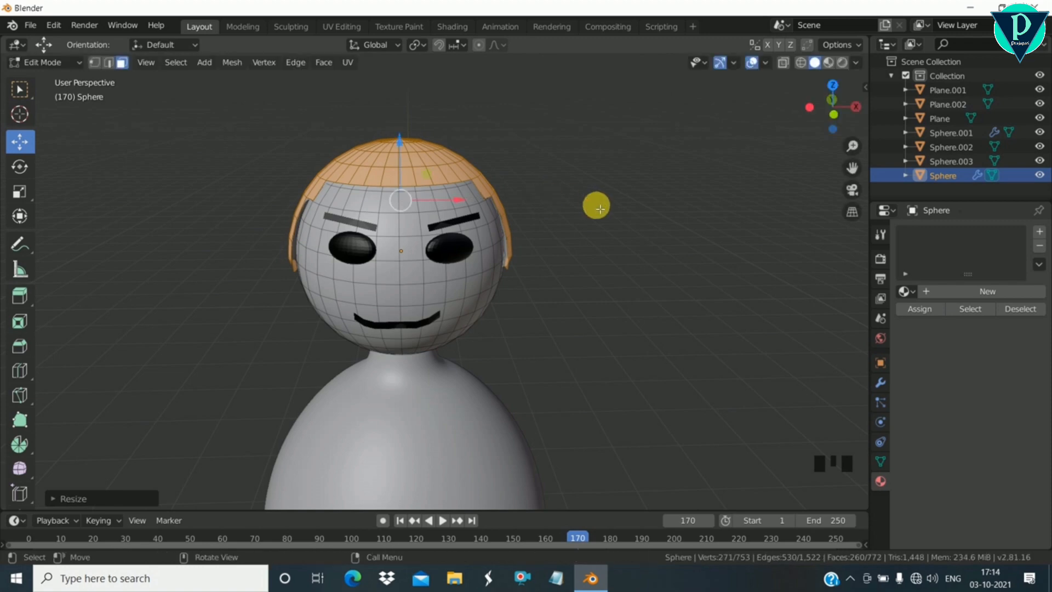
{"action": "mouse_move", "coordinate": [596, 204]}
{"action": "middle_mouse_down"}
{"action": "mouse_move", "coordinate": [512, 205]}
{"action": "mouse_move", "coordinate": [507, 169]}
{"action": "mouse_move", "coordinate": [553, 182]}
{"action": "mouse_move", "coordinate": [568, 213]}
{"action": "mouse_move", "coordinate": [587, 223]}
{"action": "mouse_move", "coordinate": [594, 198]}
{"action": "middle_mouse_up"}
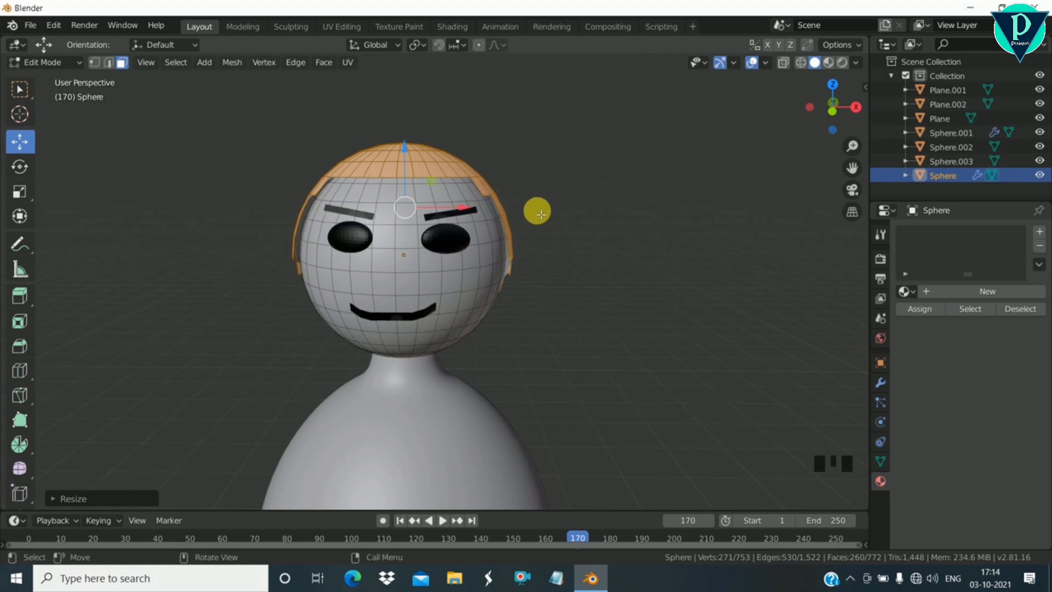
Try moving the head in Object Mode to test whether the hair copy is attached, cancel the move and return to Edit Mode.
{"action": "left_click", "coordinate": [51, 63]}
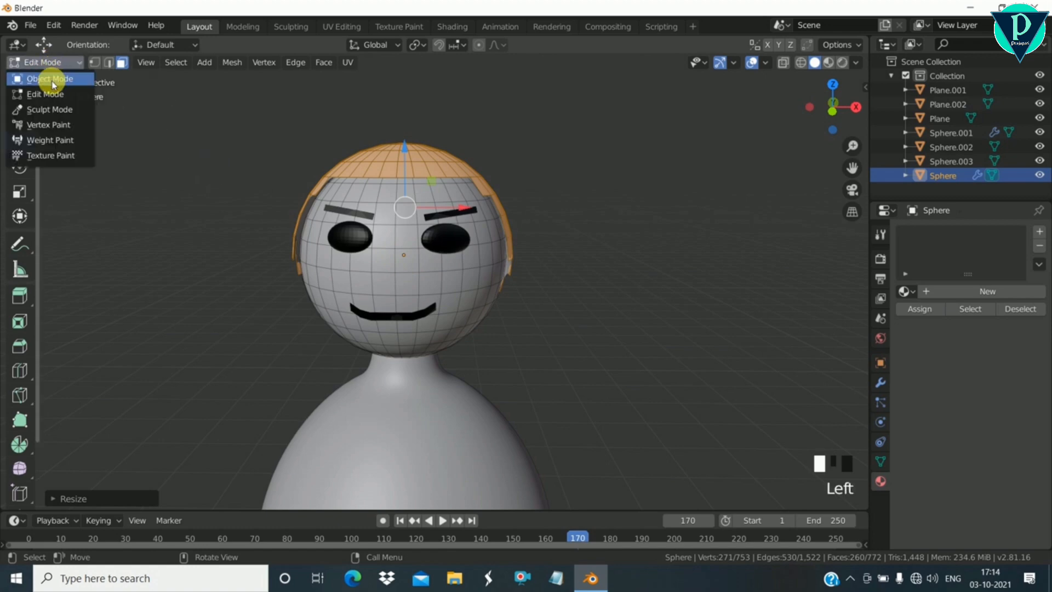
{"action": "left_click", "coordinate": [49, 78]}
{"action": "left_click", "coordinate": [232, 189]}
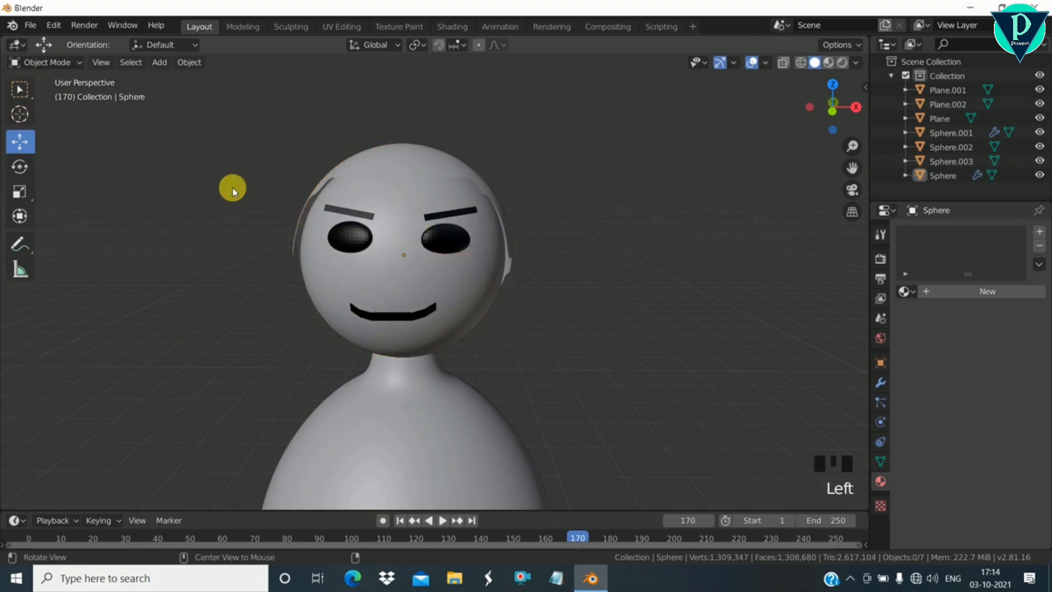
{"action": "middle_click_drag", "start_coordinate": [232, 185], "coordinate": [333, 192]}
{"action": "left_click", "coordinate": [370, 191]}
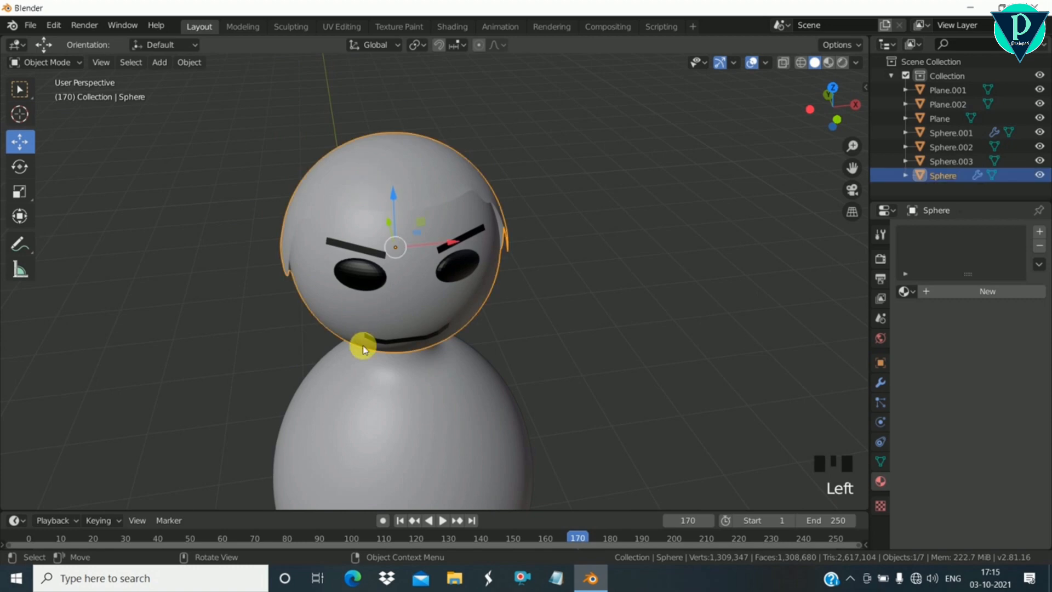
{"action": "middle_click_drag", "start_coordinate": [371, 298], "coordinate": [406, 323]}
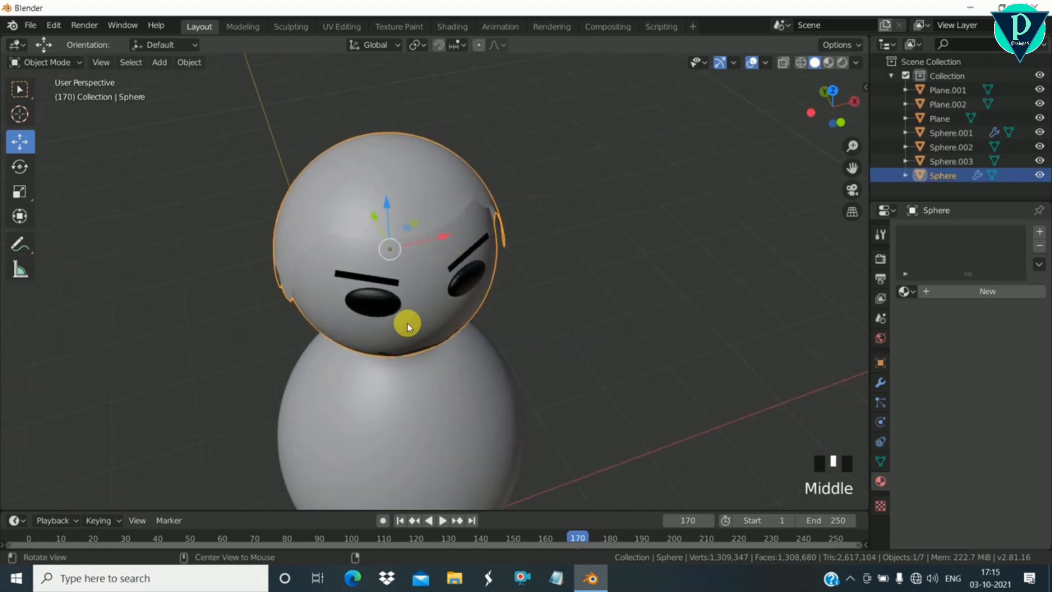
{"action": "key", "text": "g"}
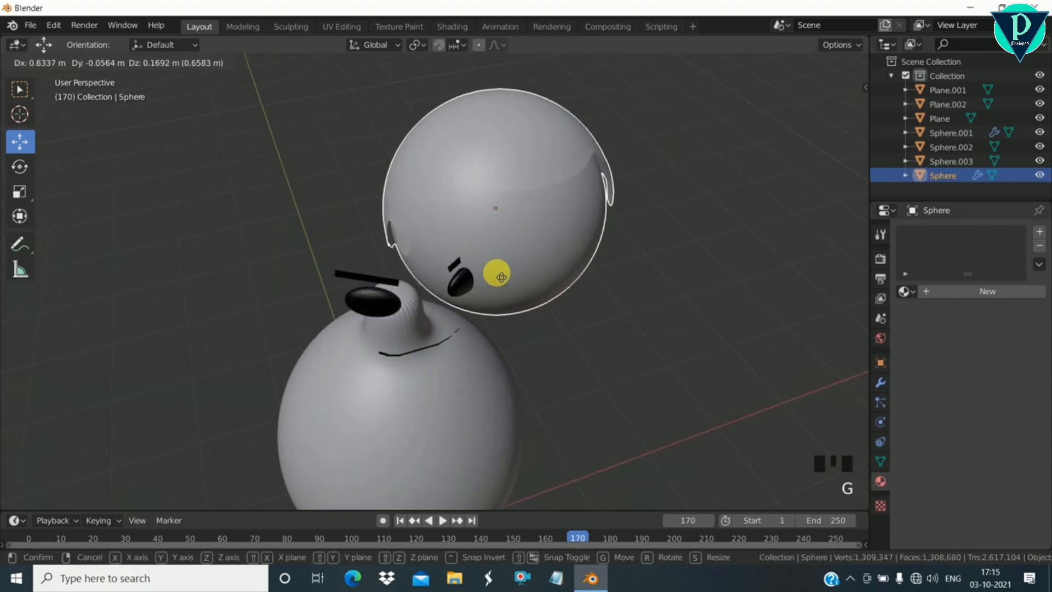
{"action": "right_click", "coordinate": [413, 258]}
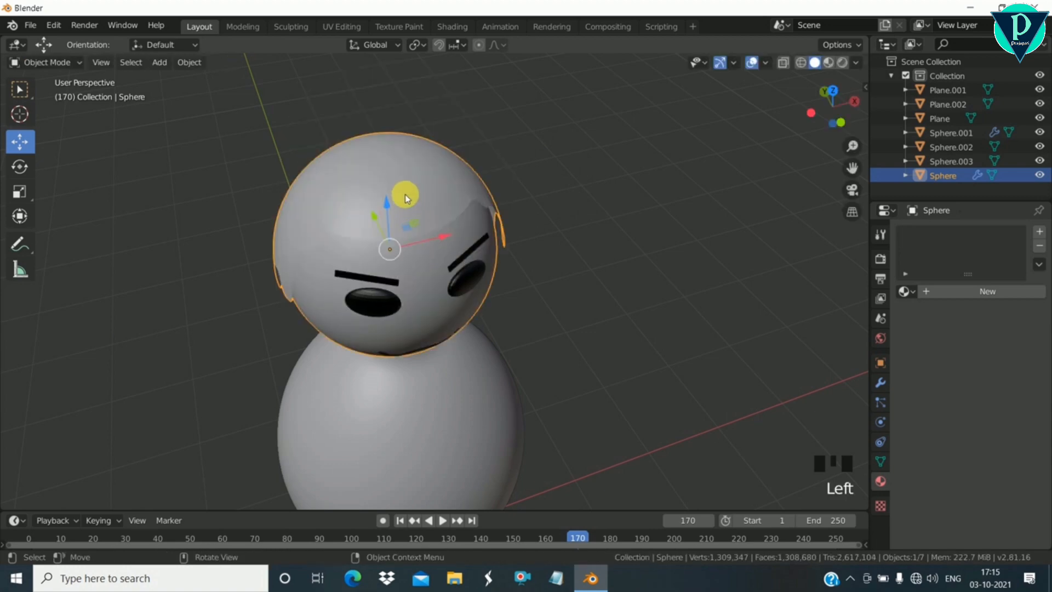
{"action": "left_click", "coordinate": [59, 63]}
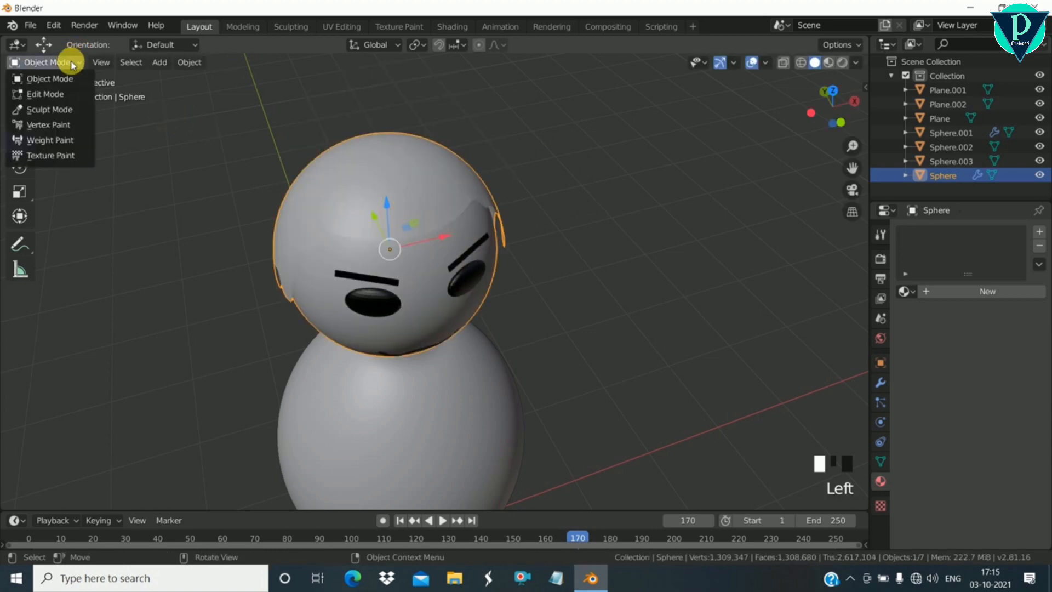
{"action": "left_click", "coordinate": [53, 95]}
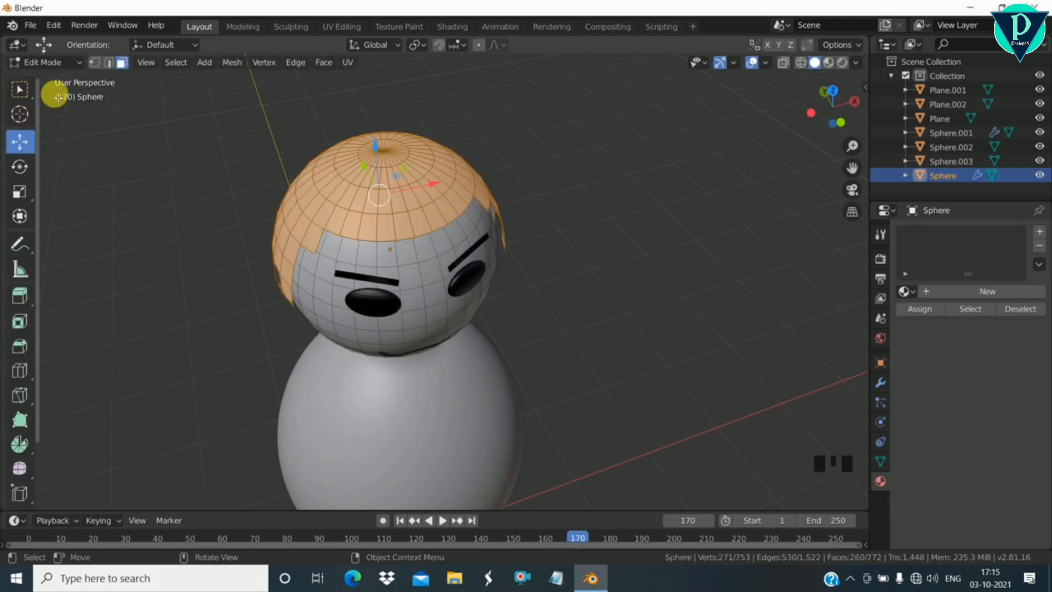
Select all faces linked to one face of the hair shell and separate the mesh by loose parts.
{"action": "left_click", "coordinate": [559, 192]}
{"action": "middle_click_drag", "start_coordinate": [559, 192], "coordinate": [448, 152]}
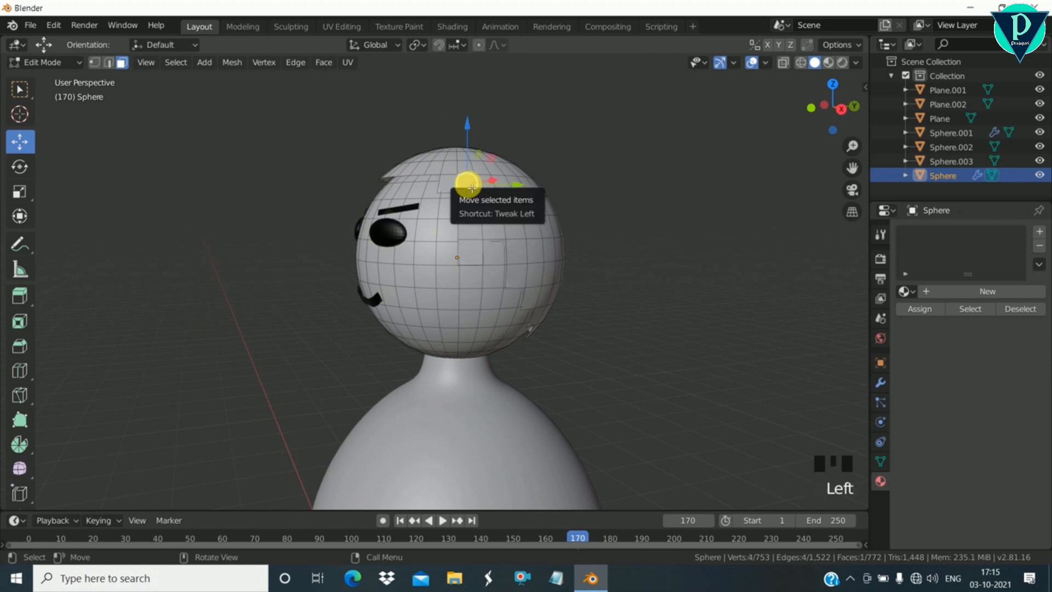
{"action": "key", "text": "ctrl+l"}
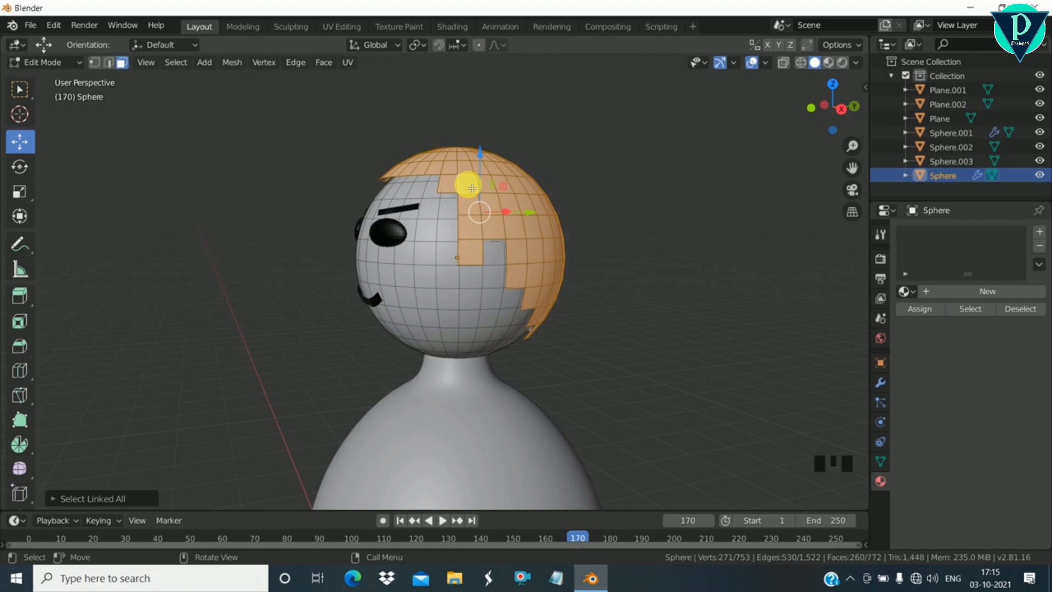
{"action": "right_click", "coordinate": [471, 188]}
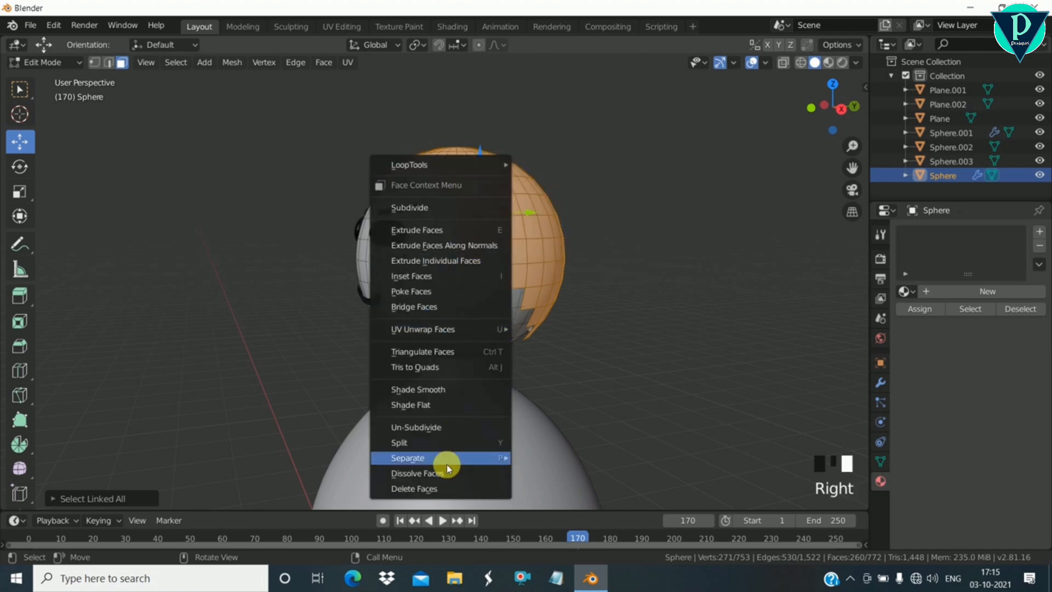
{"action": "mouse_move", "coordinate": [443, 458]}
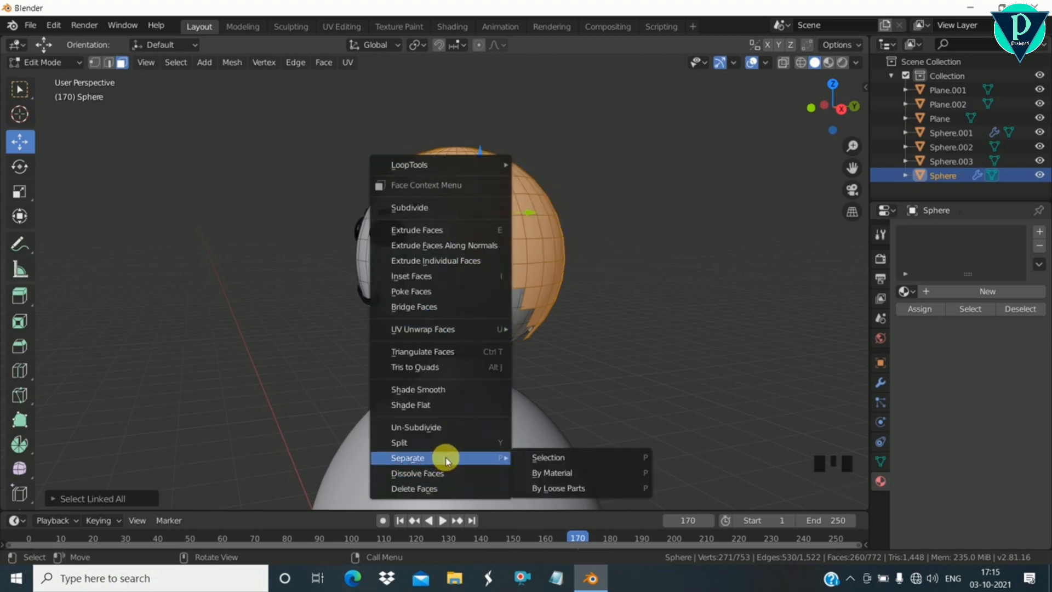
{"action": "left_click", "coordinate": [554, 488]}
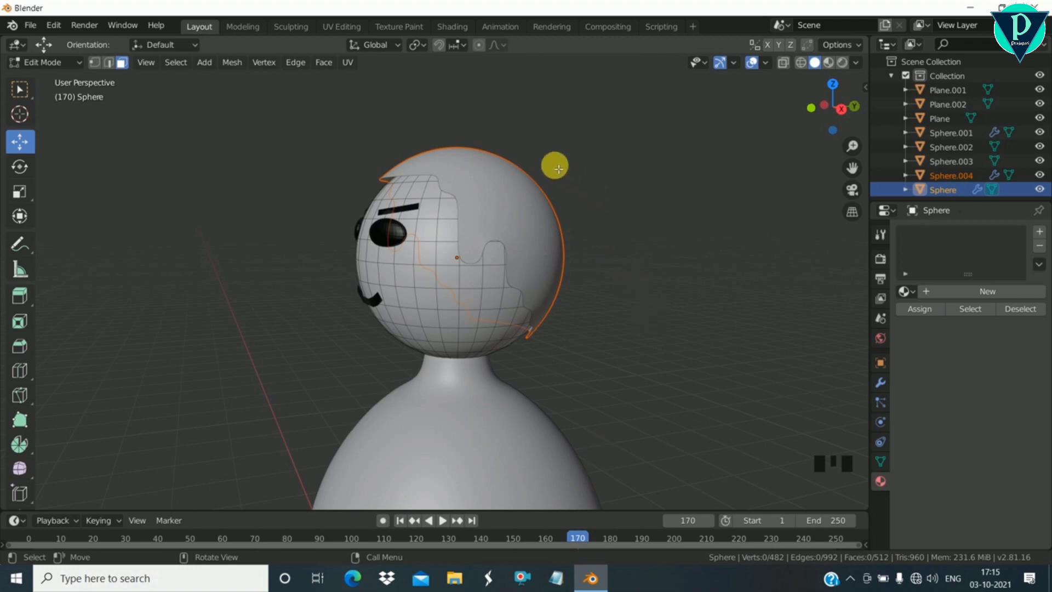
Return to Object Mode and select the head and the hair shell in turn, ending with only the hair shell selected.
{"action": "middle_click_drag", "start_coordinate": [522, 146], "coordinate": [390, 264]}
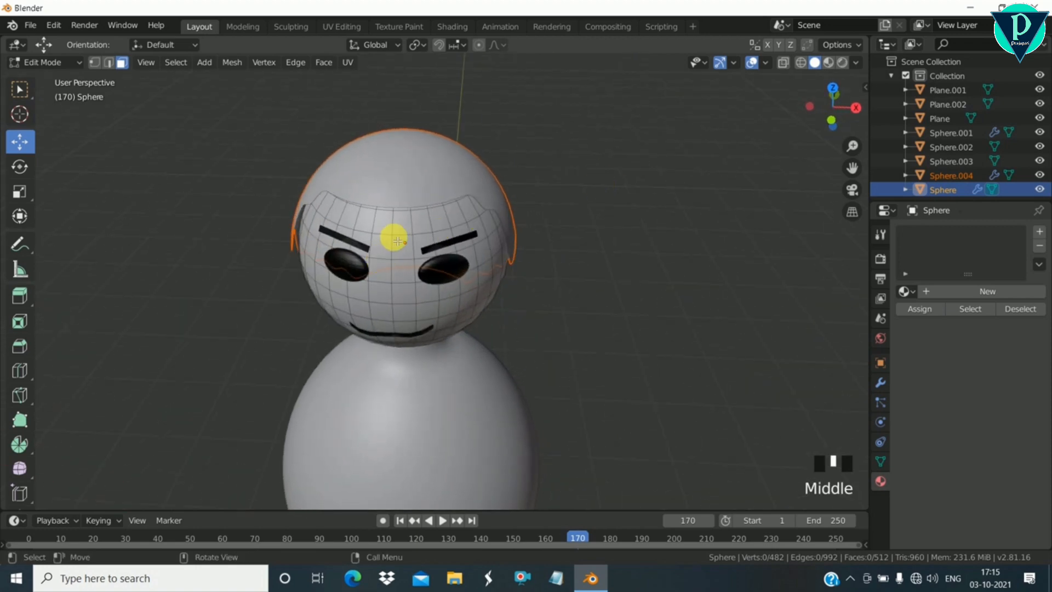
{"action": "left_click", "coordinate": [397, 241]}
{"action": "left_click", "coordinate": [454, 163]}
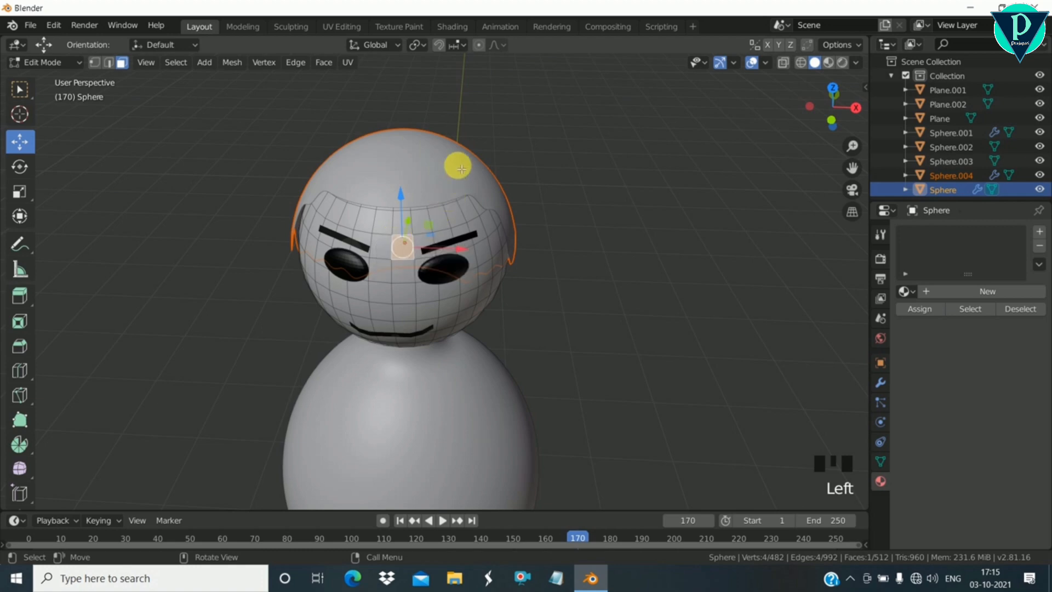
{"action": "left_click", "coordinate": [549, 331]}
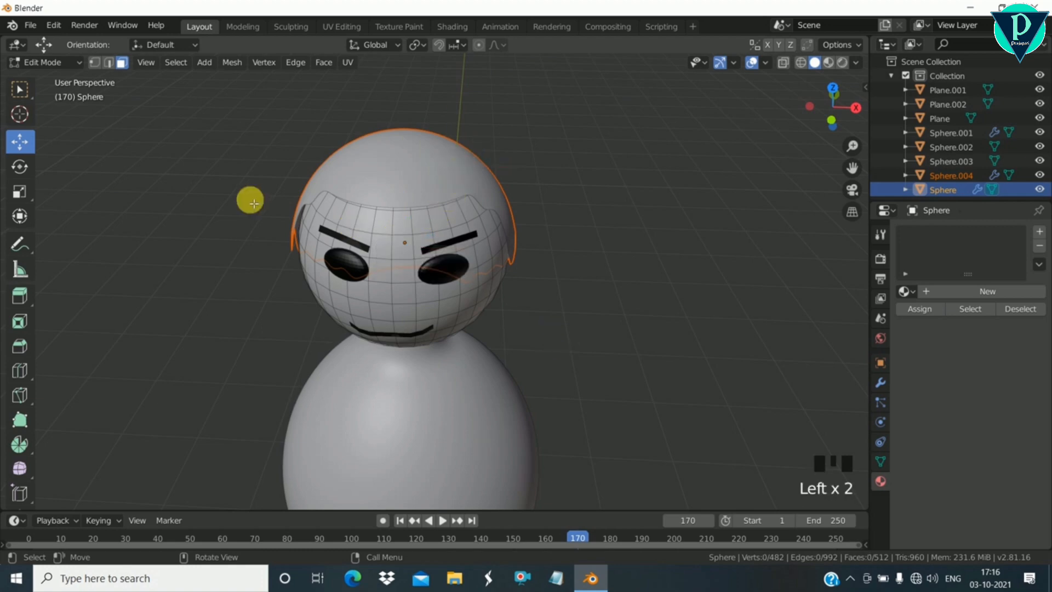
{"action": "key", "text": "Tab"}
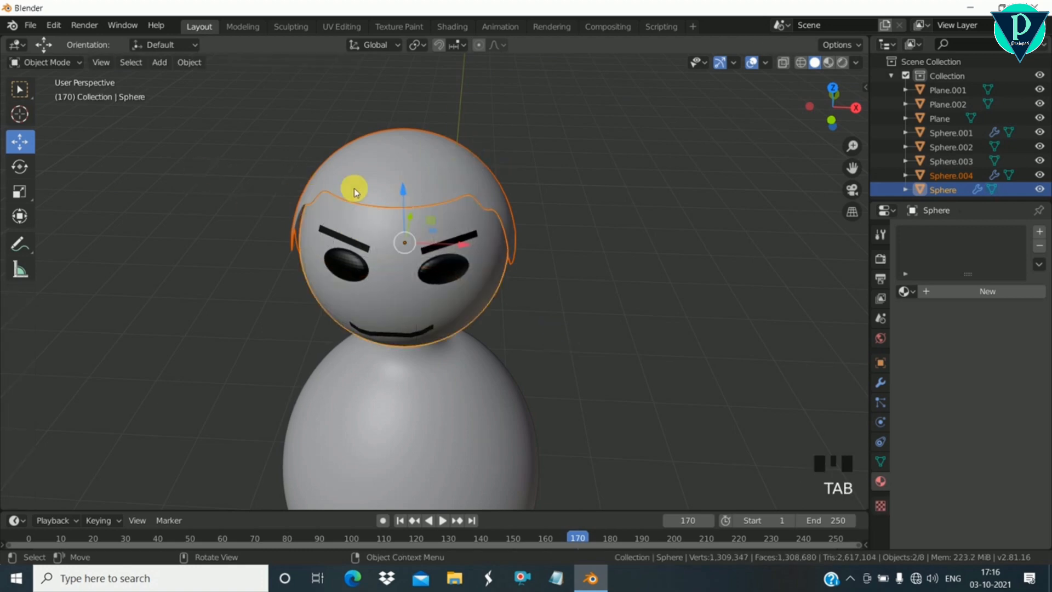
{"action": "left_click", "coordinate": [389, 297]}
{"action": "left_click", "coordinate": [387, 178]}
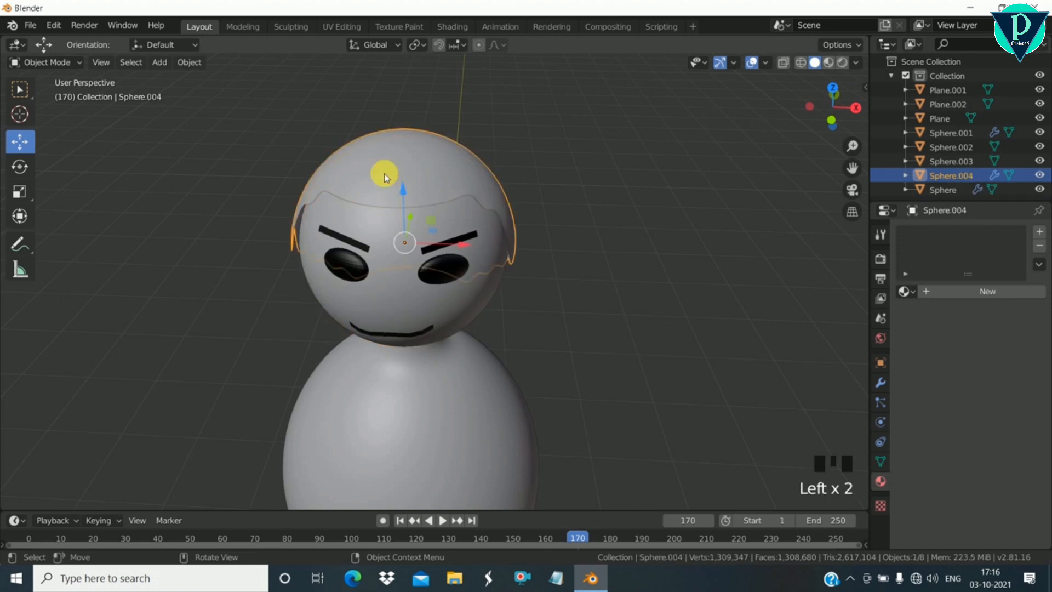
Add a Solidify modifier to the separated hair shell.
{"action": "middle_click_drag", "start_coordinate": [612, 257], "coordinate": [597, 225]}
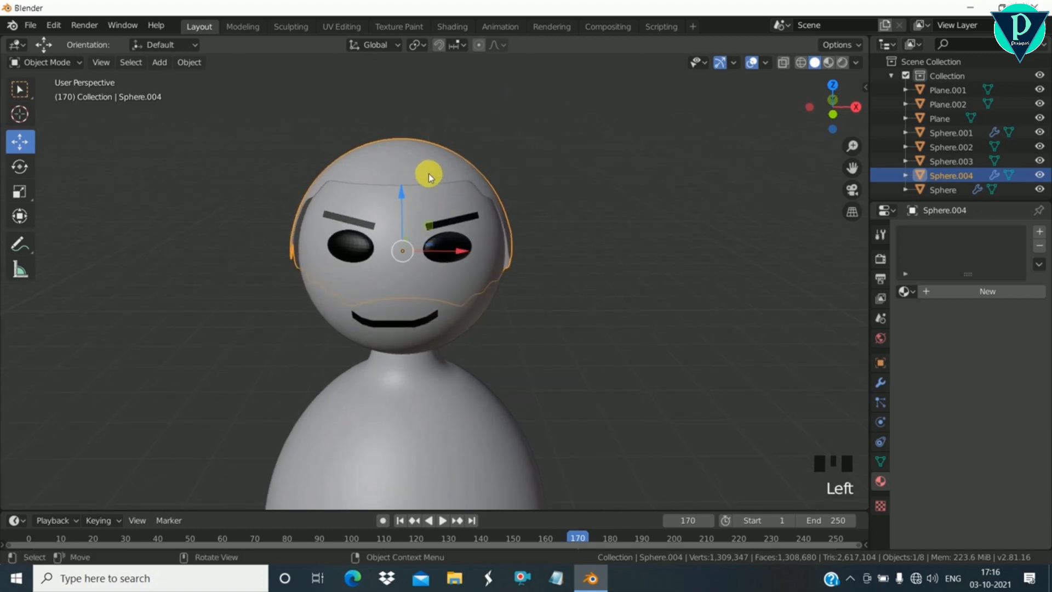
{"action": "left_click", "coordinate": [429, 173]}
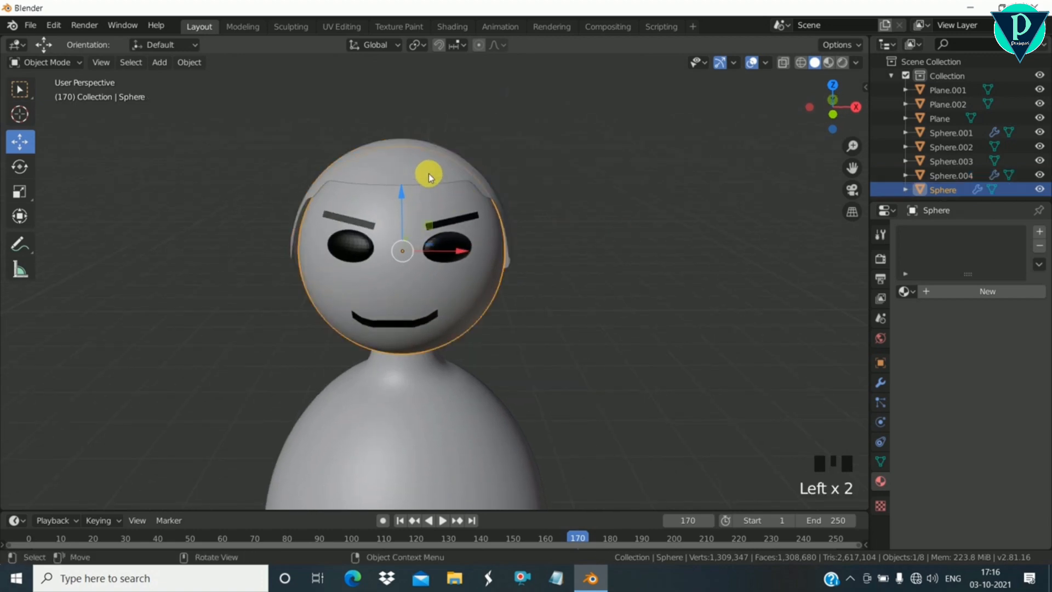
{"action": "left_click", "coordinate": [402, 155]}
{"action": "left_click", "coordinate": [880, 382]}
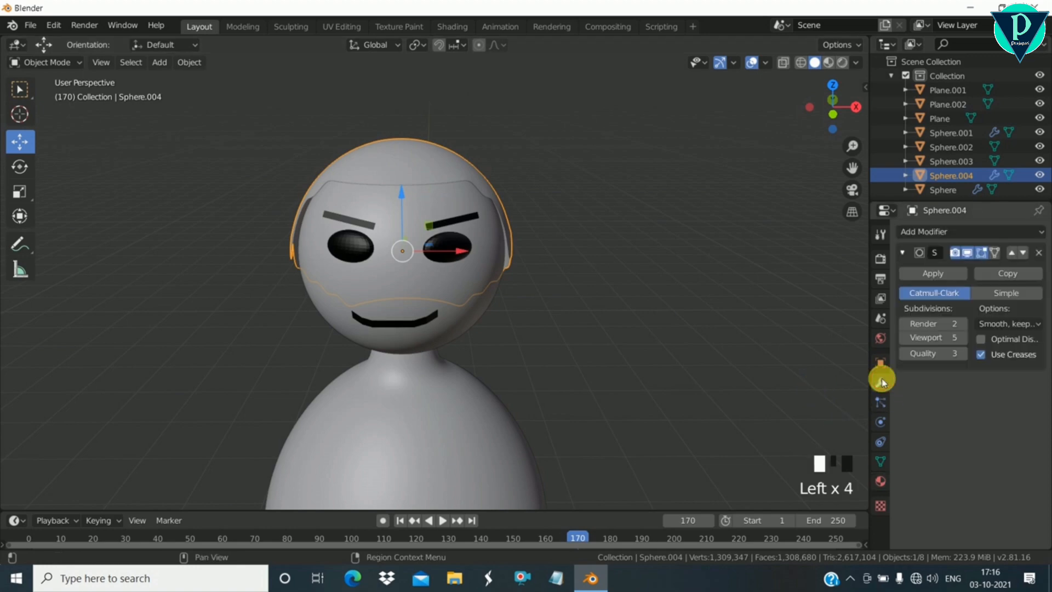
{"action": "left_click", "coordinate": [949, 234]}
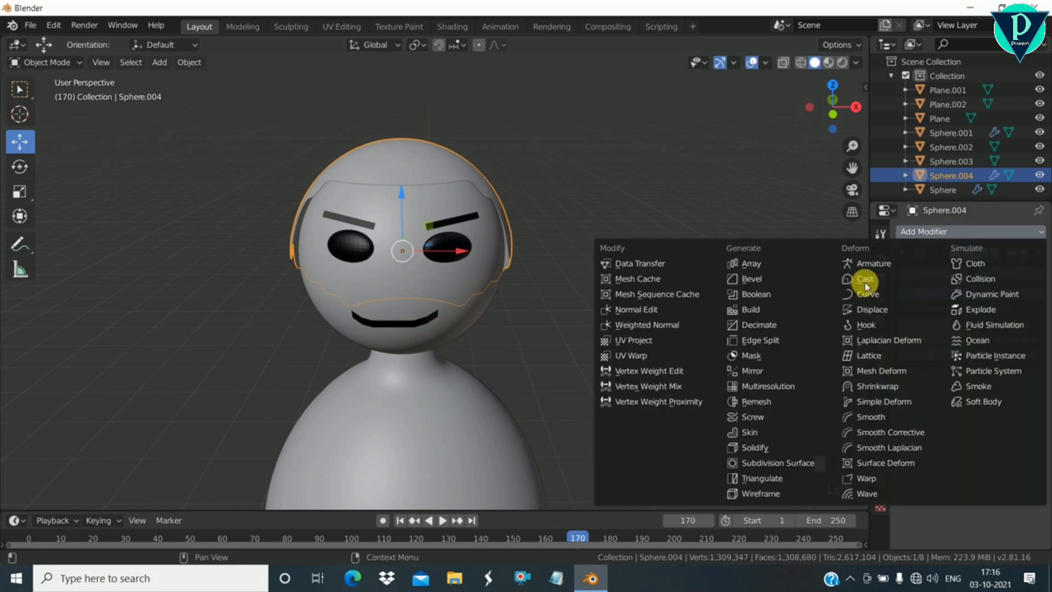
{"action": "left_click", "coordinate": [760, 448]}
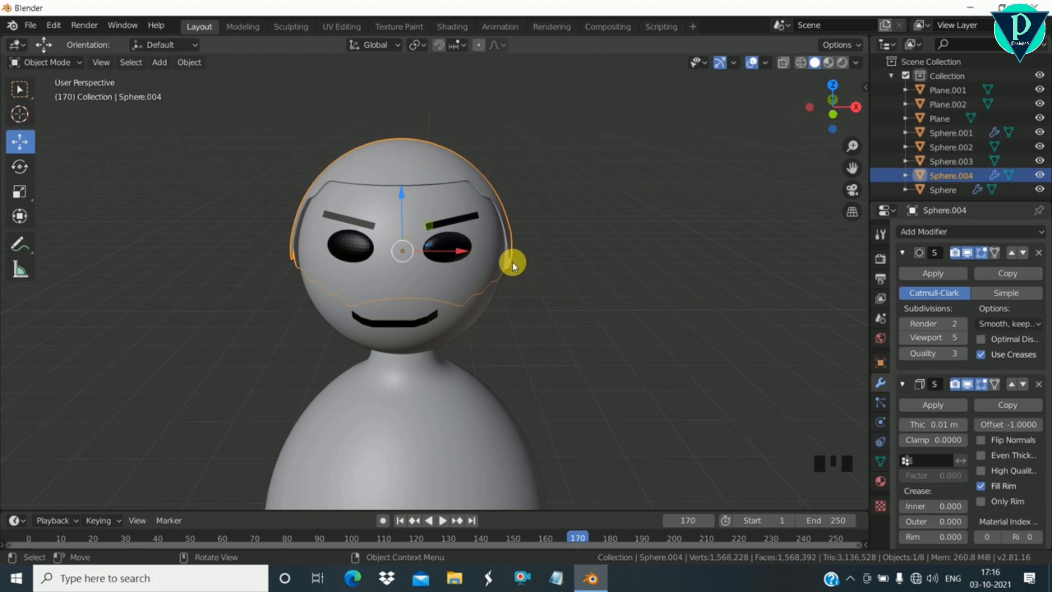
{"action": "scroll", "coordinate": [499, 231], "scroll_direction": "up", "scroll_amount": 5}
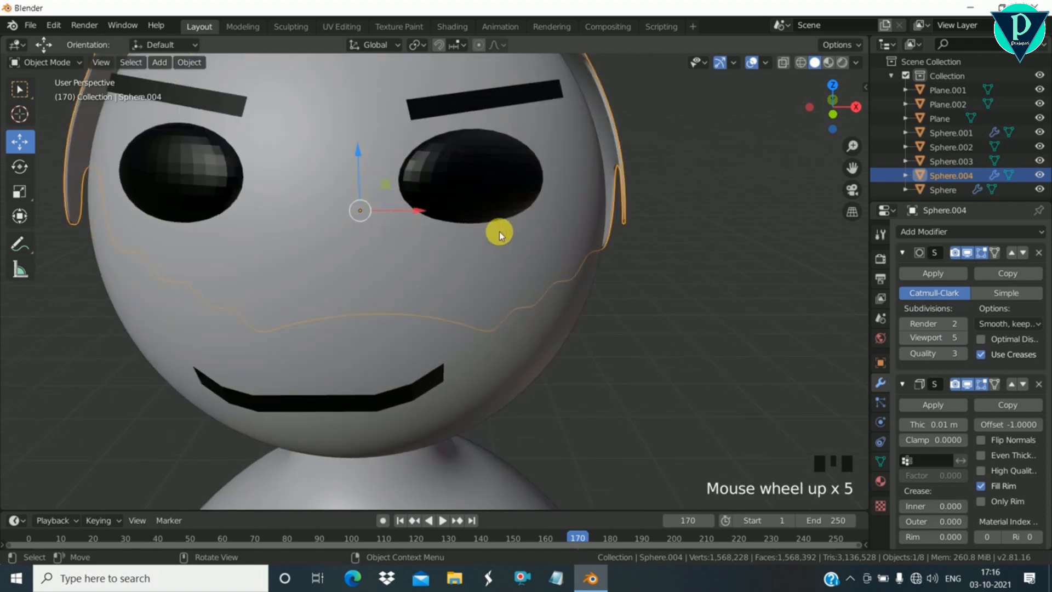
Set the hair shell's Solidify thickness to 0.07 m.
{"action": "scroll", "coordinate": [498, 233], "scroll_direction": "down", "scroll_amount": 2}
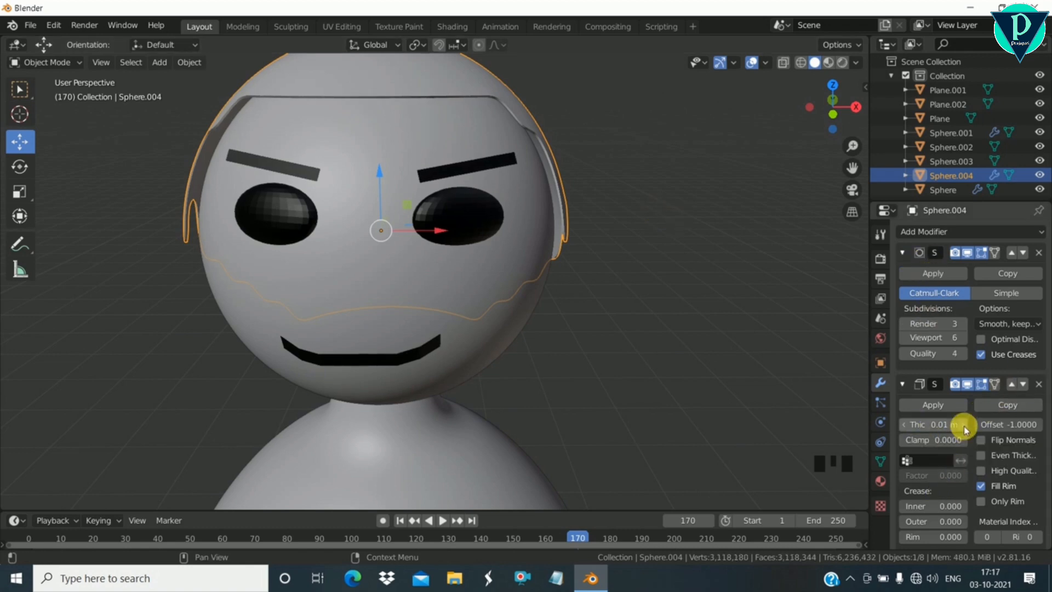
{"action": "left_click", "coordinate": [964, 425]}
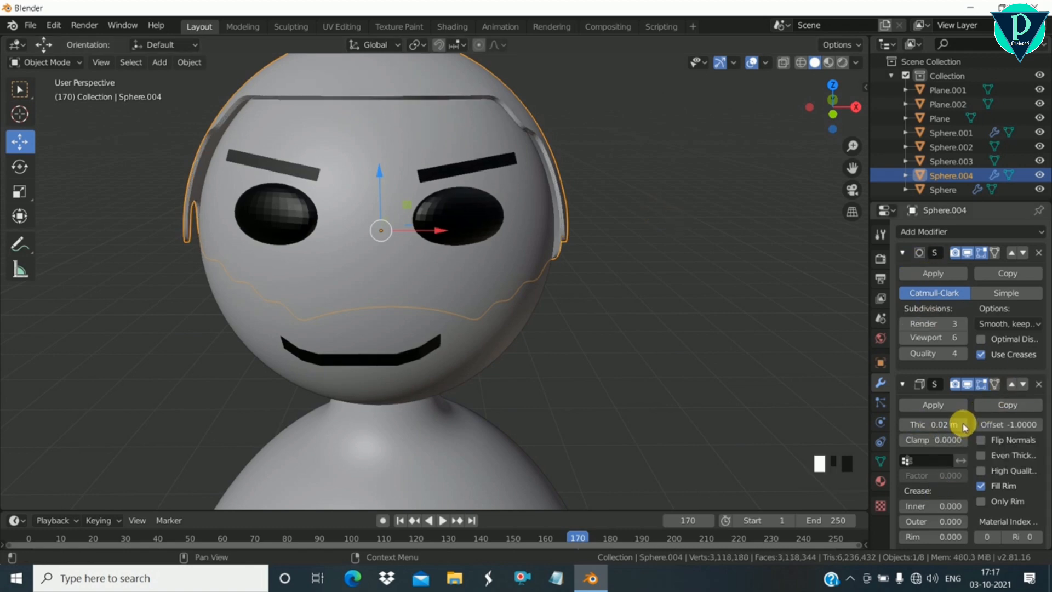
{"action": "left_click", "coordinate": [964, 426]}
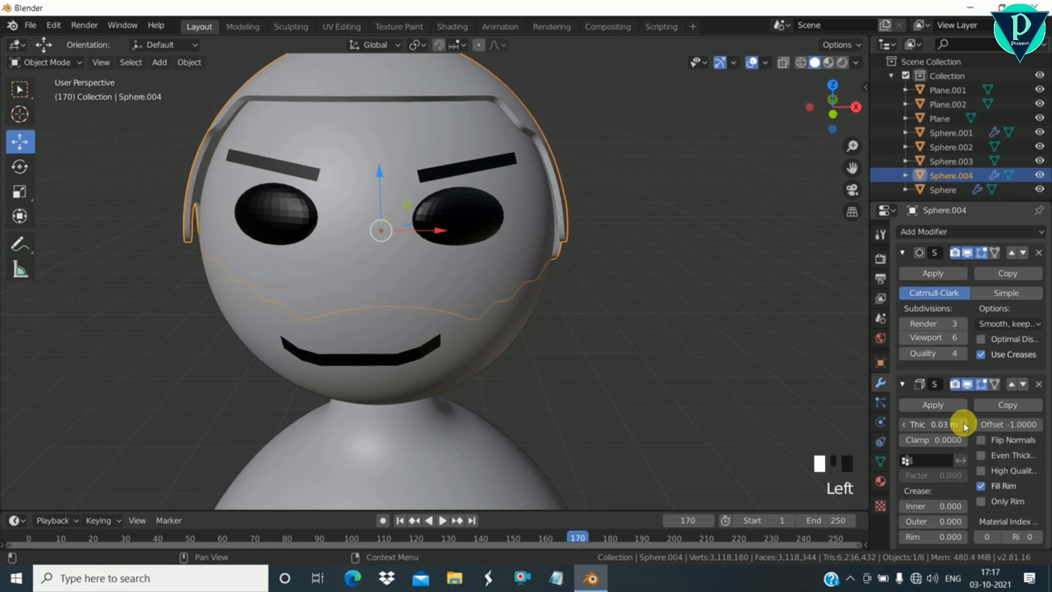
{"action": "left_click", "coordinate": [964, 425]}
{"action": "left_click", "coordinate": [964, 425]}
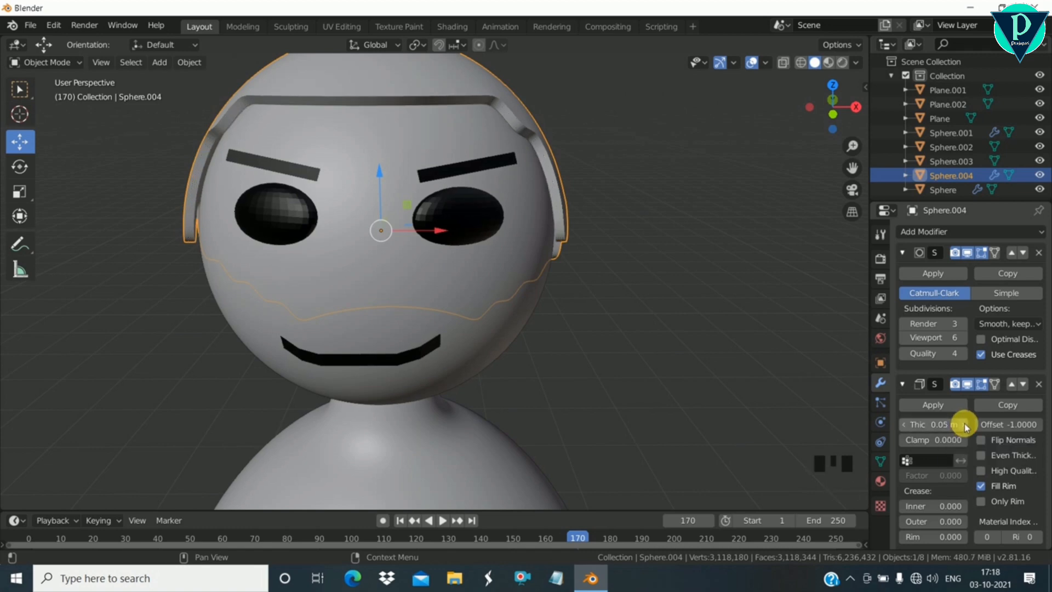
{"action": "left_click", "coordinate": [964, 424]}
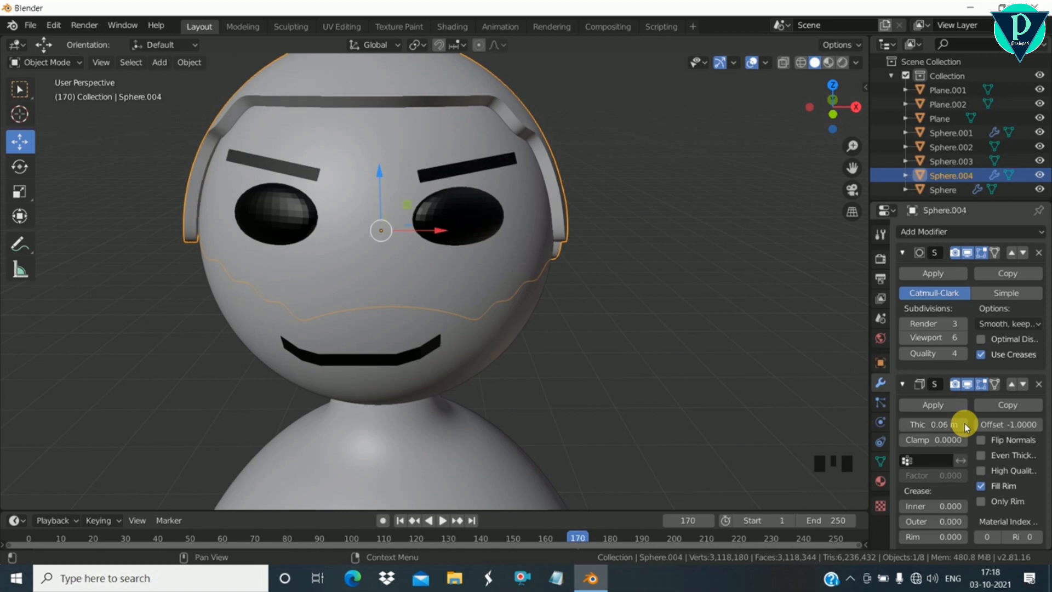
{"action": "left_click", "coordinate": [964, 424]}
{"action": "scroll", "coordinate": [656, 383], "scroll_direction": "down", "scroll_amount": 3}
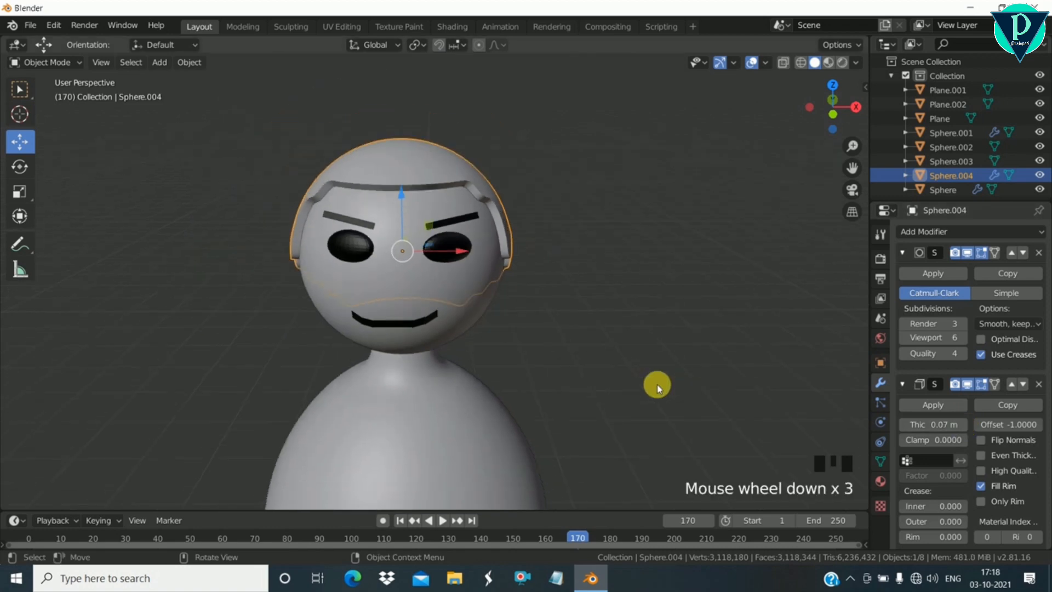
Scale the hair shell slightly so that it fits closely around the head.
{"action": "scroll", "coordinate": [575, 371], "scroll_direction": "up", "scroll_amount": 1}
{"action": "mouse_move", "coordinate": [575, 372]}
{"action": "middle_mouse_down"}
{"action": "mouse_move", "coordinate": [451, 382]}
{"action": "mouse_move", "coordinate": [566, 335]}
{"action": "mouse_move", "coordinate": [573, 367]}
{"action": "middle_mouse_up"}
{"action": "key", "text": "s"}
{"action": "left_click", "coordinate": [403, 137]}
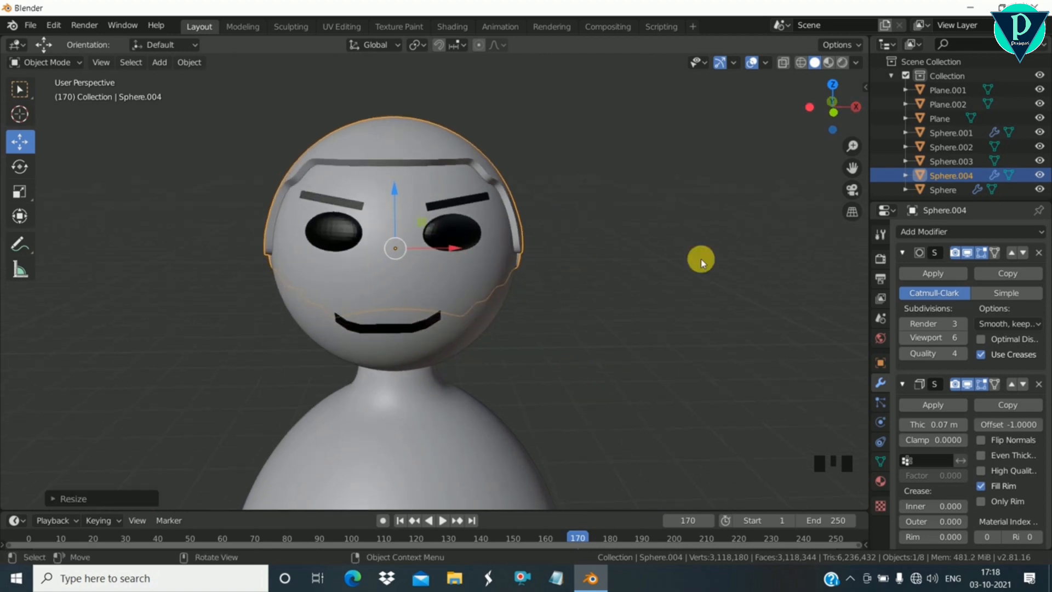
Give the hair shell a new material with a dark grey viewport display colour, brightness value about 0.236.
{"action": "left_click", "coordinate": [881, 481]}
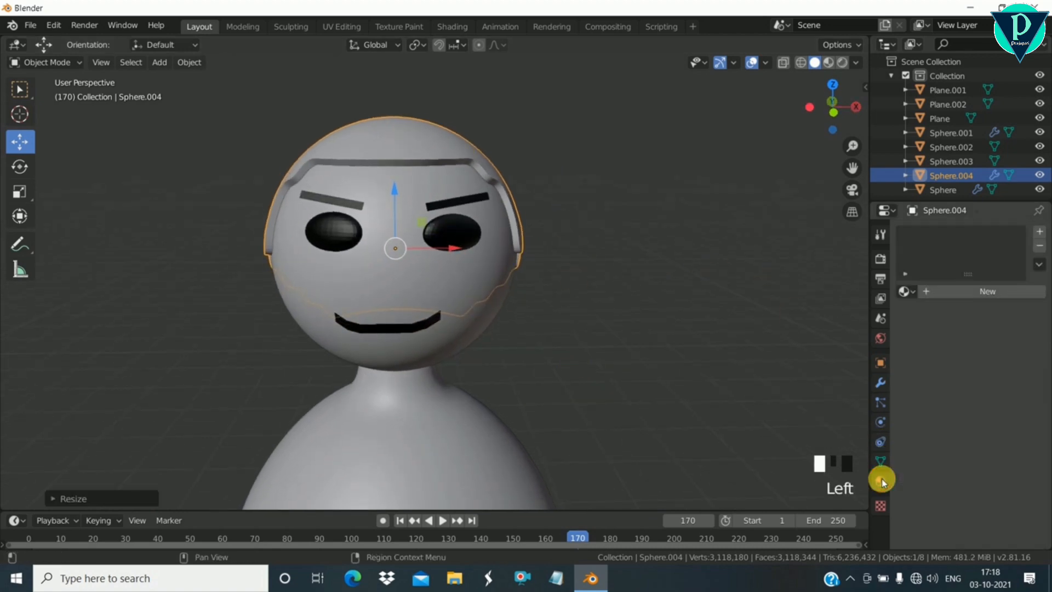
{"action": "left_click", "coordinate": [973, 292]}
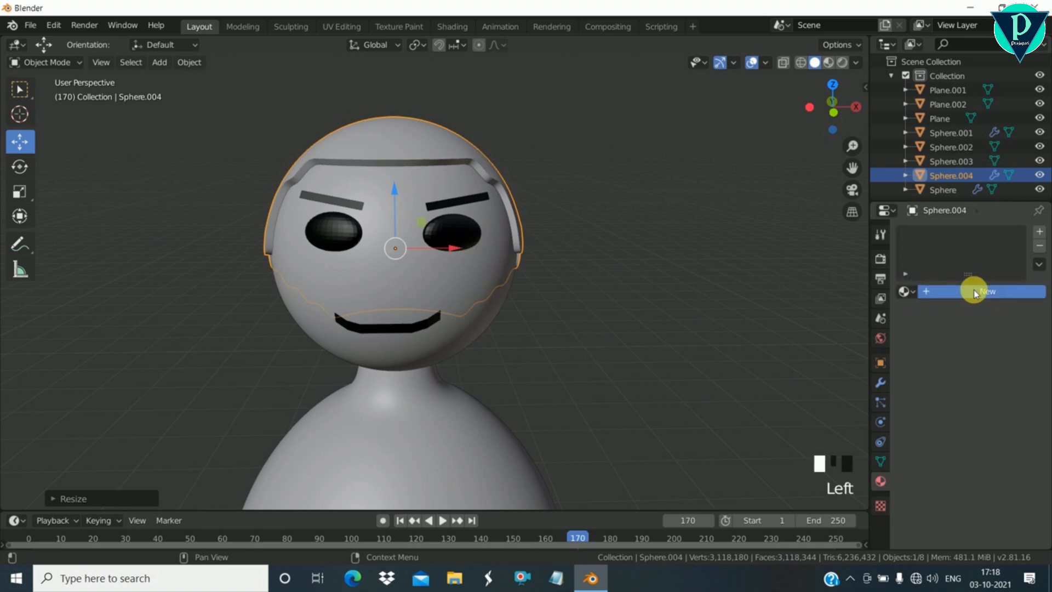
{"action": "left_click", "coordinate": [989, 291]}
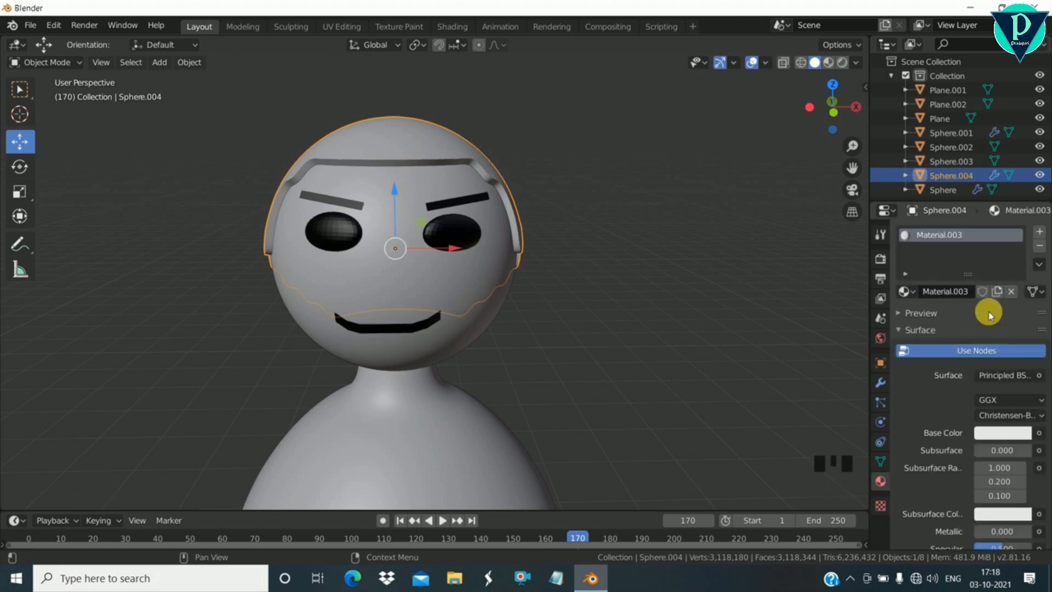
{"action": "scroll", "coordinate": [937, 496], "scroll_direction": "down", "scroll_amount": 20}
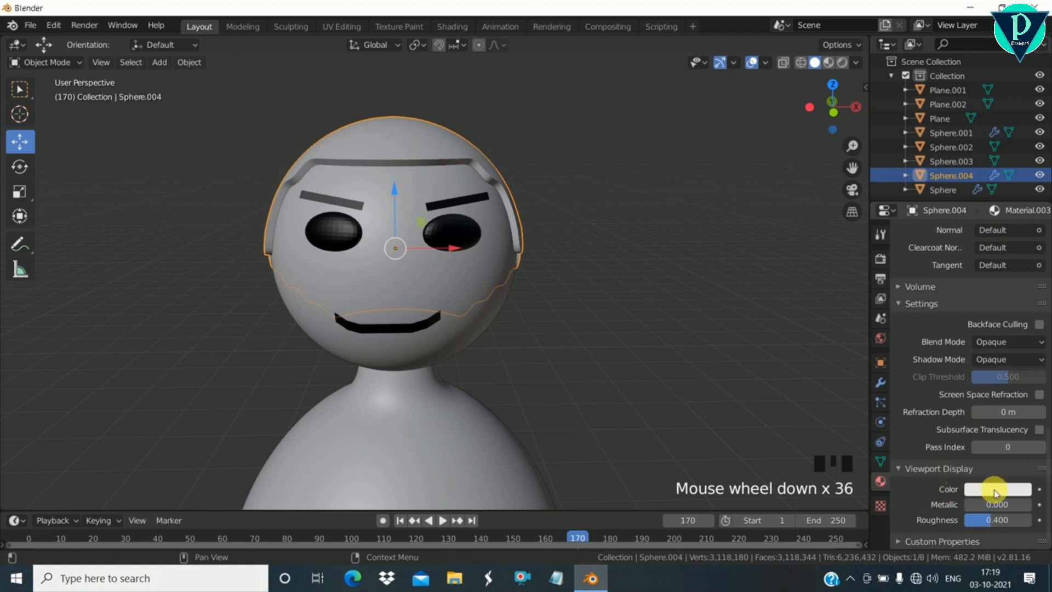
{"action": "left_click", "coordinate": [995, 489]}
{"action": "left_click_drag", "start_coordinate": [971, 387], "coordinate": [958, 344]}
{"action": "left_click_drag", "start_coordinate": [1021, 329], "coordinate": [1029, 379]}
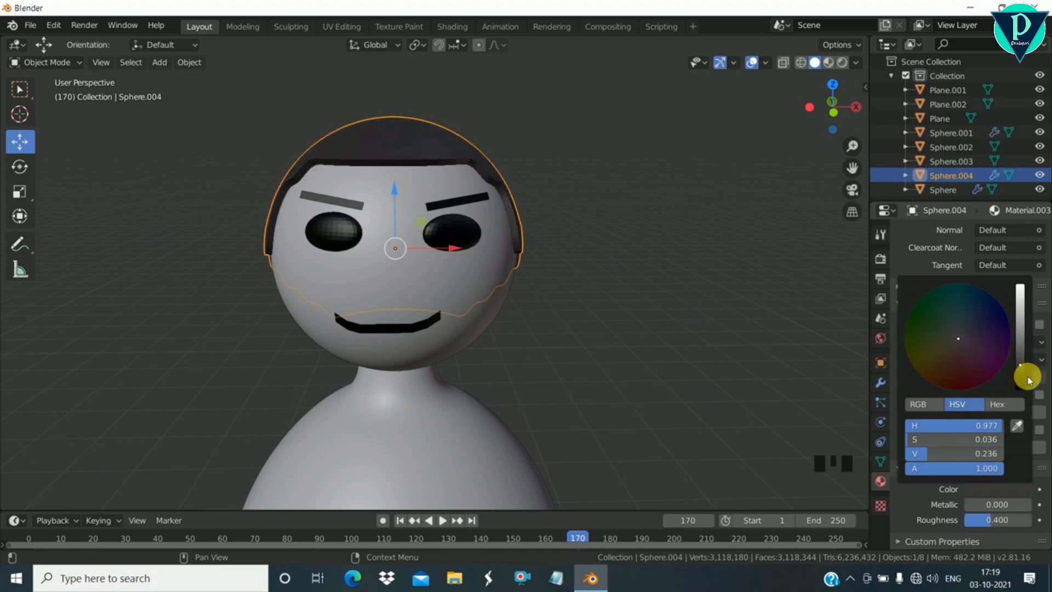
{"action": "left_click", "coordinate": [551, 301]}
In Edit Mode on the hair shell, select four alternate vertices along the front hairline and move them down slightly along Z.
{"action": "middle_click_drag", "start_coordinate": [551, 300], "coordinate": [355, 150]}
{"action": "left_click", "coordinate": [355, 150]}
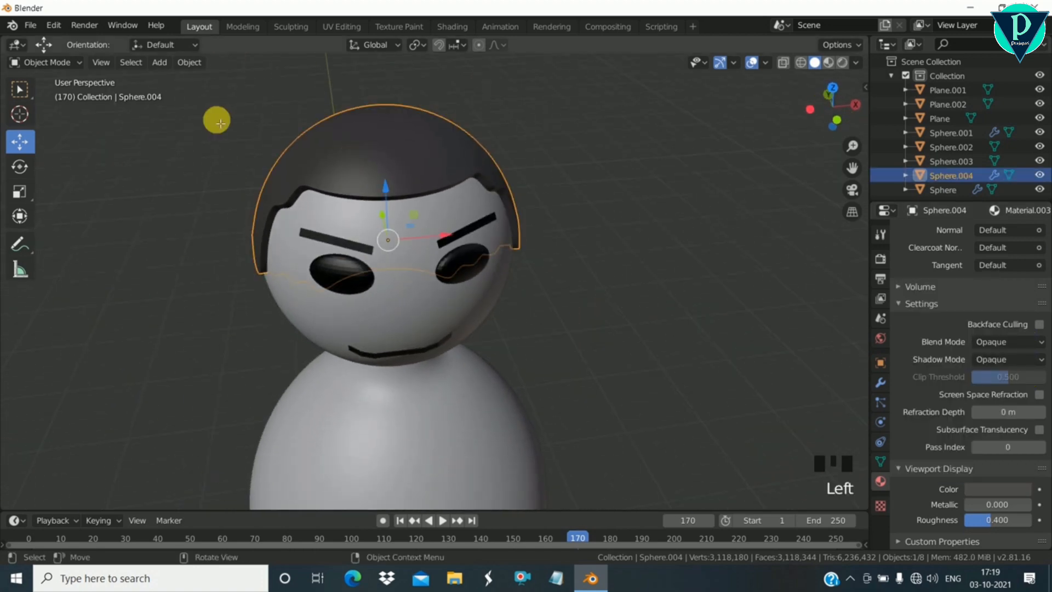
{"action": "key", "text": "Tab"}
{"action": "scroll", "coordinate": [329, 186], "scroll_direction": "up", "scroll_amount": 2}
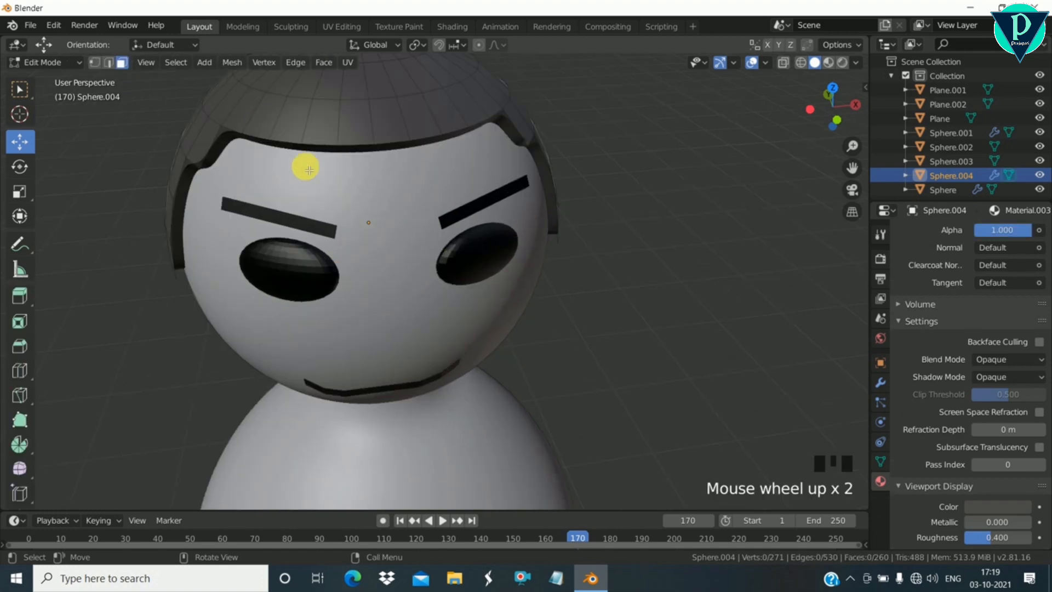
{"action": "left_click", "coordinate": [94, 63]}
{"action": "left_click", "coordinate": [268, 148]}
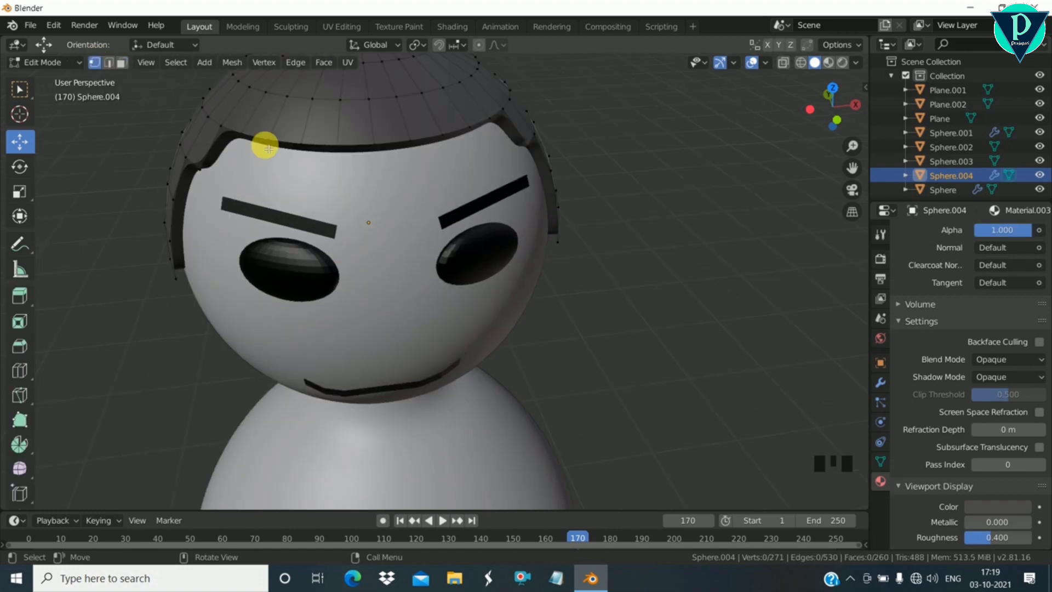
{"action": "left_click", "coordinate": [270, 141]}
{"action": "left_click", "coordinate": [337, 144], "text": "shift"}
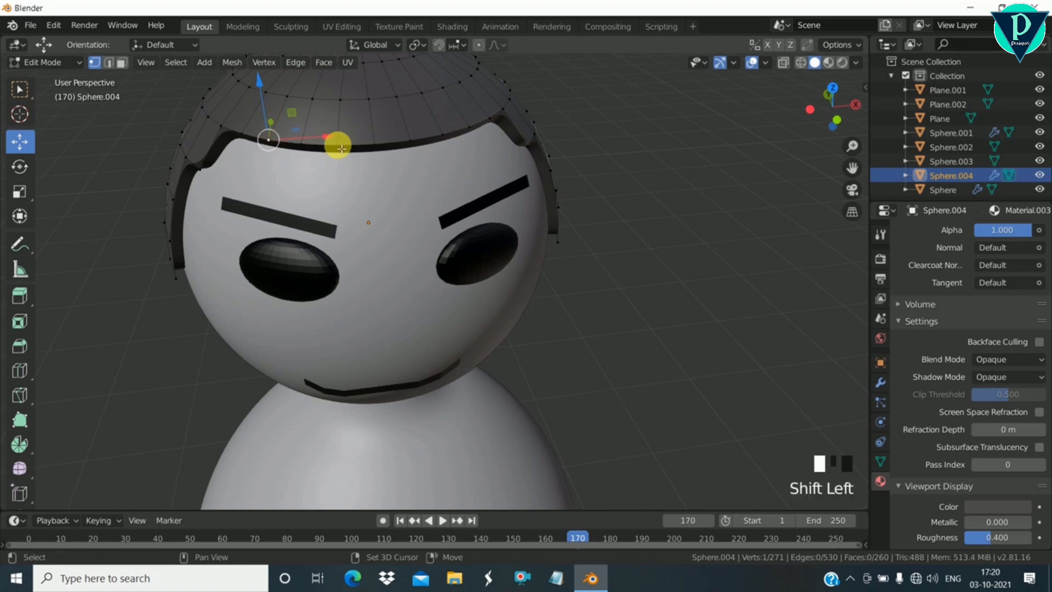
{"action": "left_click", "coordinate": [411, 140], "text": "shift"}
{"action": "left_click", "coordinate": [470, 127], "text": "shift"}
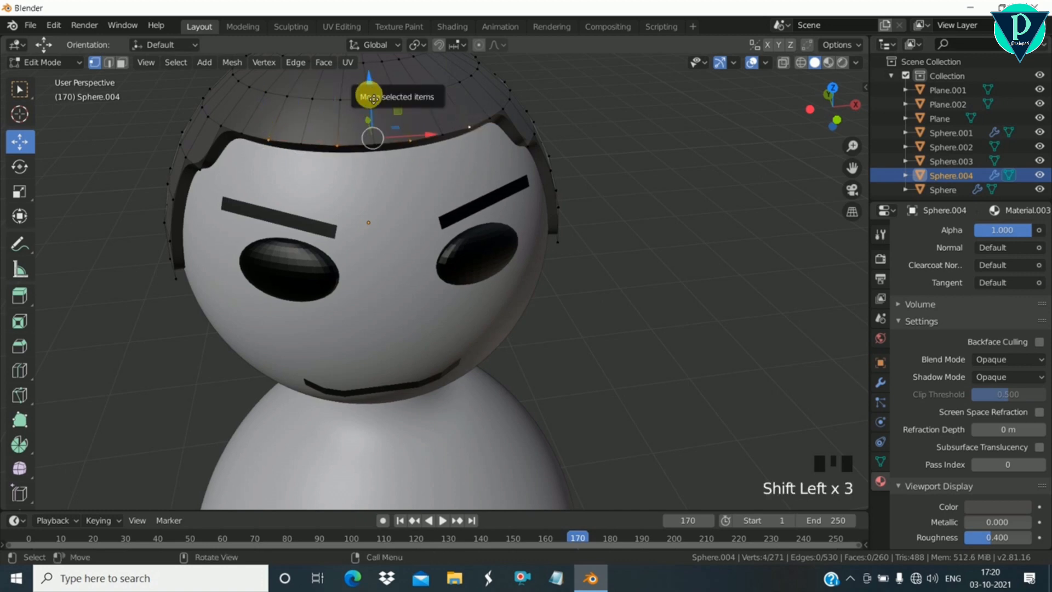
{"action": "left_click_drag", "start_coordinate": [373, 106], "coordinate": [372, 116]}
Adjust the height of the selected front hairline vertices along Z to shape a jagged fringe.
{"action": "middle_click_drag", "start_coordinate": [422, 129], "coordinate": [622, 180]}
{"action": "middle_click_drag", "start_coordinate": [546, 161], "coordinate": [361, 224]}
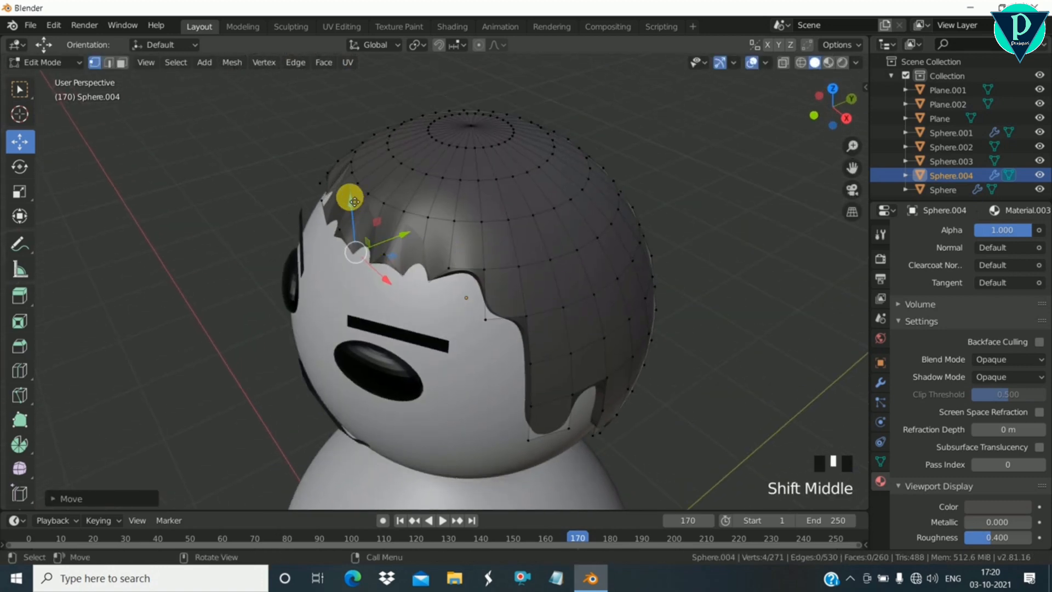
{"action": "mouse_move", "coordinate": [353, 196]}
{"action": "left_mouse_down"}
{"action": "mouse_move", "coordinate": [347, 186]}
{"action": "mouse_move", "coordinate": [352, 192]}
{"action": "left_mouse_up"}
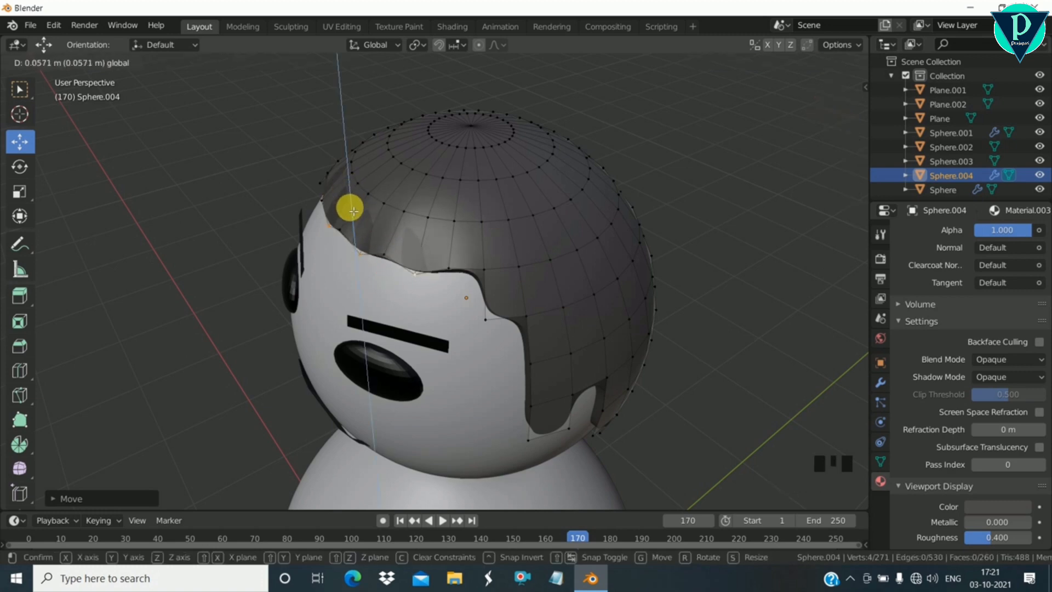
{"action": "left_click_drag", "start_coordinate": [354, 211], "coordinate": [353, 228]}
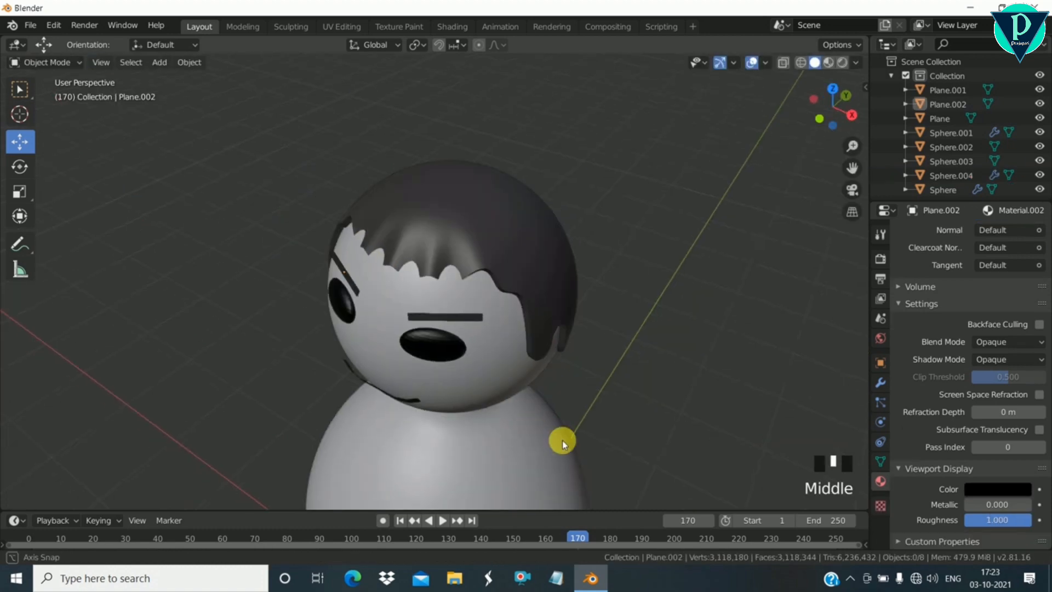
Select the body, enter Edit Mode and select a vertex on the side of its shoulder in the right side view.
{"action": "middle_click_drag", "start_coordinate": [564, 439], "coordinate": [577, 381]}
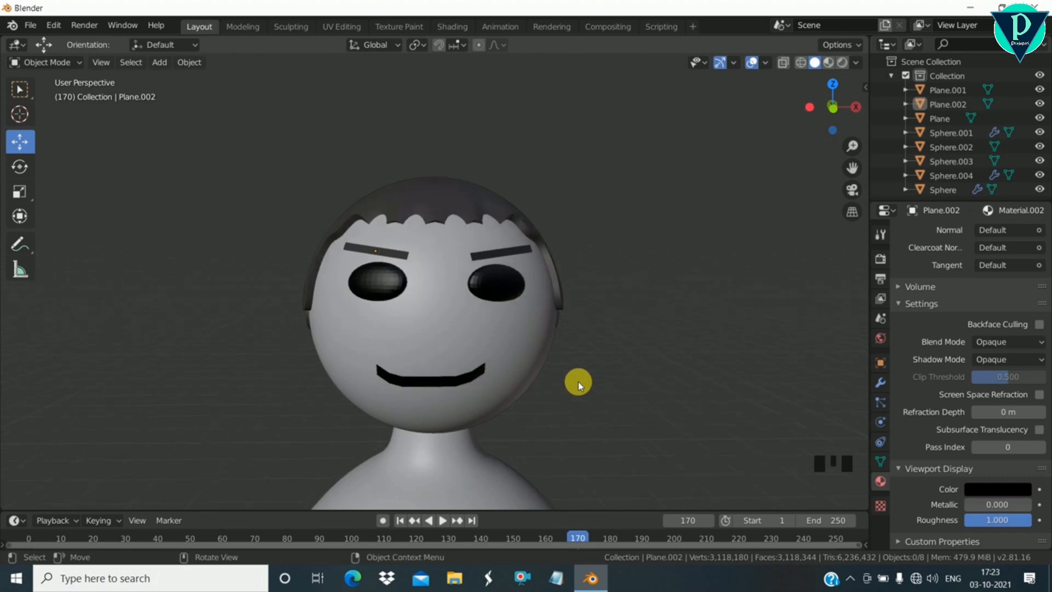
{"action": "scroll", "coordinate": [577, 382], "scroll_direction": "down", "scroll_amount": 5}
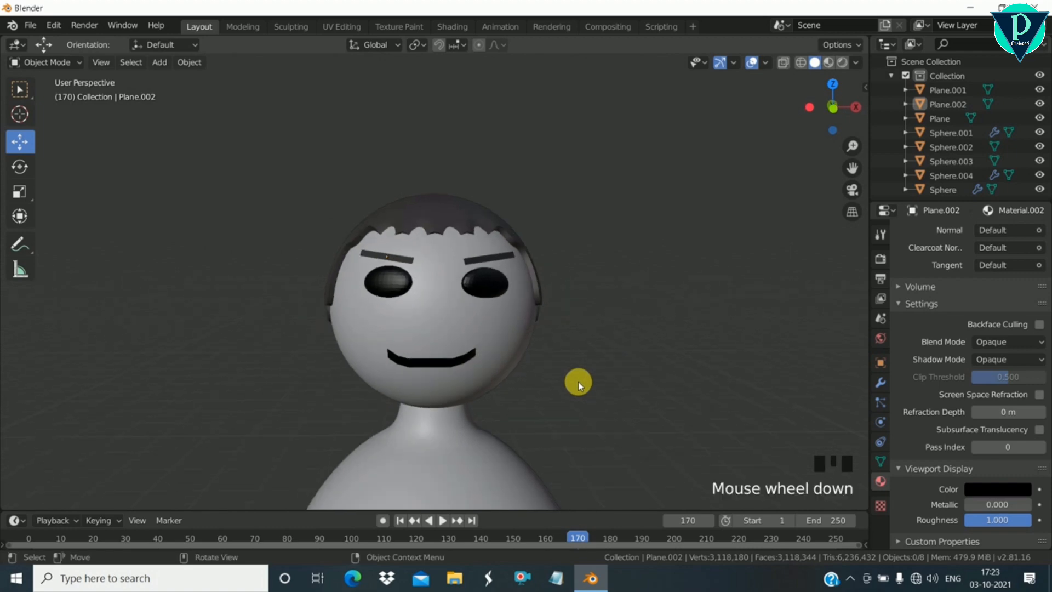
{"action": "left_click", "coordinate": [459, 417]}
{"action": "middle_click_drag", "start_coordinate": [549, 400], "coordinate": [497, 349], "text": "shift"}
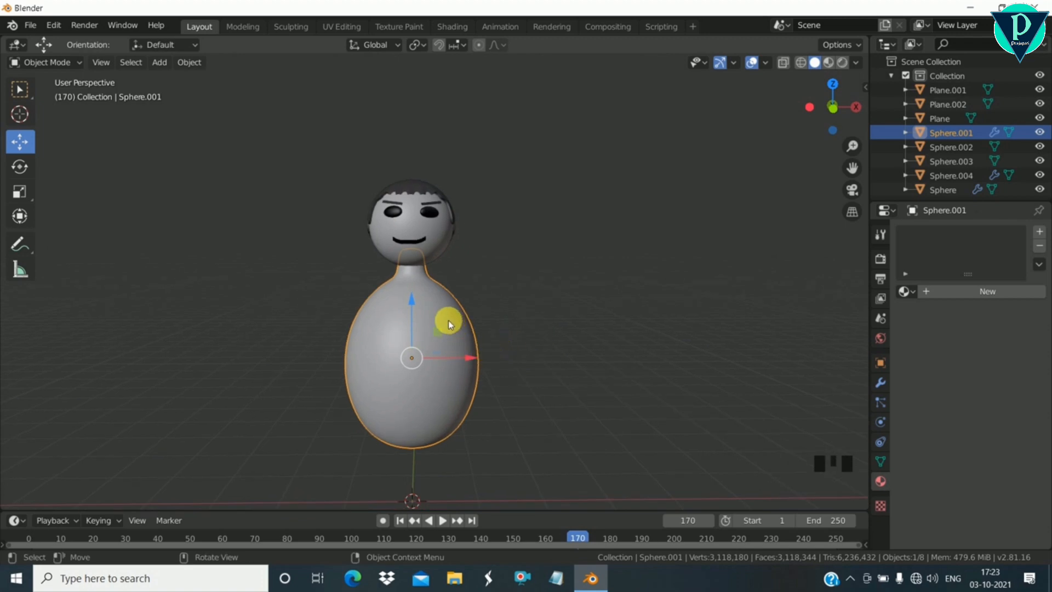
{"action": "key", "text": "Tab"}
{"action": "middle_click_drag", "start_coordinate": [495, 319], "coordinate": [430, 336]}
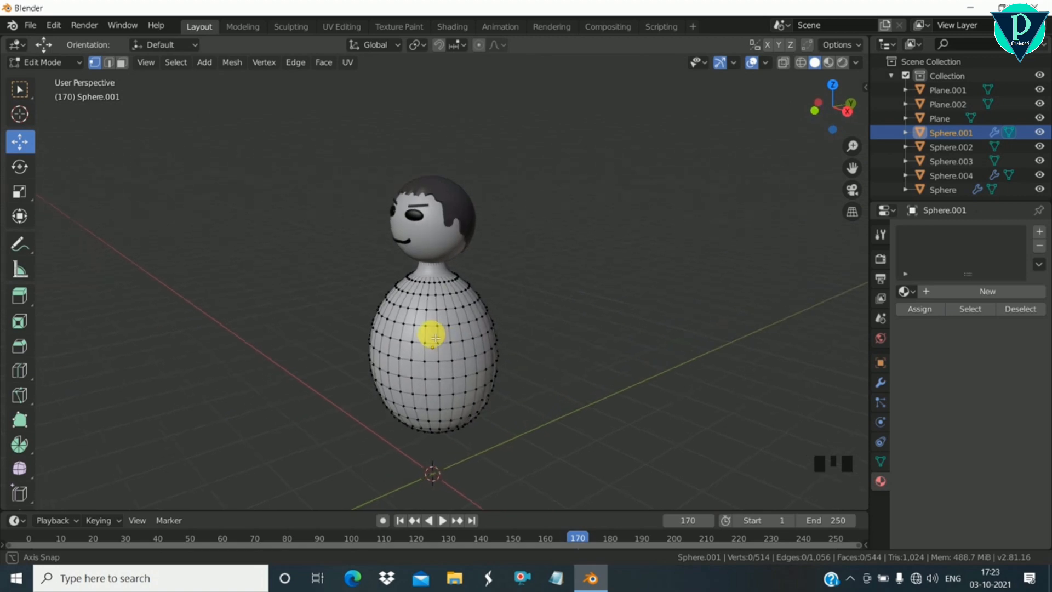
{"action": "key", "text": "KP_3"}
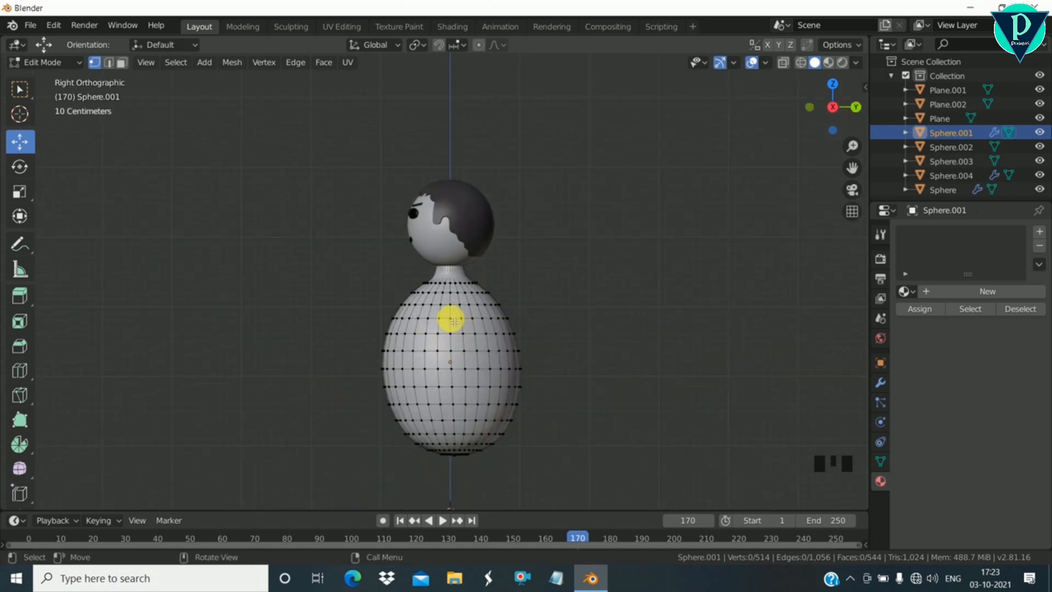
{"action": "left_click", "coordinate": [450, 318]}
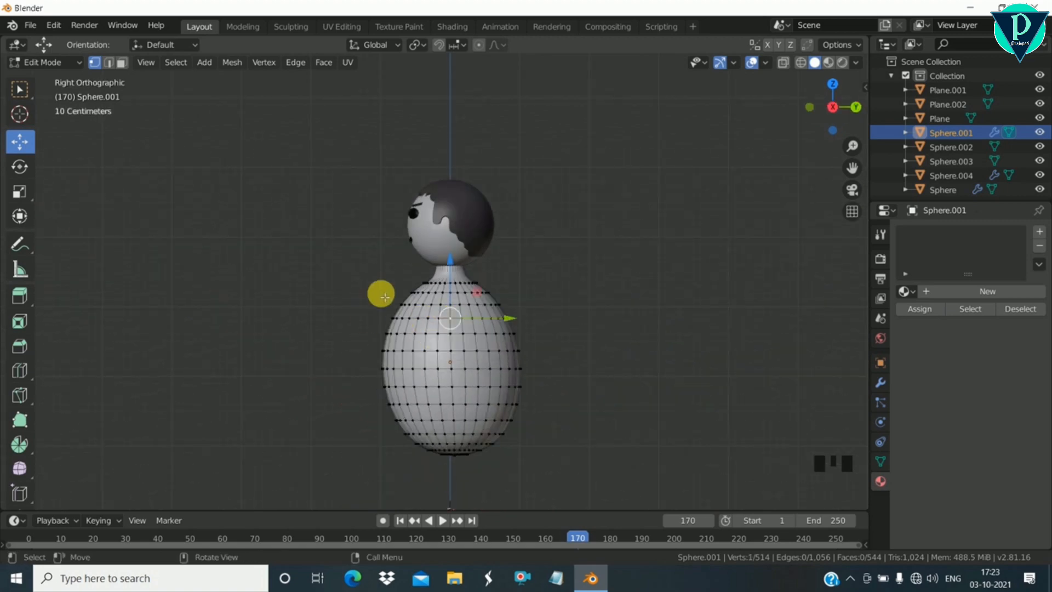
Move the selected shoulder vertex about 0.08 m inward and 0.12 m down with smooth proportional editing.
{"action": "middle_click_drag", "start_coordinate": [419, 148], "coordinate": [495, 213]}
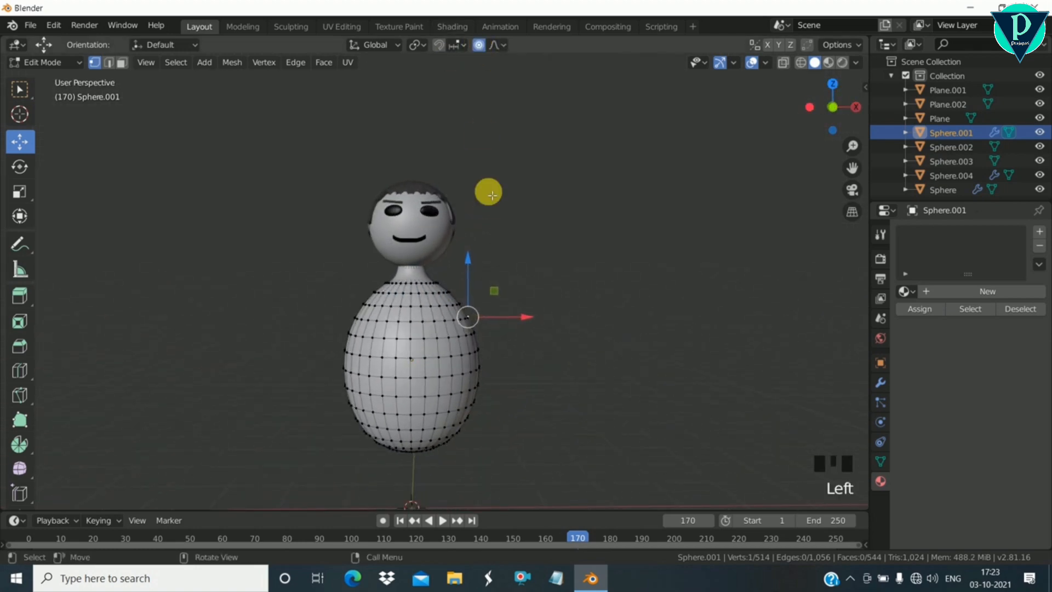
{"action": "key", "text": "g"}
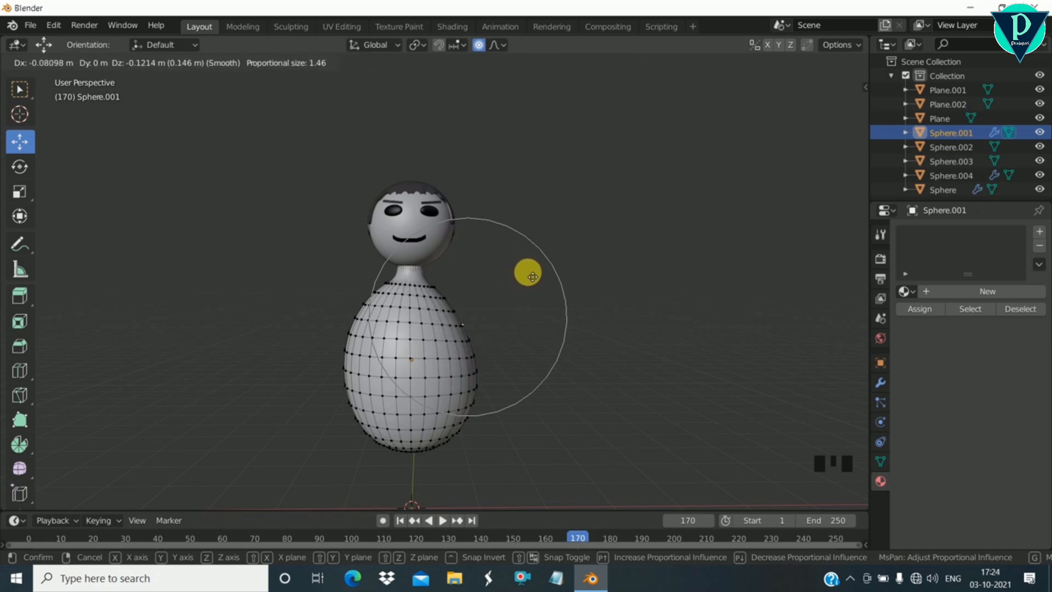
{"action": "left_click", "coordinate": [532, 276]}
In the left side view, activate the selection tool and select a vertex on the body's opposite shoulder.
{"action": "key", "text": "KP_9"}
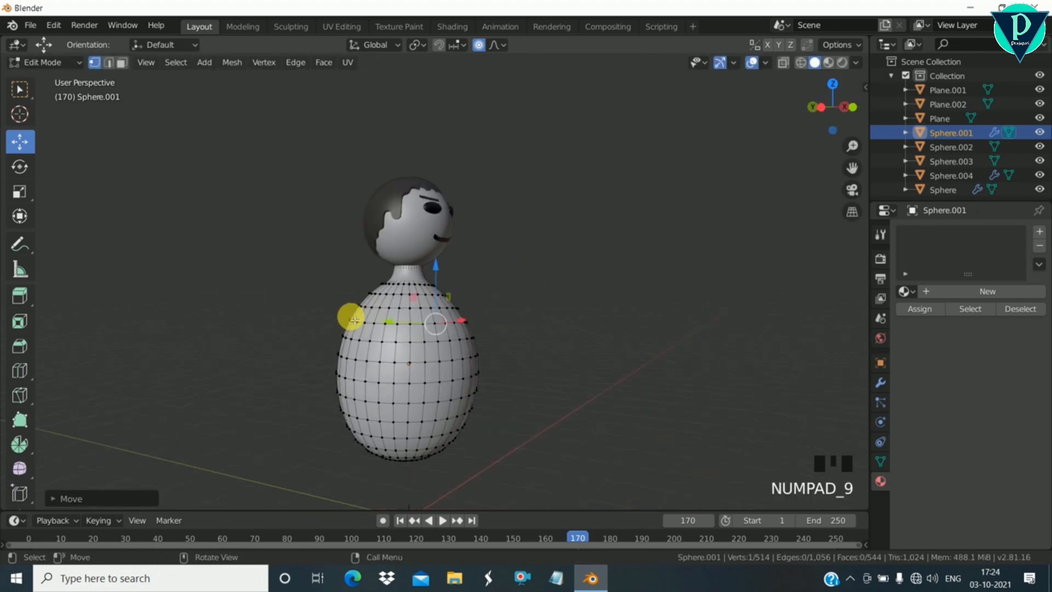
{"action": "key", "text": "KP_3"}
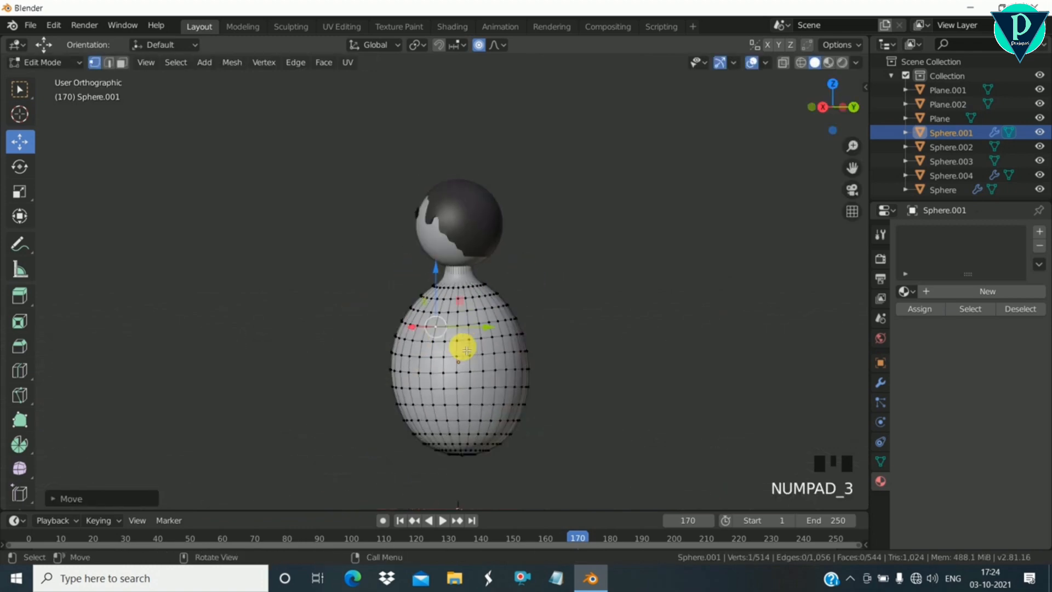
{"action": "key", "text": "KP_9"}
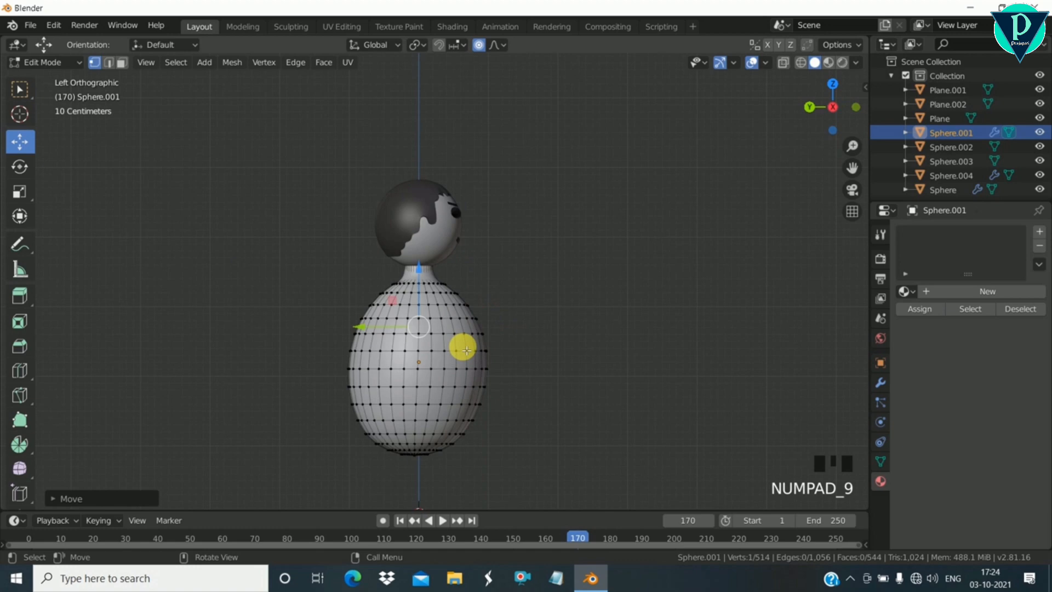
{"action": "key", "text": "g"}
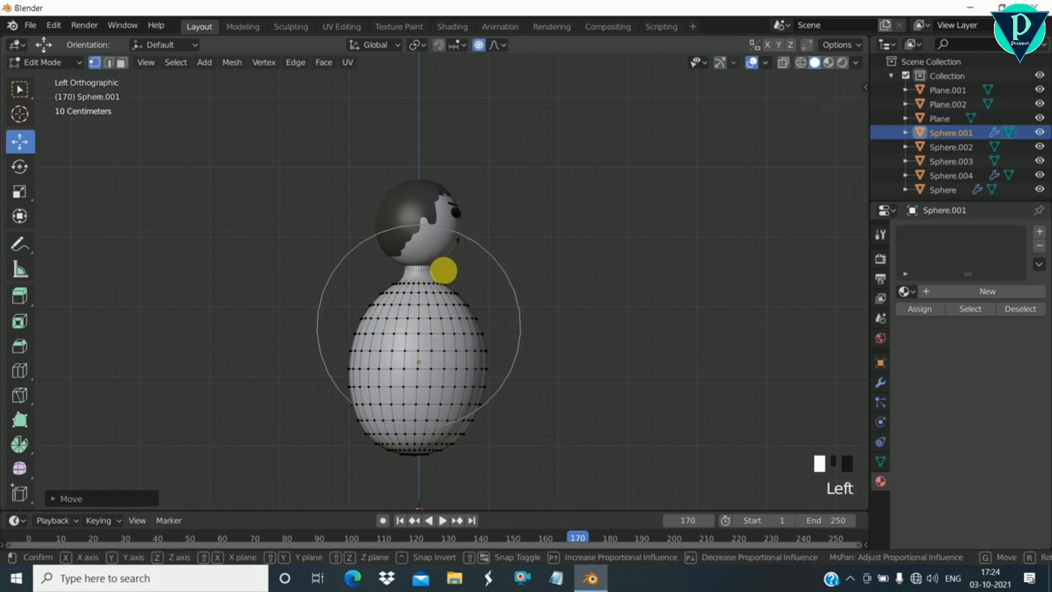
{"action": "left_click", "coordinate": [425, 337]}
{"action": "left_click", "coordinate": [477, 44]}
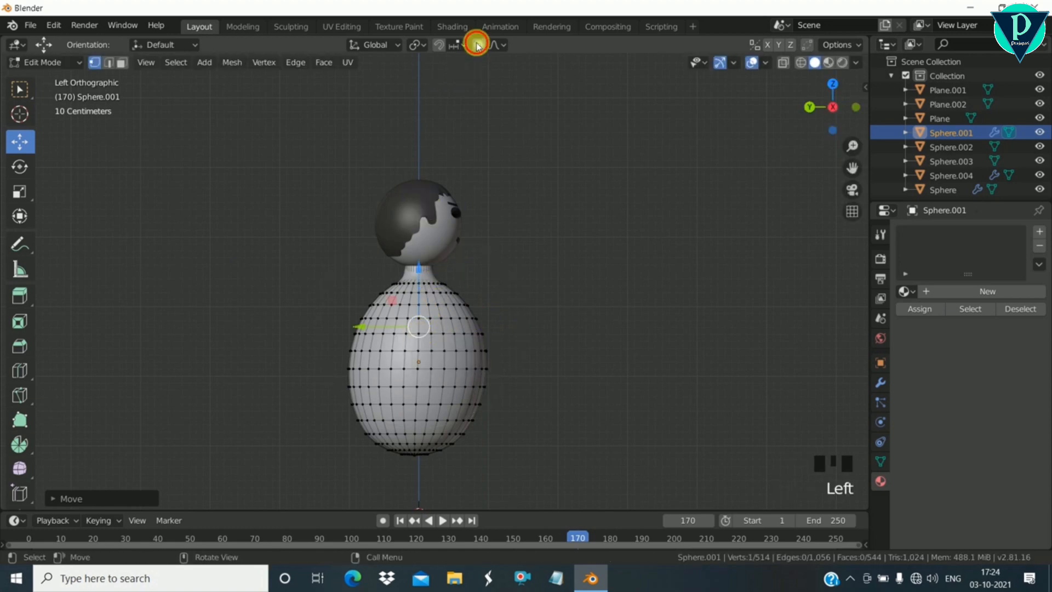
{"action": "left_click", "coordinate": [19, 88]}
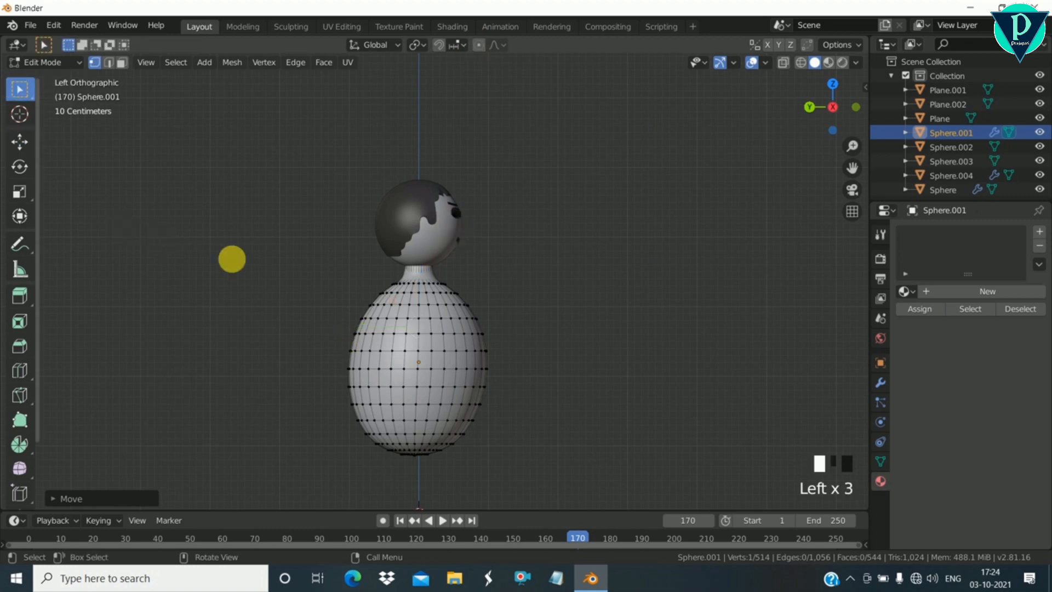
{"action": "left_click", "coordinate": [420, 335]}
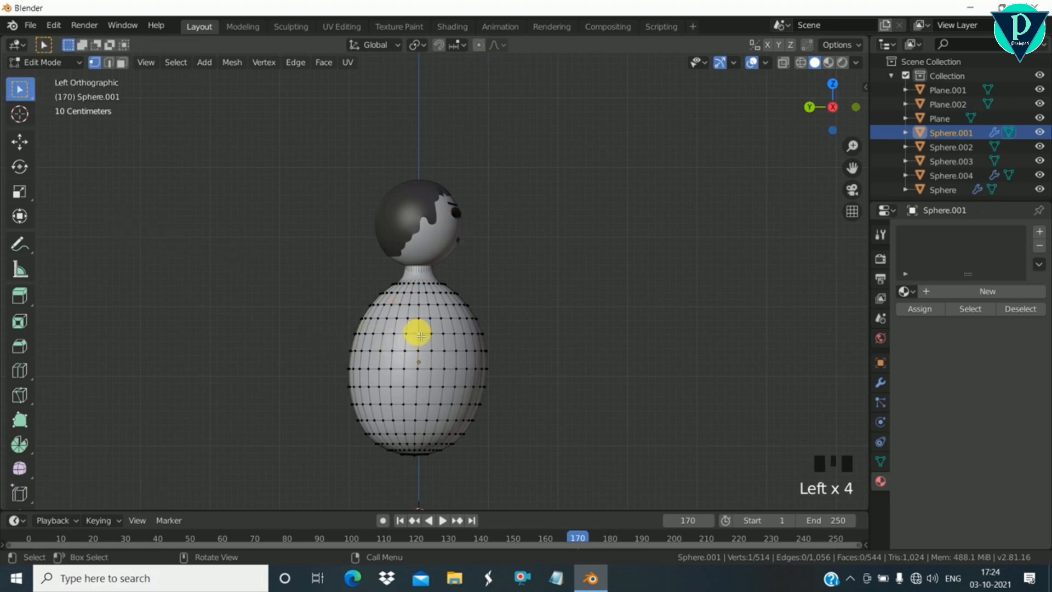
Move the selected shoulder vertex about 0.16 m inward and 0.03 m down with smooth proportional editing.
{"action": "left_click", "coordinate": [478, 45]}
{"action": "middle_click_drag", "start_coordinate": [525, 279], "coordinate": [406, 305]}
{"action": "key", "text": "g"}
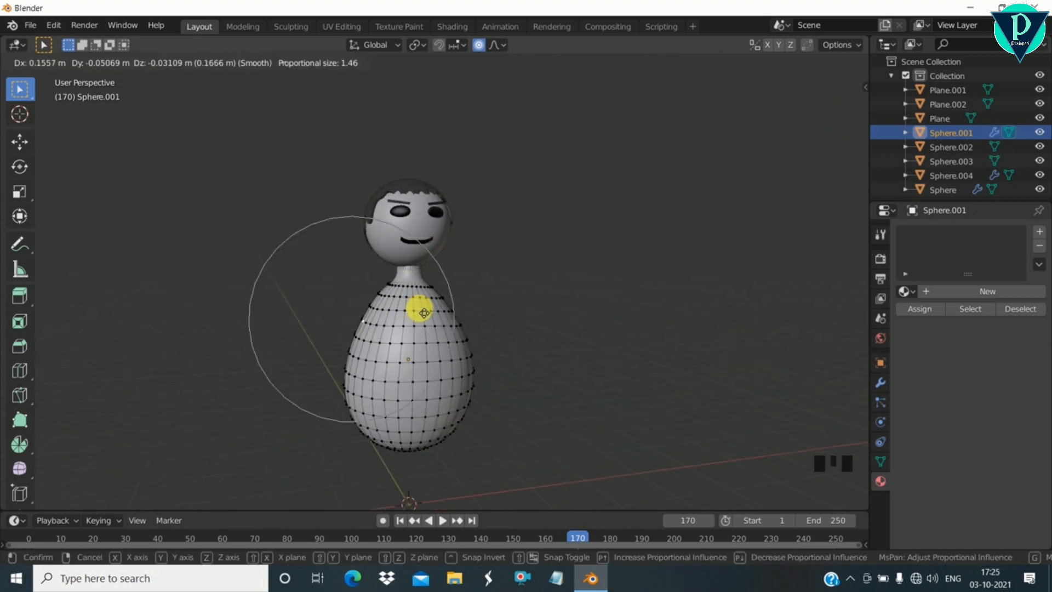
{"action": "left_click", "coordinate": [418, 308]}
Select the central vertex on the body's upper back and move it about 0.28 m forward with smooth proportional editing.
{"action": "mouse_move", "coordinate": [496, 305]}
{"action": "middle_mouse_down"}
{"action": "mouse_move", "coordinate": [466, 307]}
{"action": "mouse_move", "coordinate": [484, 311]}
{"action": "middle_mouse_up"}
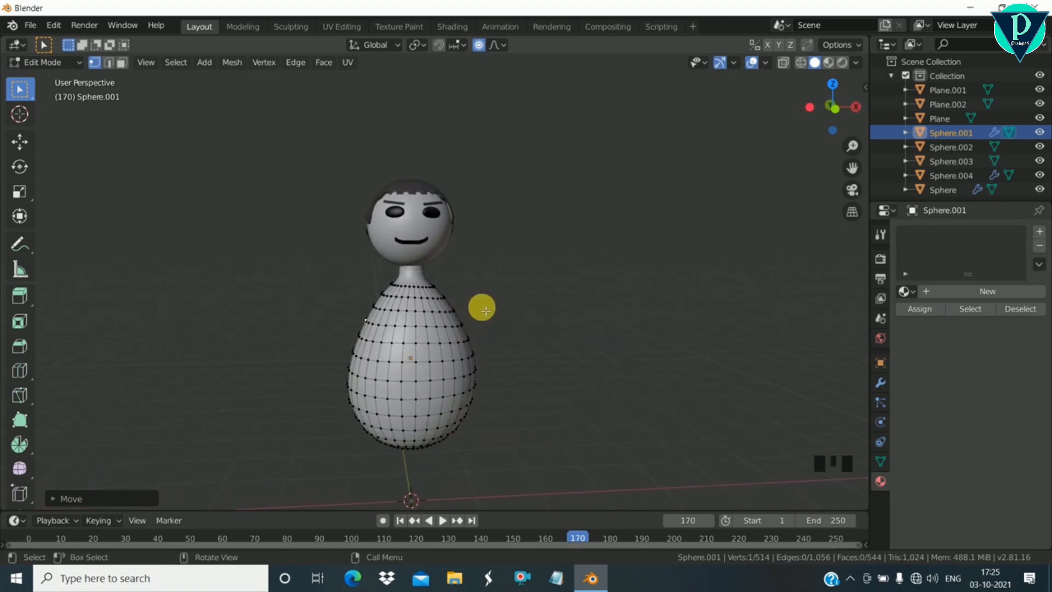
{"action": "key", "text": "KP_3"}
{"action": "middle_click_drag", "start_coordinate": [560, 312], "coordinate": [459, 331]}
{"action": "left_click", "coordinate": [458, 346]}
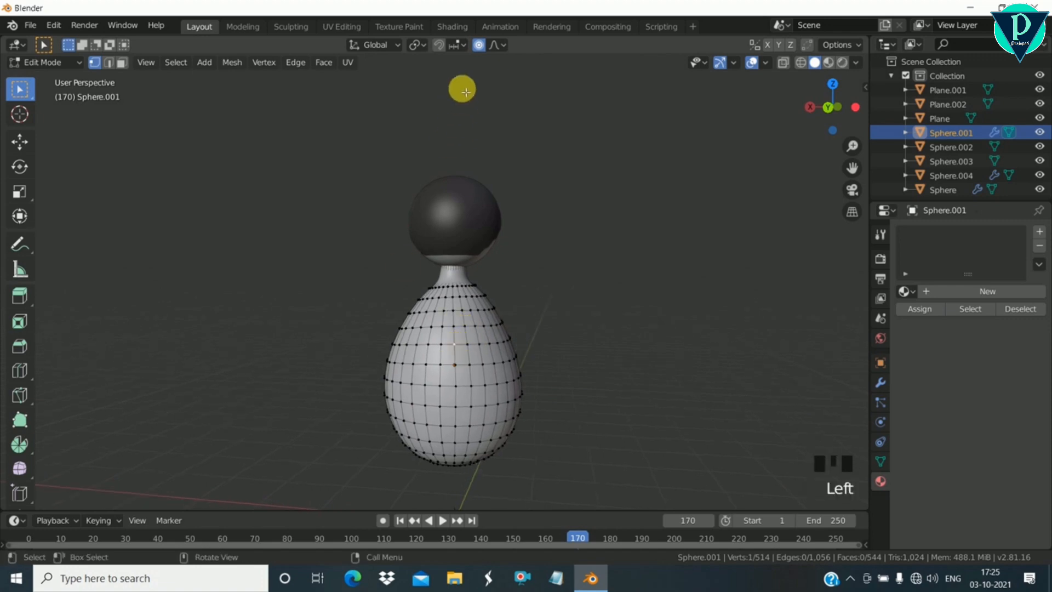
{"action": "middle_click_drag", "start_coordinate": [463, 87], "coordinate": [486, 132]}
{"action": "key", "text": "g"}
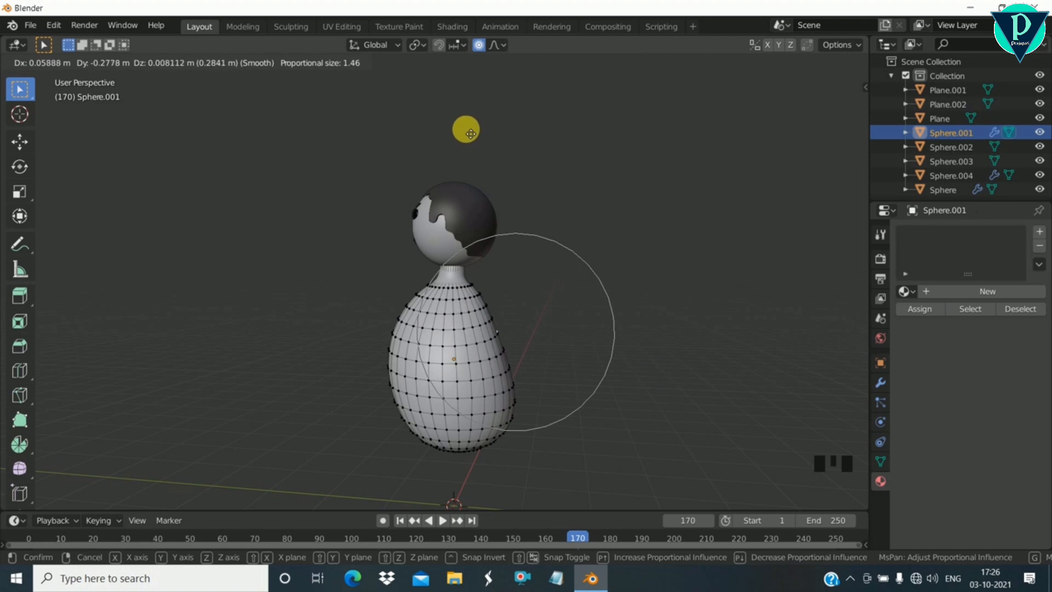
{"action": "left_click", "coordinate": [466, 130]}
Select the middle vertex on the body's front and move it inward and slightly down with smooth proportional editing.
{"action": "middle_click_drag", "start_coordinate": [517, 392], "coordinate": [493, 427]}
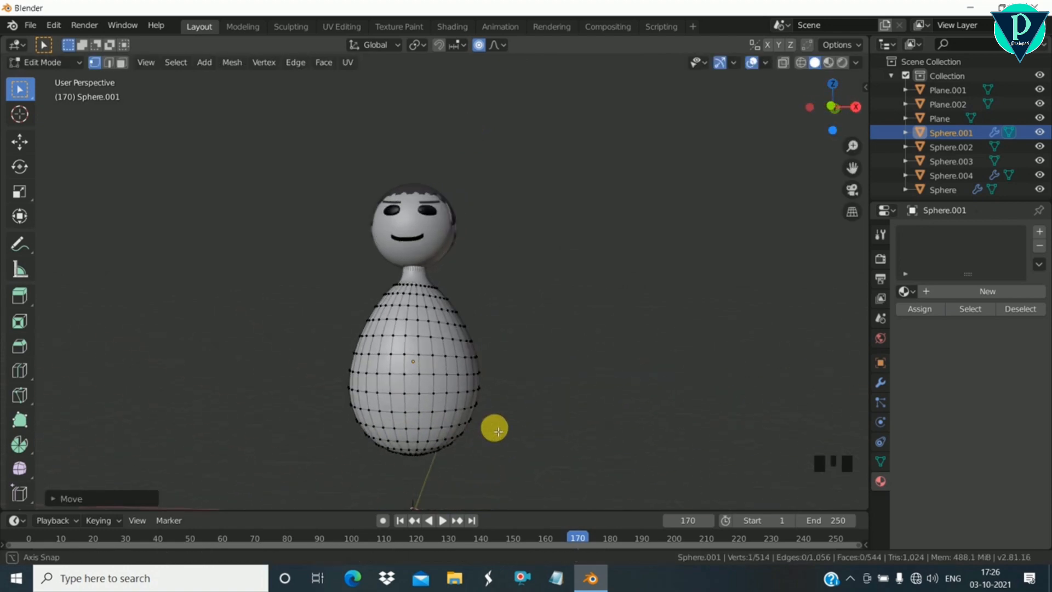
{"action": "key", "text": "KP_1"}
{"action": "left_click", "coordinate": [412, 374]}
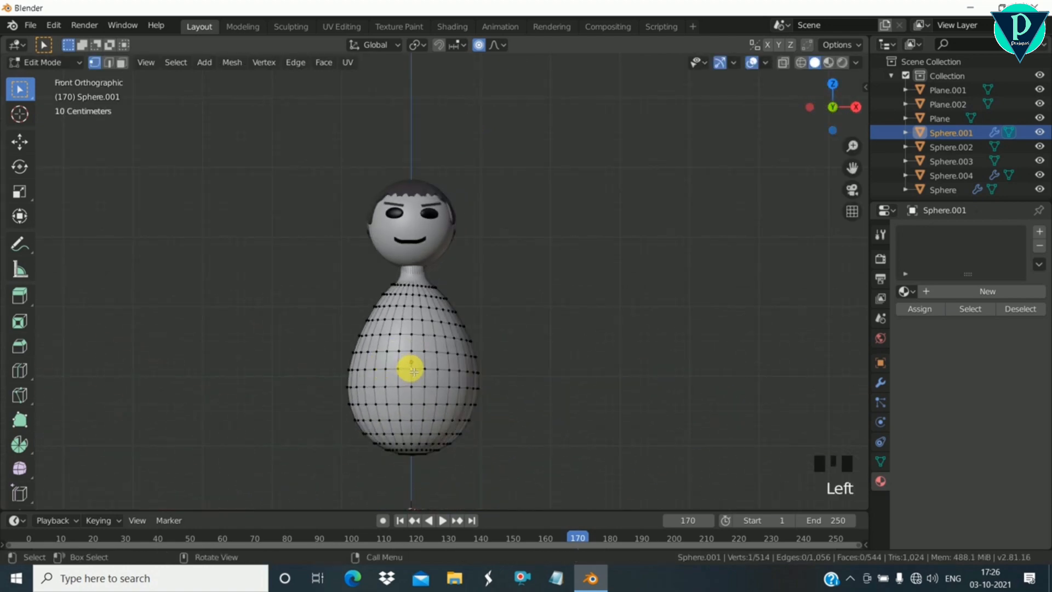
{"action": "middle_click_drag", "start_coordinate": [520, 276], "coordinate": [417, 277]}
{"action": "key", "text": "g"}
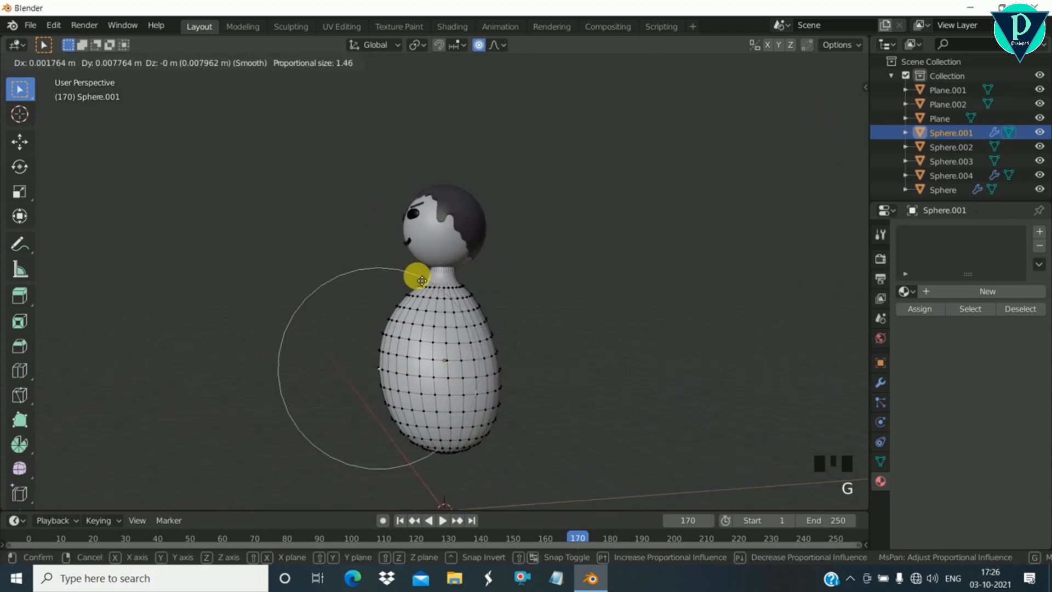
{"action": "left_click", "coordinate": [430, 289]}
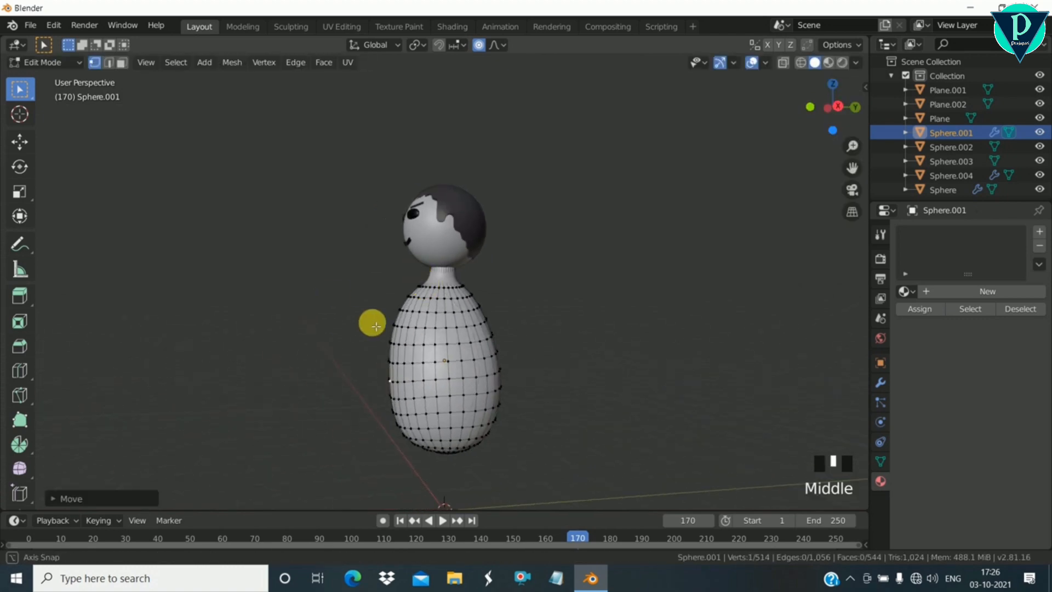
Deselect the vertices, return to Object Mode and deselect the body.
{"action": "mouse_move", "coordinate": [371, 321]}
{"action": "middle_mouse_down"}
{"action": "mouse_move", "coordinate": [390, 287]}
{"action": "mouse_move", "coordinate": [375, 313]}
{"action": "middle_mouse_up"}
{"action": "middle_click_drag", "start_coordinate": [488, 327], "coordinate": [323, 360]}
{"action": "left_click", "coordinate": [267, 340]}
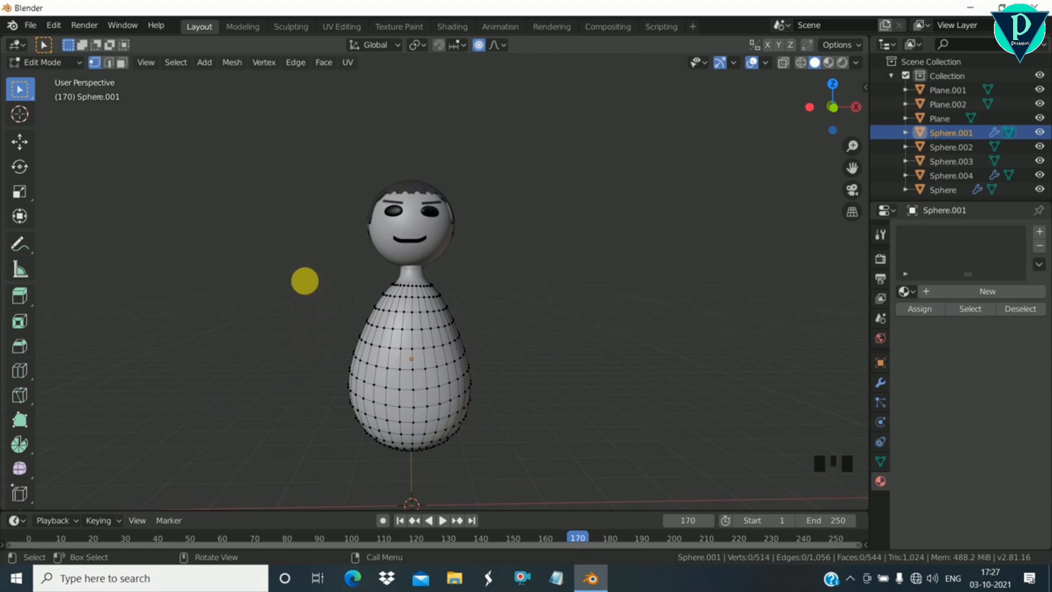
{"action": "key", "text": "Tab"}
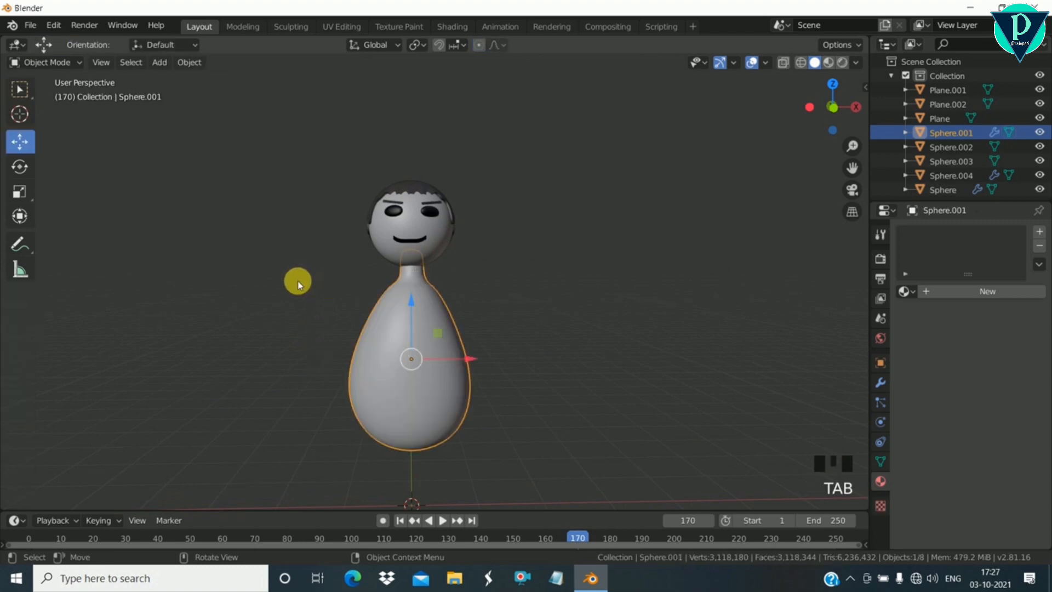
{"action": "left_click", "coordinate": [297, 281]}
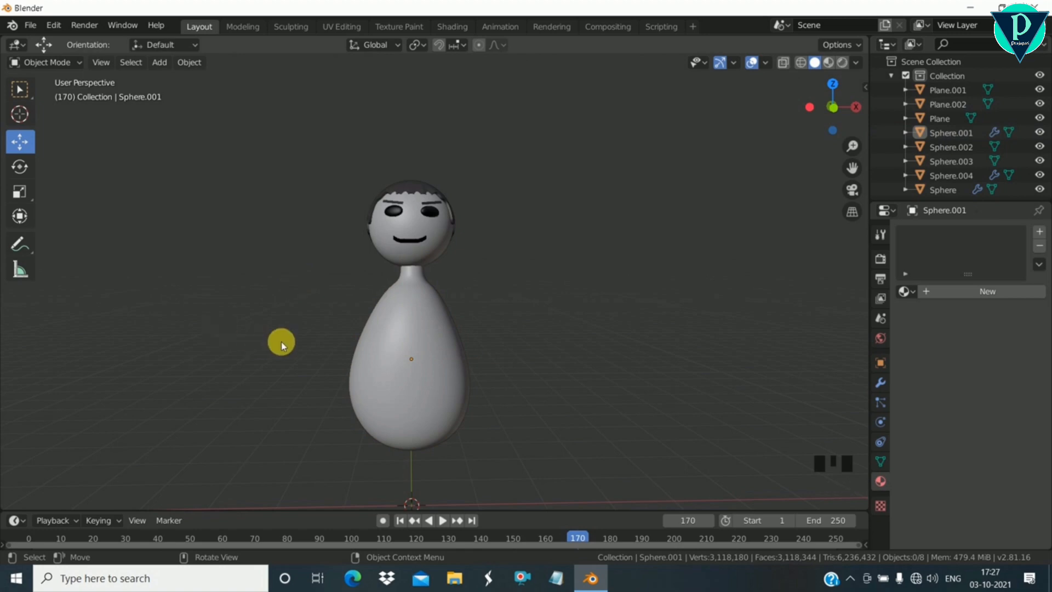
Add a cylinder mesh and move it up beside the body on the character's right.
{"action": "key", "text": "shift+a"}
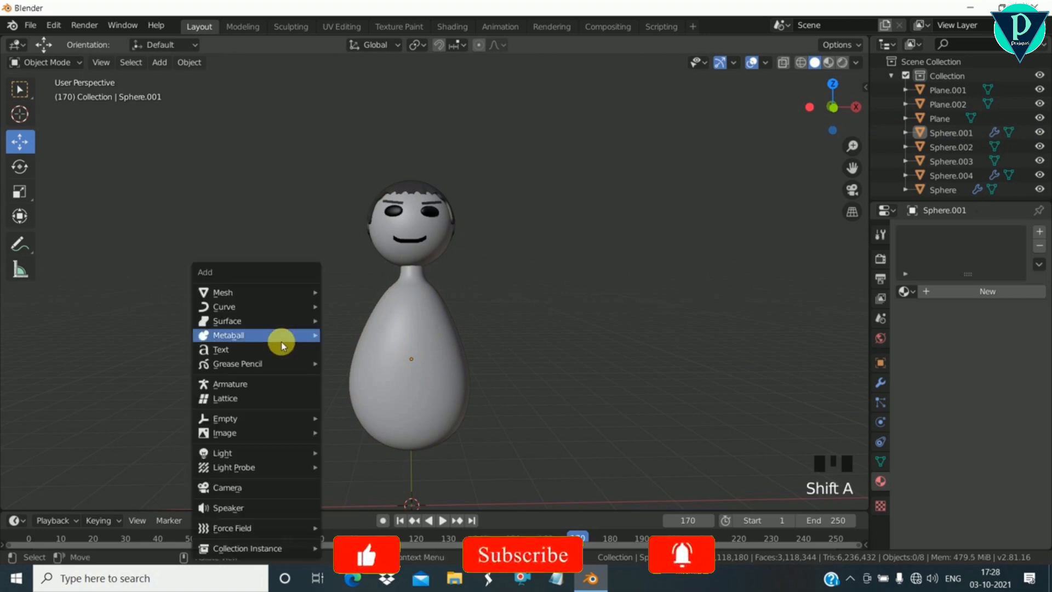
{"action": "mouse_move", "coordinate": [275, 291]}
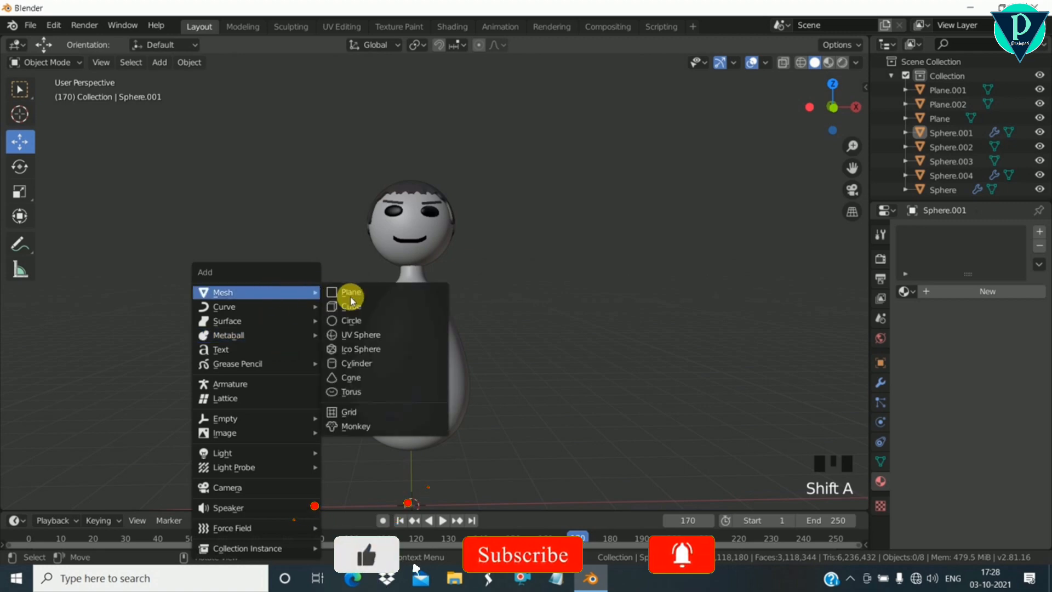
{"action": "left_click", "coordinate": [356, 362]}
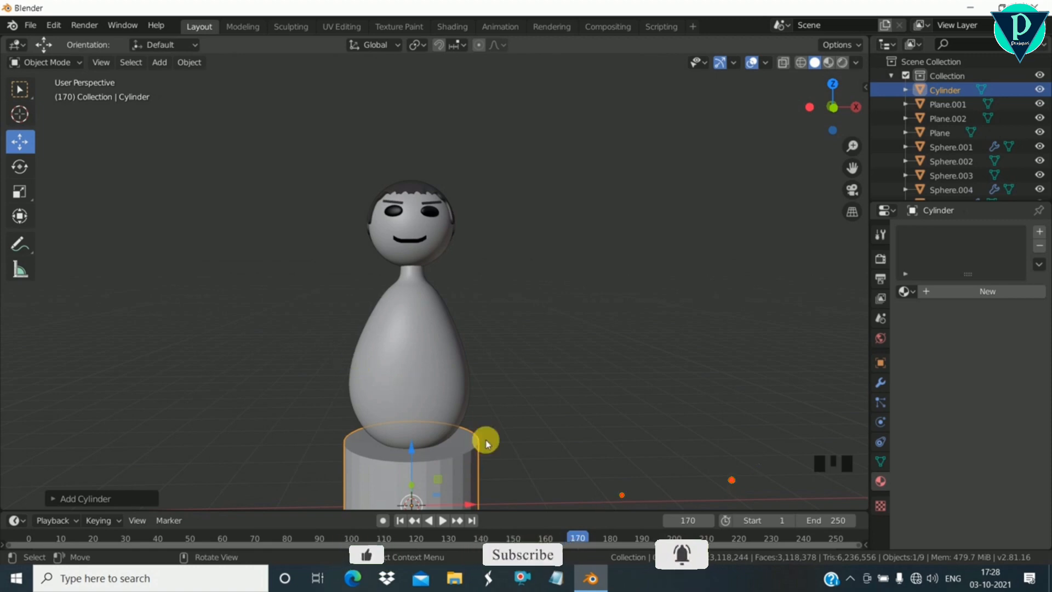
{"action": "key", "text": "g"}
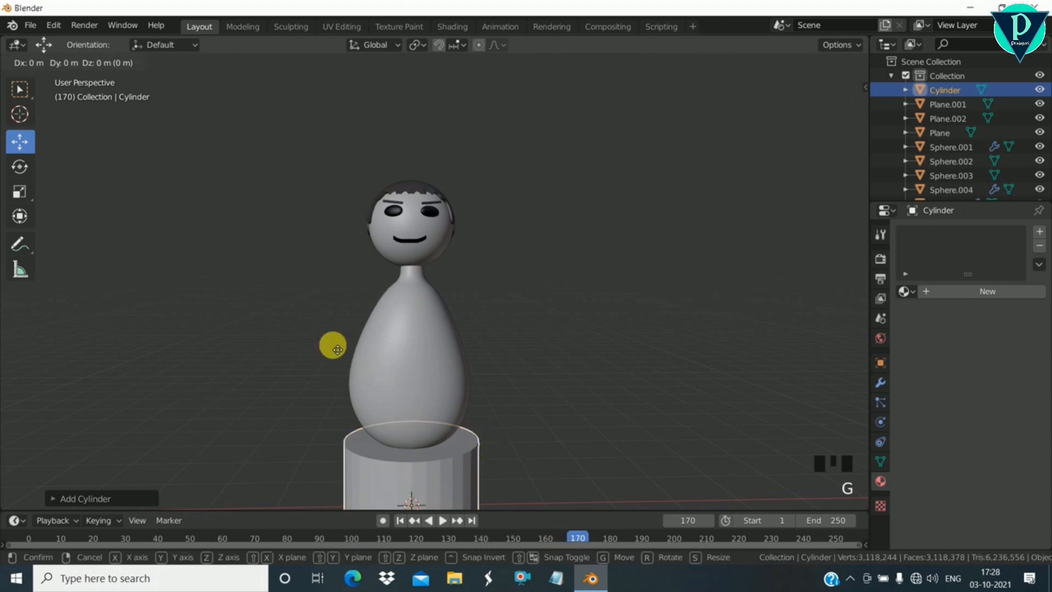
{"action": "left_click", "coordinate": [282, 288]}
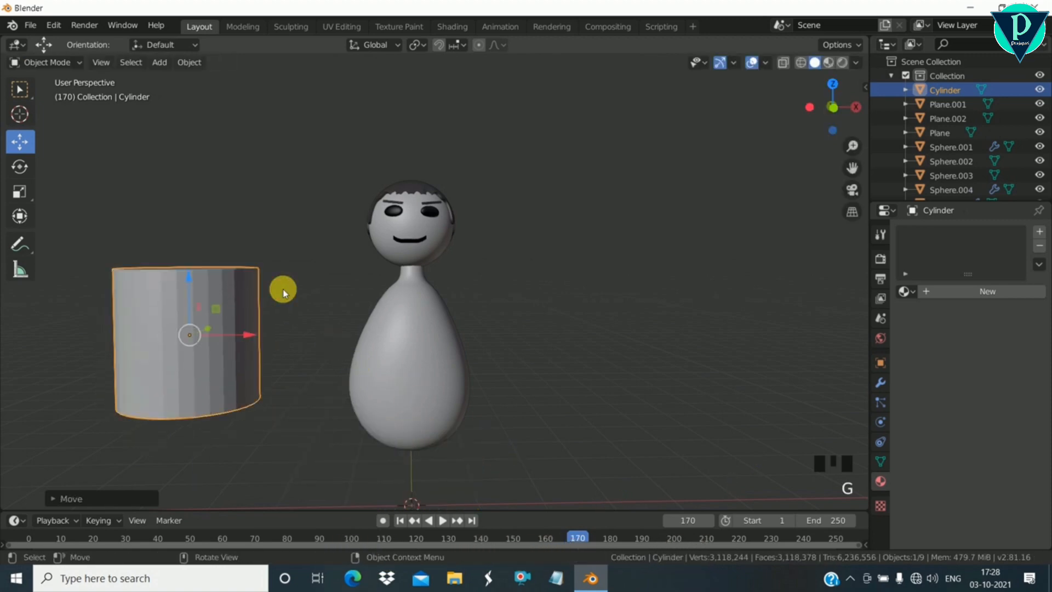
In the front view, scale the cylinder to about 0.084 and stretch it about 13.4 times along Z into a thin rod.
{"action": "key", "text": "KP_1"}
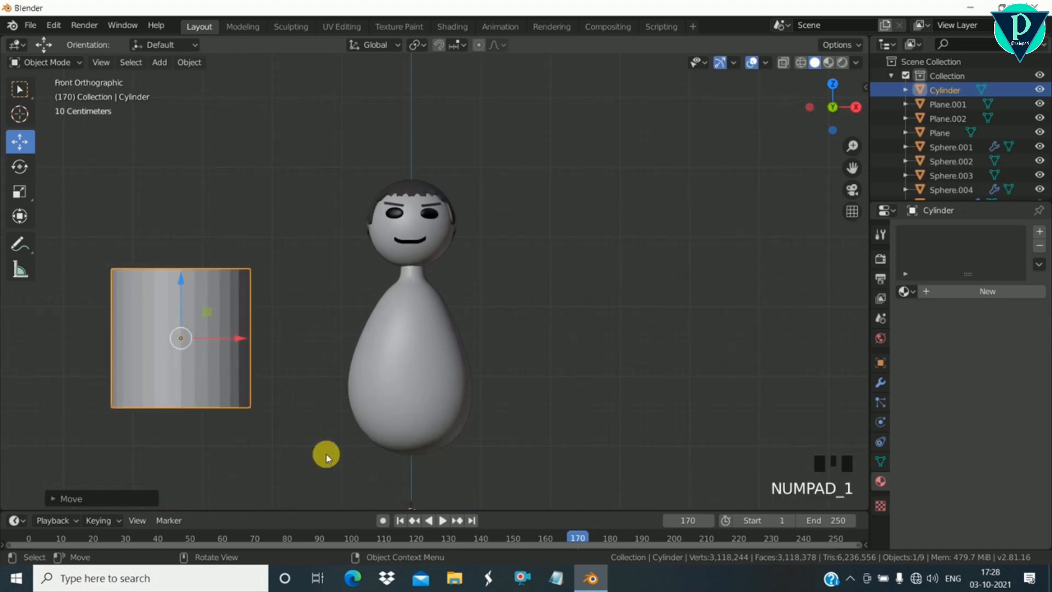
{"action": "key", "text": "s"}
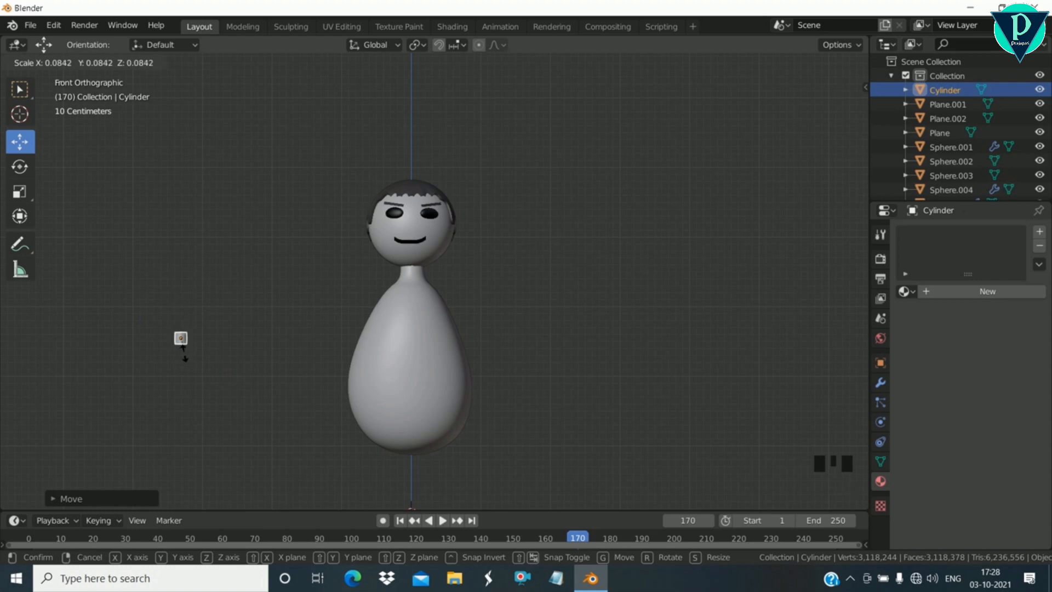
{"action": "left_click", "coordinate": [186, 355]}
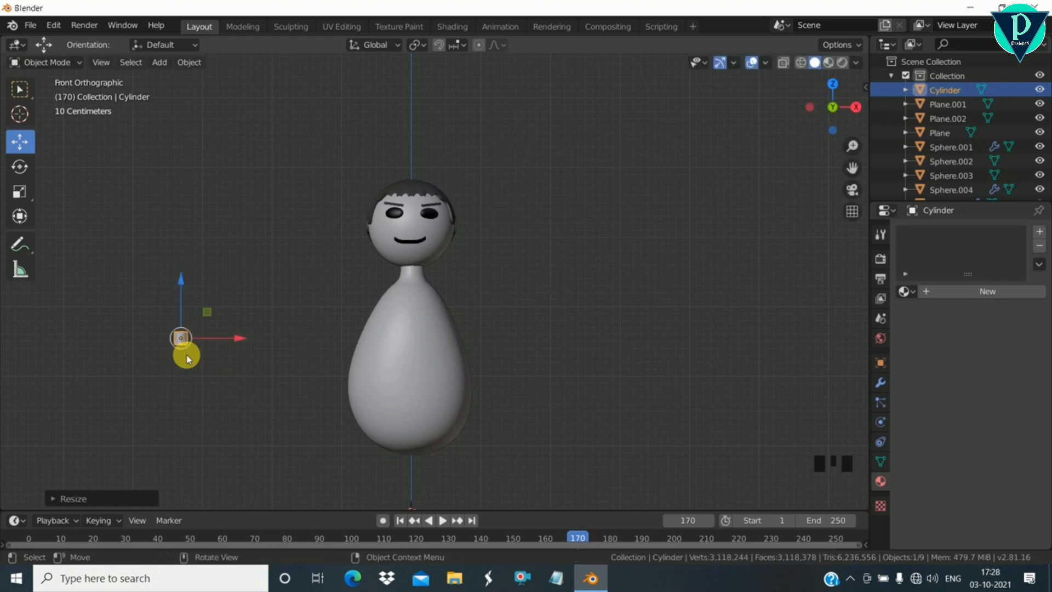
{"action": "key", "text": "s"}
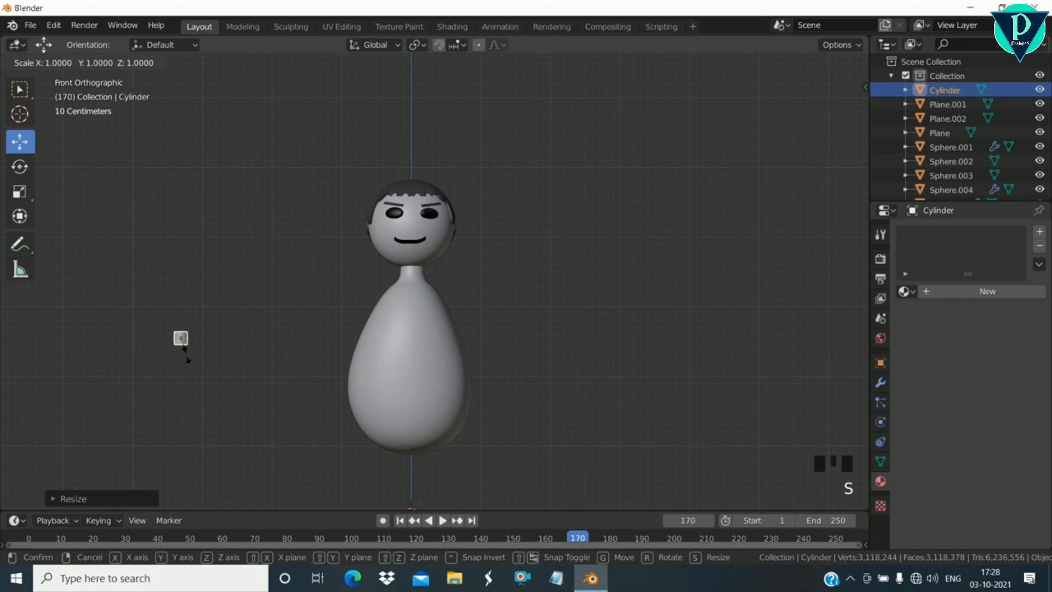
{"action": "key", "text": "z"}
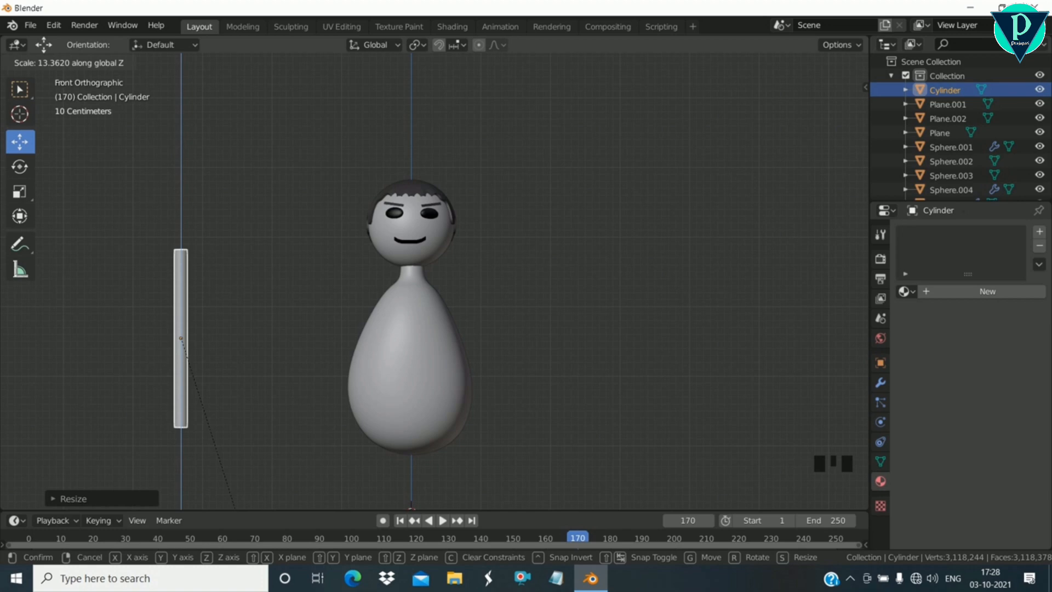
{"action": "left_click", "coordinate": [253, 564]}
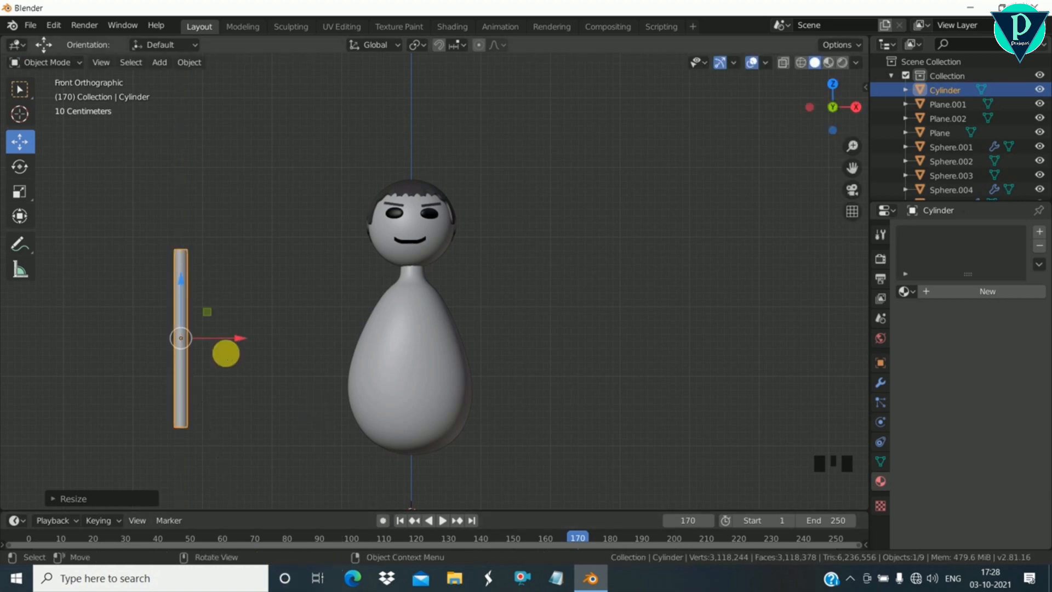
Move the thin cylinder close to the body and rotate it about 30 degrees so its upper end leans toward the shoulder.
{"action": "key", "text": "g"}
{"action": "left_click", "coordinate": [365, 363]}
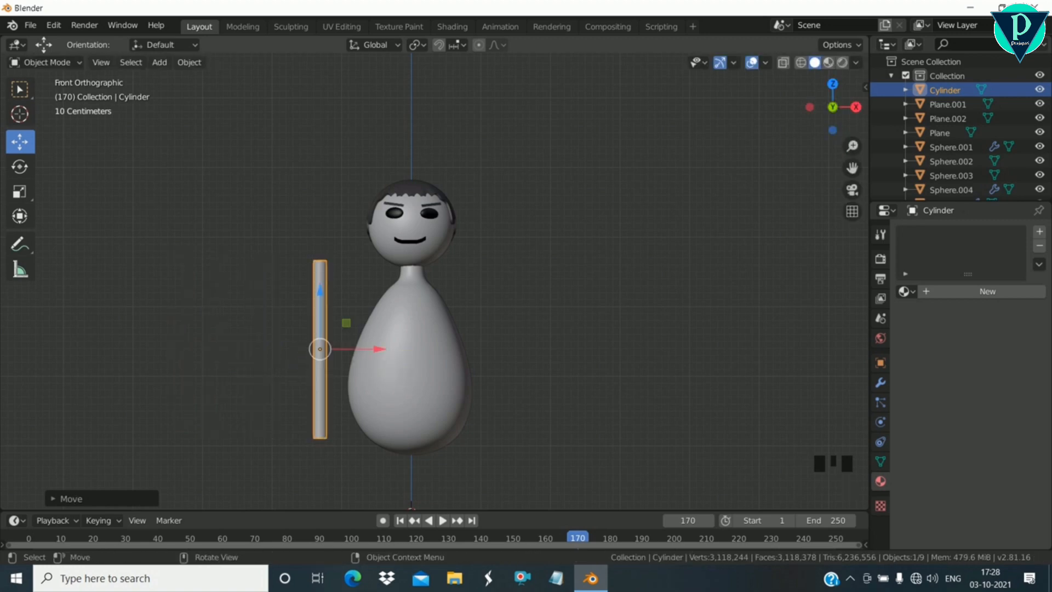
{"action": "key", "text": "r"}
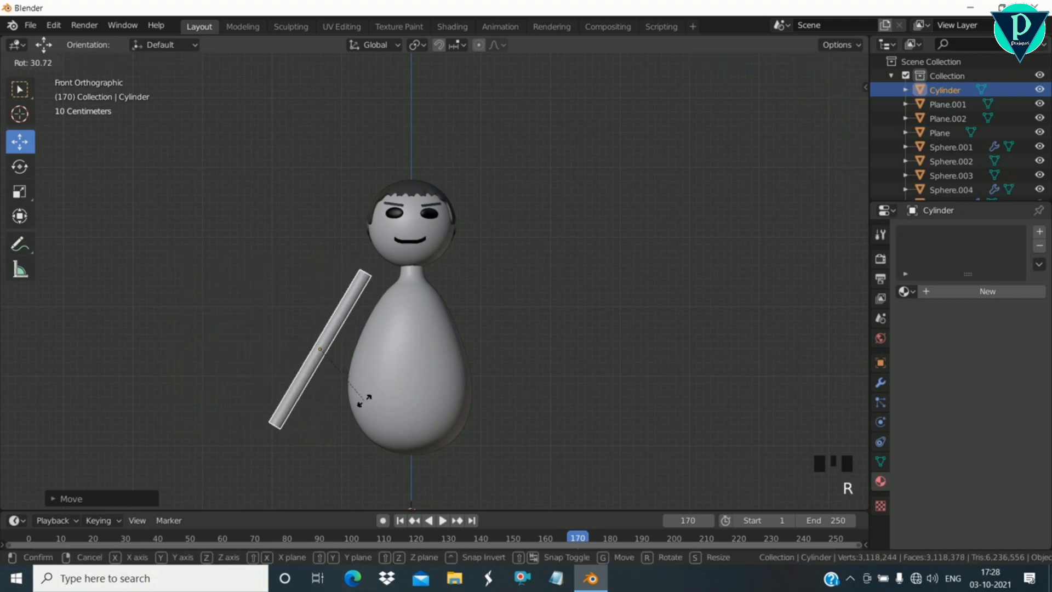
{"action": "left_click", "coordinate": [364, 399]}
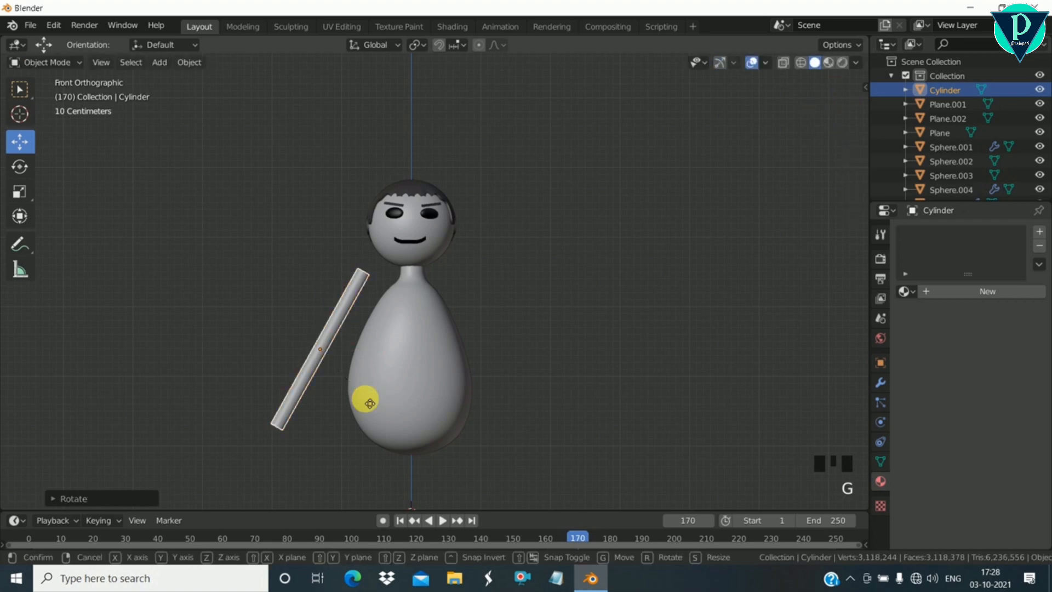
Lower the slanted arm cylinder slightly and shorten it by scaling along the global Z axis.
{"action": "key", "text": "g"}
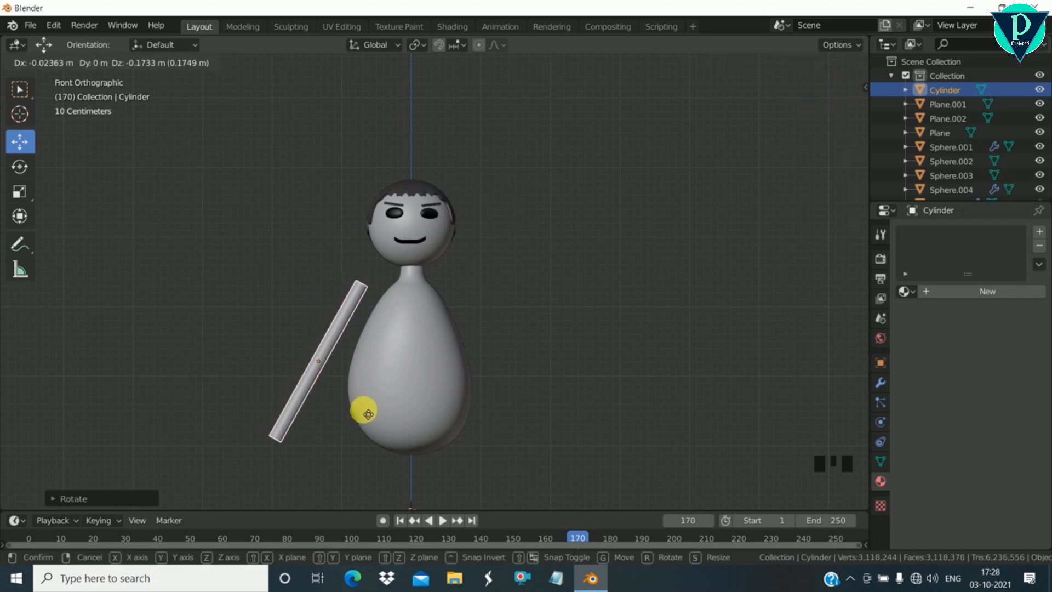
{"action": "left_click", "coordinate": [422, 421]}
{"action": "key", "text": "s"}
{"action": "key", "text": "z"}
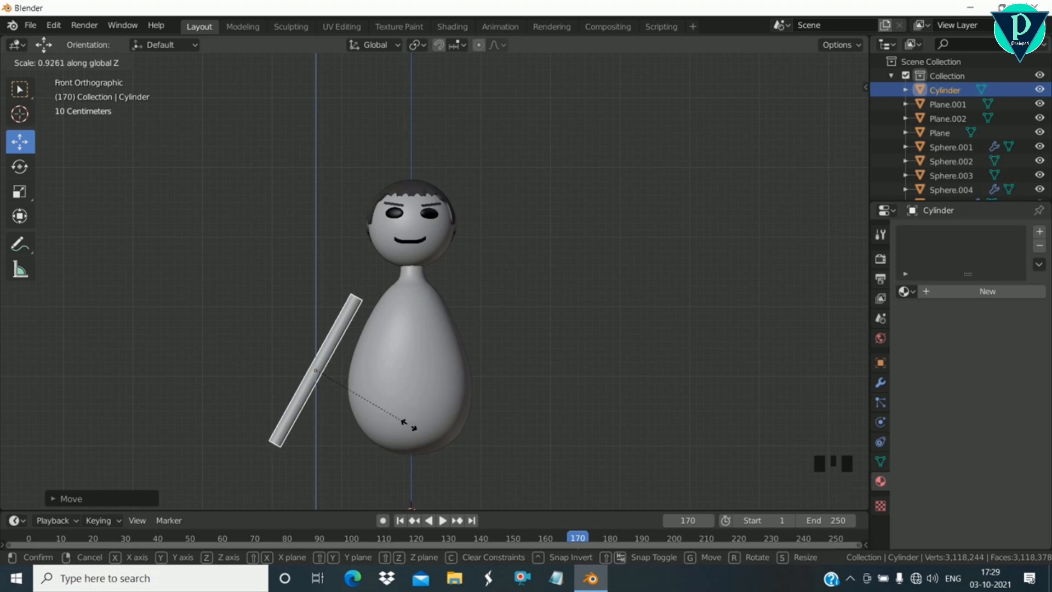
{"action": "left_click", "coordinate": [396, 418]}
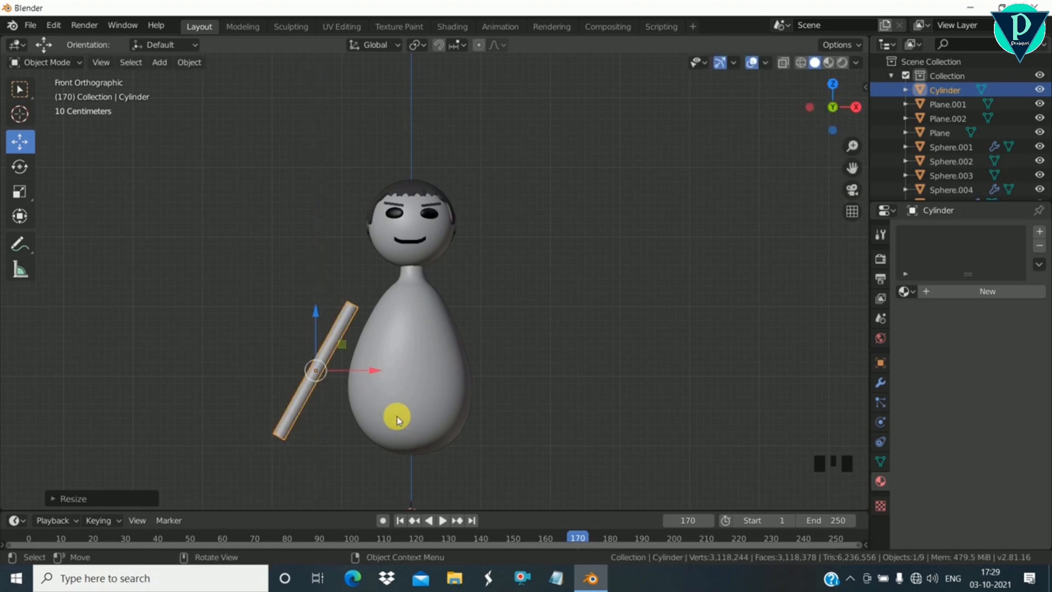
Move the arm cylinder up toward the shoulder and shift it about -0.27 m along global Y to centre it beside the body.
{"action": "key", "text": "g"}
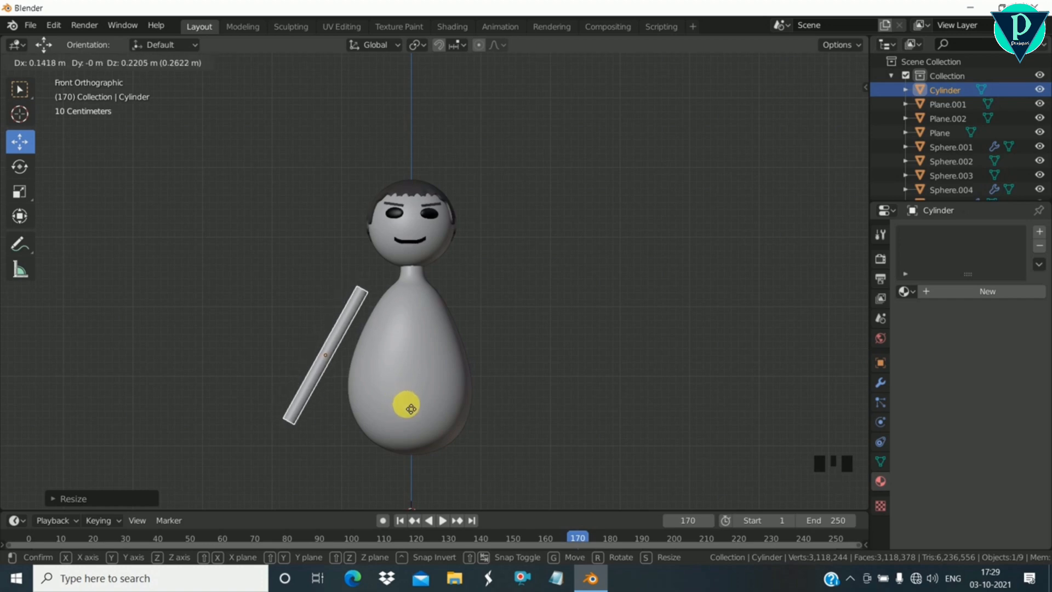
{"action": "left_click", "coordinate": [410, 409]}
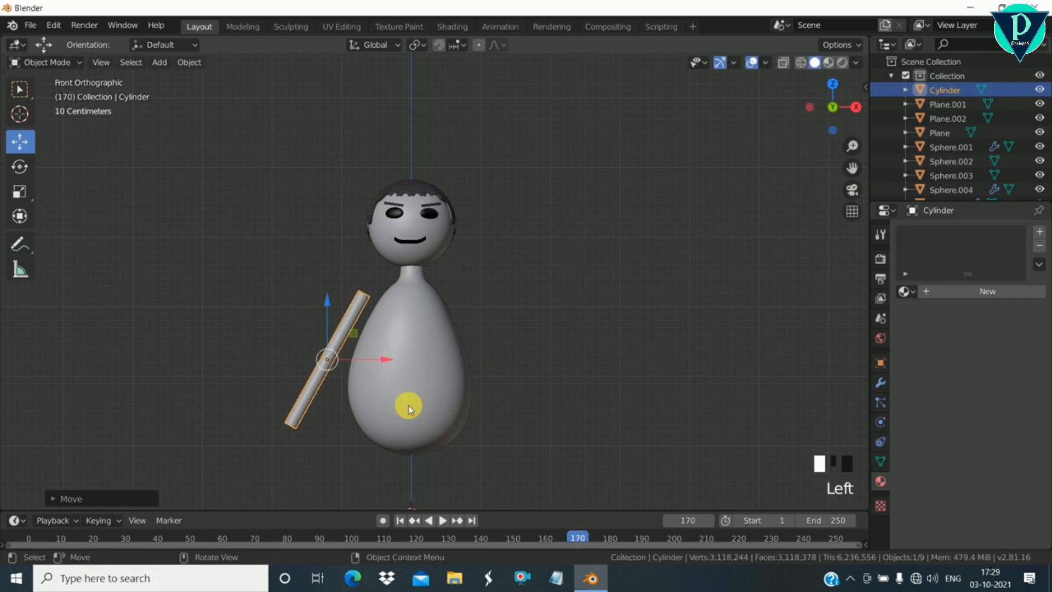
{"action": "left_click", "coordinate": [409, 409]}
{"action": "middle_click_drag", "start_coordinate": [265, 383], "coordinate": [383, 459]}
{"action": "key", "text": "KP_3"}
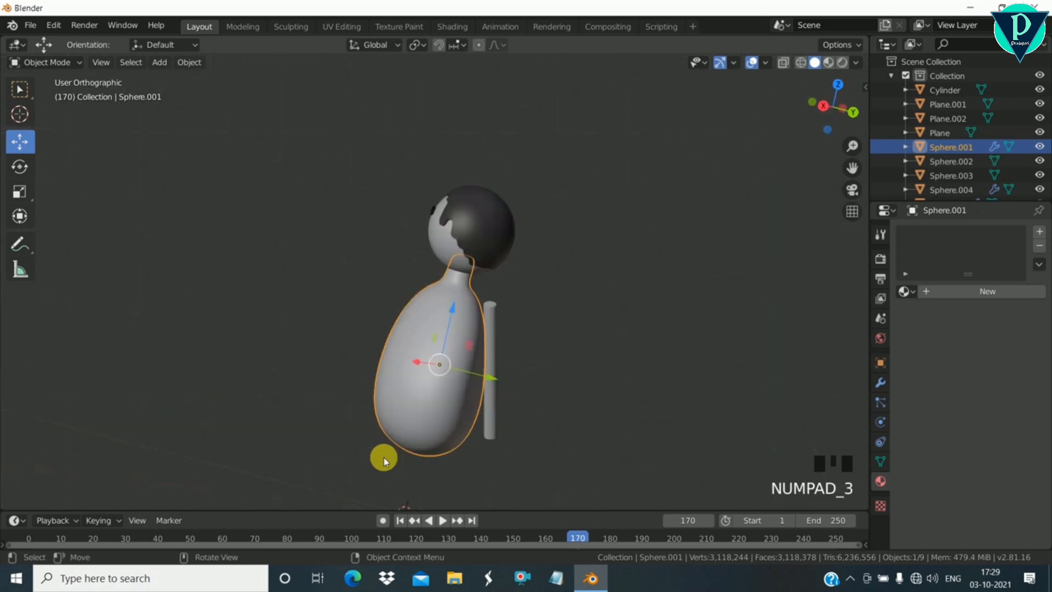
{"action": "key", "text": "KP_9"}
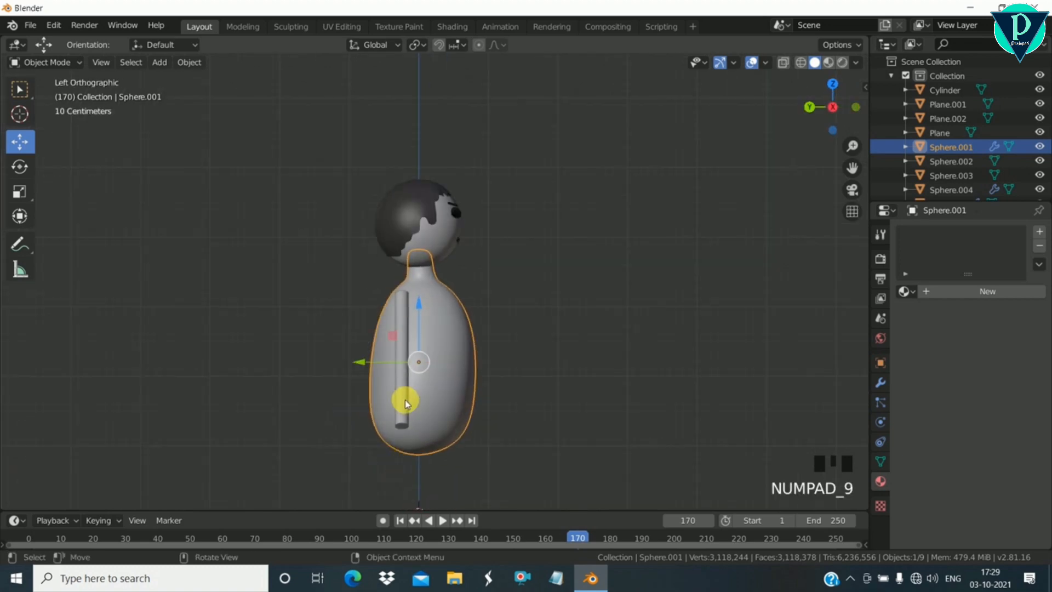
{"action": "left_click", "coordinate": [403, 394]}
{"action": "key", "text": "g"}
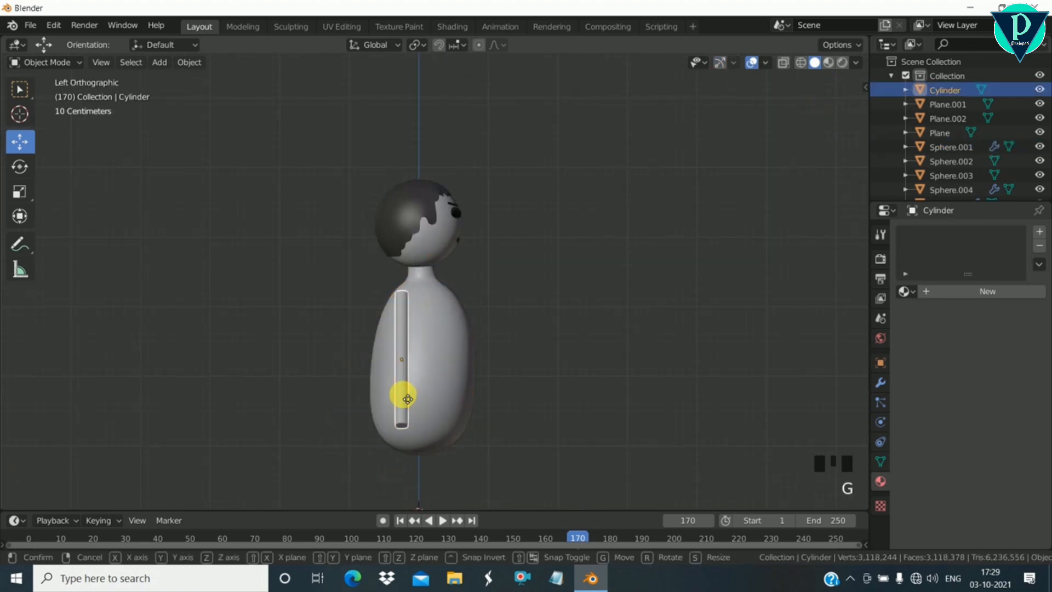
{"action": "key", "text": "x"}
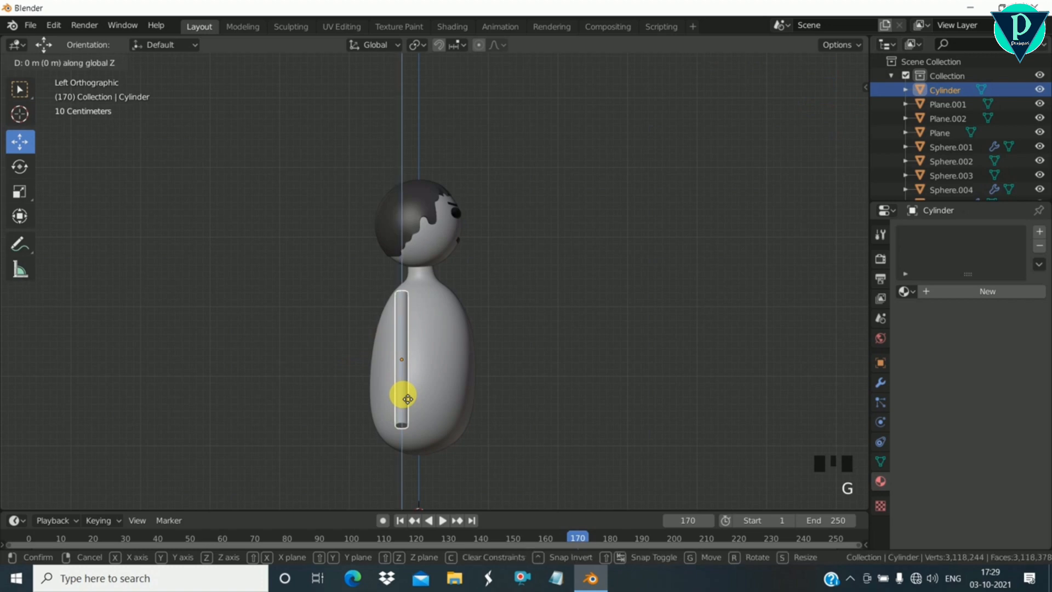
{"action": "key", "text": "y"}
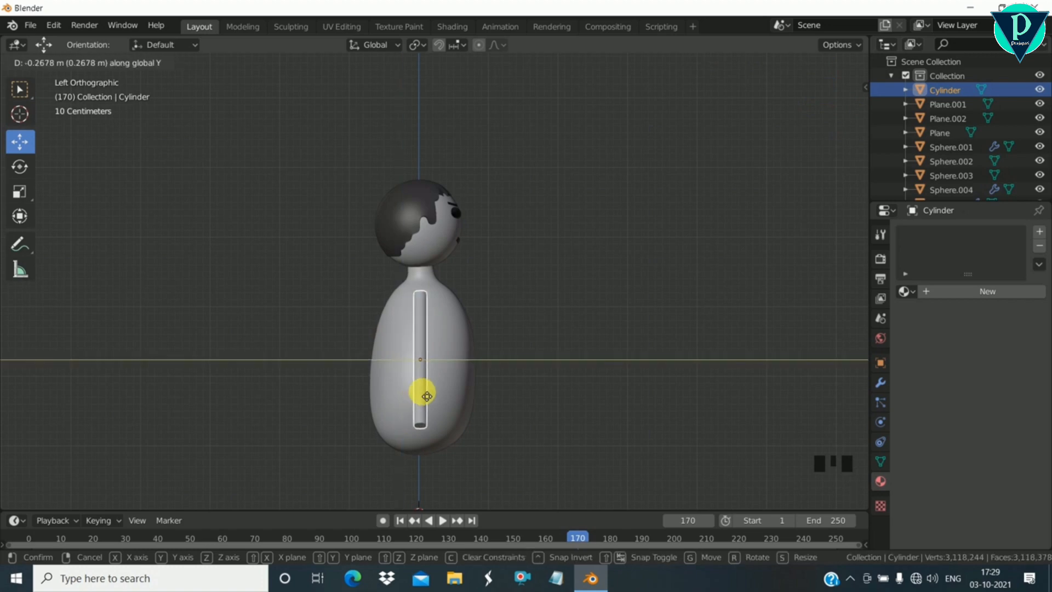
{"action": "left_click", "coordinate": [421, 393]}
Extrude the cylinder's upper end face in place and rotate it so it tilts toward the body.
{"action": "middle_click_drag", "start_coordinate": [509, 399], "coordinate": [399, 420]}
{"action": "scroll", "coordinate": [399, 420], "scroll_direction": "up", "scroll_amount": 2}
{"action": "middle_click_drag", "start_coordinate": [348, 301], "coordinate": [340, 332], "text": "shift"}
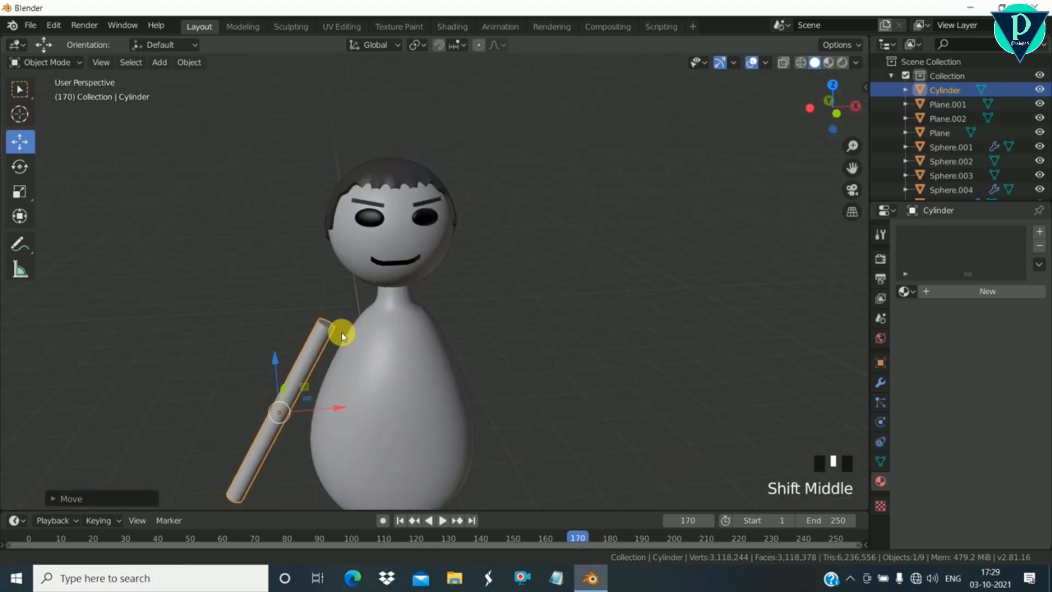
{"action": "scroll", "coordinate": [340, 332], "scroll_direction": "up", "scroll_amount": 4}
{"action": "scroll", "coordinate": [341, 332], "scroll_direction": "down", "scroll_amount": 2}
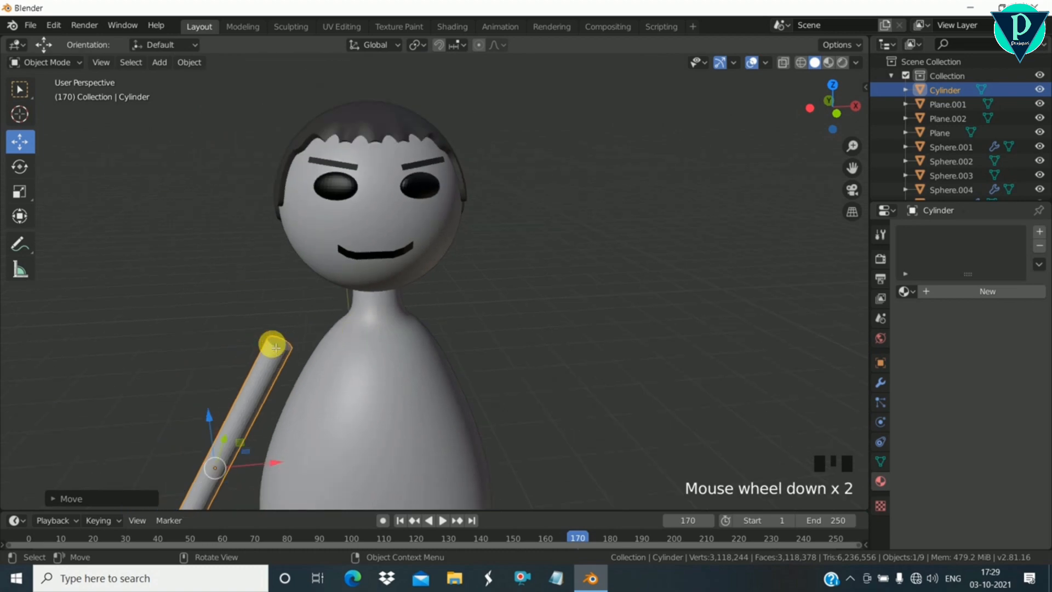
{"action": "key", "text": "Tab"}
{"action": "left_click", "coordinate": [225, 218]}
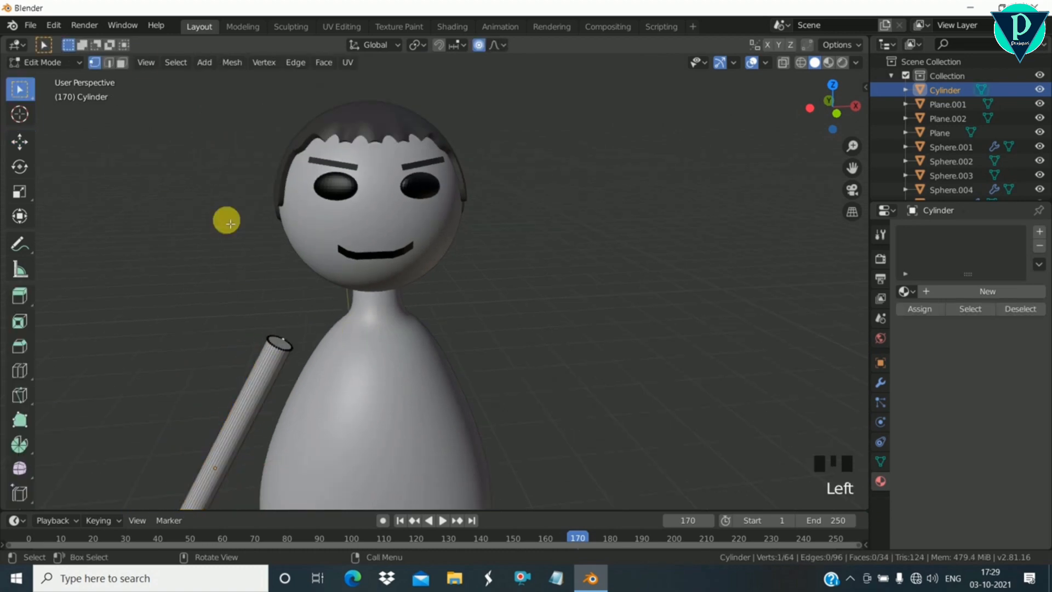
{"action": "left_click", "coordinate": [121, 63]}
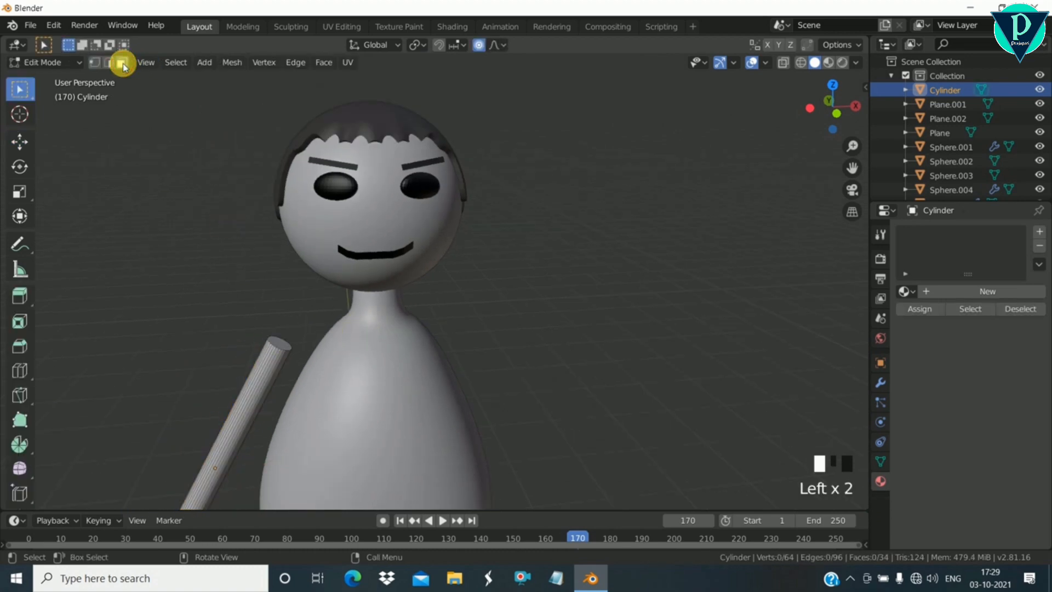
{"action": "key", "text": "e"}
{"action": "left_click", "coordinate": [286, 347]}
{"action": "left_click", "coordinate": [20, 167]}
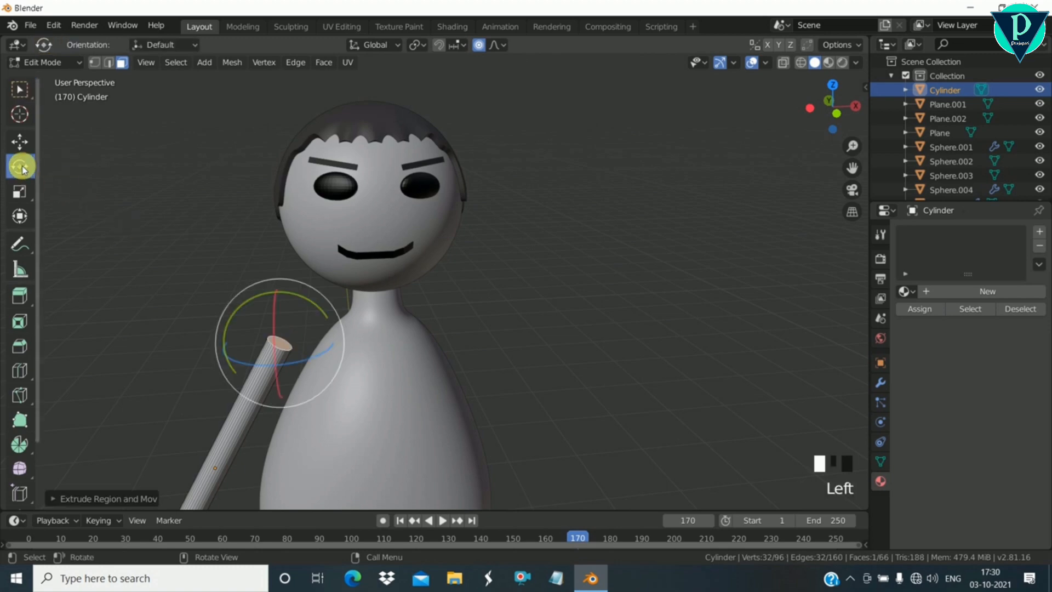
{"action": "left_click_drag", "start_coordinate": [293, 292], "coordinate": [315, 309]}
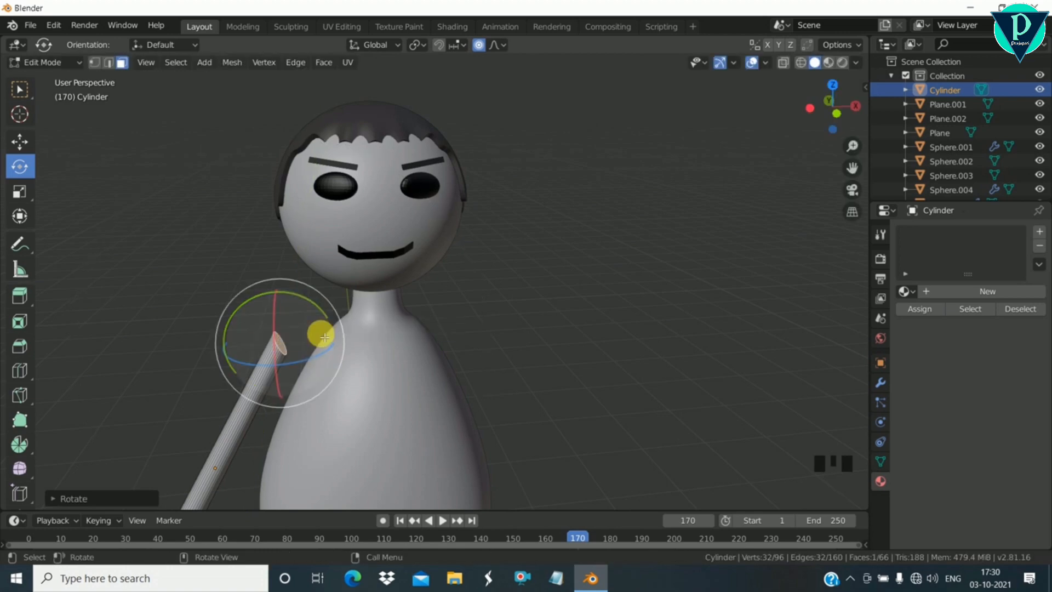
Extrude the tilted end face about 0.18 m along its normal, and extrude it again along global X into the body below the neck.
{"action": "key", "text": "e"}
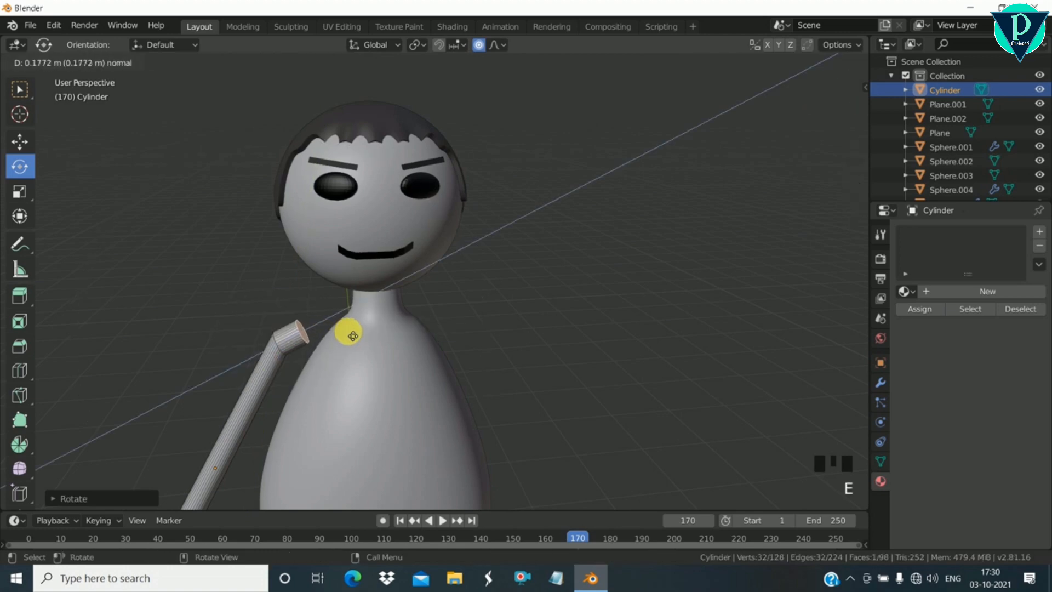
{"action": "left_click", "coordinate": [352, 336]}
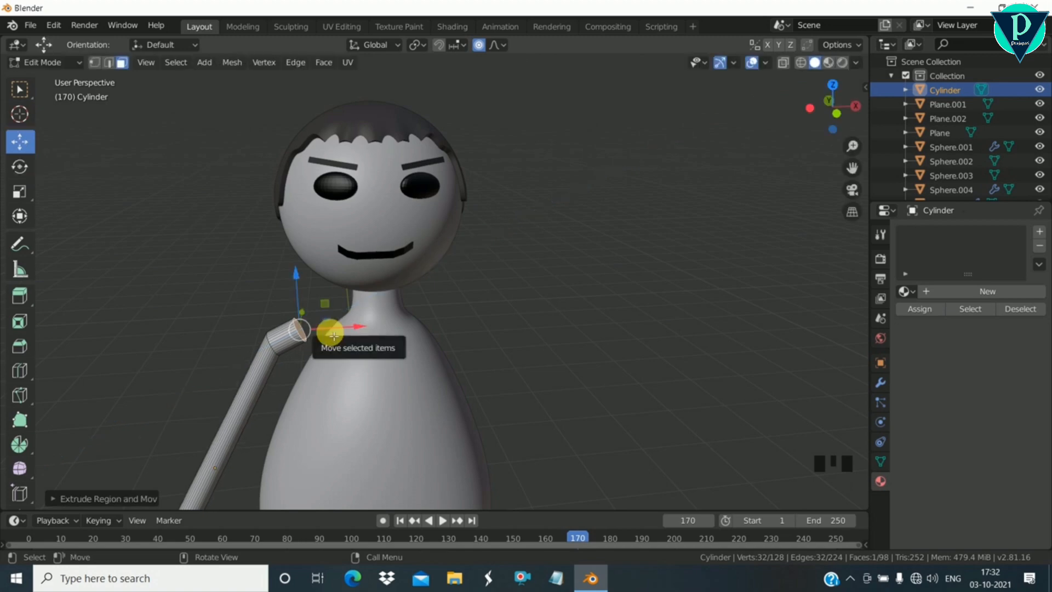
{"action": "key", "text": "e"}
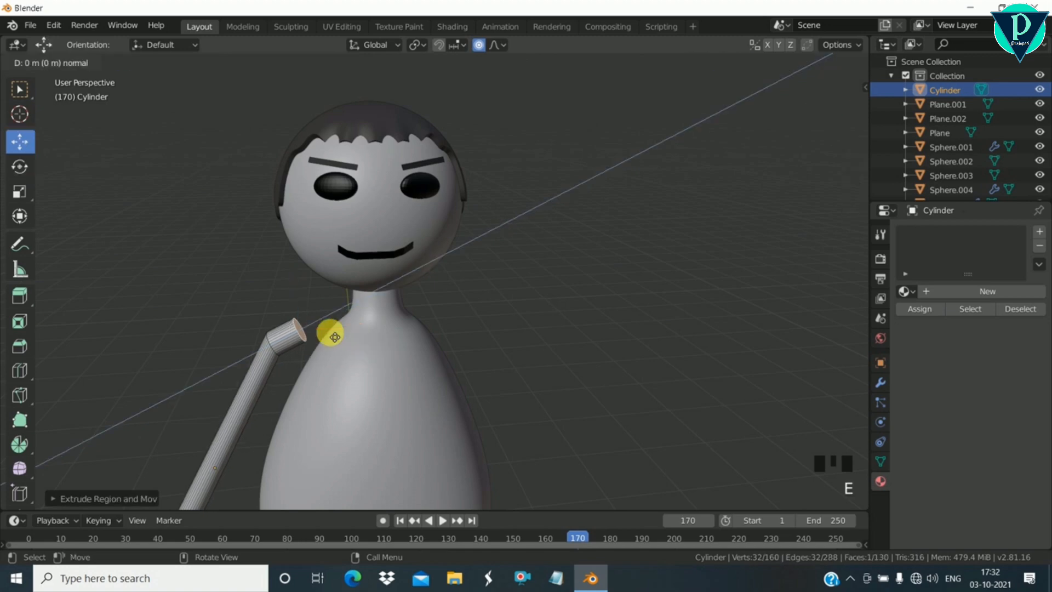
{"action": "key", "text": "z"}
{"action": "key", "text": "x"}
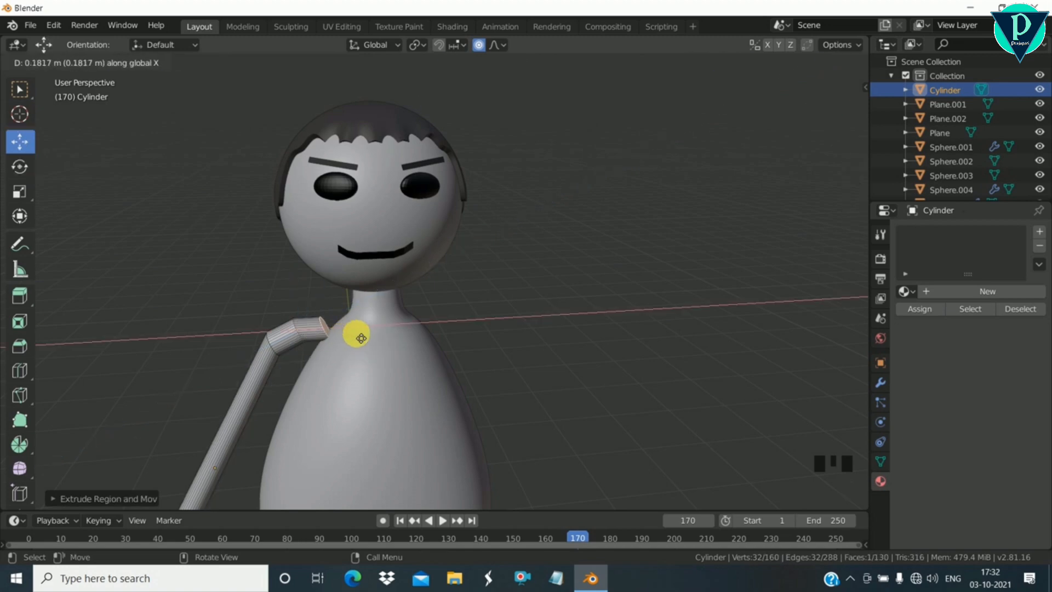
{"action": "left_click", "coordinate": [390, 339]}
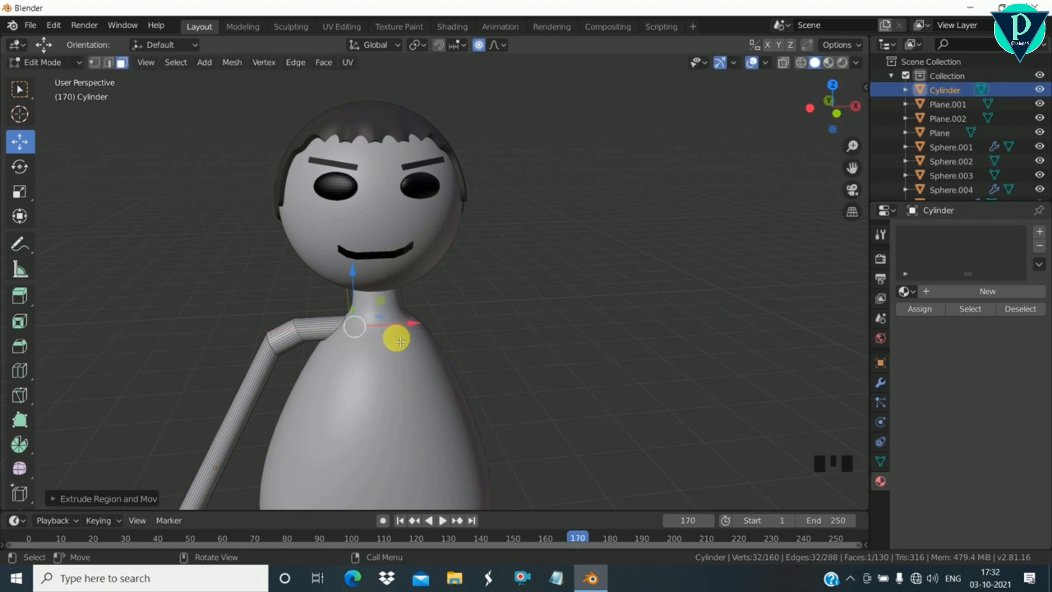
Add a loop cut around the long arm segment and slide it slightly toward the shoulder to form an elbow.
{"action": "scroll", "coordinate": [507, 372], "scroll_direction": "down", "scroll_amount": 3}
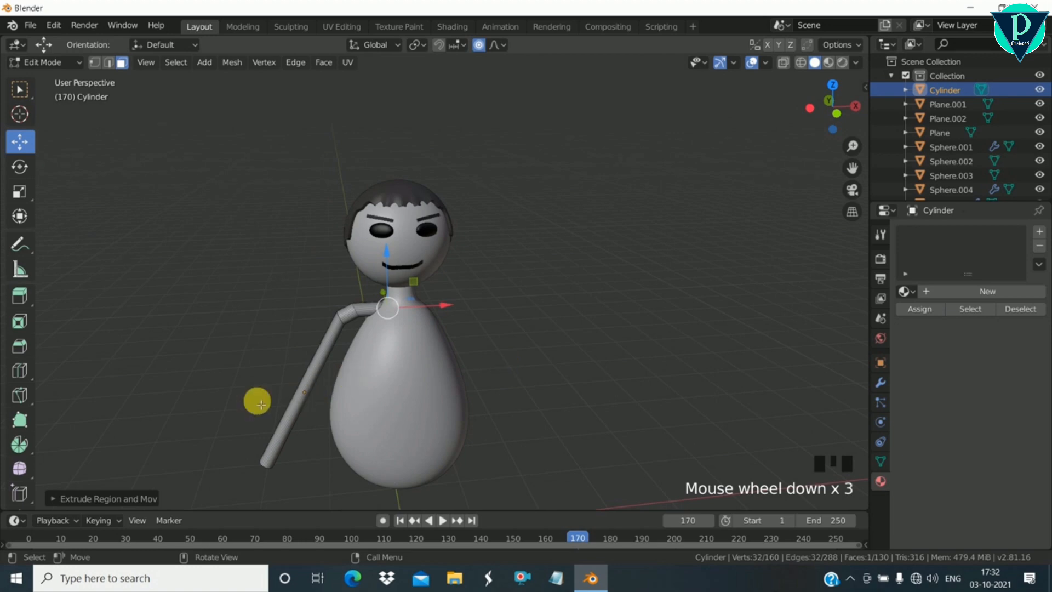
{"action": "double_click", "coordinate": [307, 376]}
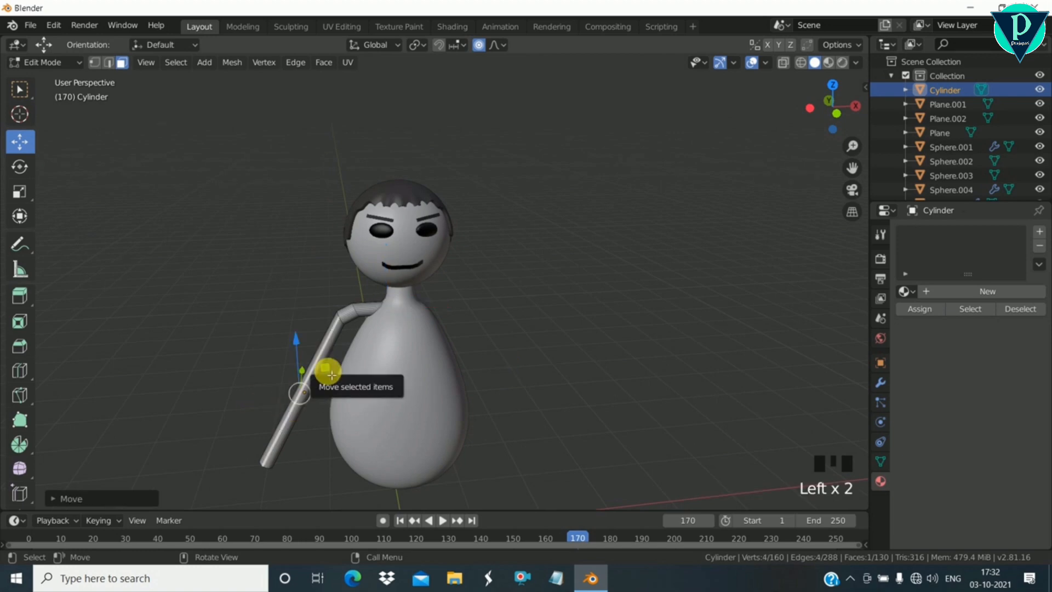
{"action": "key", "text": "ctrl+r"}
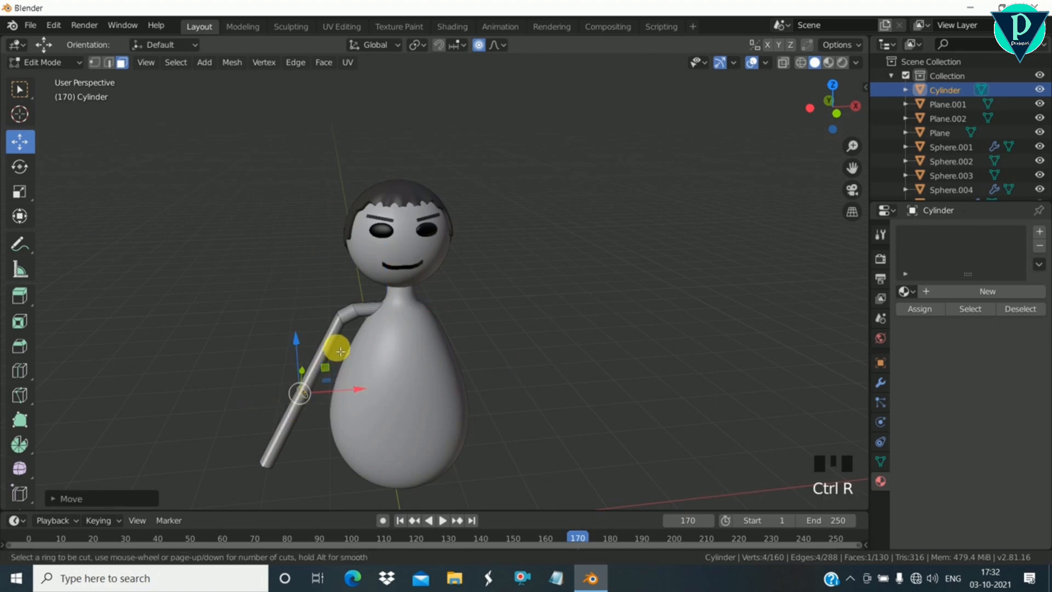
{"action": "left_click", "coordinate": [317, 370]}
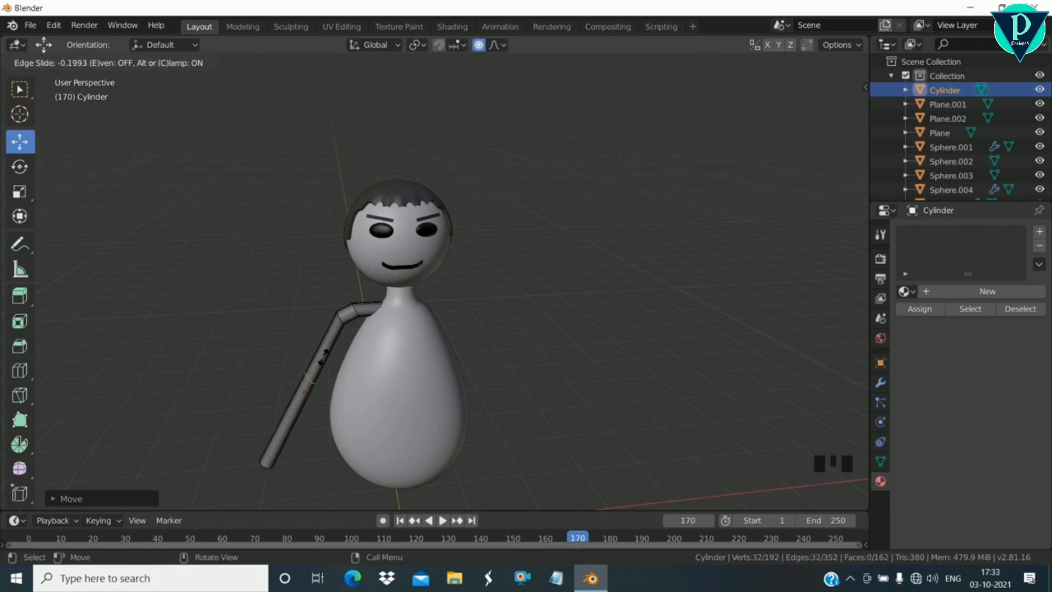
{"action": "left_click", "coordinate": [317, 361]}
Select the arm's lower end face and move it forward along Y to bend the forearm at the elbow.
{"action": "left_click", "coordinate": [269, 471]}
{"action": "middle_click_drag", "start_coordinate": [251, 468], "coordinate": [312, 374]}
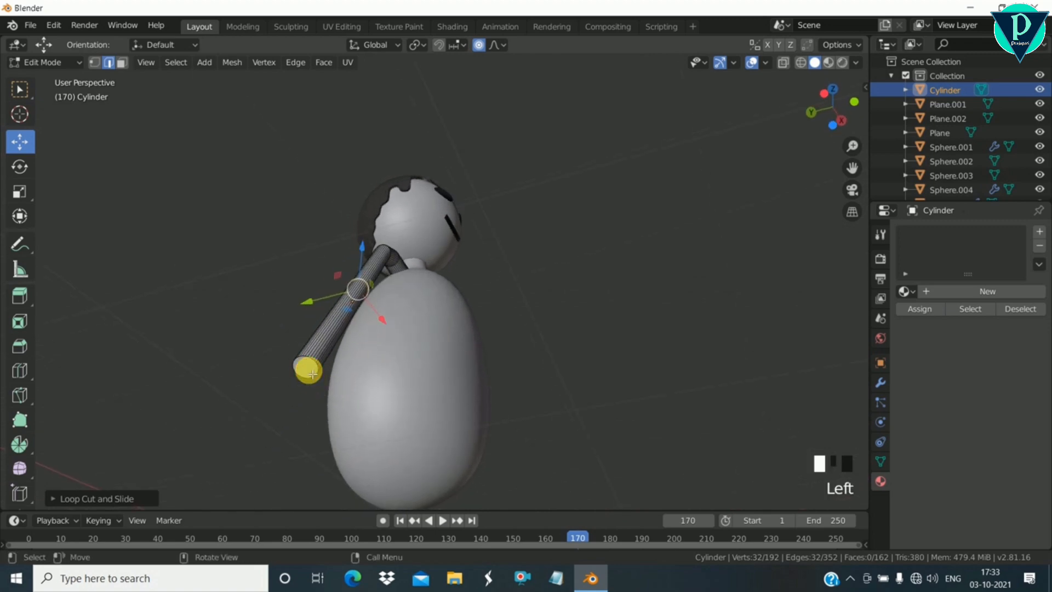
{"action": "left_click", "coordinate": [312, 374]}
{"action": "left_click", "coordinate": [122, 62]}
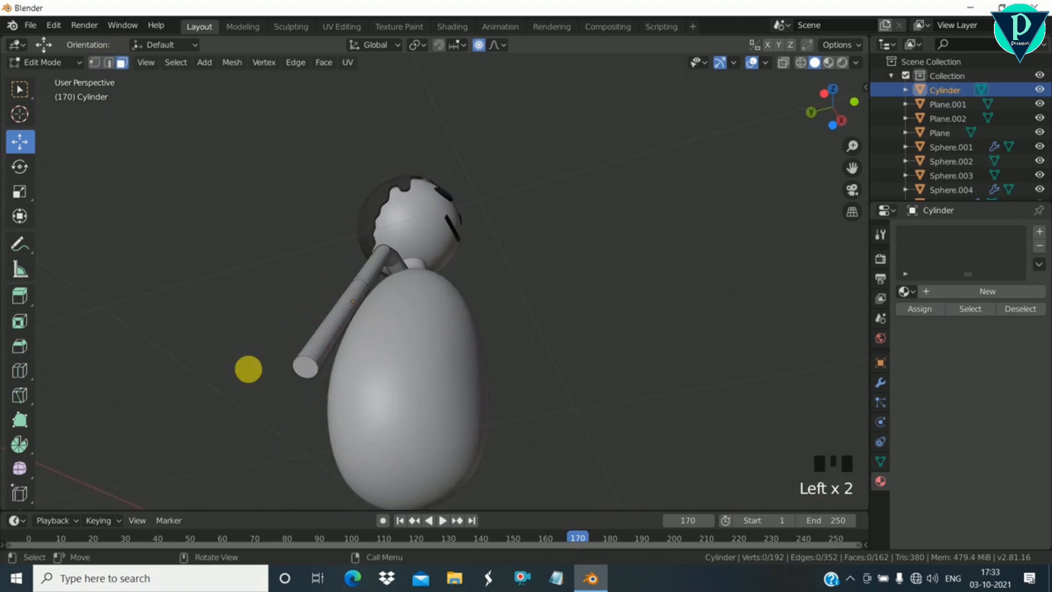
{"action": "left_click", "coordinate": [306, 364]}
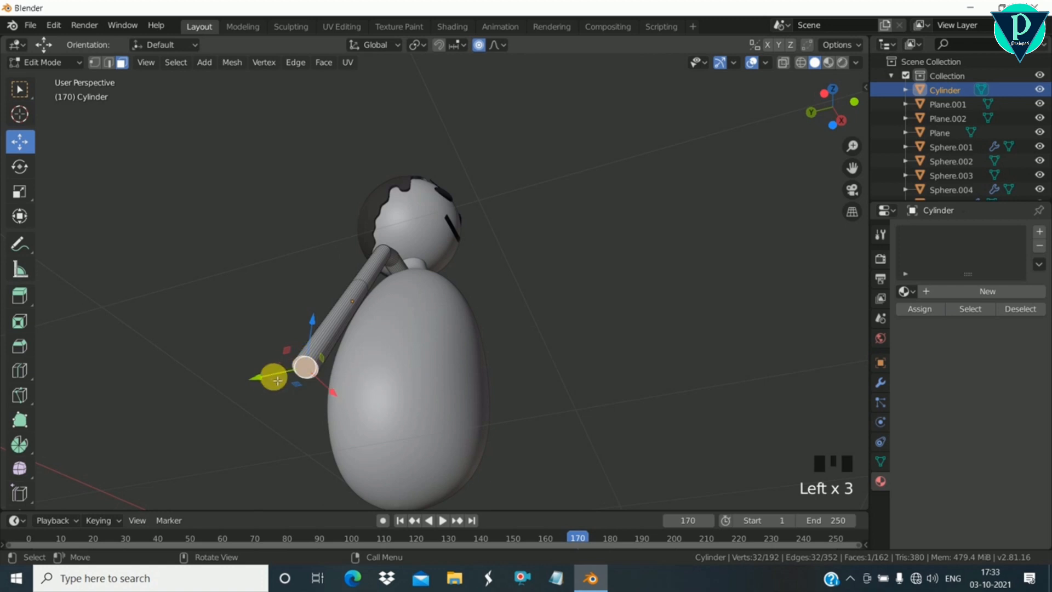
{"action": "left_click_drag", "start_coordinate": [263, 382], "coordinate": [329, 376]}
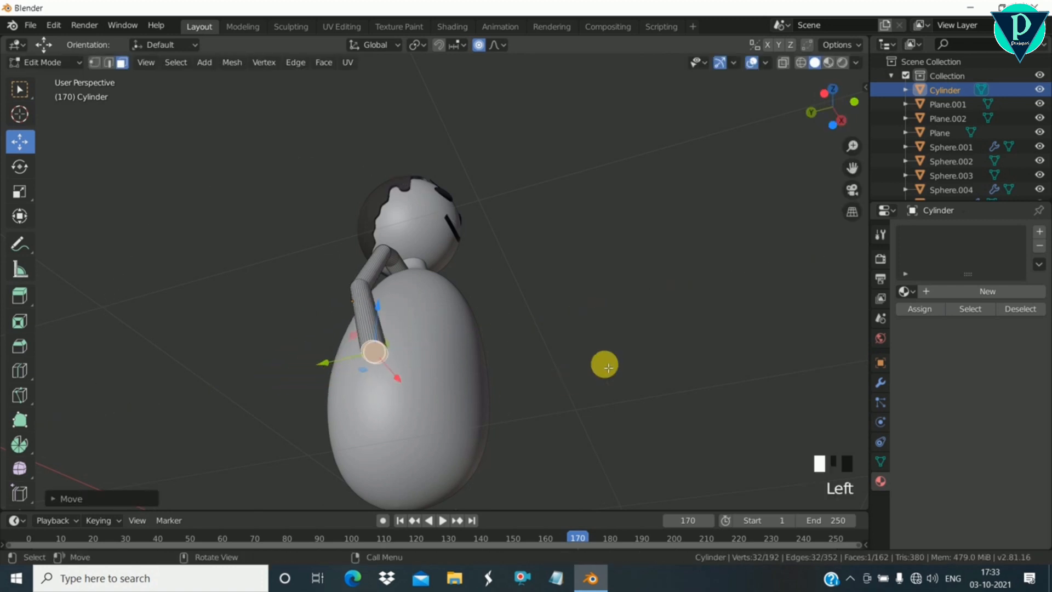
{"action": "left_click", "coordinate": [604, 367]}
Try to shrink and rotate the whole arm mesh.
{"action": "middle_click_drag", "start_coordinate": [556, 335], "coordinate": [434, 369]}
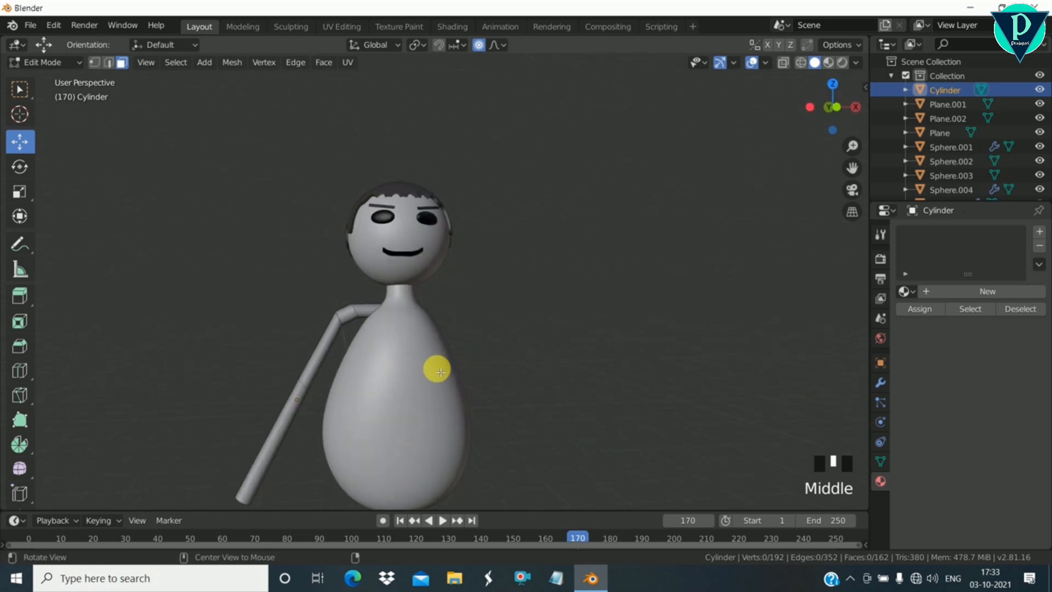
{"action": "left_click", "coordinate": [334, 338]}
{"action": "key", "text": "a"}
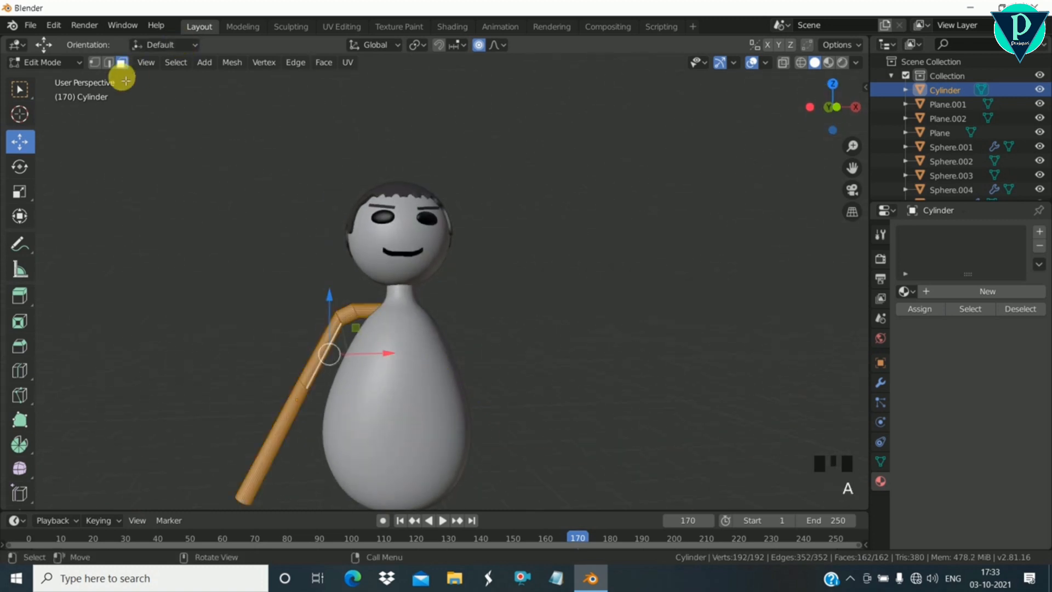
{"action": "key", "text": "s"}
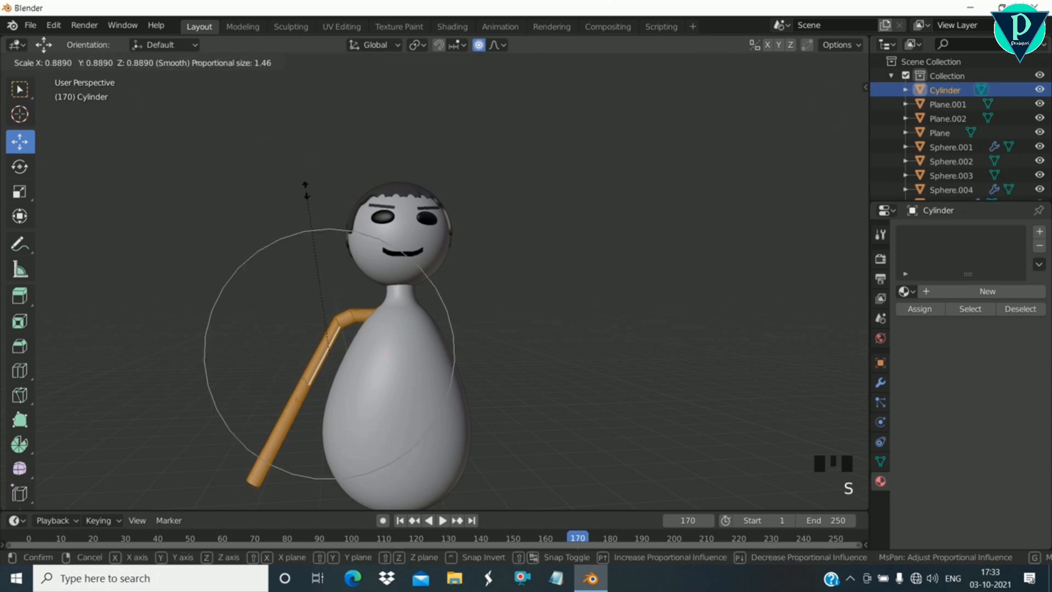
{"action": "left_click", "coordinate": [305, 199]}
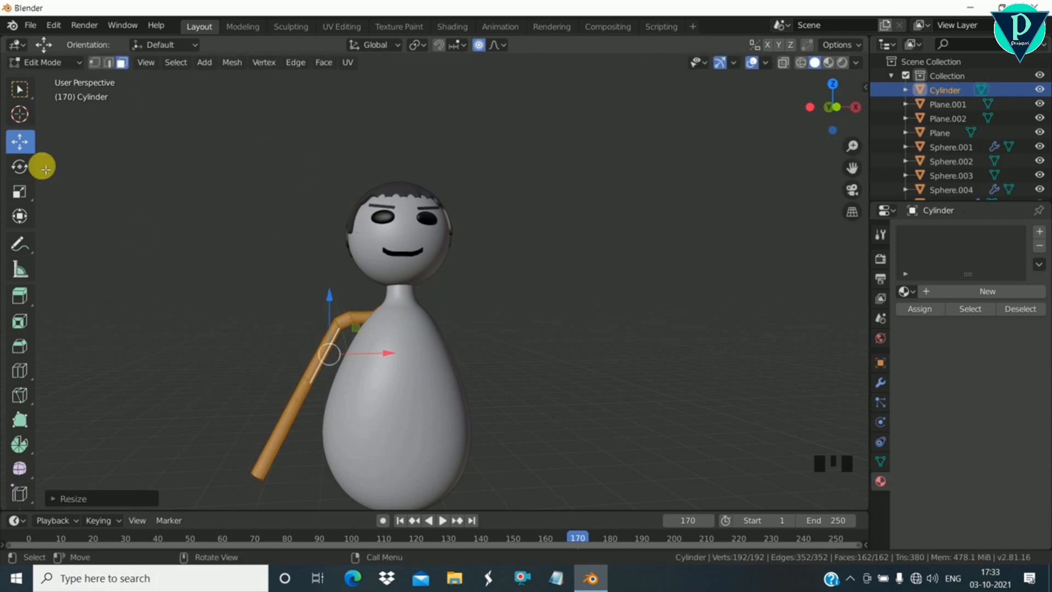
{"action": "middle_click_drag", "start_coordinate": [290, 417], "coordinate": [359, 272]}
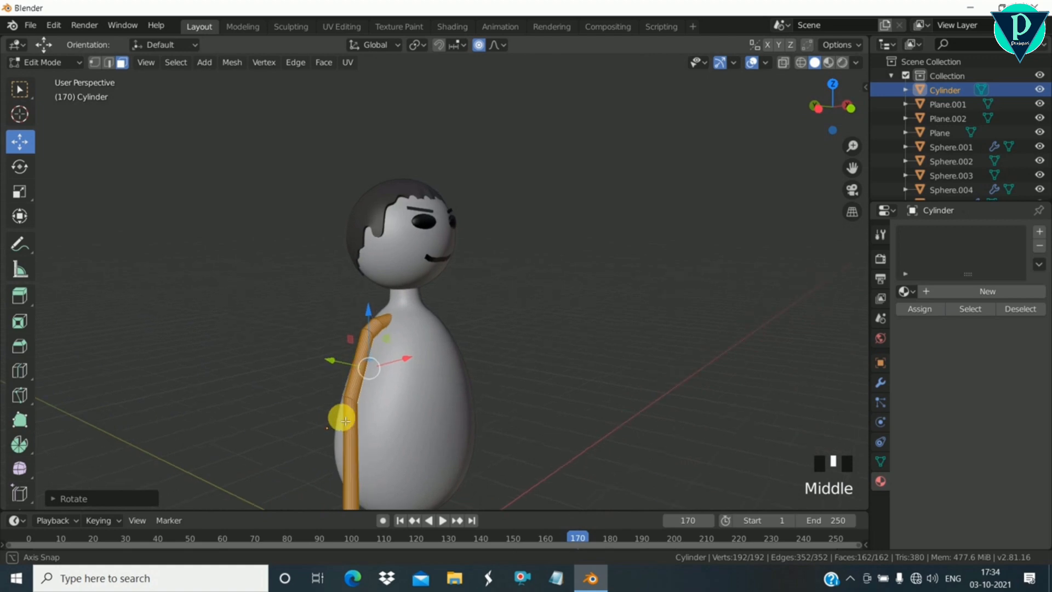
{"action": "key", "text": "ctrl+z"}
Select the elbow edge loop and move it outward along global X, away from the body, with proportional editing.
{"action": "scroll", "coordinate": [354, 410], "scroll_direction": "up", "scroll_amount": 3}
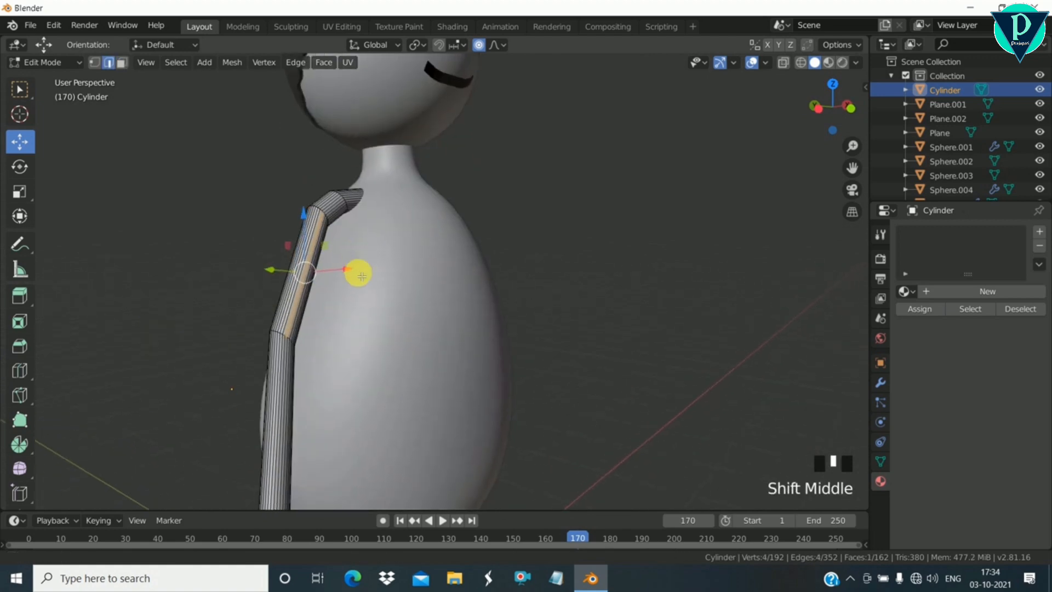
{"action": "left_click", "coordinate": [281, 332], "text": "alt"}
{"action": "middle_click_drag", "start_coordinate": [307, 332], "coordinate": [301, 322]}
{"action": "key", "text": "g"}
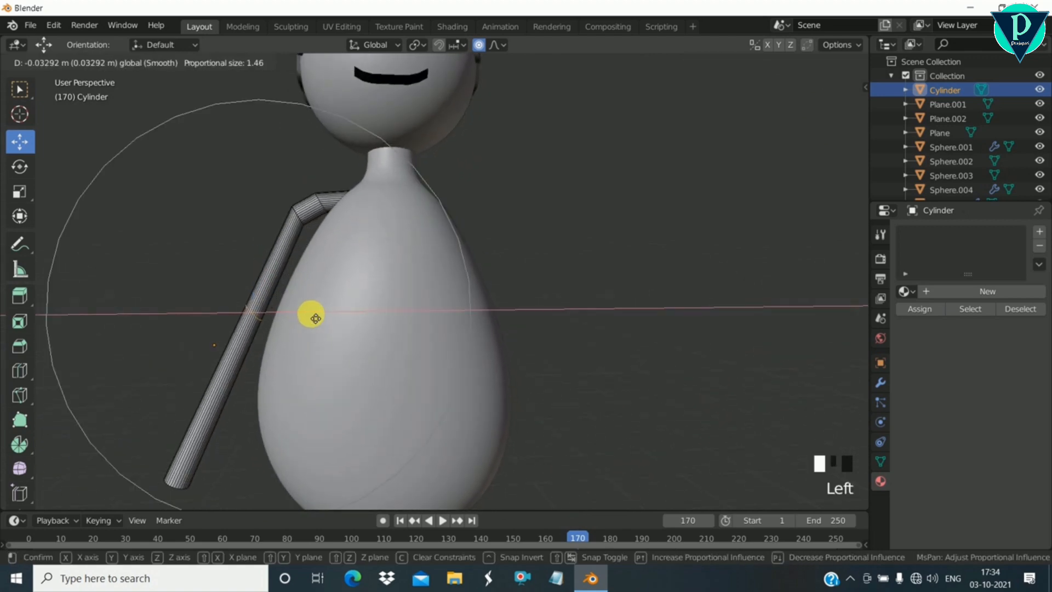
{"action": "left_click", "coordinate": [293, 307]}
Select the edge loop at the shoulder bend and move it along X toward the body.
{"action": "double_click", "coordinate": [285, 213]}
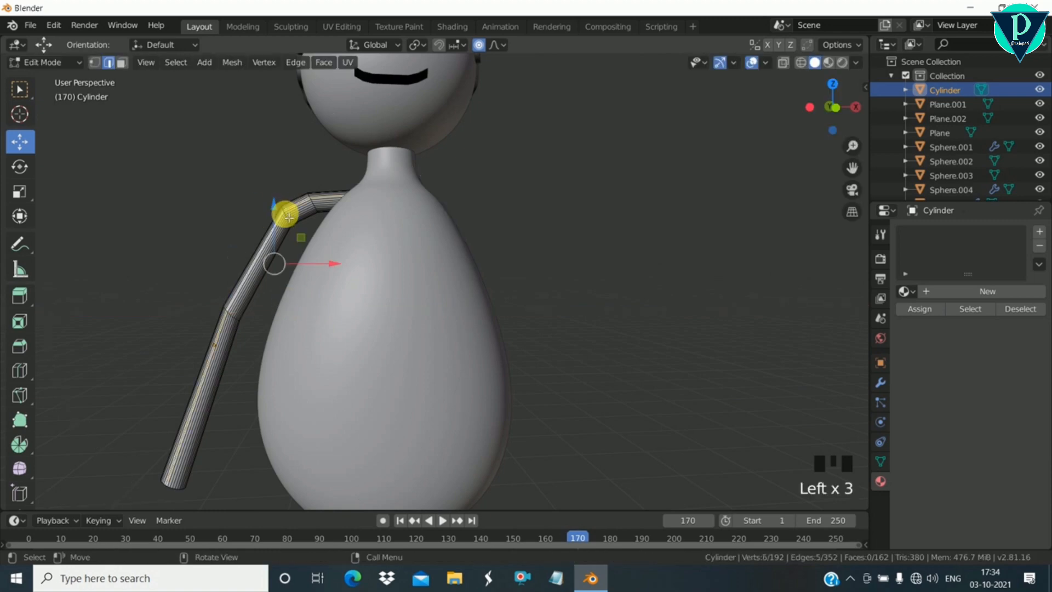
{"action": "double_click", "coordinate": [290, 218]}
{"action": "left_click_drag", "start_coordinate": [326, 220], "coordinate": [343, 219]}
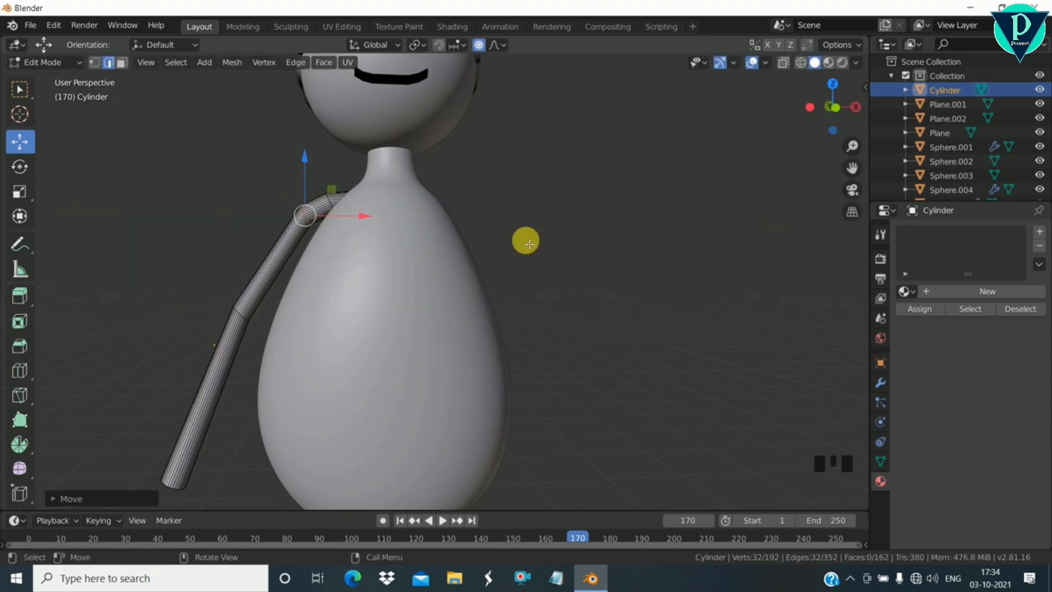
Leave Edit Mode and duplicate the finished arm over to the other side of the body.
{"action": "key", "text": "Tab"}
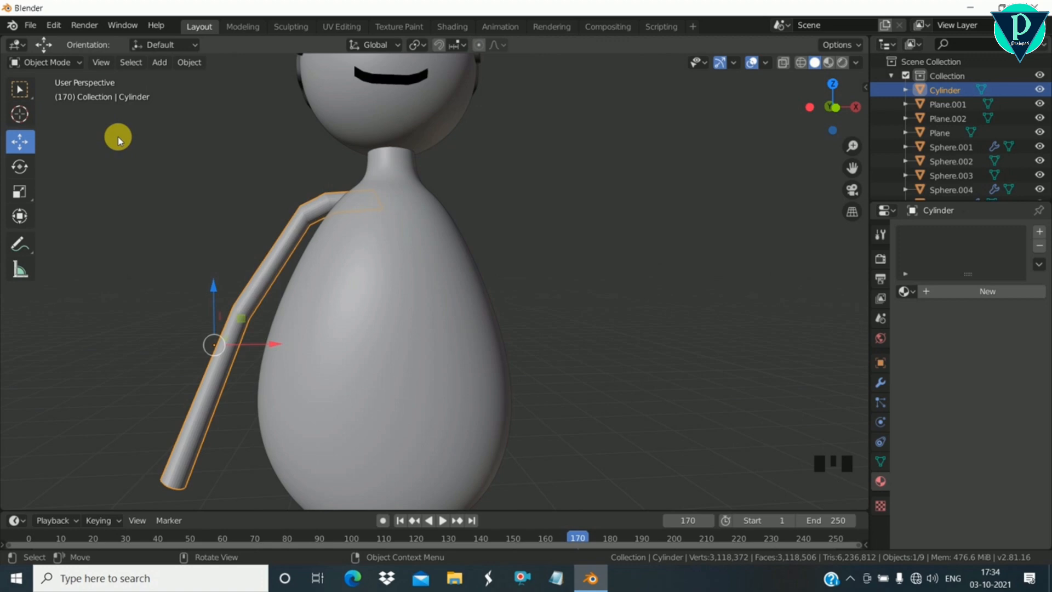
{"action": "key", "text": "shift+d"}
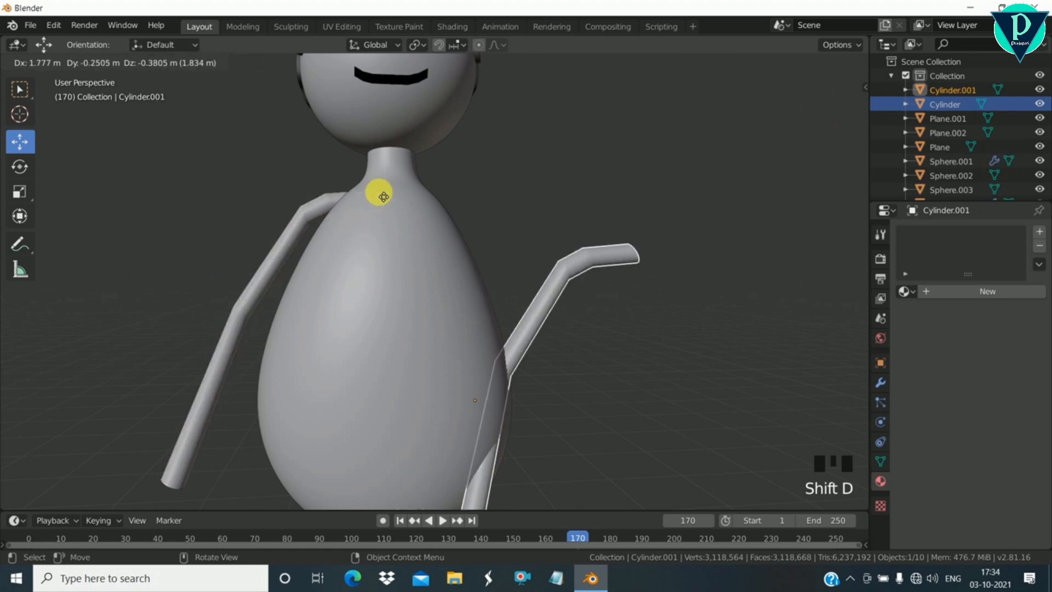
{"action": "right_click", "coordinate": [382, 193]}
Rotate the duplicated arm about half a turn in the top view and move it beside the body's free shoulder.
{"action": "key", "text": "KP_1"}
{"action": "scroll", "coordinate": [594, 435], "scroll_direction": "down", "scroll_amount": 3}
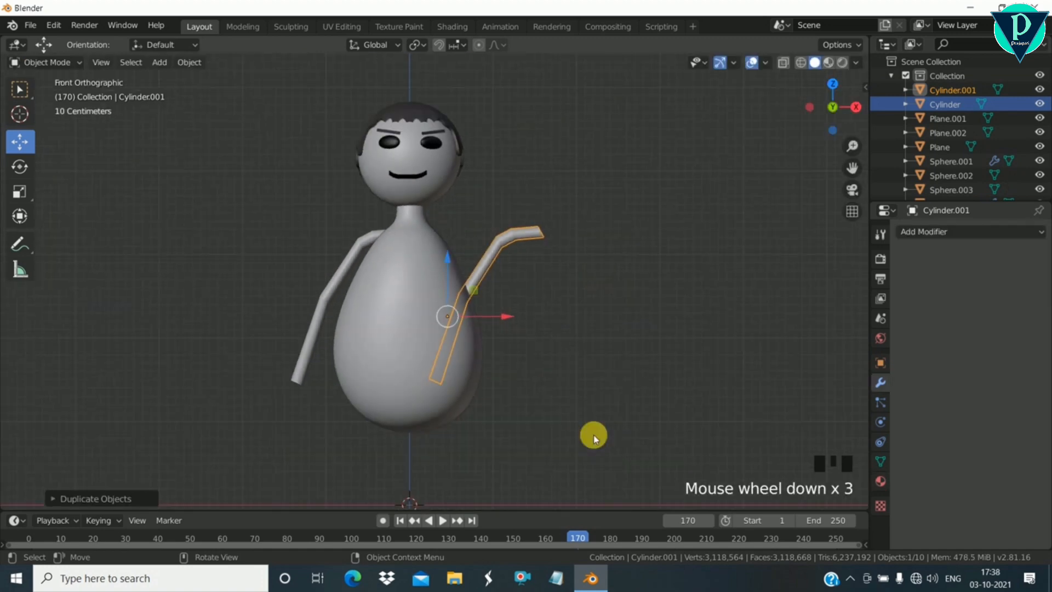
{"action": "key", "text": "KP_3"}
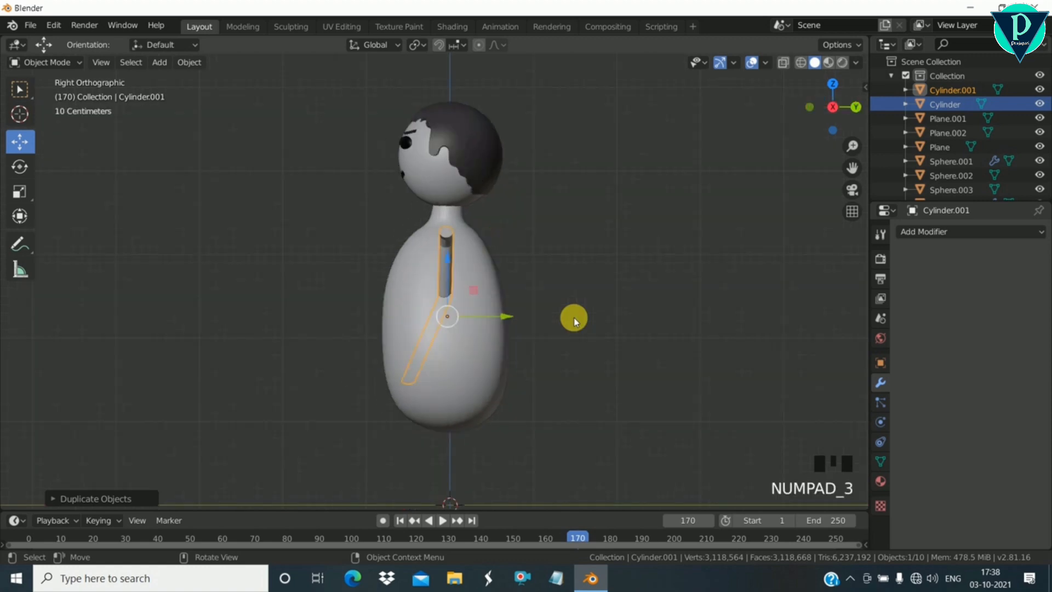
{"action": "key", "text": "KP_9"}
{"action": "key", "text": "KP_2"}
{"action": "key", "text": "KP_8"}
{"action": "key", "text": "KP_4"}
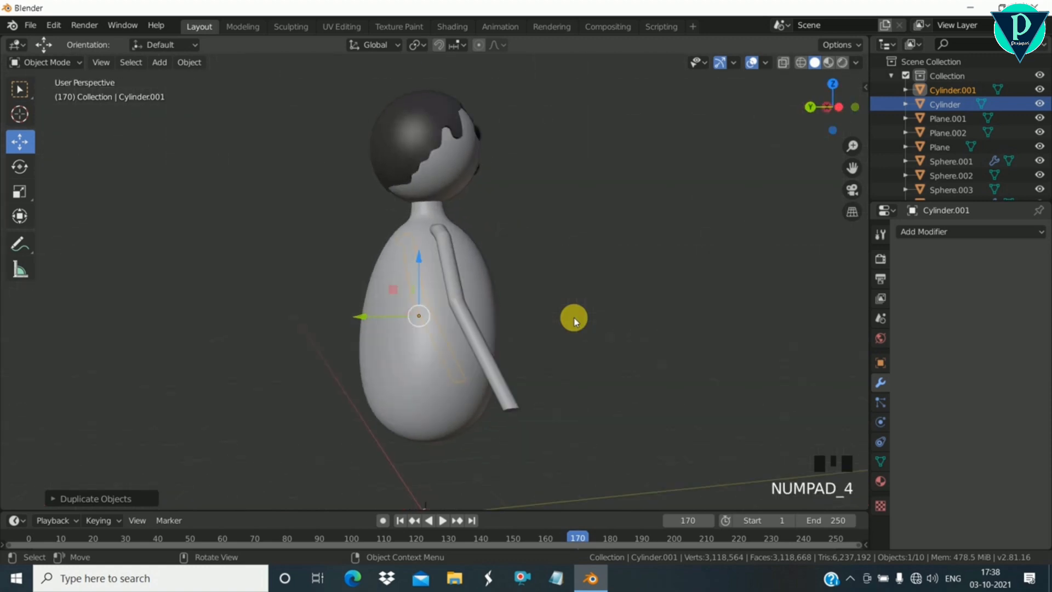
{"action": "key", "text": "KP_7"}
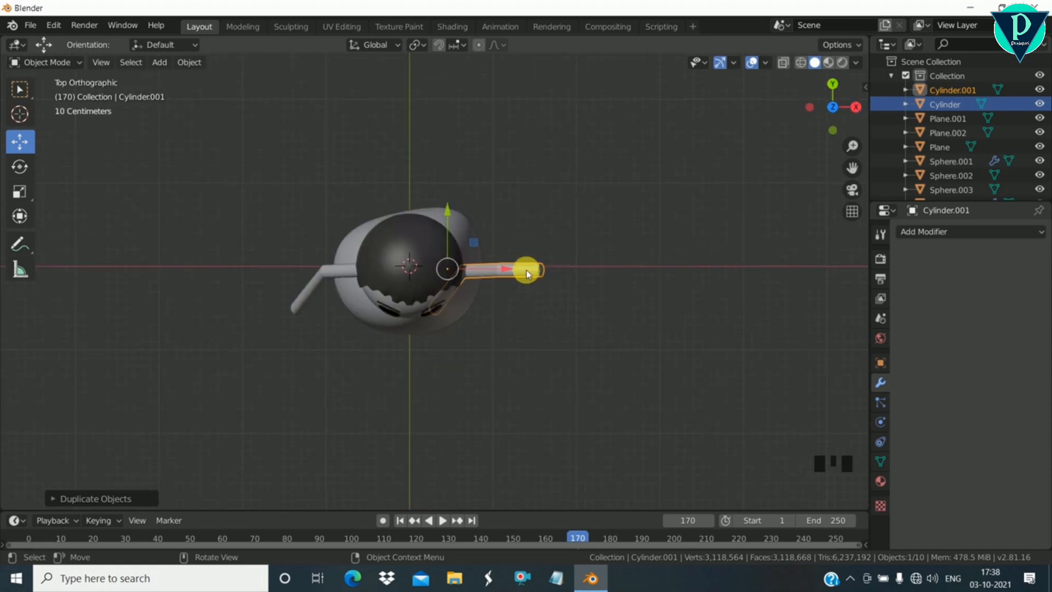
{"action": "key", "text": "r"}
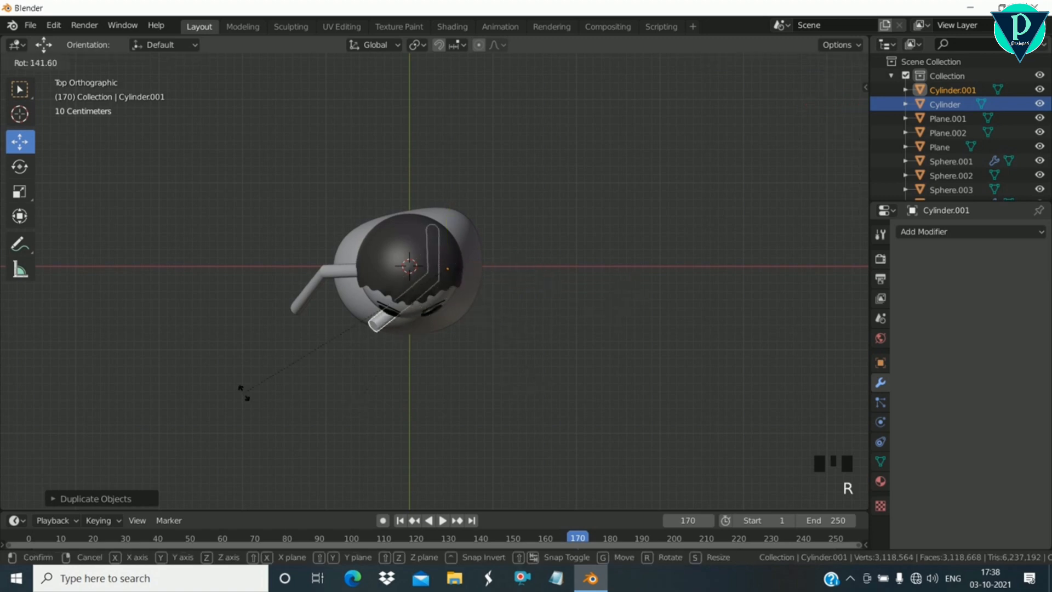
{"action": "left_click", "coordinate": [162, 226]}
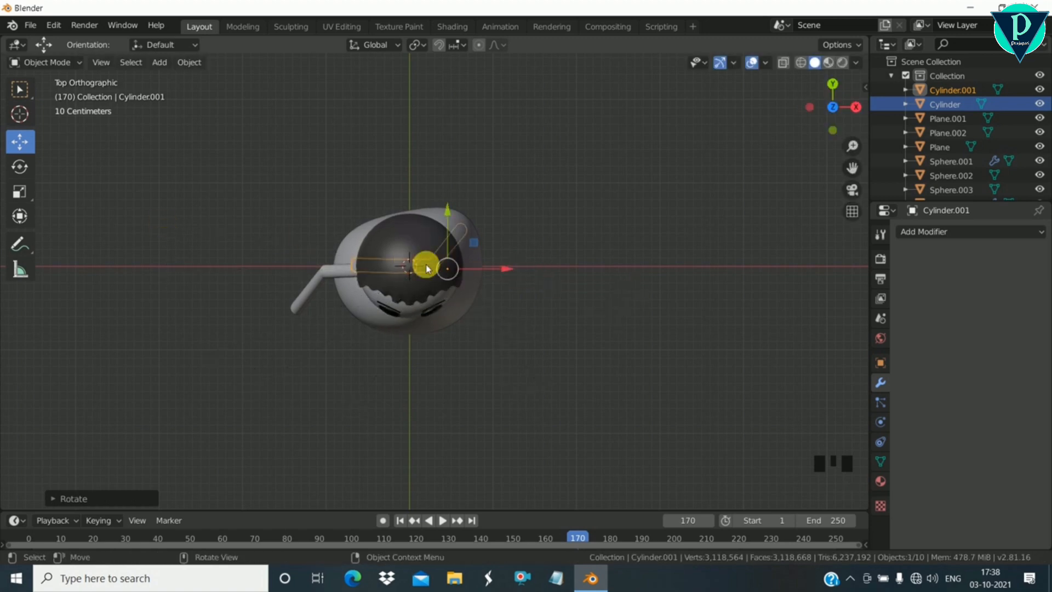
{"action": "key", "text": "g"}
{"action": "left_click", "coordinate": [548, 282]}
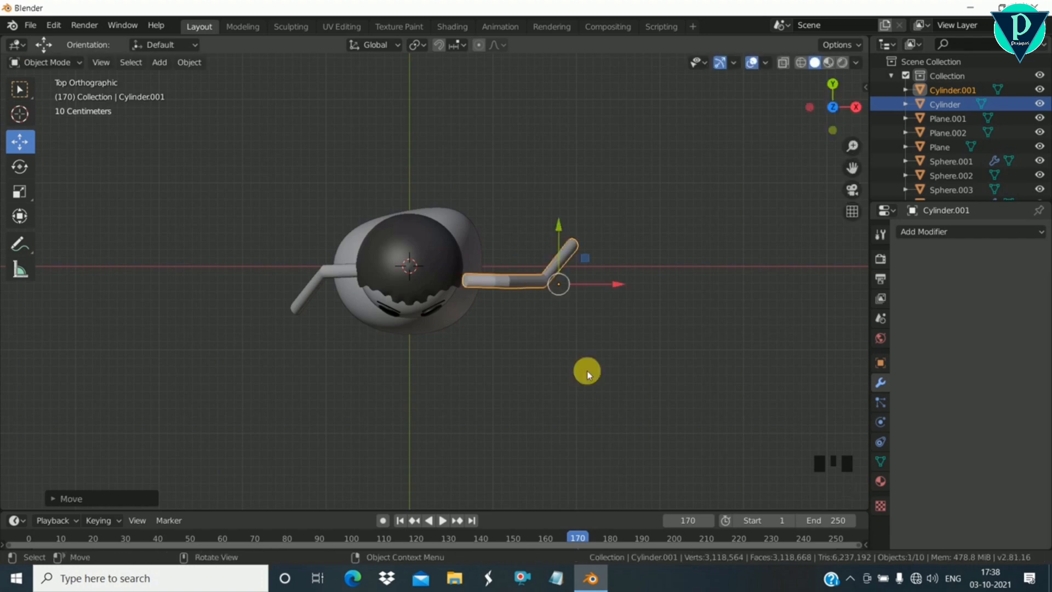
In Edit Mode, select the lower end face of the duplicated arm and move it forward along Y to bend the forearm to the front.
{"action": "middle_click_drag", "start_coordinate": [587, 368], "coordinate": [523, 361]}
{"action": "left_click", "coordinate": [46, 62]}
{"action": "left_click", "coordinate": [48, 94]}
{"action": "scroll", "coordinate": [626, 334], "scroll_direction": "up", "scroll_amount": 7}
{"action": "scroll", "coordinate": [626, 333], "scroll_direction": "down", "scroll_amount": 5}
{"action": "middle_click_drag", "start_coordinate": [626, 333], "coordinate": [534, 335], "text": "shift"}
{"action": "left_click", "coordinate": [401, 291]}
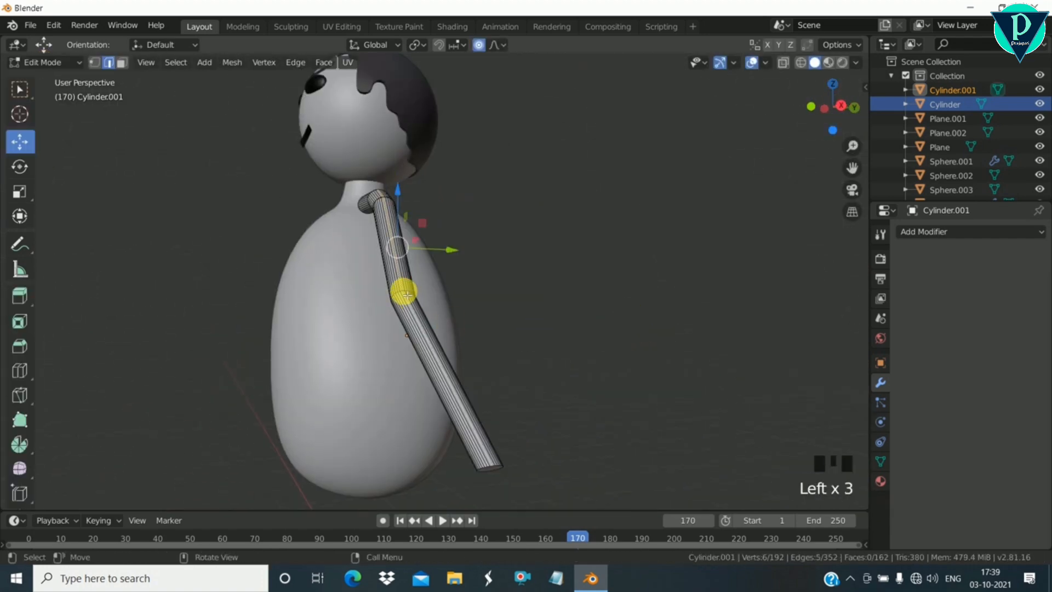
{"action": "left_click", "coordinate": [403, 293], "text": "alt"}
{"action": "left_click", "coordinate": [493, 470]}
{"action": "middle_click_drag", "start_coordinate": [494, 470], "coordinate": [480, 439]}
{"action": "left_click", "coordinate": [121, 62]}
{"action": "left_click", "coordinate": [461, 396]}
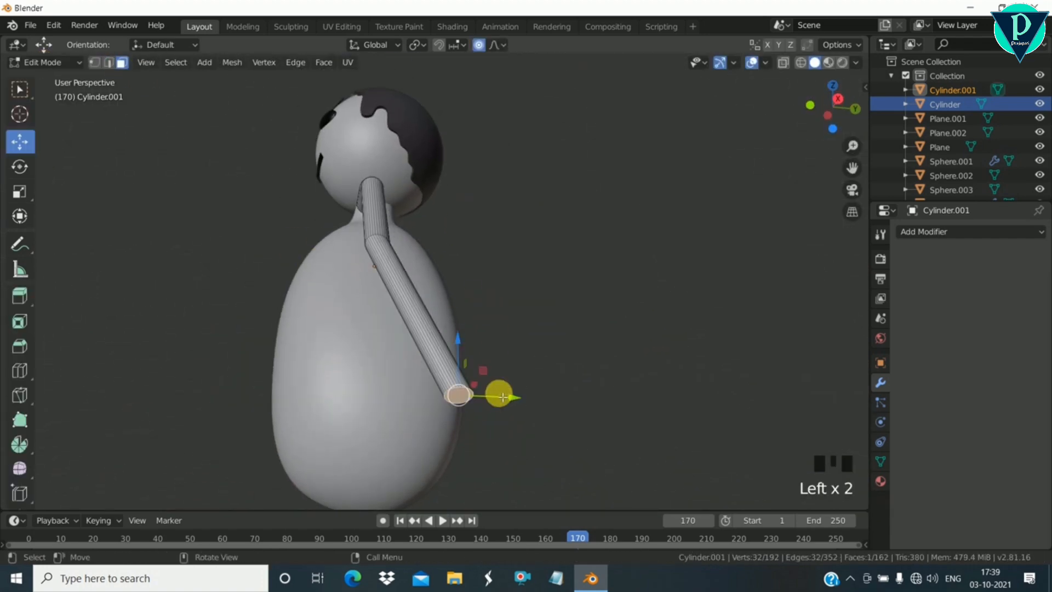
{"action": "left_click_drag", "start_coordinate": [503, 396], "coordinate": [247, 369]}
{"action": "middle_click_drag", "start_coordinate": [247, 369], "coordinate": [338, 422]}
Select the duplicated arm's whole mesh and move it along X toward the body.
{"action": "key", "text": "a"}
{"action": "left_click_drag", "start_coordinate": [597, 299], "coordinate": [515, 301]}
{"action": "middle_click_drag", "start_coordinate": [515, 301], "coordinate": [669, 404]}
{"action": "scroll", "coordinate": [603, 364], "scroll_direction": "down", "scroll_amount": 2}
{"action": "key", "text": "KP_3"}
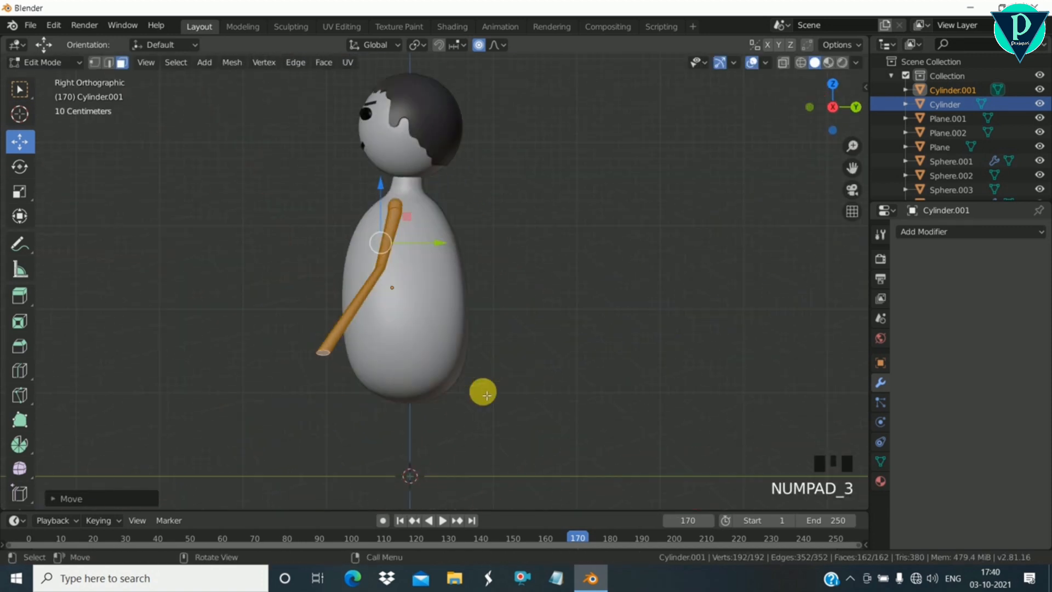
Nudge the arm's lower end face forward along Y, and rotate the whole arm mesh slightly in the right side view.
{"action": "key", "text": "KP_9"}
{"action": "key", "text": "KP_3"}
{"action": "left_click", "coordinate": [324, 354]}
{"action": "left_click_drag", "start_coordinate": [352, 351], "coordinate": [345, 352]}
{"action": "key", "text": "a"}
{"action": "left_click", "coordinate": [19, 166]}
{"action": "left_click_drag", "start_coordinate": [355, 287], "coordinate": [352, 283]}
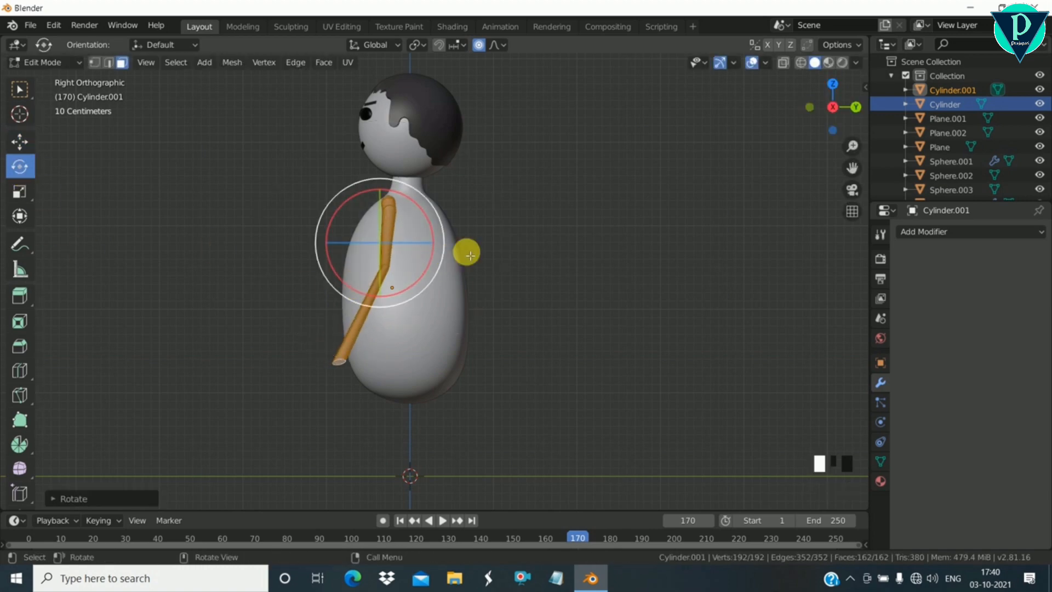
Move the whole arm mesh slightly backward along Y to line it up with the shoulder.
{"action": "left_click", "coordinate": [19, 144]}
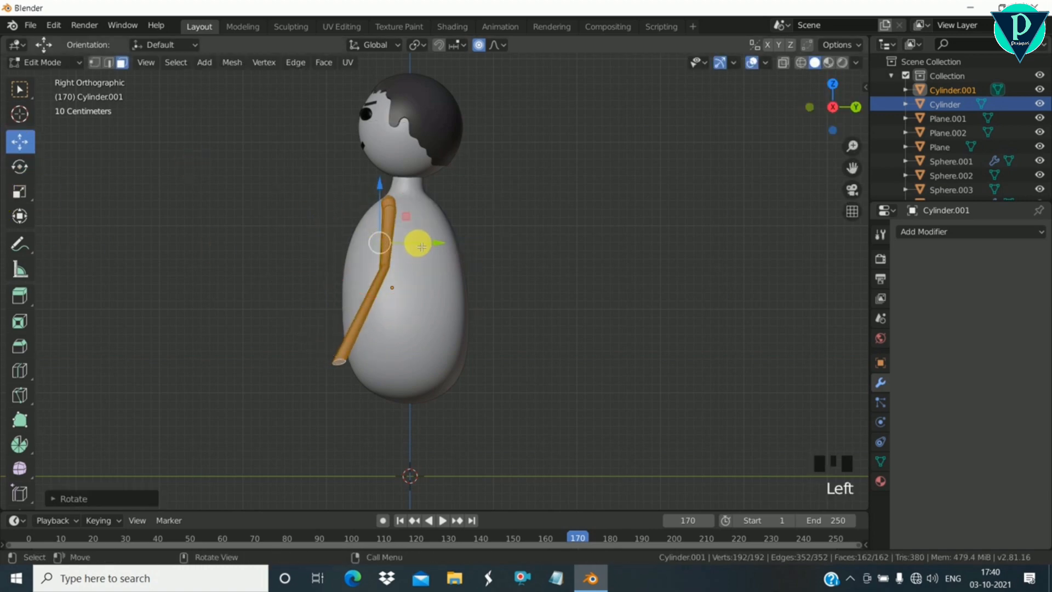
{"action": "left_click_drag", "start_coordinate": [422, 245], "coordinate": [431, 245]}
{"action": "middle_click_drag", "start_coordinate": [259, 358], "coordinate": [414, 271]}
{"action": "key", "text": "KP_9"}
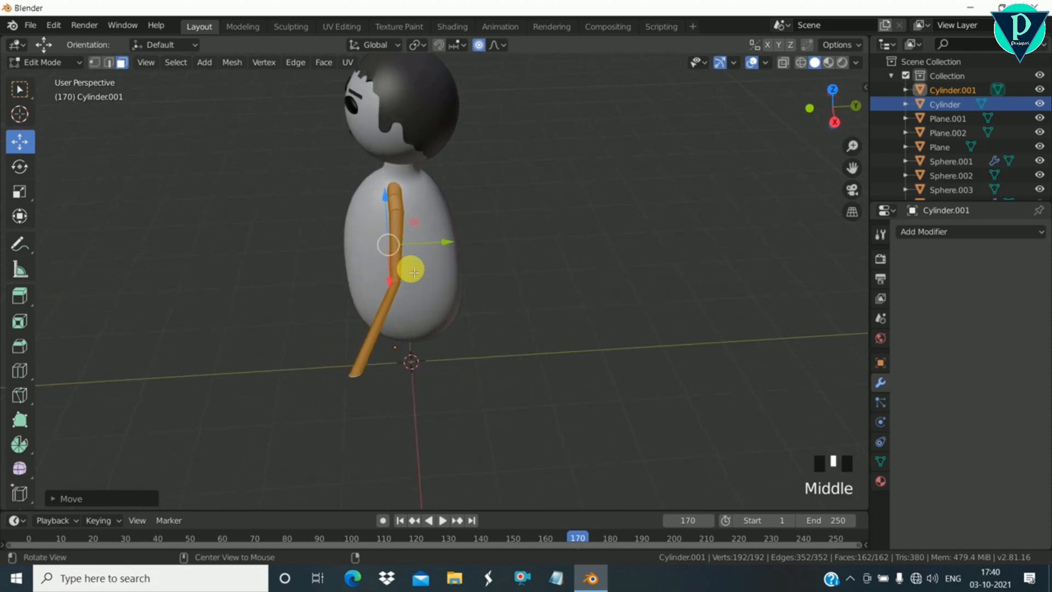
{"action": "left_click_drag", "start_coordinate": [421, 248], "coordinate": [428, 247]}
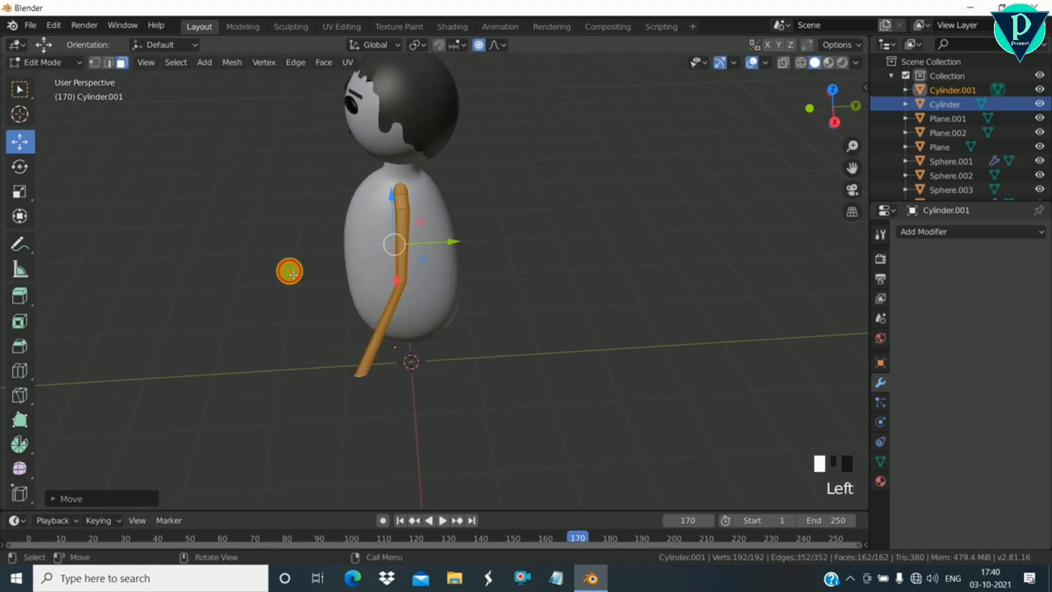
Select only the arm's lower end face and adjust its position slightly along Y.
{"action": "middle_click_drag", "start_coordinate": [293, 273], "coordinate": [405, 276]}
{"action": "left_click", "coordinate": [493, 387]}
{"action": "middle_click_drag", "start_coordinate": [493, 386], "coordinate": [453, 329]}
{"action": "middle_click_drag", "start_coordinate": [434, 362], "coordinate": [433, 359]}
{"action": "left_click", "coordinate": [411, 330]}
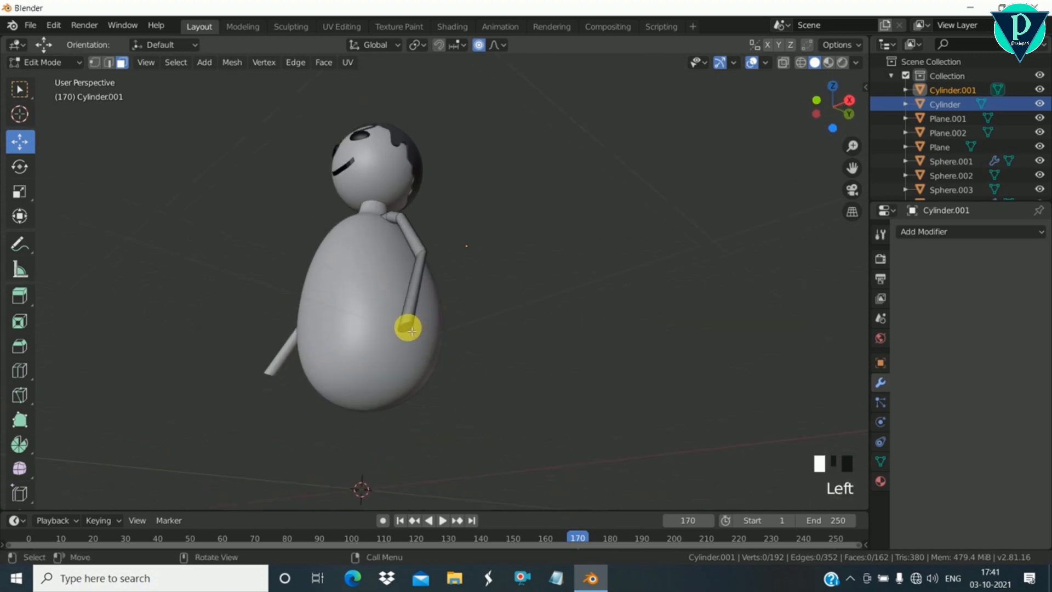
{"action": "left_click_drag", "start_coordinate": [427, 337], "coordinate": [430, 338]}
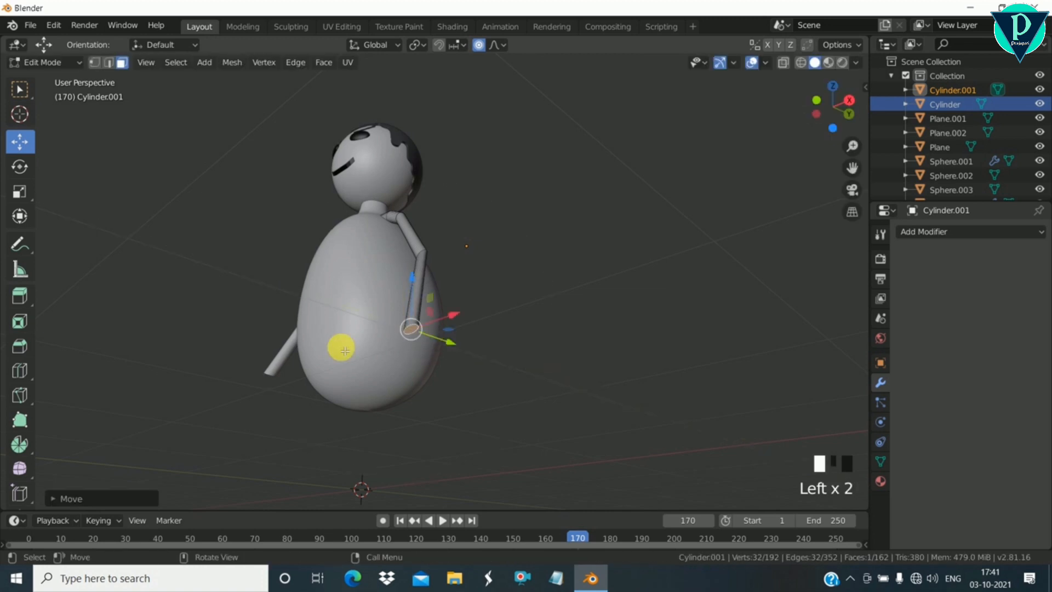
{"action": "middle_click_drag", "start_coordinate": [356, 439], "coordinate": [287, 433]}
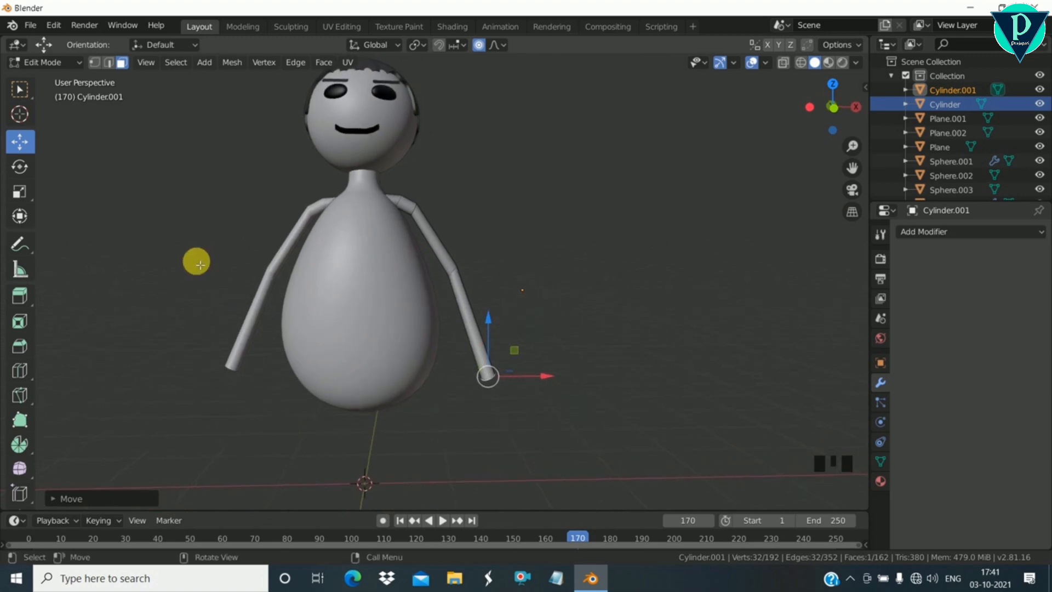
{"action": "scroll", "coordinate": [196, 265], "scroll_direction": "down", "scroll_amount": 3}
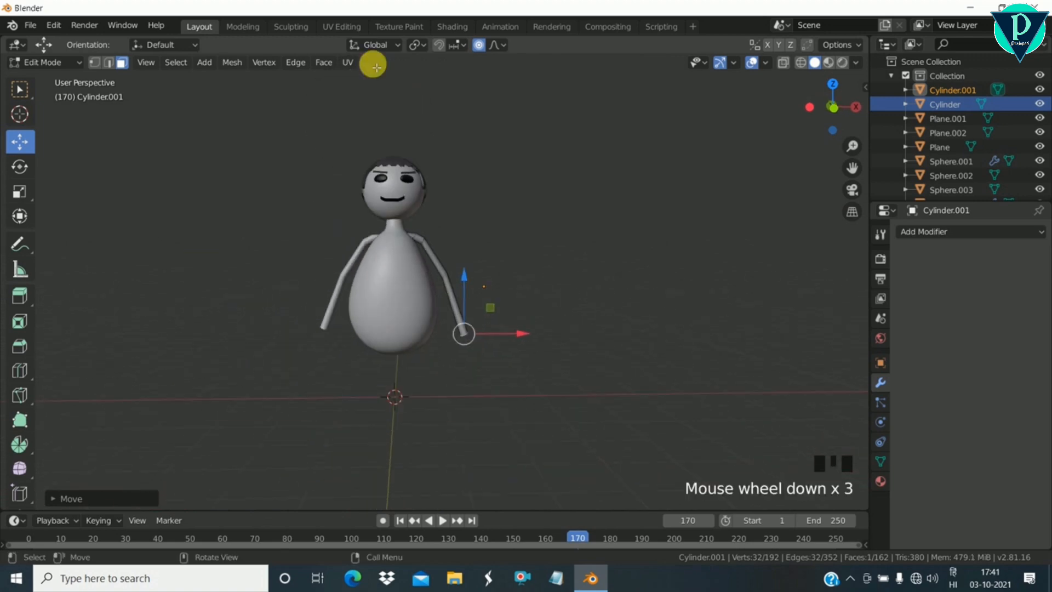
Turn off proportional editing, return to Object Mode and deselect the arm.
{"action": "left_click", "coordinate": [477, 47]}
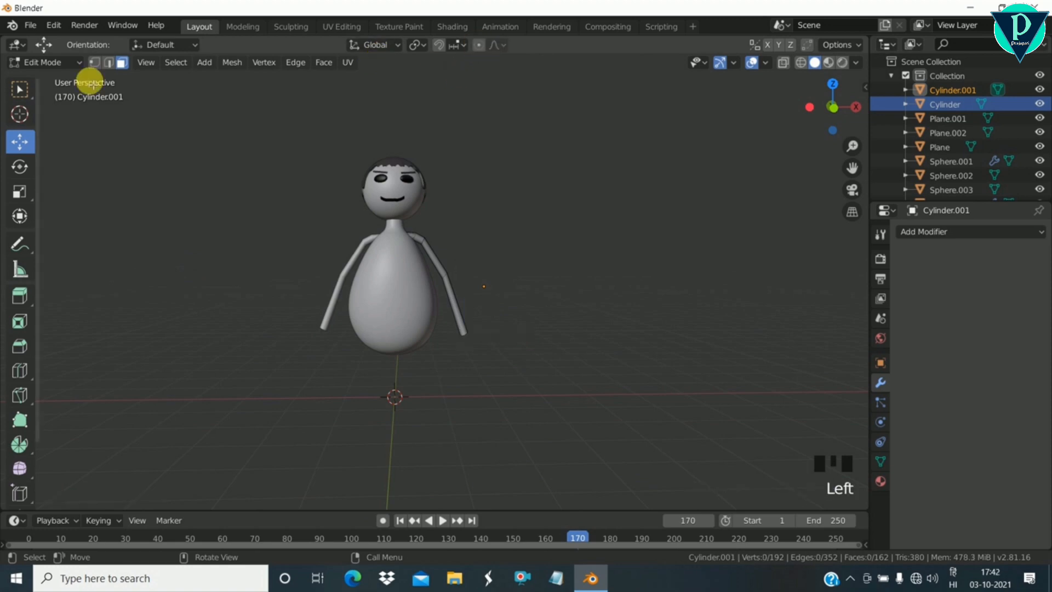
{"action": "key", "text": "Tab"}
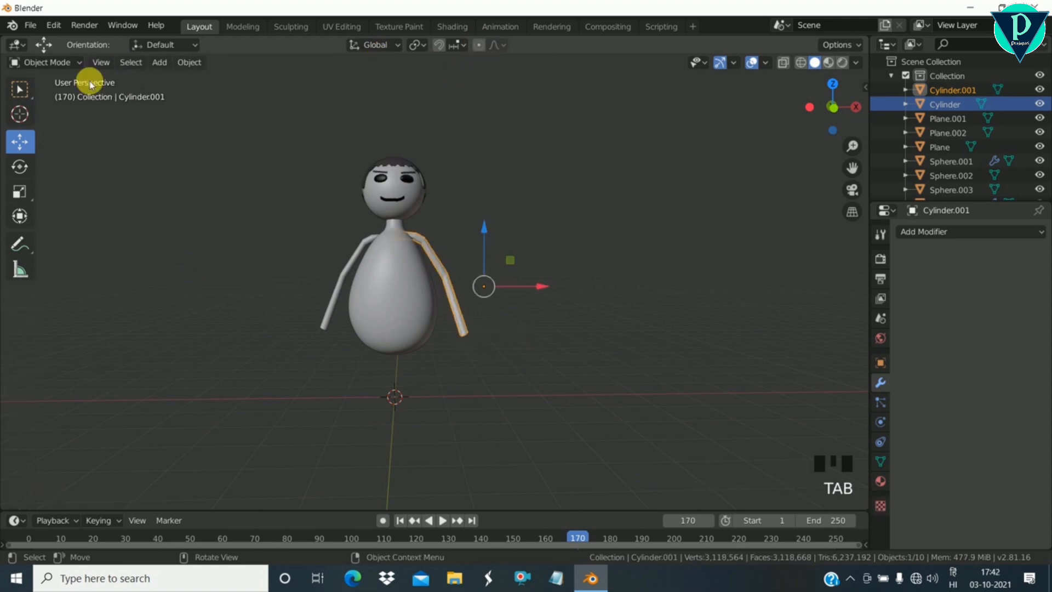
{"action": "left_click", "coordinate": [218, 208]}
Add a mesh cylinder and move it into the empty space beside the character, about 4 m along negative X and 2 m up.
{"action": "key", "text": "shift+a"}
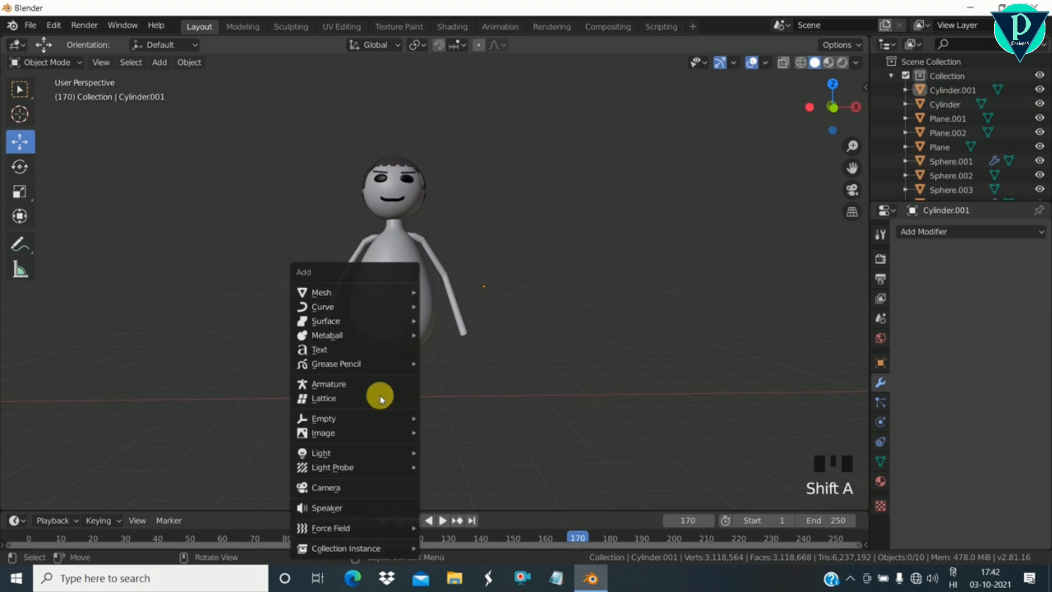
{"action": "mouse_move", "coordinate": [378, 291]}
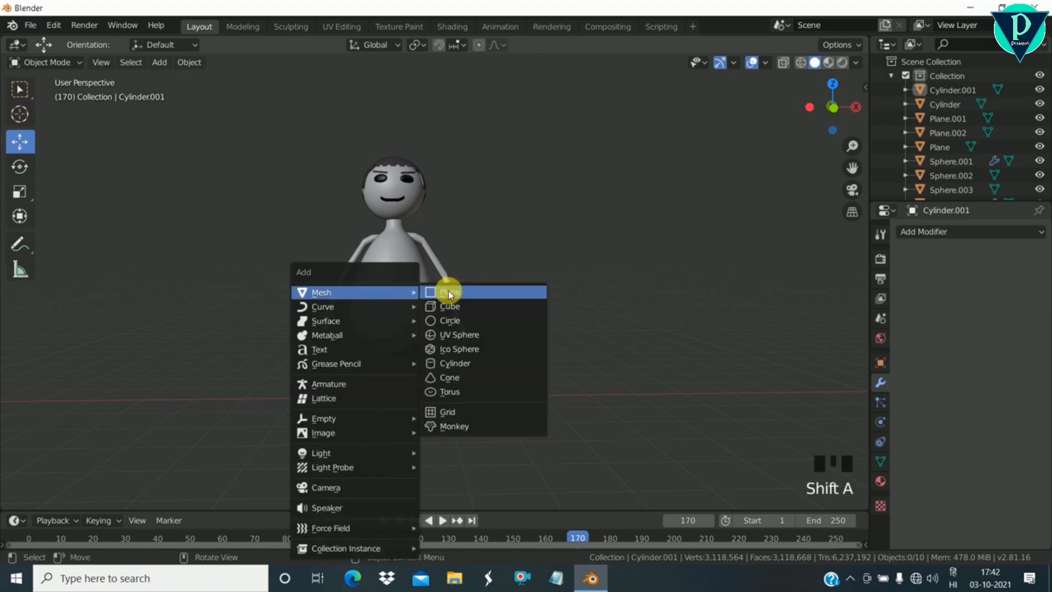
{"action": "left_click", "coordinate": [453, 364]}
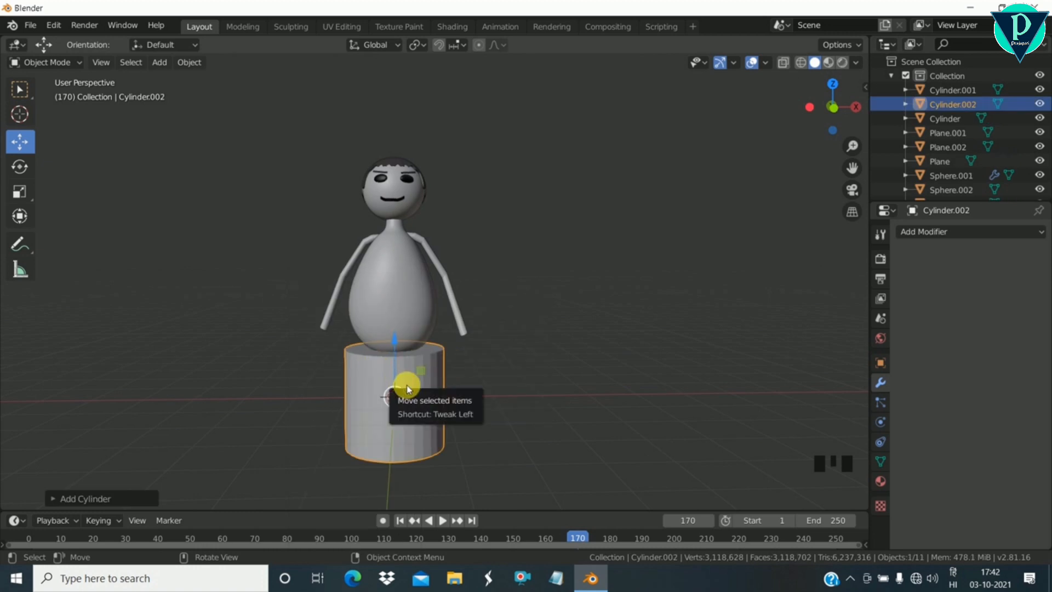
{"action": "key", "text": "KP_1"}
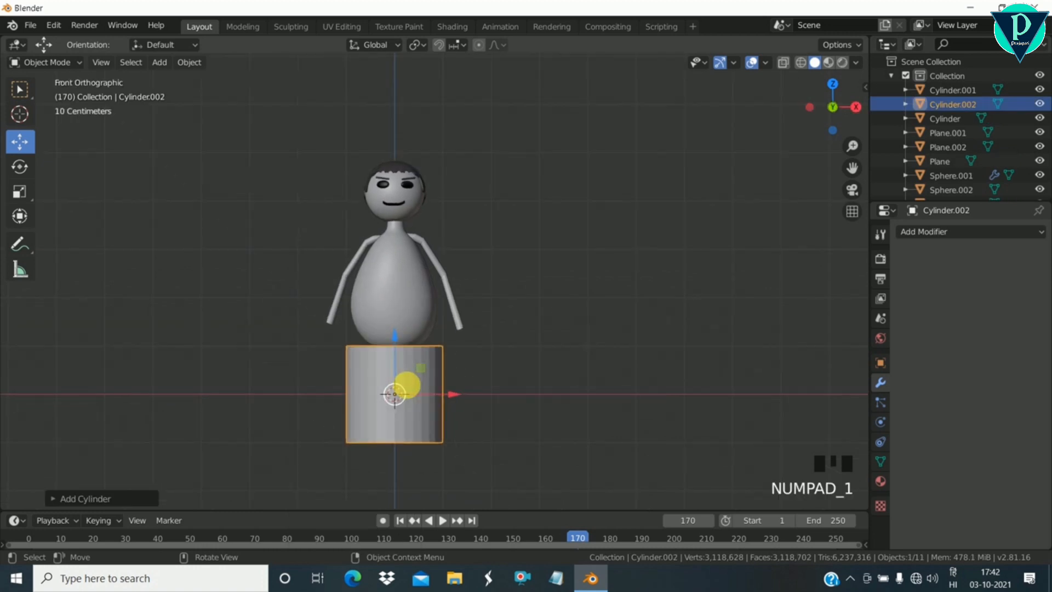
{"action": "key", "text": "g"}
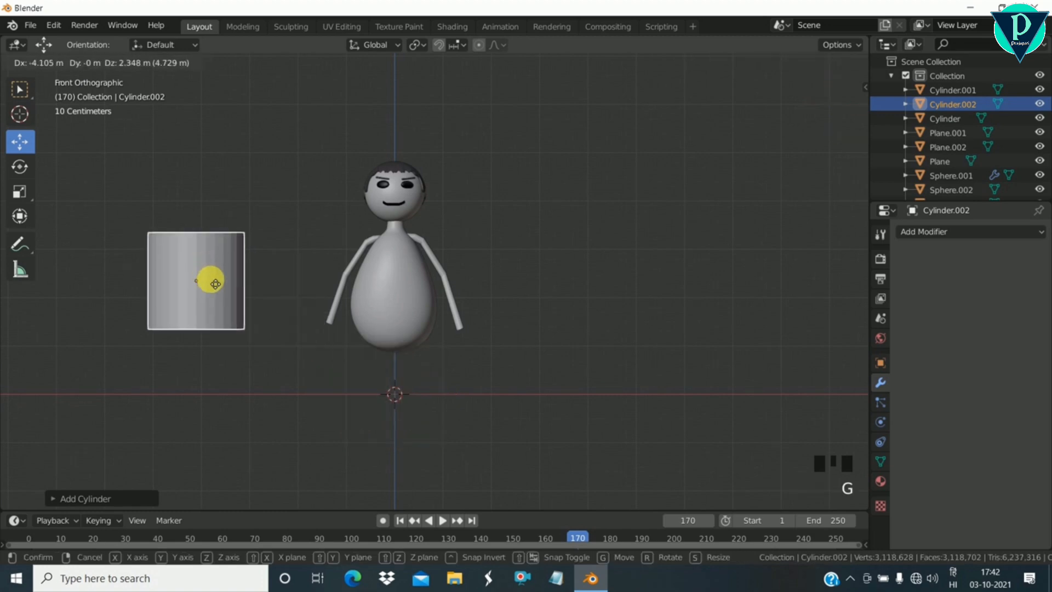
{"action": "left_click", "coordinate": [214, 285]}
Scale the cylinder down to a thin rod, stretch it along Z, and place it under one side of the body as a leg.
{"action": "key", "text": "s"}
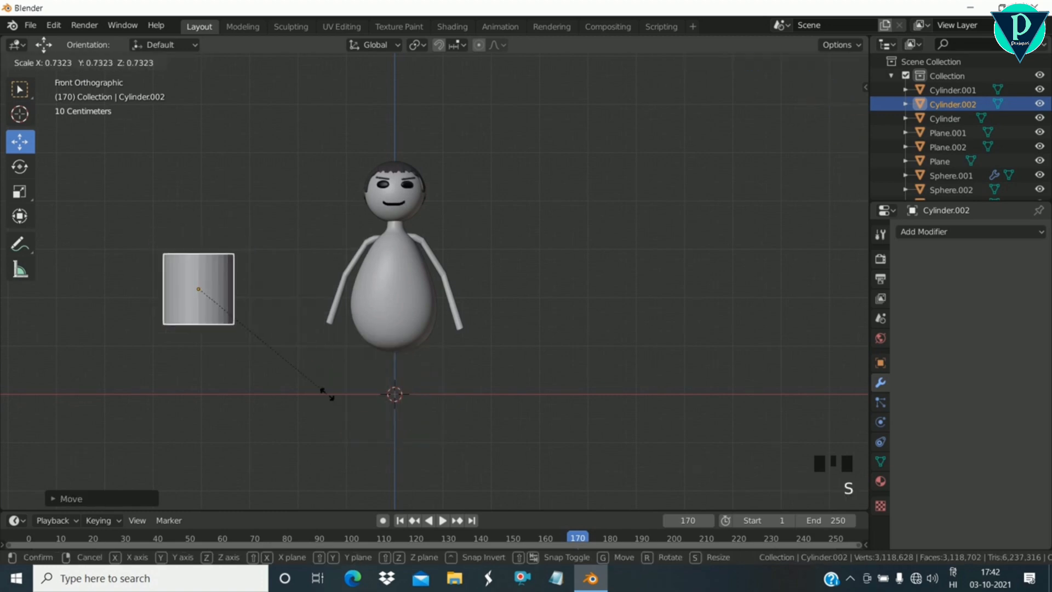
{"action": "left_click", "coordinate": [223, 307]}
{"action": "key", "text": "s"}
{"action": "key", "text": "z"}
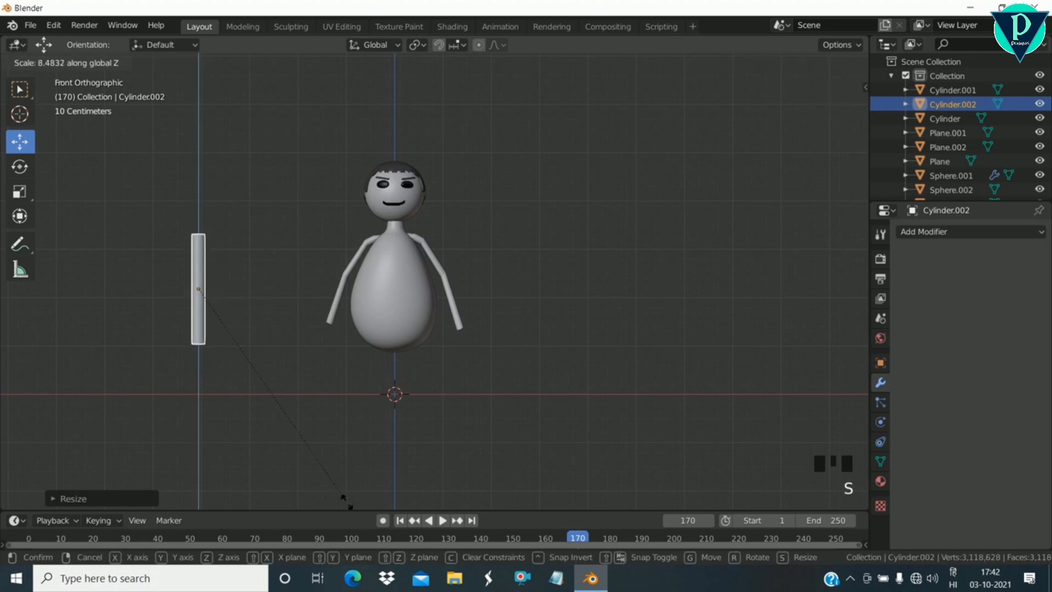
{"action": "left_click", "coordinate": [361, 517]}
{"action": "key", "text": "g"}
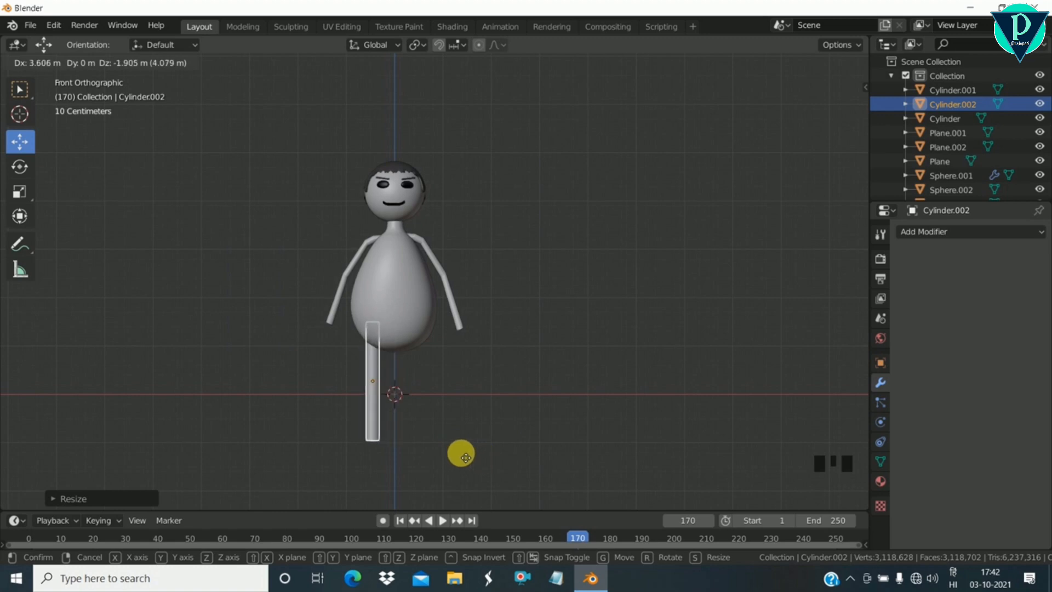
{"action": "left_click", "coordinate": [465, 457]}
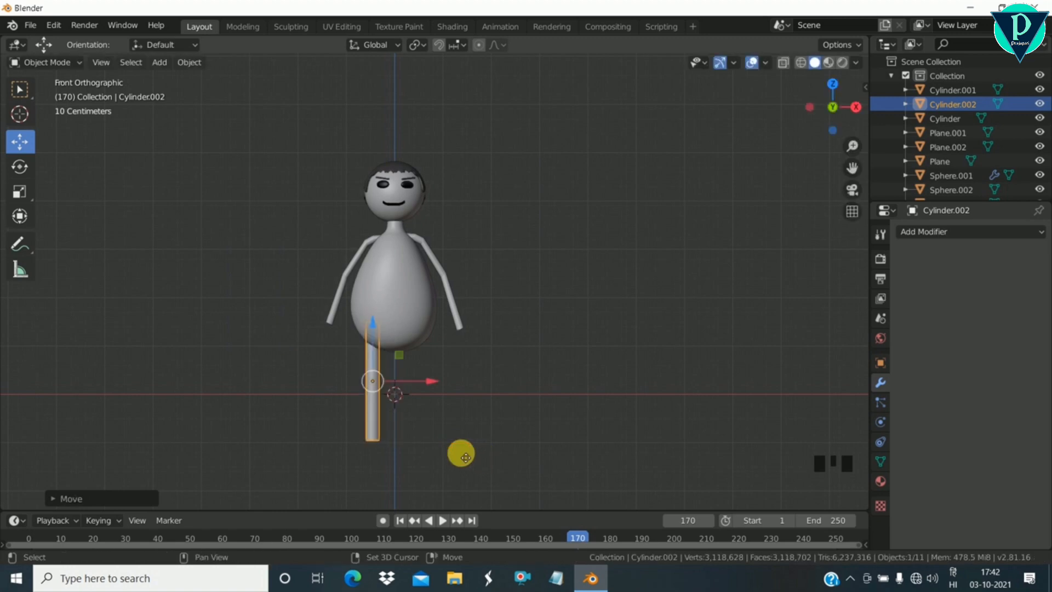
Duplicate the leg about 0.9 m along X under the other side of the body, and select the original leg.
{"action": "key", "text": "shift+d"}
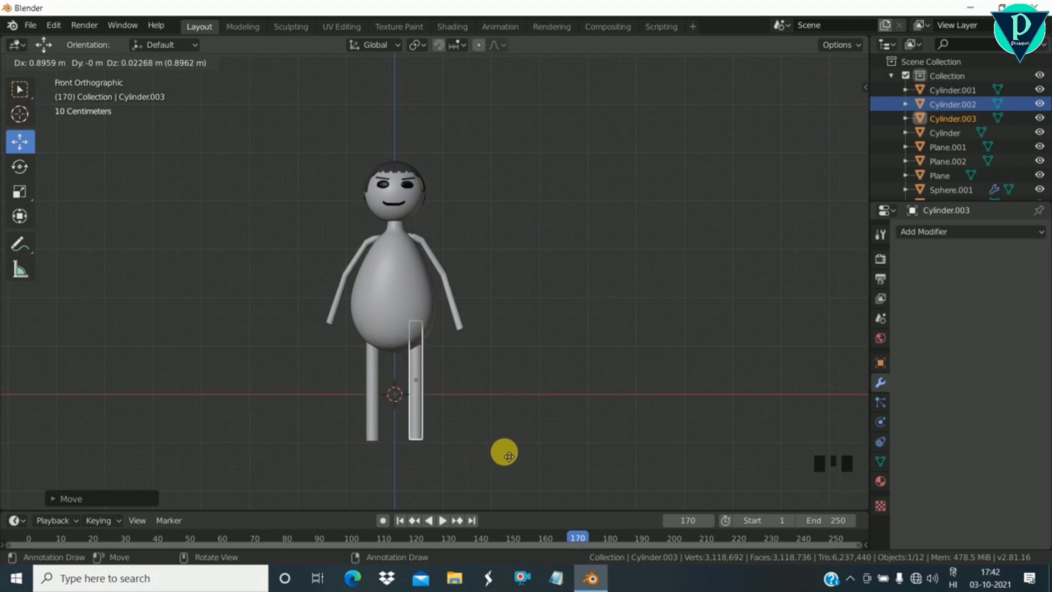
{"action": "left_click", "coordinate": [509, 455]}
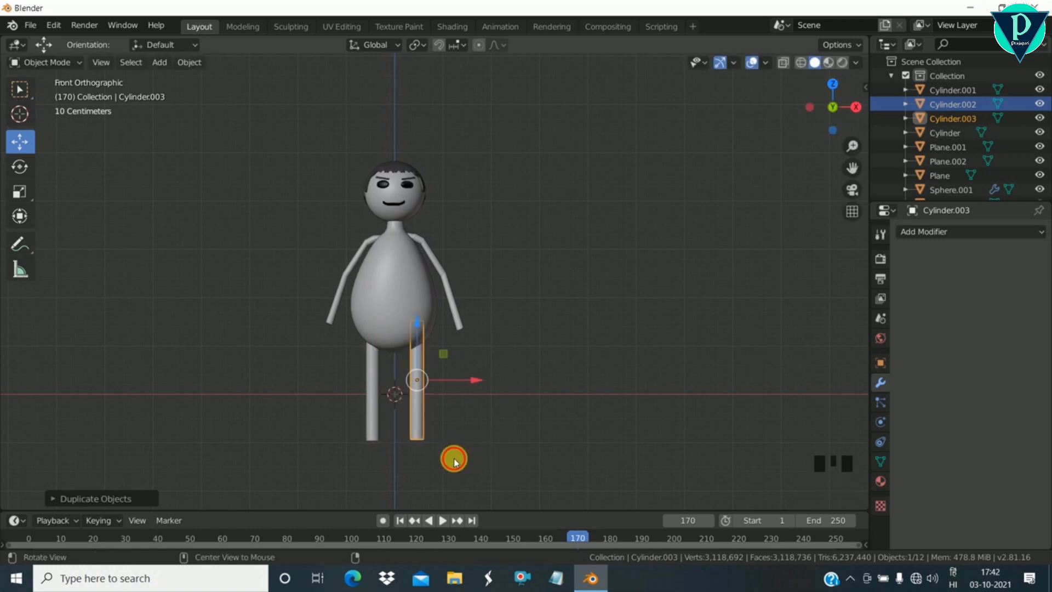
{"action": "mouse_move", "coordinate": [454, 462]}
{"action": "middle_mouse_down"}
{"action": "mouse_move", "coordinate": [319, 460]}
{"action": "mouse_move", "coordinate": [413, 437]}
{"action": "mouse_move", "coordinate": [460, 462]}
{"action": "middle_mouse_up"}
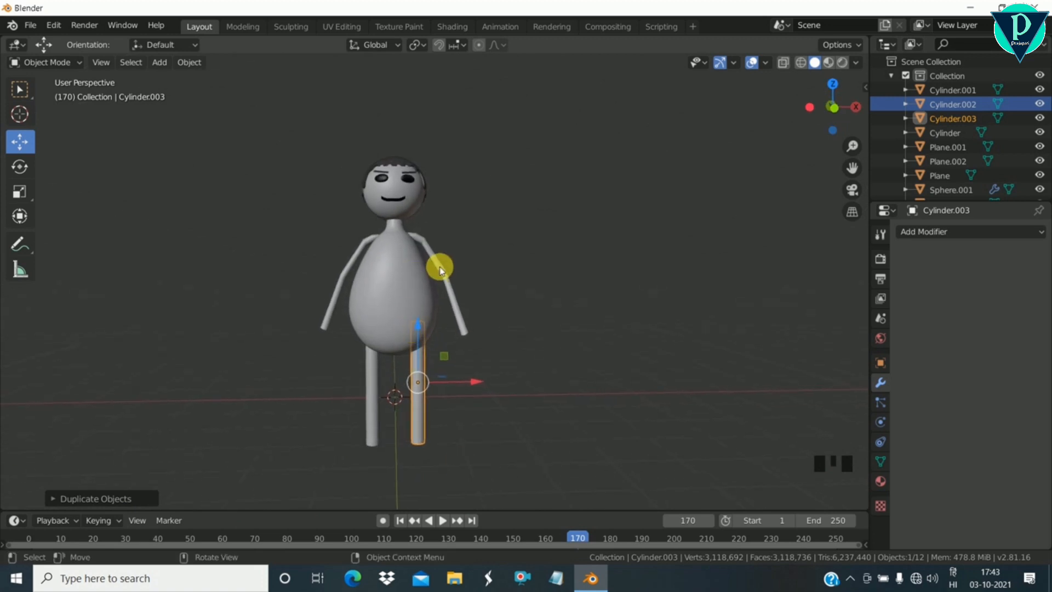
{"action": "left_click", "coordinate": [374, 398]}
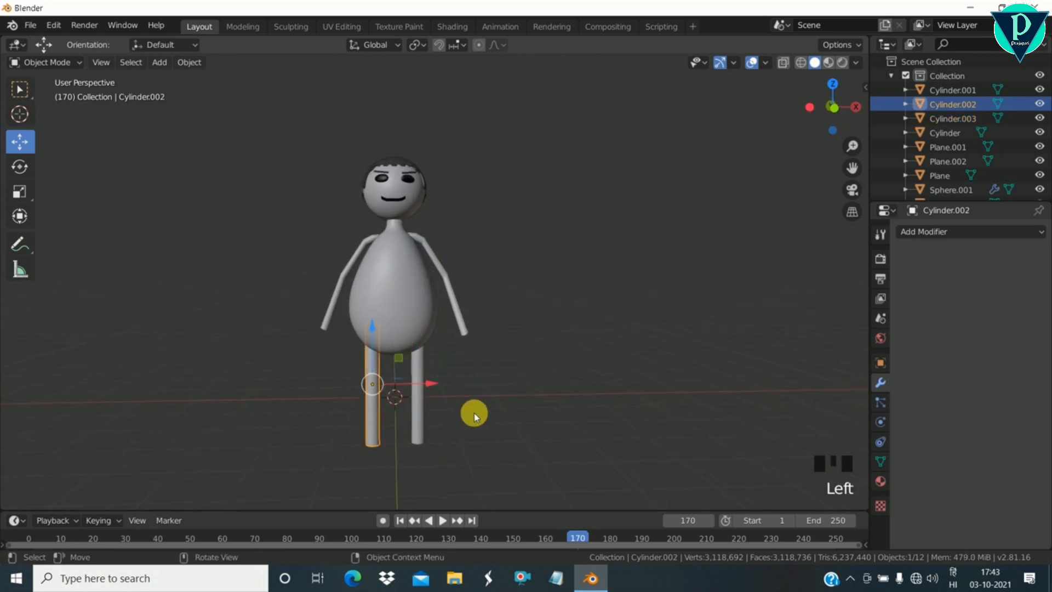
Rotate each leg a few degrees so their lower ends spread outward in opposite directions, and deselect everything.
{"action": "key", "text": "r"}
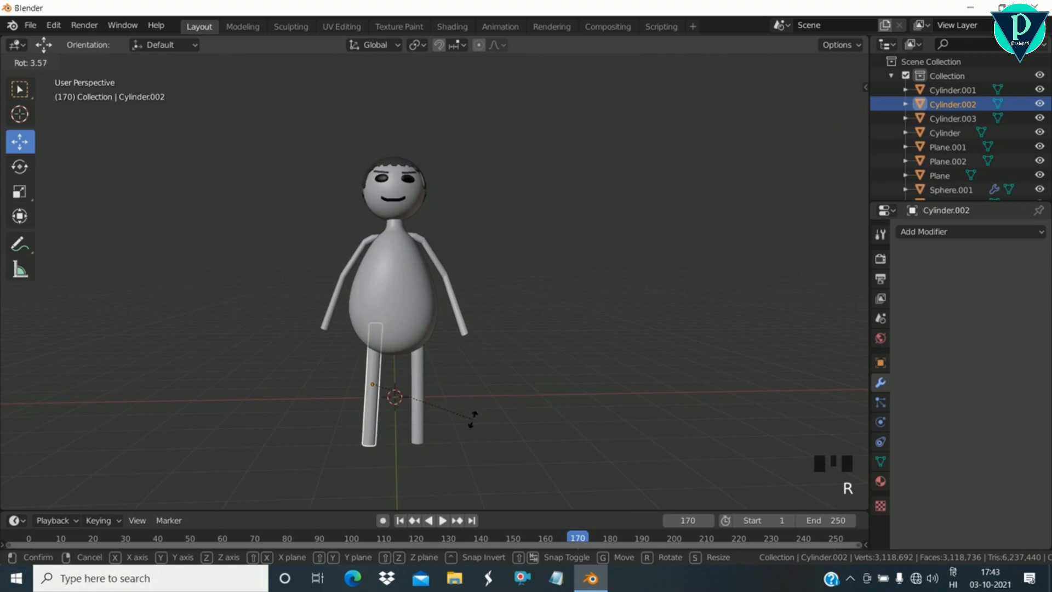
{"action": "left_click", "coordinate": [437, 422]}
{"action": "left_click", "coordinate": [421, 422]}
{"action": "key", "text": "r"}
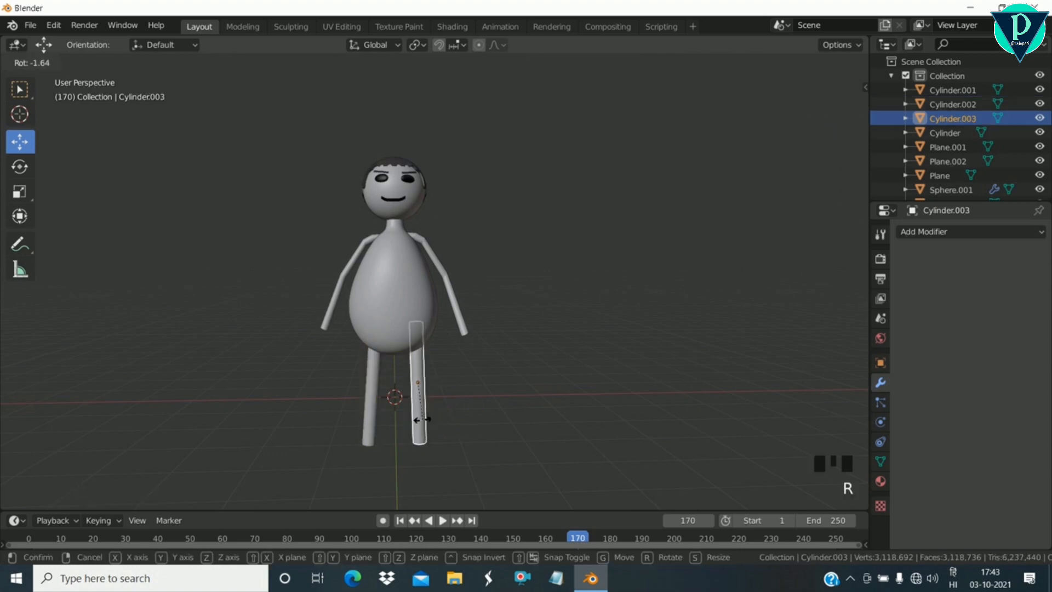
{"action": "left_click", "coordinate": [425, 421]}
{"action": "left_click", "coordinate": [463, 425]}
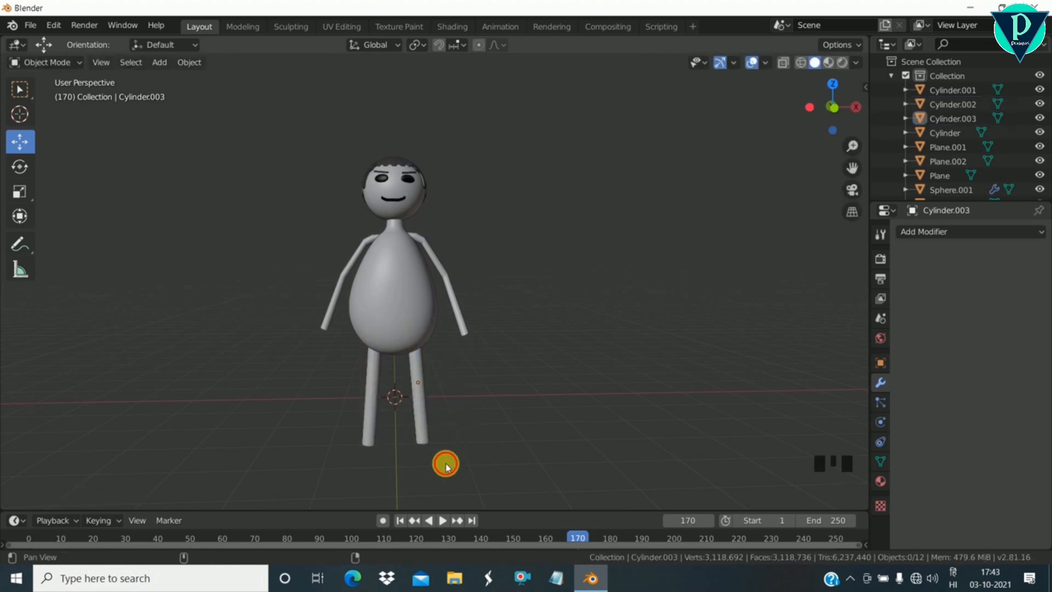
Start saving the character scene as a new Blender file in the Desktop folder and open the file name for editing.
{"action": "mouse_move", "coordinate": [446, 462]}
{"action": "middle_mouse_down", "text": "shift"}
{"action": "mouse_move", "coordinate": [390, 396]}
{"action": "mouse_move", "coordinate": [433, 462]}
{"action": "middle_mouse_up", "text": "shift"}
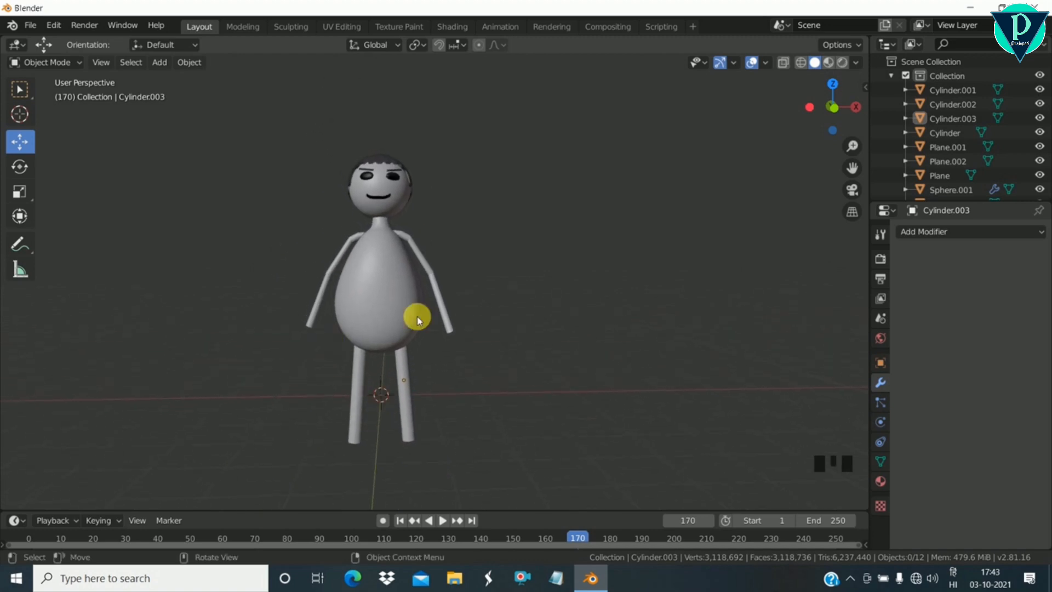
{"action": "middle_click_drag", "start_coordinate": [415, 314], "coordinate": [445, 268]}
{"action": "left_click", "coordinate": [30, 25]}
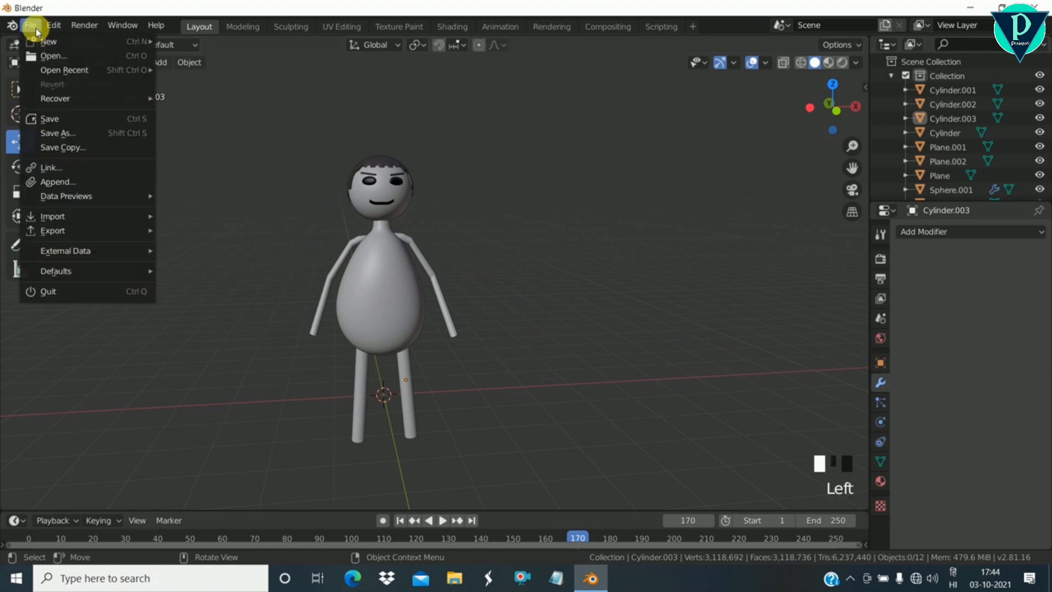
{"action": "left_click", "coordinate": [74, 133]}
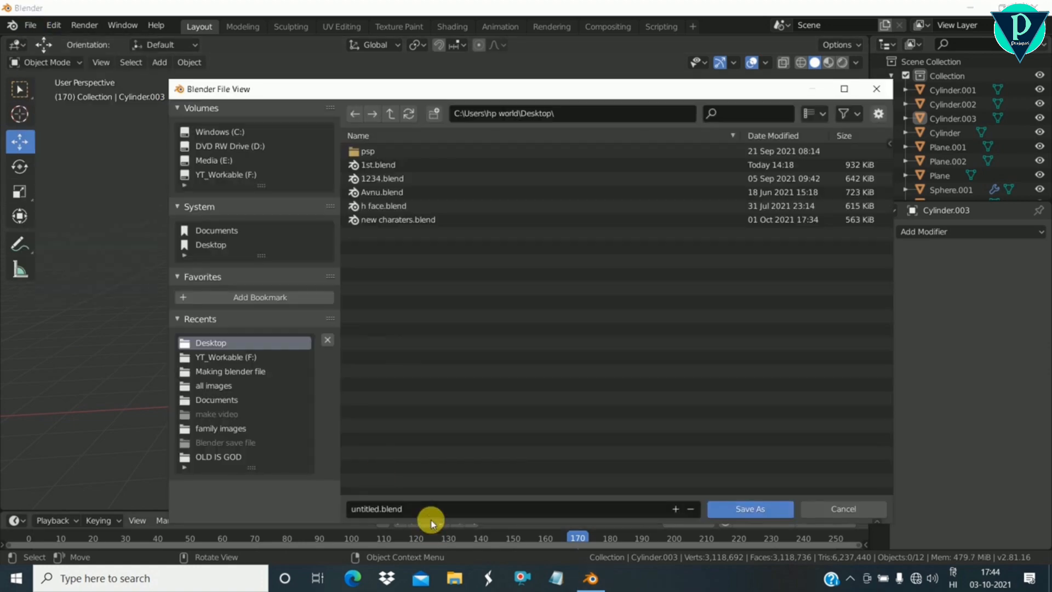
{"action": "left_click", "coordinate": [414, 509]}
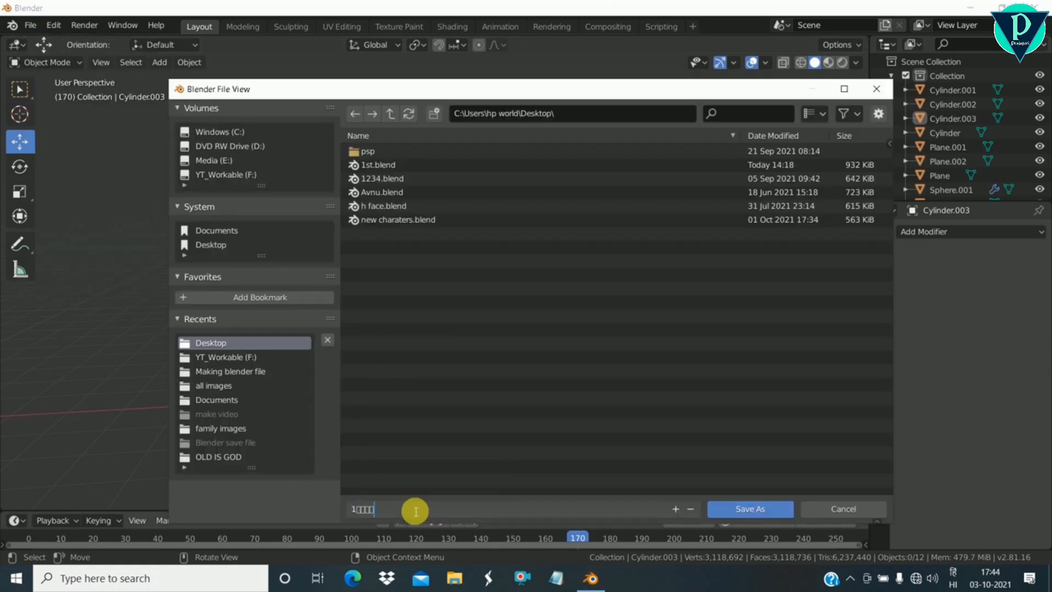